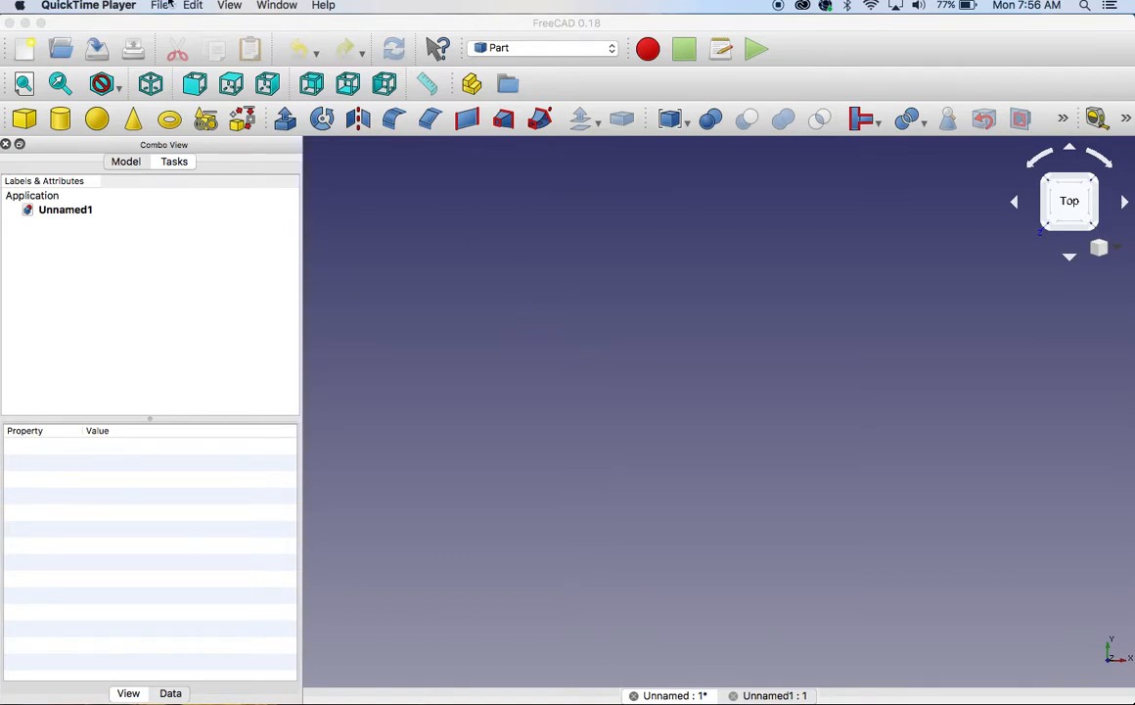
# Set the user unit system in the preferences to US customary (in/lb)
pyautogui.click(470, 279)
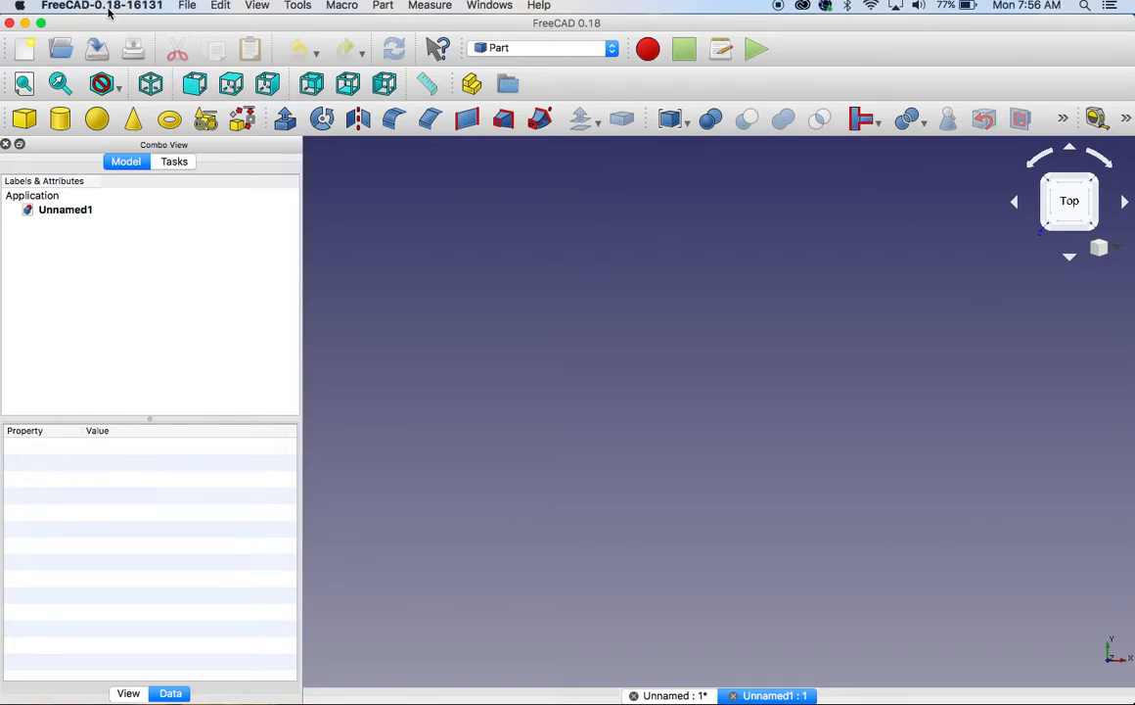
pyautogui.click(109, 5)
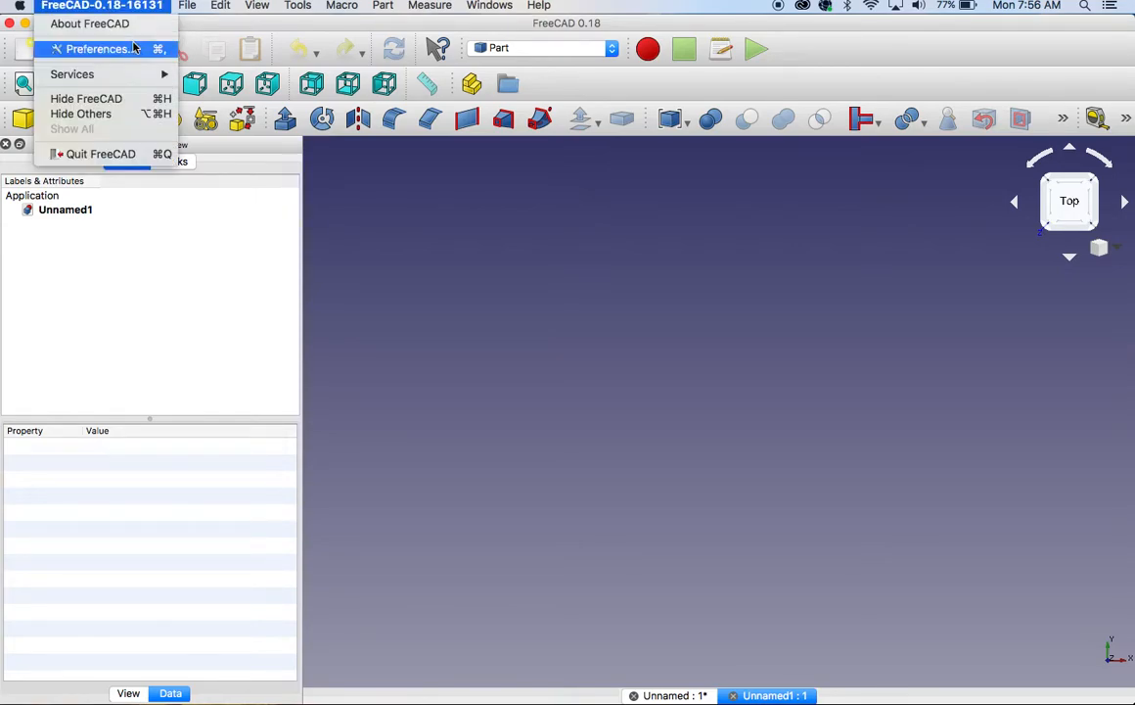
pyautogui.click(136, 53)
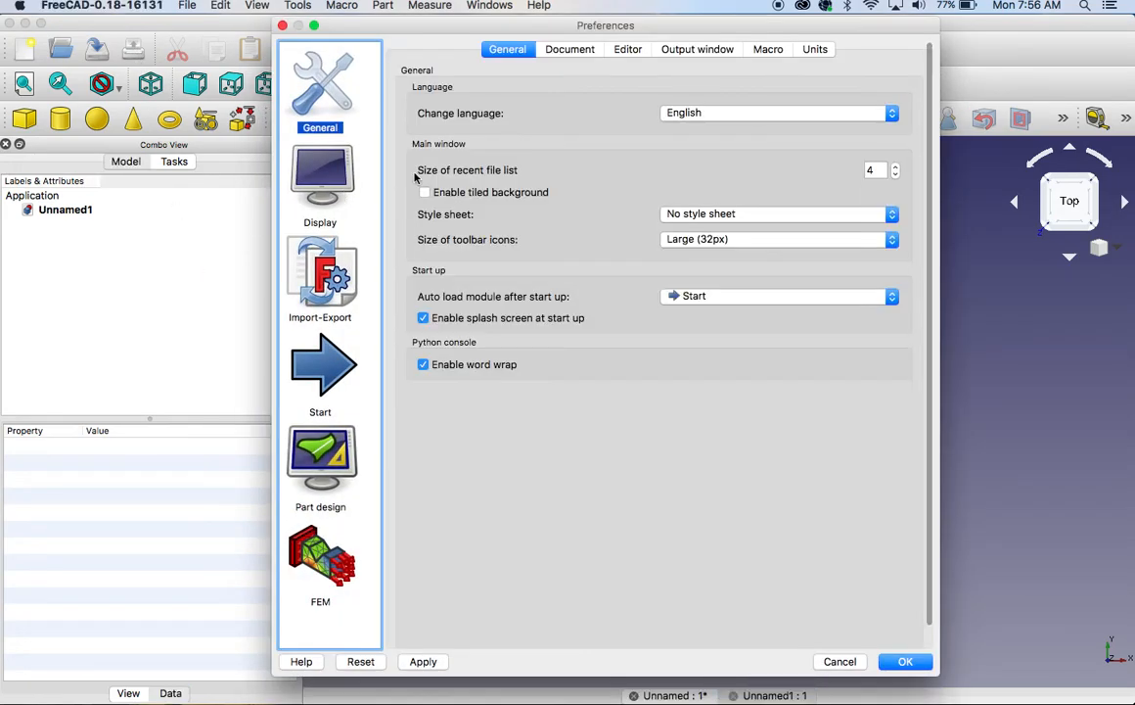
pyautogui.click(815, 49)
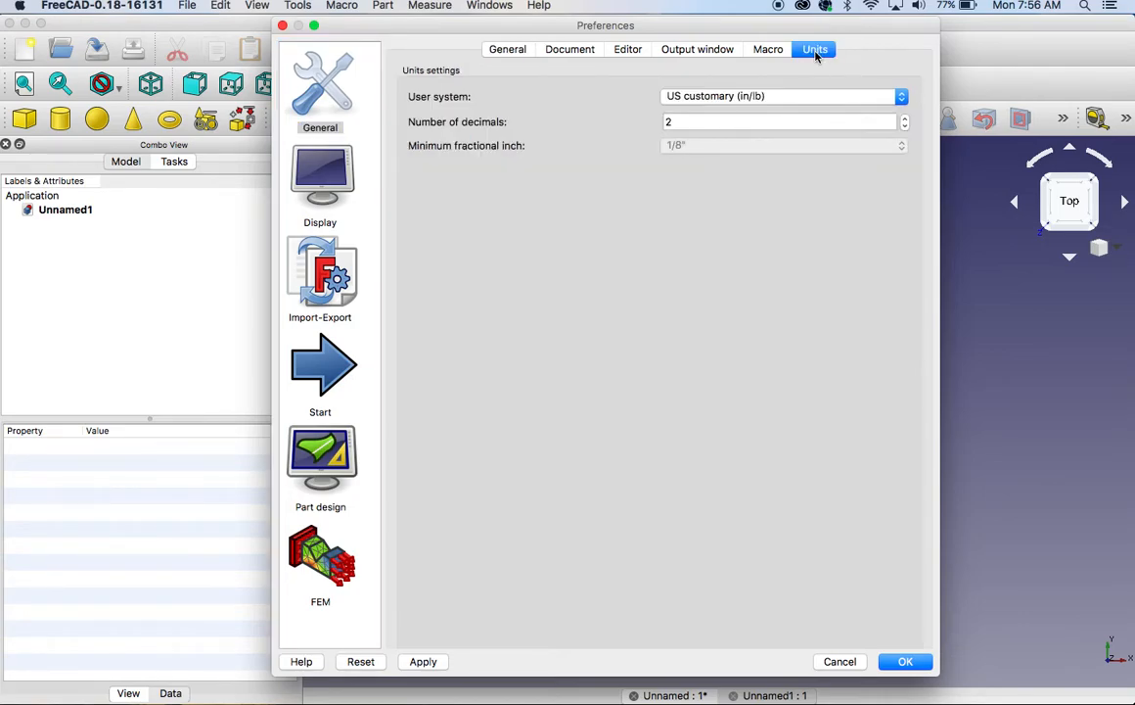
pyautogui.click(718, 98)
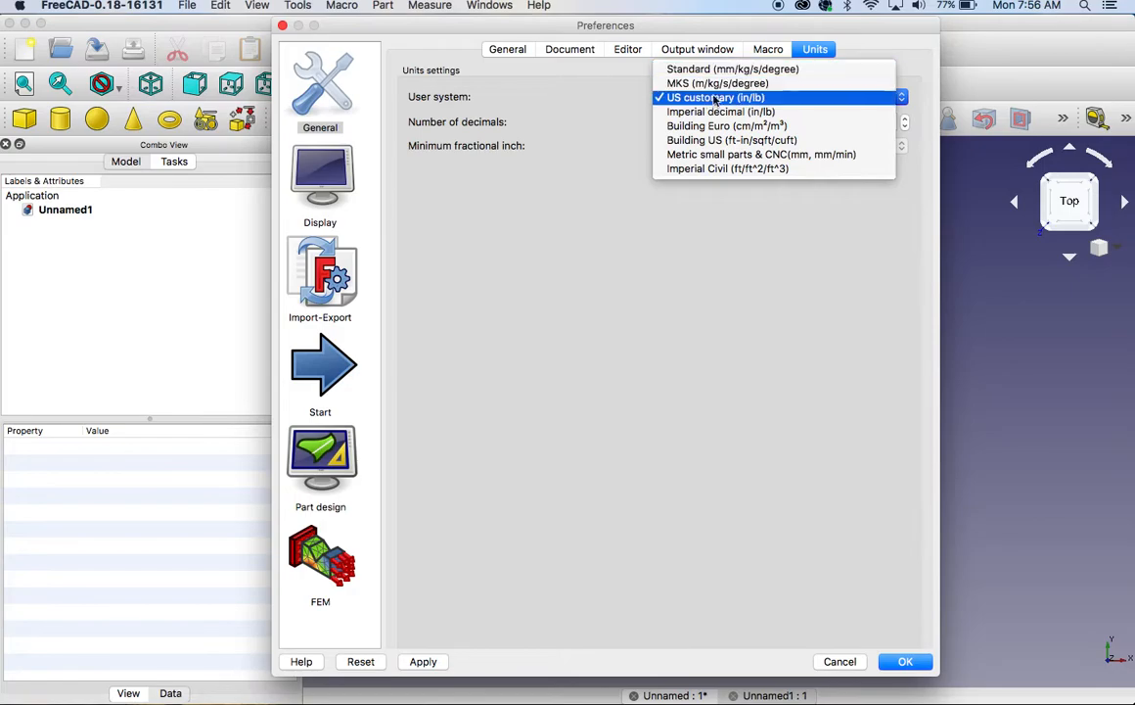
pyautogui.click(706, 100)
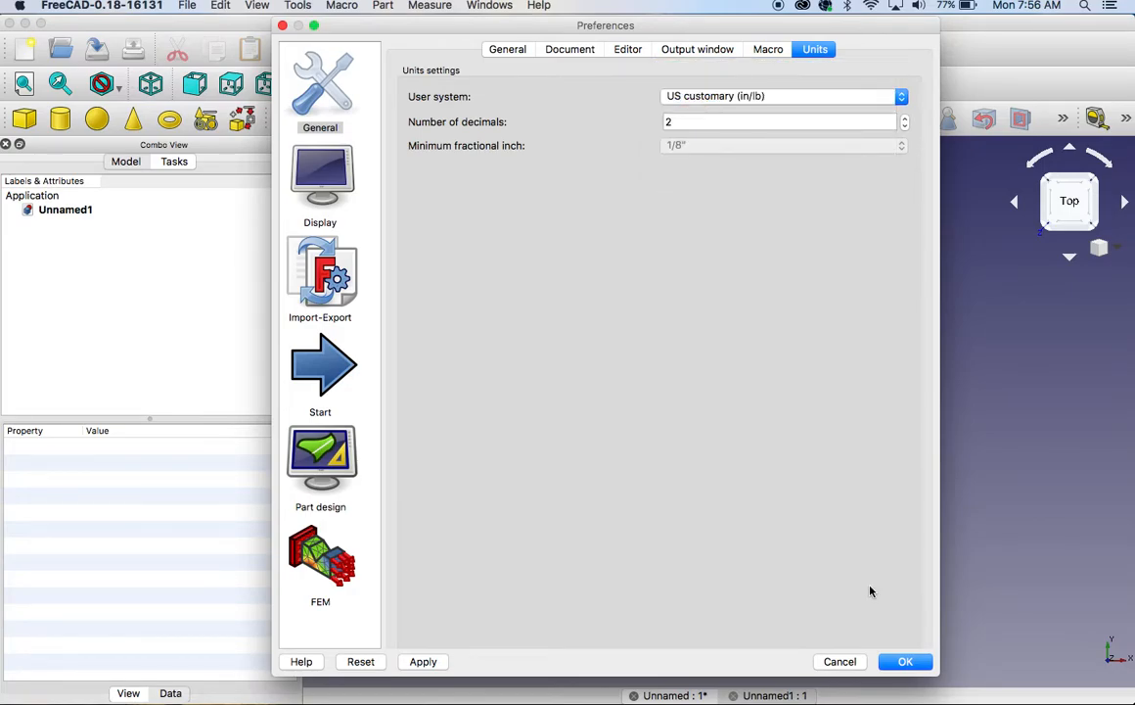
pyautogui.click(910, 664)
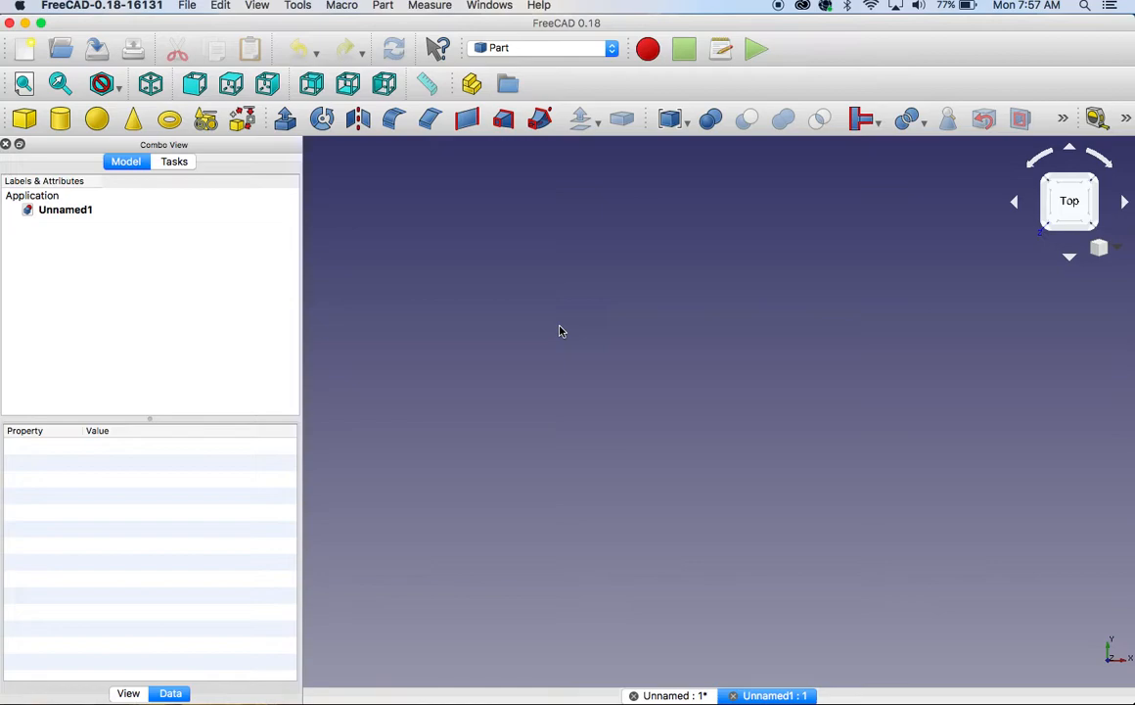
# Check which navigation style is active for the 3D view
pyautogui.rightClick(658, 369)
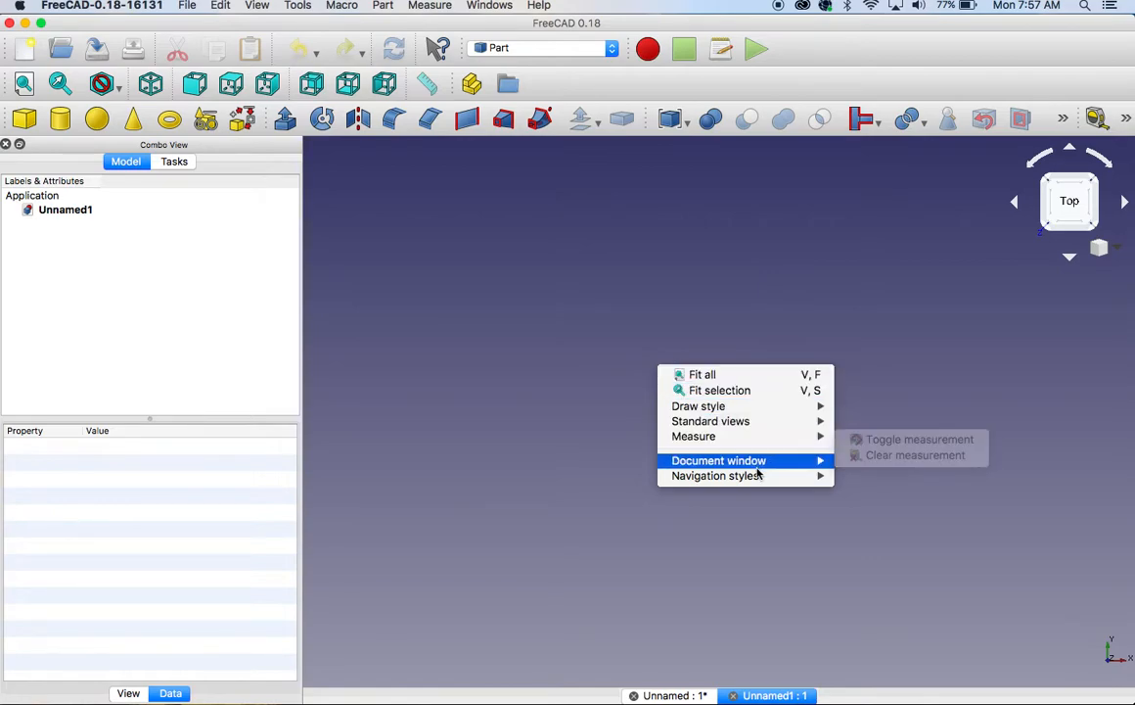
pyautogui.moveTo(755, 480)
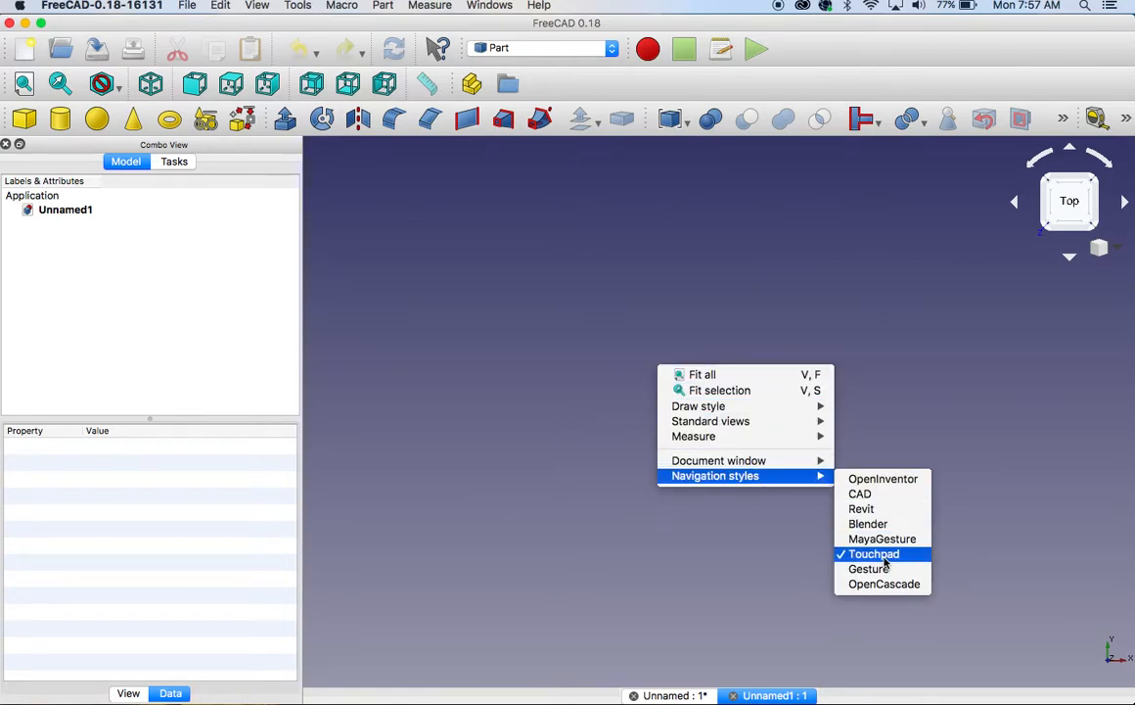
pyautogui.click(494, 313)
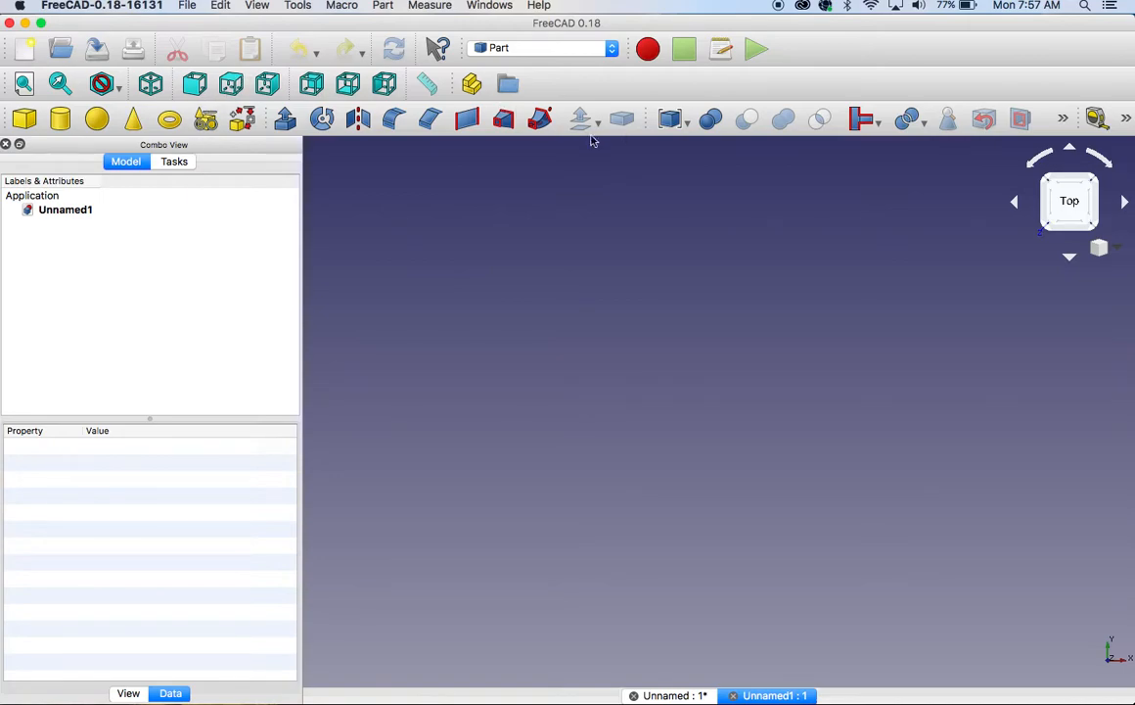
# Hide the File toolbar and show it again
pyautogui.click(259, 7)
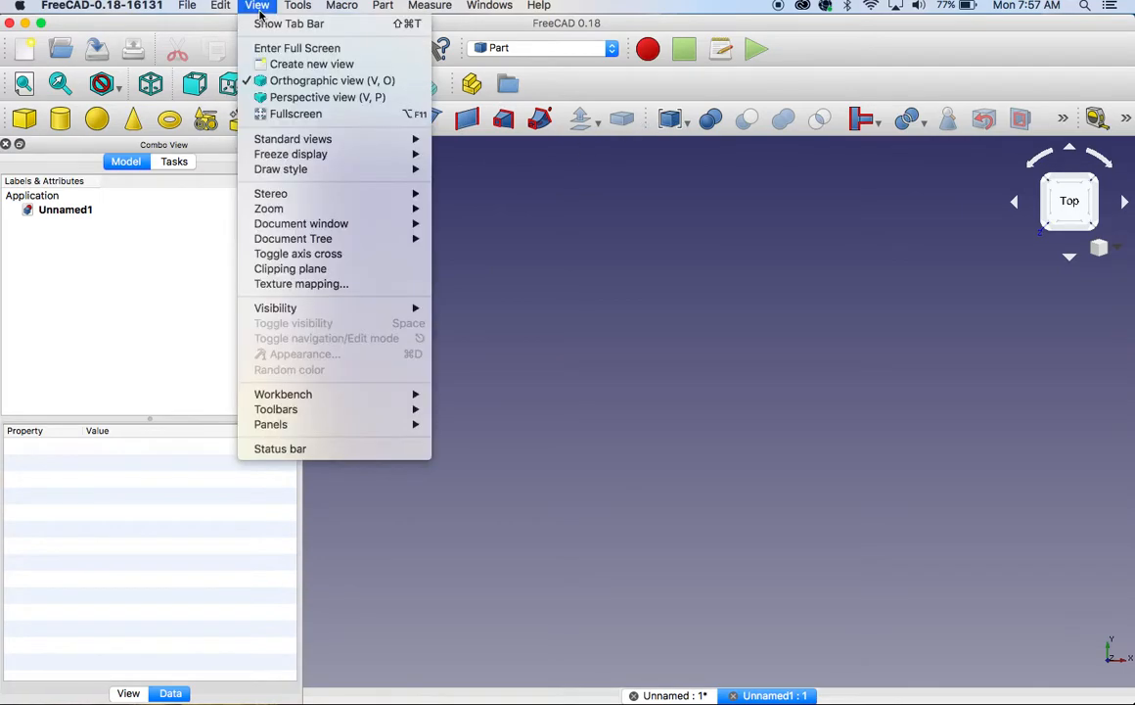
pyautogui.moveTo(314, 409)
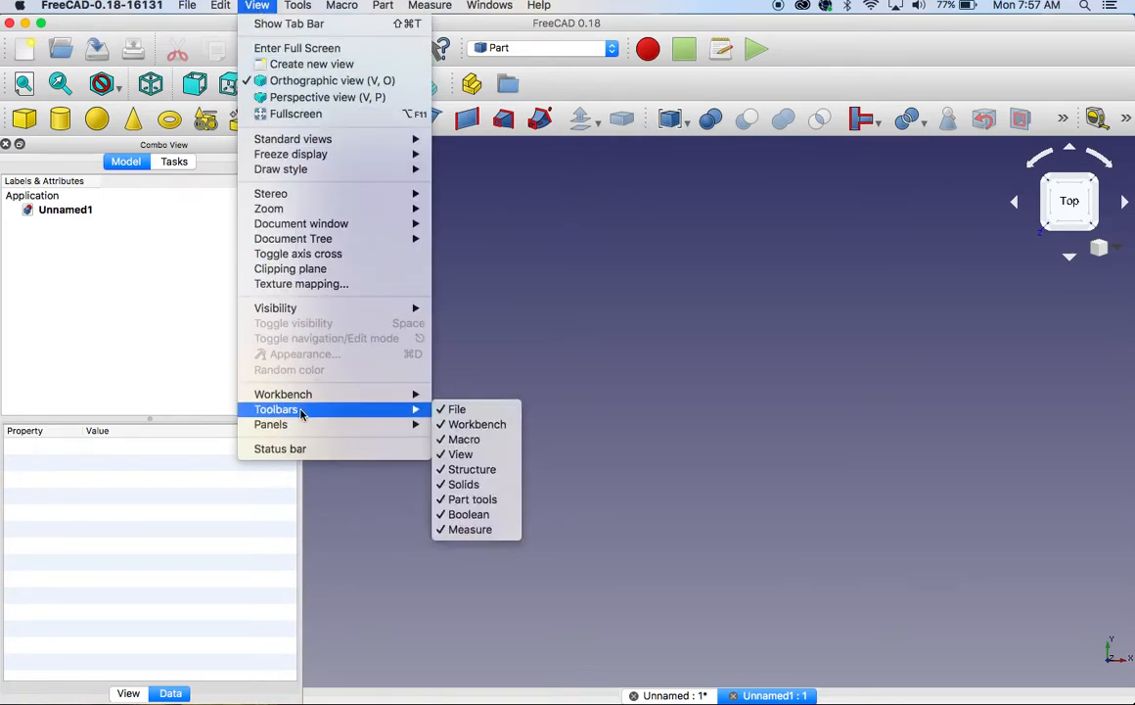
pyautogui.click(472, 409)
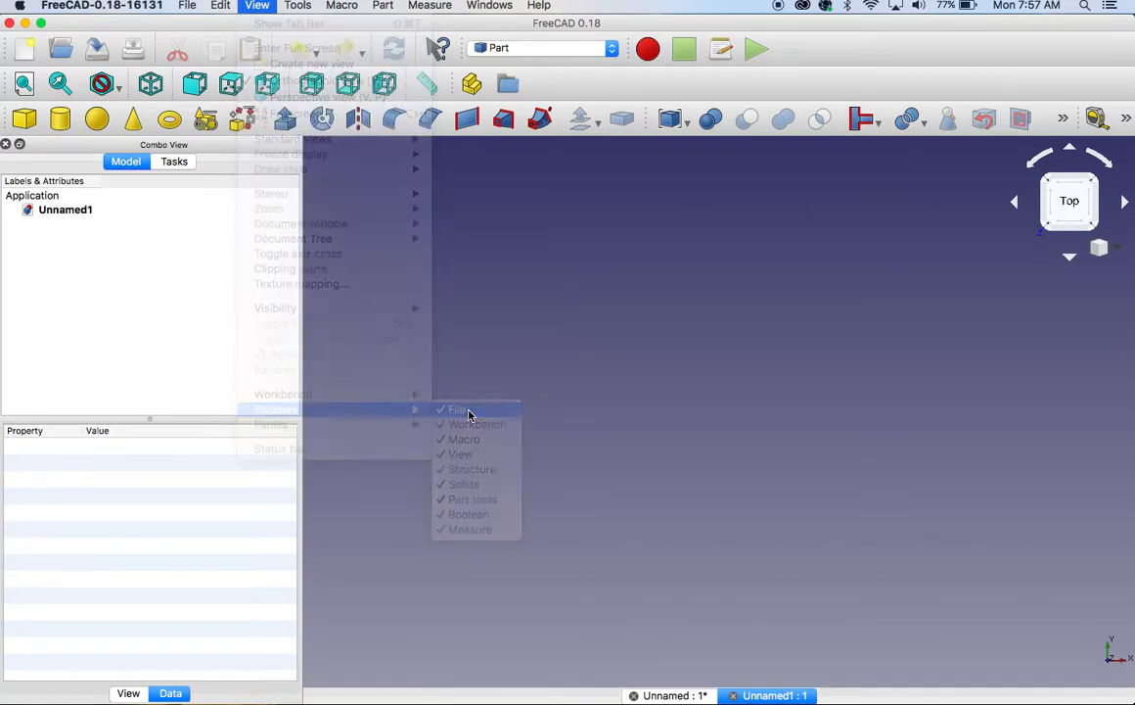
pyautogui.click(257, 6)
pyautogui.moveTo(311, 409)
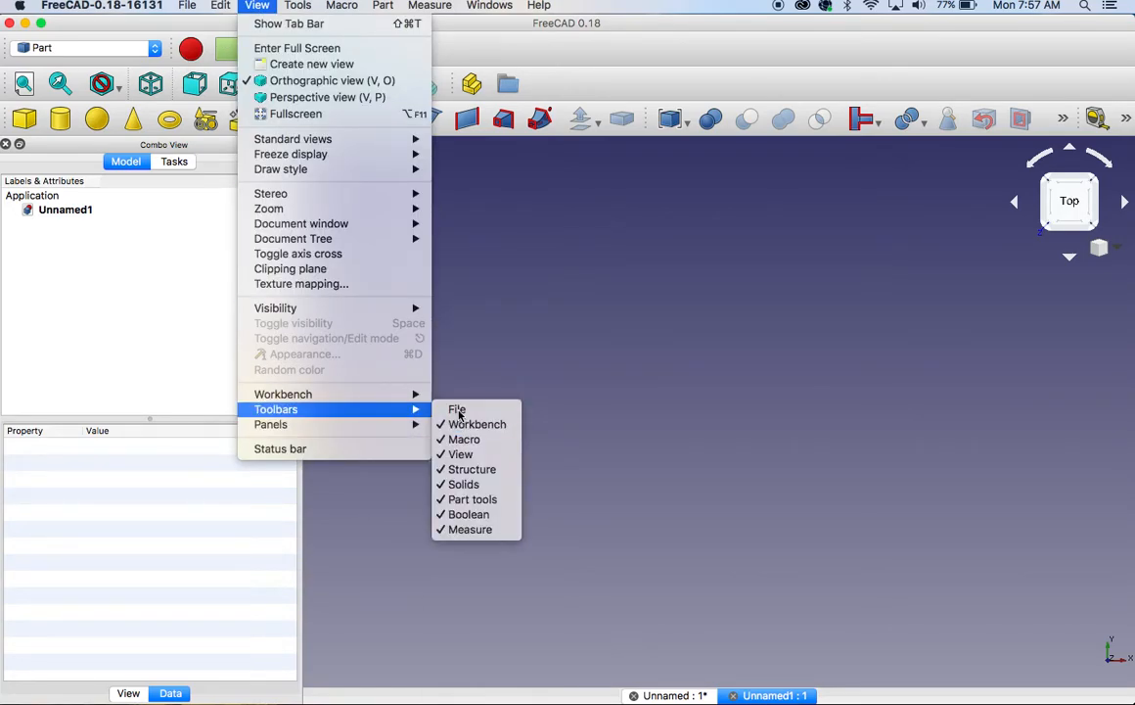
pyautogui.click(458, 411)
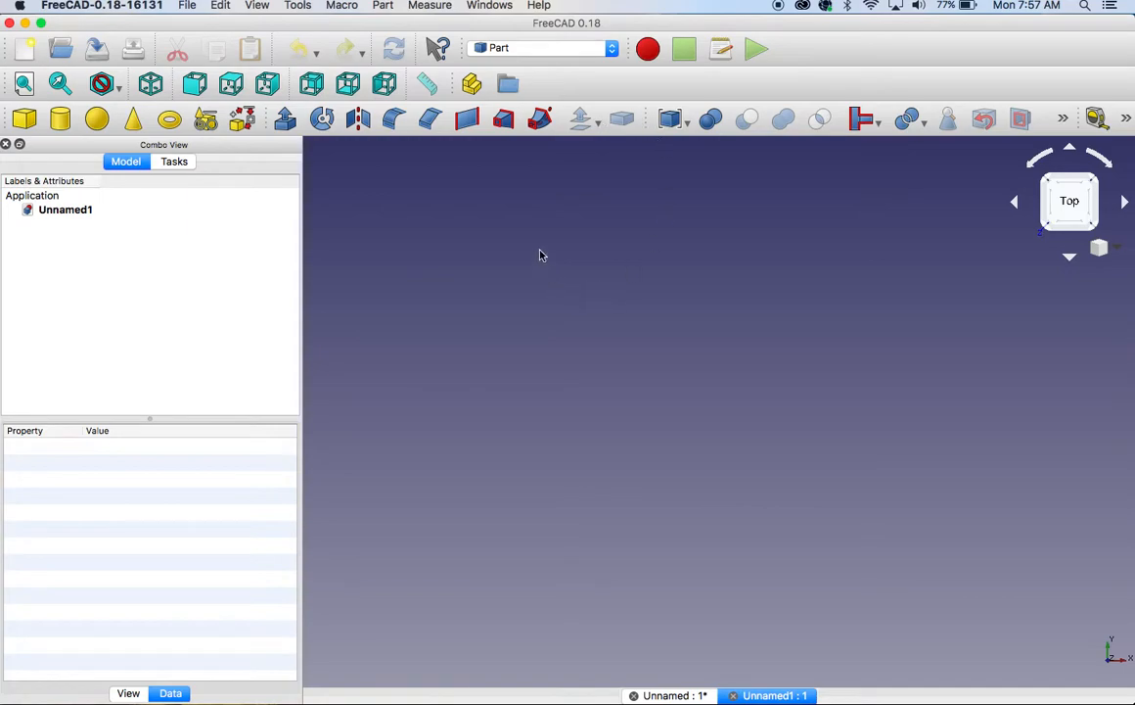
# Choose the Part workbench from the available workbenches
pyautogui.click(613, 53)
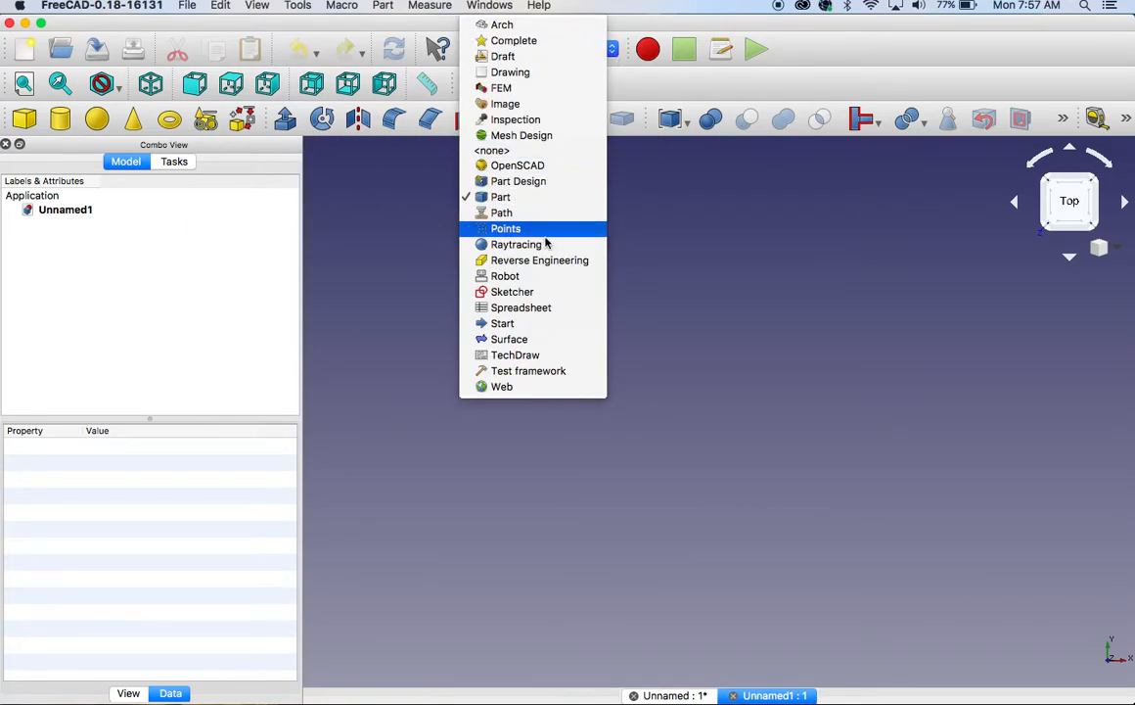
pyautogui.click(503, 198)
pyautogui.click(555, 45)
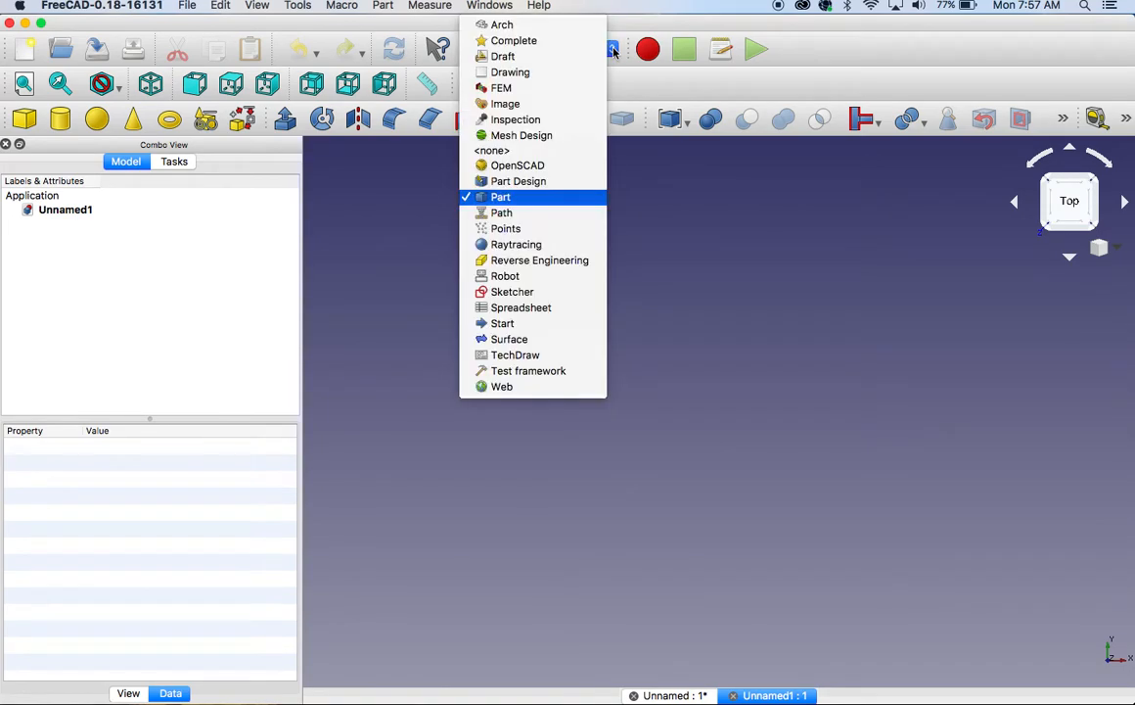
pyautogui.click(551, 200)
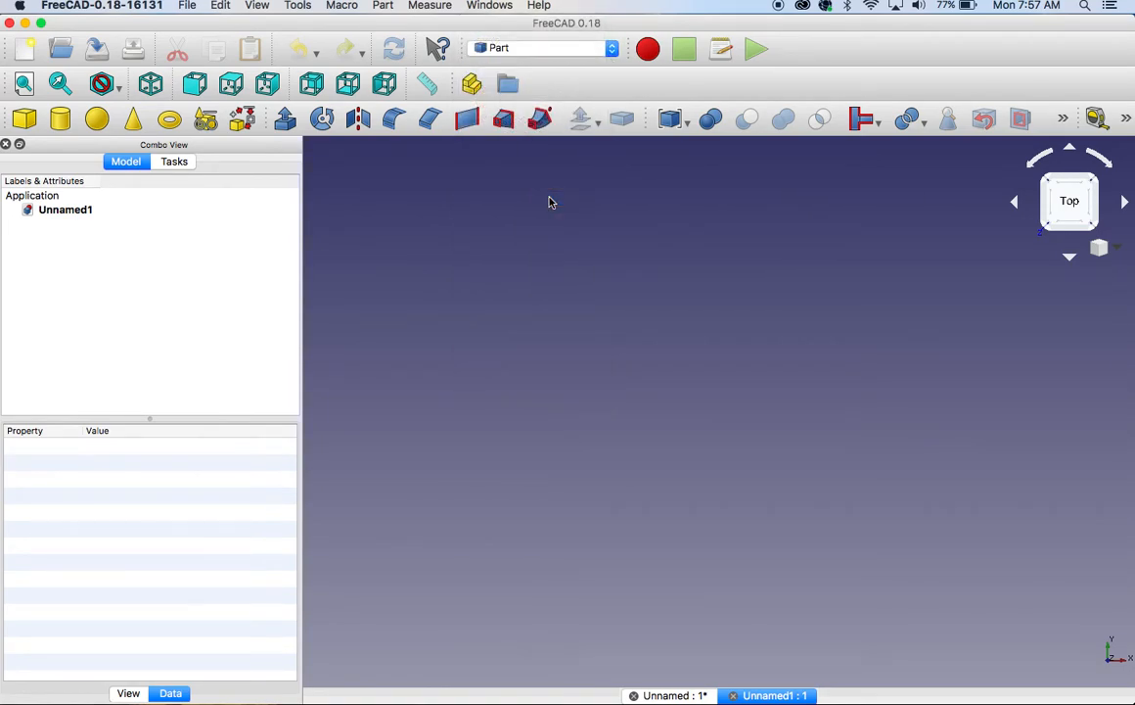
# Create a cube primitive in the empty document and view it at an angle
pyautogui.click(25, 119)
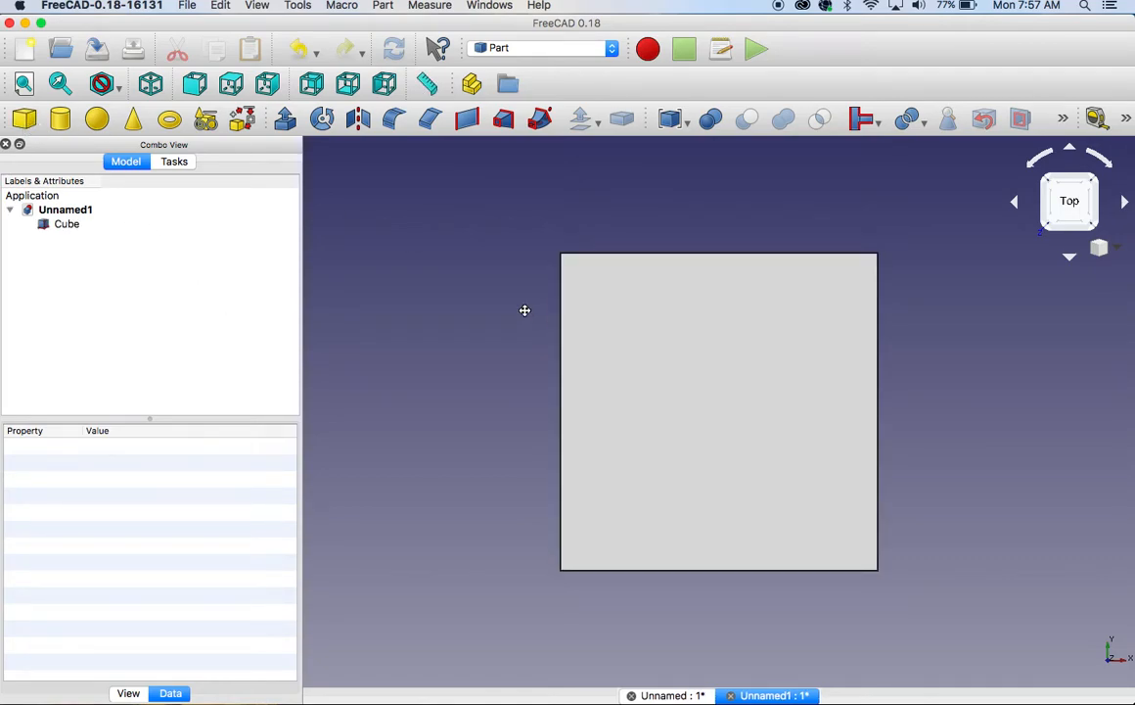
pyautogui.moveTo(525, 311); pyautogui.dragTo(531, 338, button='middle')
pyautogui.scroll(-8, 542, 343)
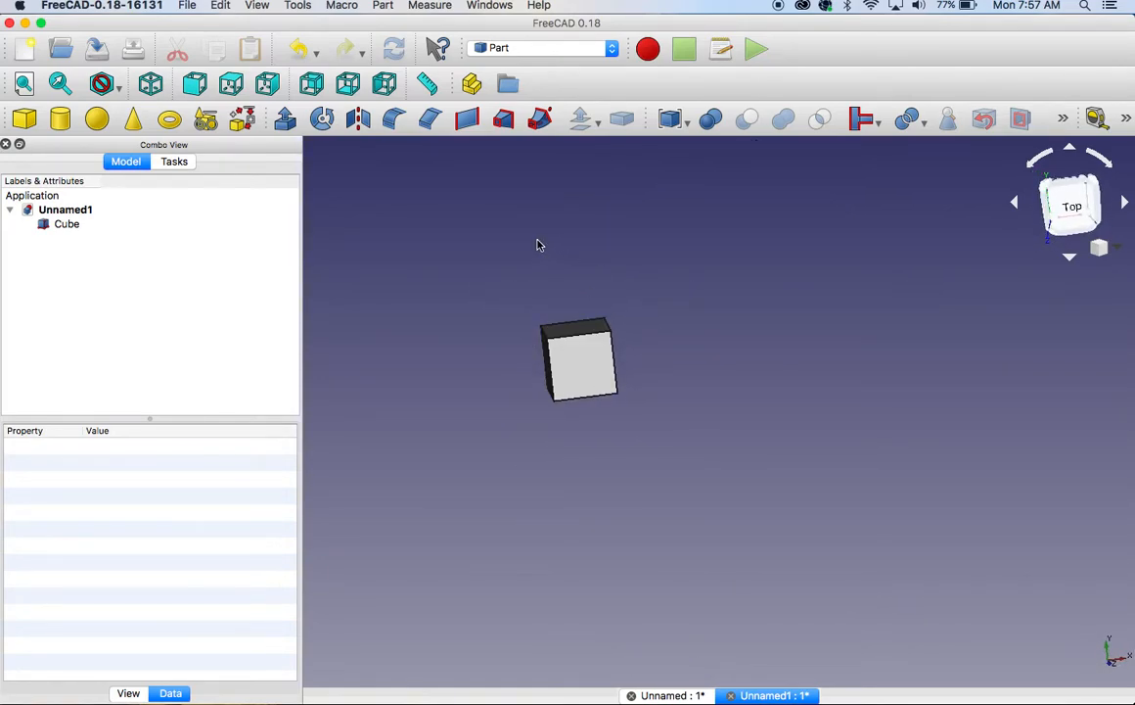
pyautogui.moveTo(540, 241); pyautogui.dragTo(644, 283, button='middle')
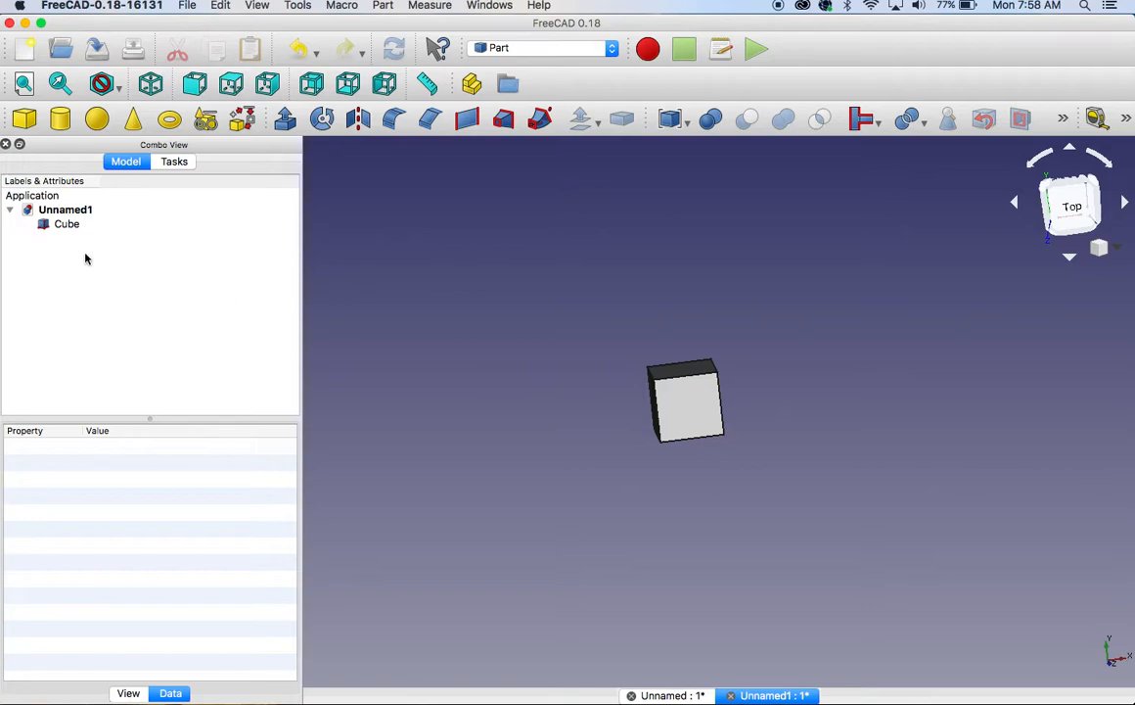
# Rename the cube in the model tree as Front Wall
pyautogui.click(67, 225)
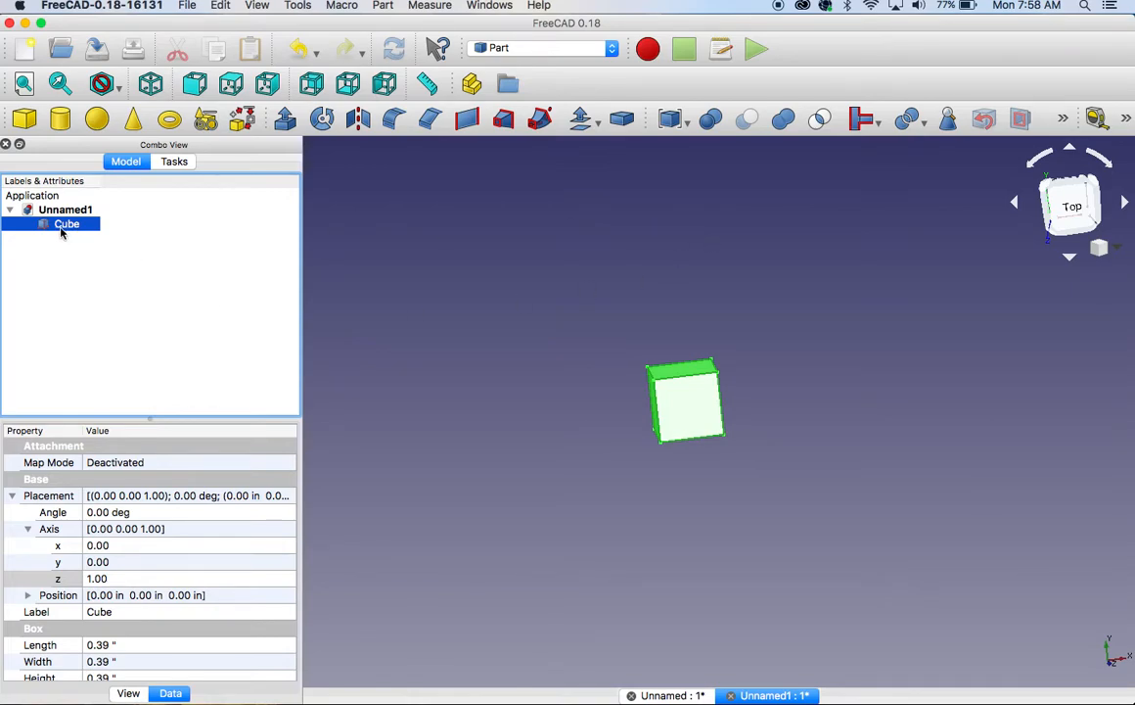
pyautogui.rightClick(61, 231)
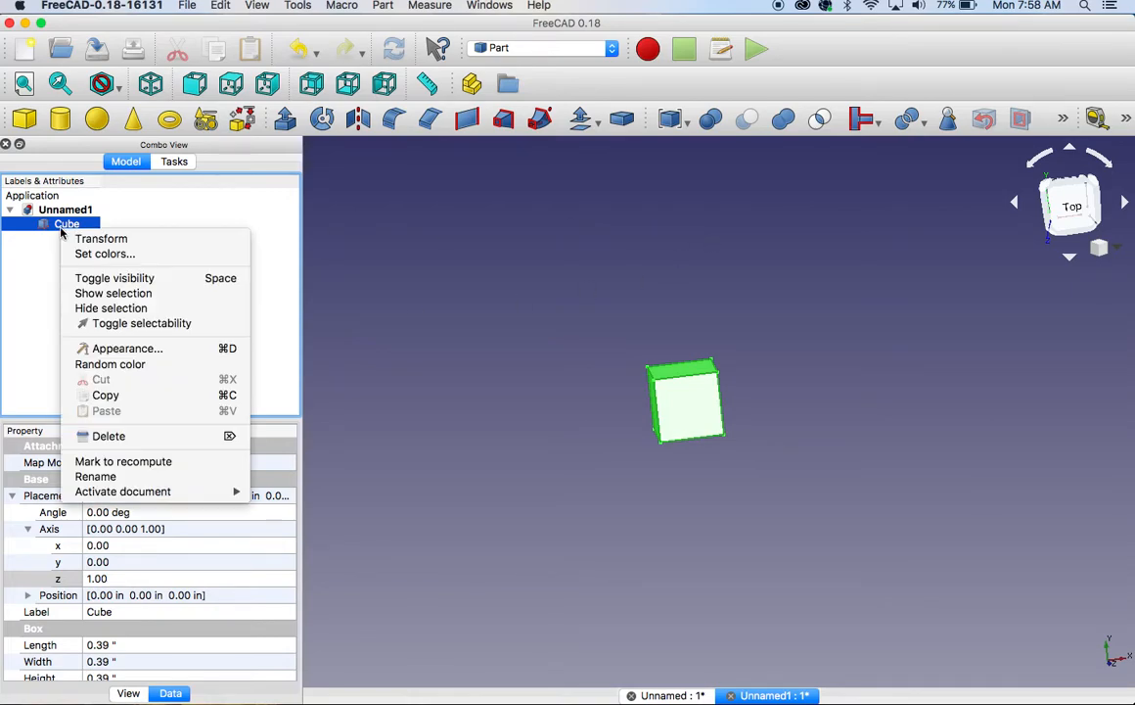
pyautogui.click(138, 476)
pyautogui.write('Front Wall')
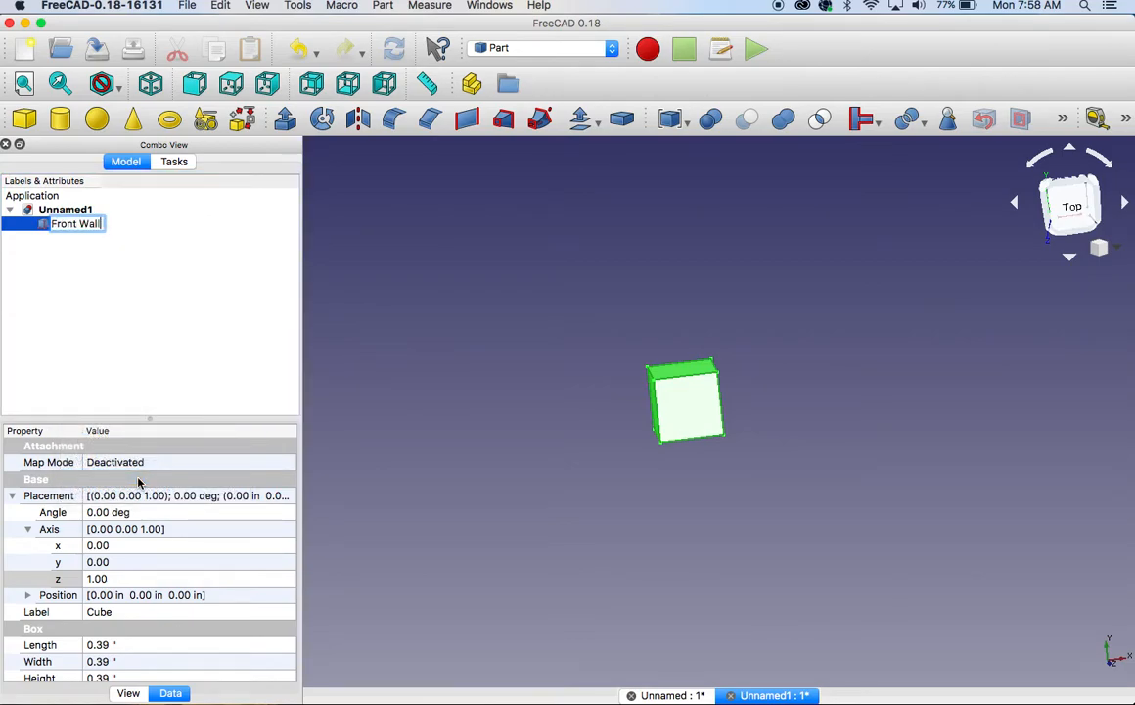
pyautogui.press('Return')
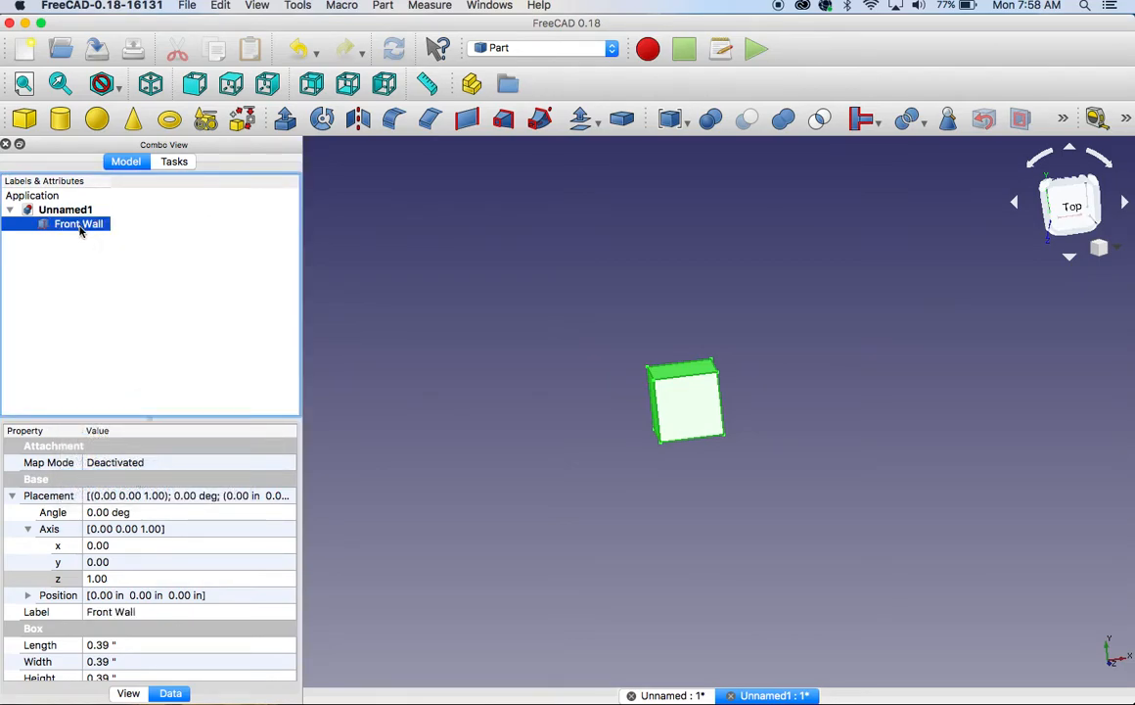
# Set the Front Wall's length to 10 ft
pyautogui.scroll(-1, 145, 529)
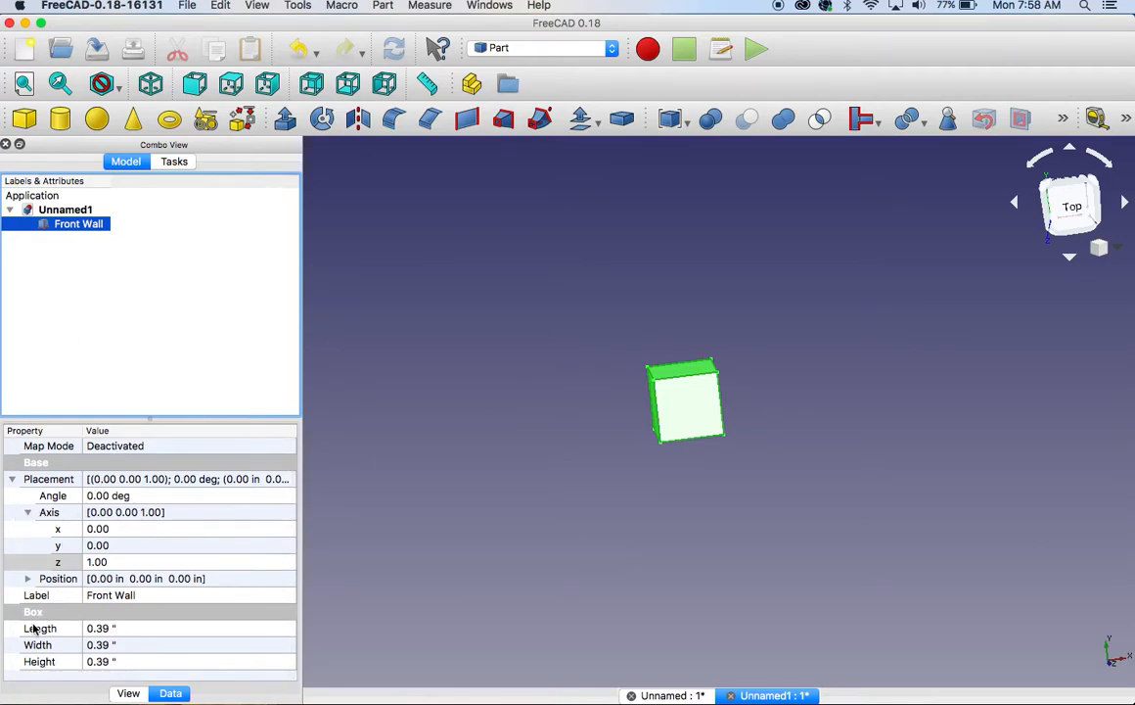
pyautogui.click(117, 628)
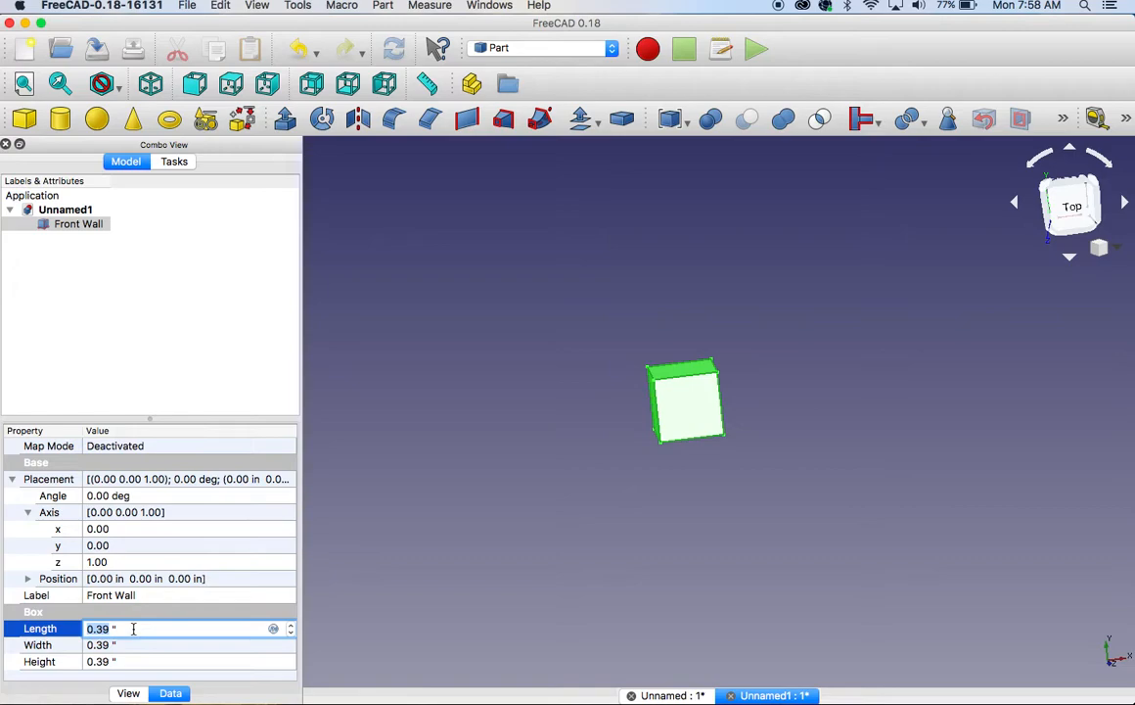
pyautogui.moveTo(133, 629); pyautogui.dragTo(65, 630)
pyautogui.write('10 ft')
pyautogui.press('Return')
# Set the Front Wall's width to 10 ft
pyautogui.click(142, 635)
pyautogui.click(121, 645)
pyautogui.moveTo(128, 645); pyautogui.dragTo(65, 646)
pyautogui.write('10')
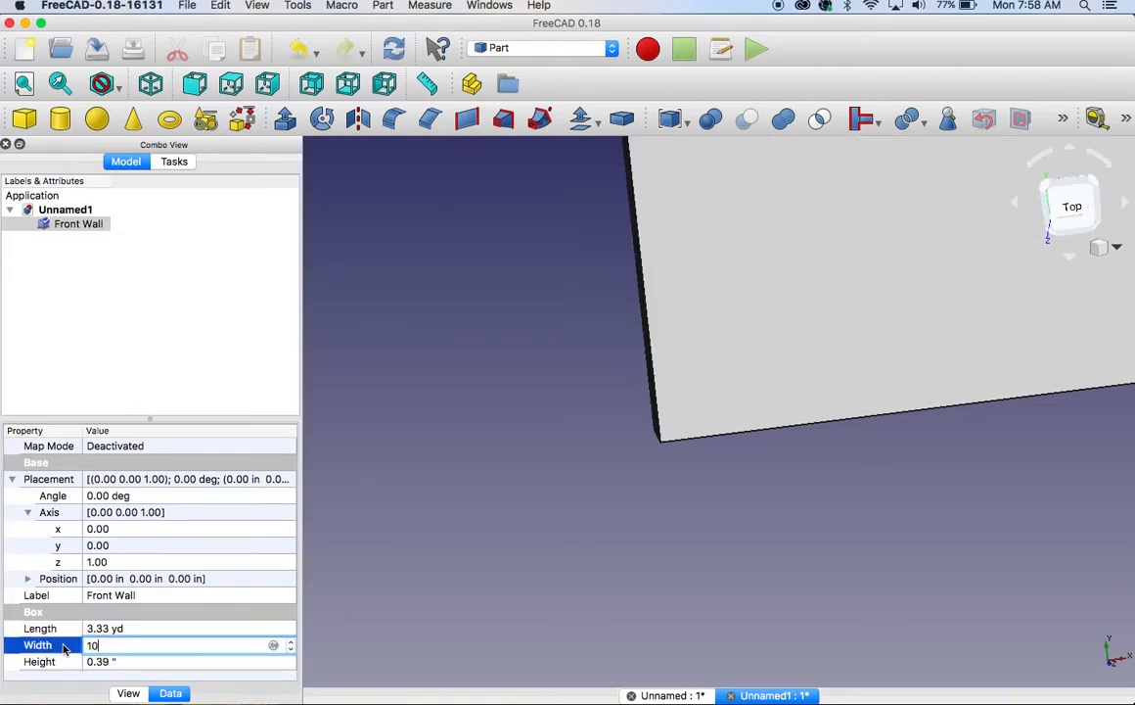
# Set the Front Wall's height to 10 ft
pyautogui.click(121, 662)
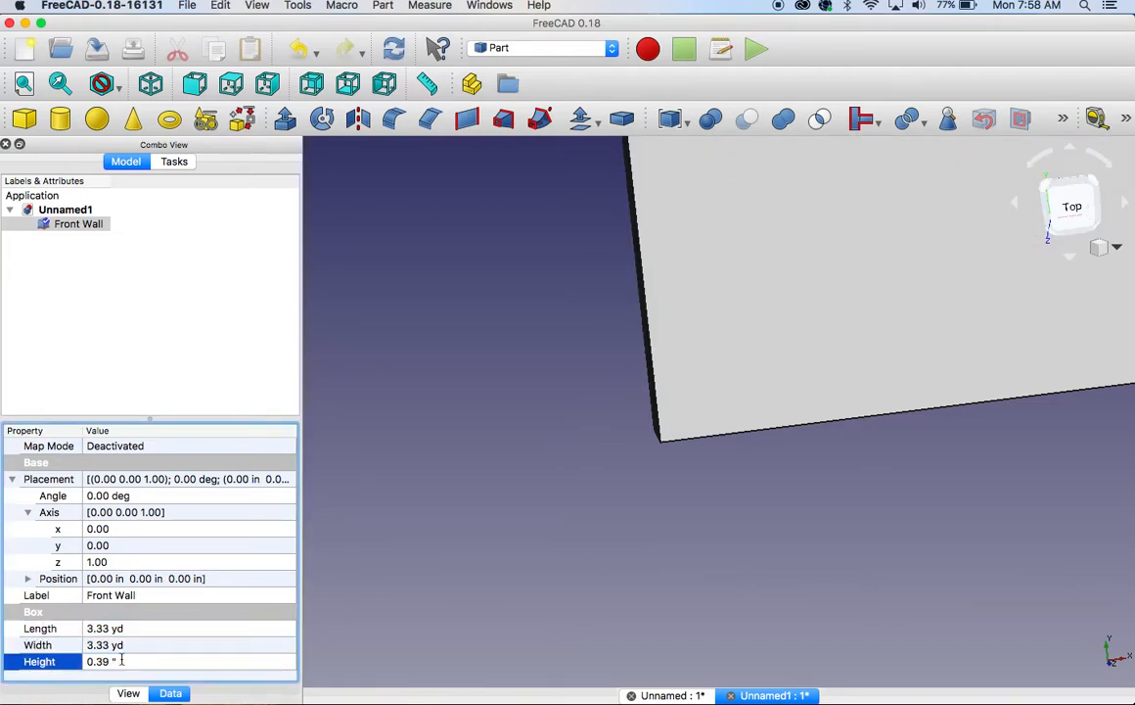
pyautogui.click(129, 647)
pyautogui.click(122, 661)
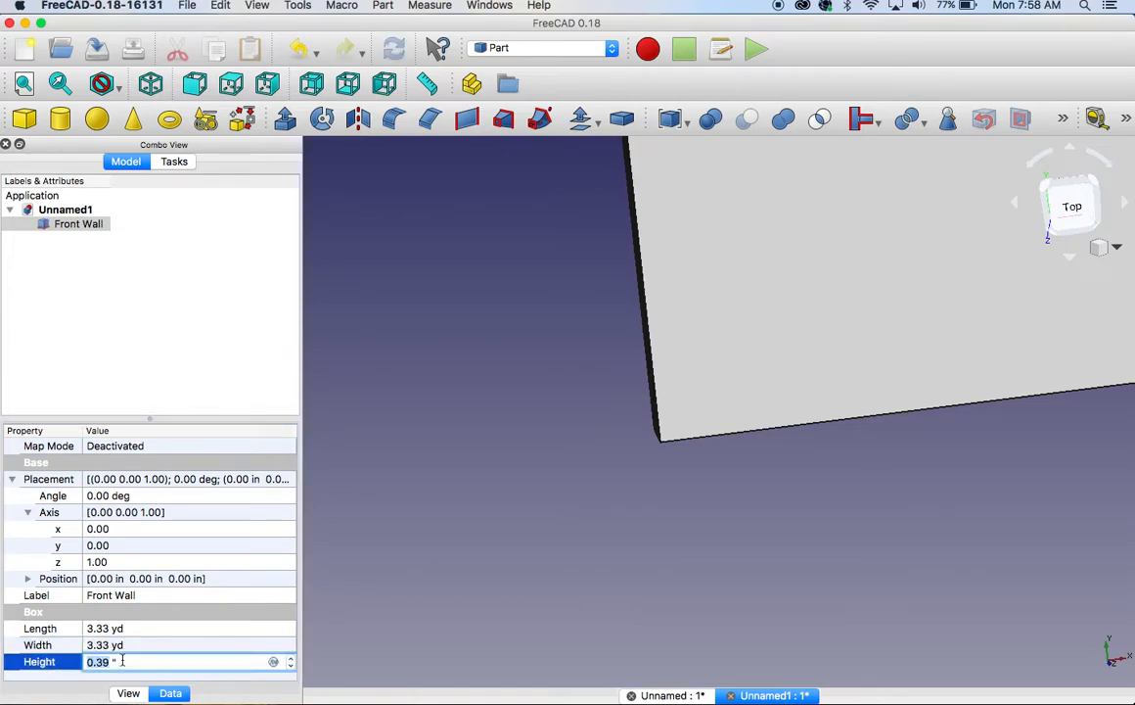
pyautogui.moveTo(122, 662); pyautogui.dragTo(49, 663)
pyautogui.write('10')
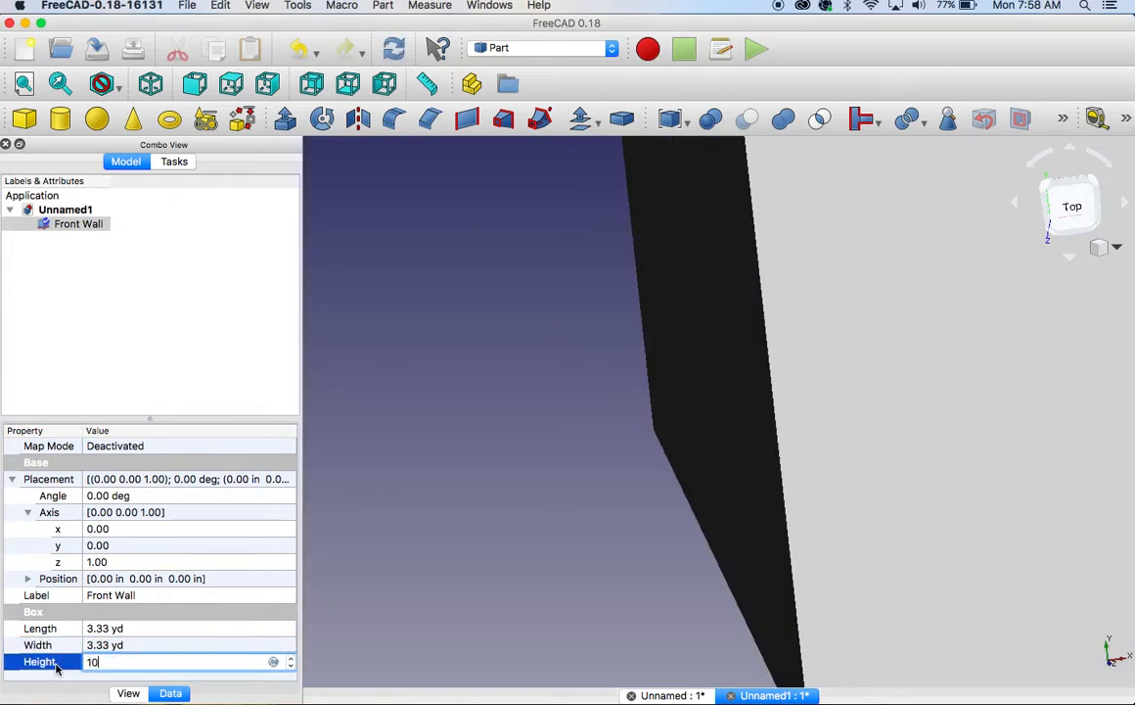
pyautogui.write(' ft')
# Set the Front Wall's width to 6 in
pyautogui.click(130, 646)
pyautogui.moveTo(130, 646); pyautogui.dragTo(75, 643)
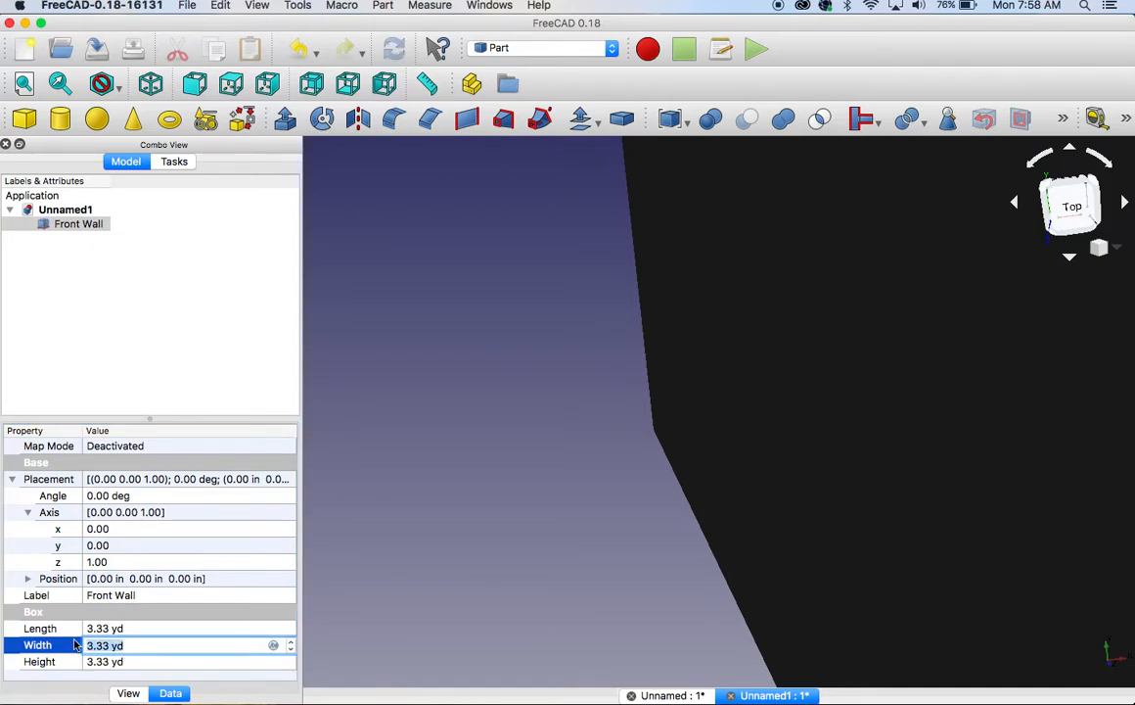
pyautogui.write('6')
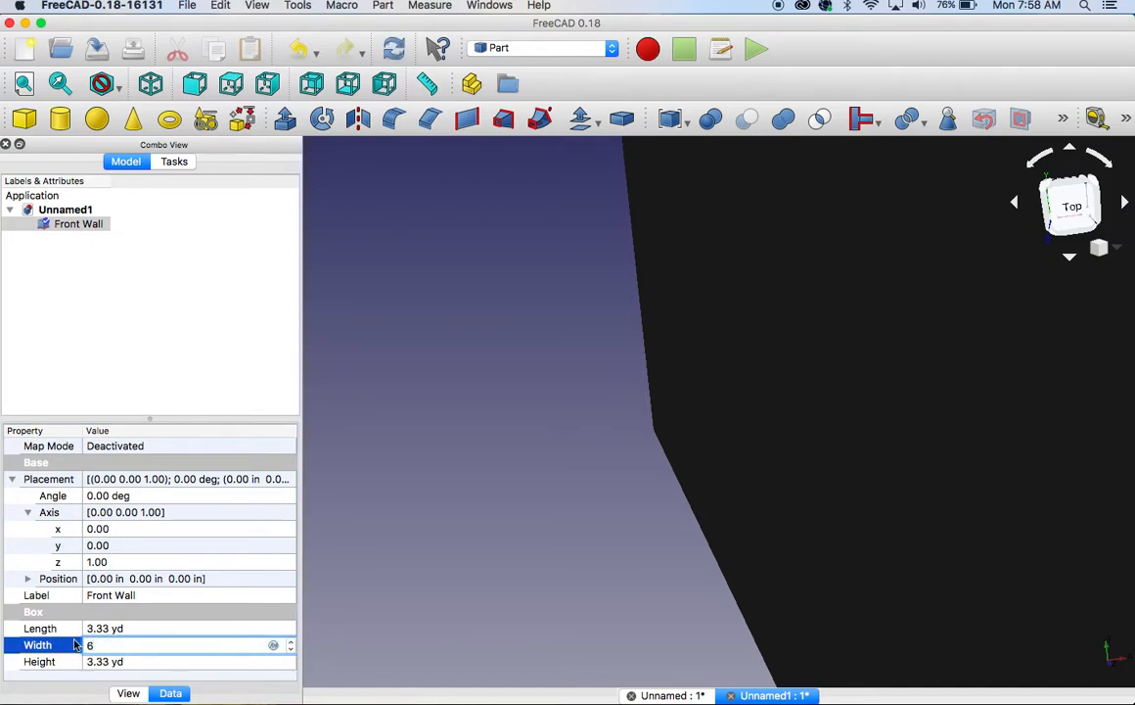
pyautogui.write(' in')
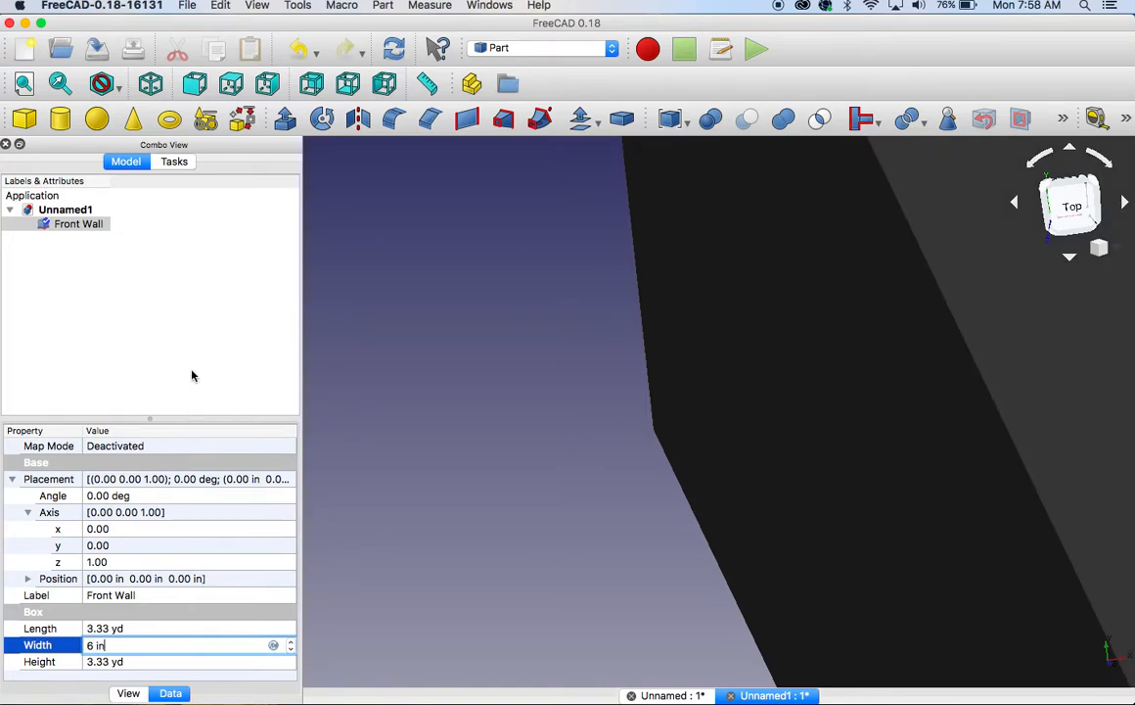
pyautogui.click(159, 628)
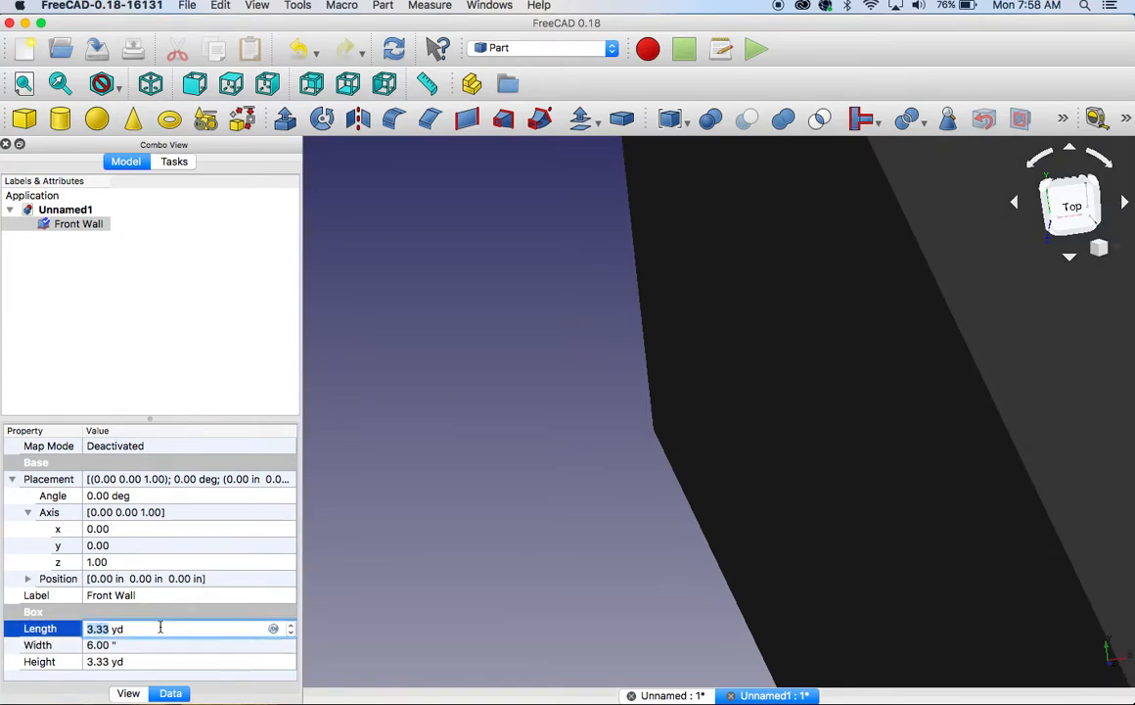
# Fit the Front Wall in the view and examine it from the front, at an angle and from the top
pyautogui.click(24, 86)
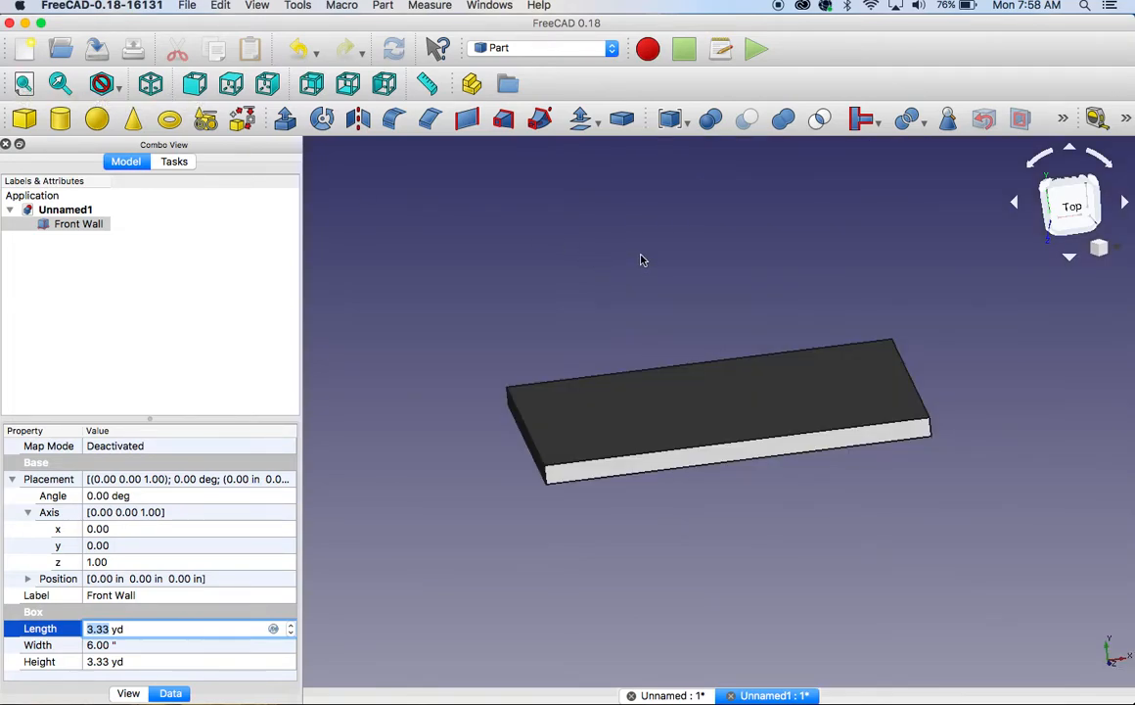
pyautogui.click(641, 256)
pyautogui.moveTo(641, 253); pyautogui.dragTo(611, 182)
pyautogui.moveTo(951, 359); pyautogui.dragTo(973, 251)
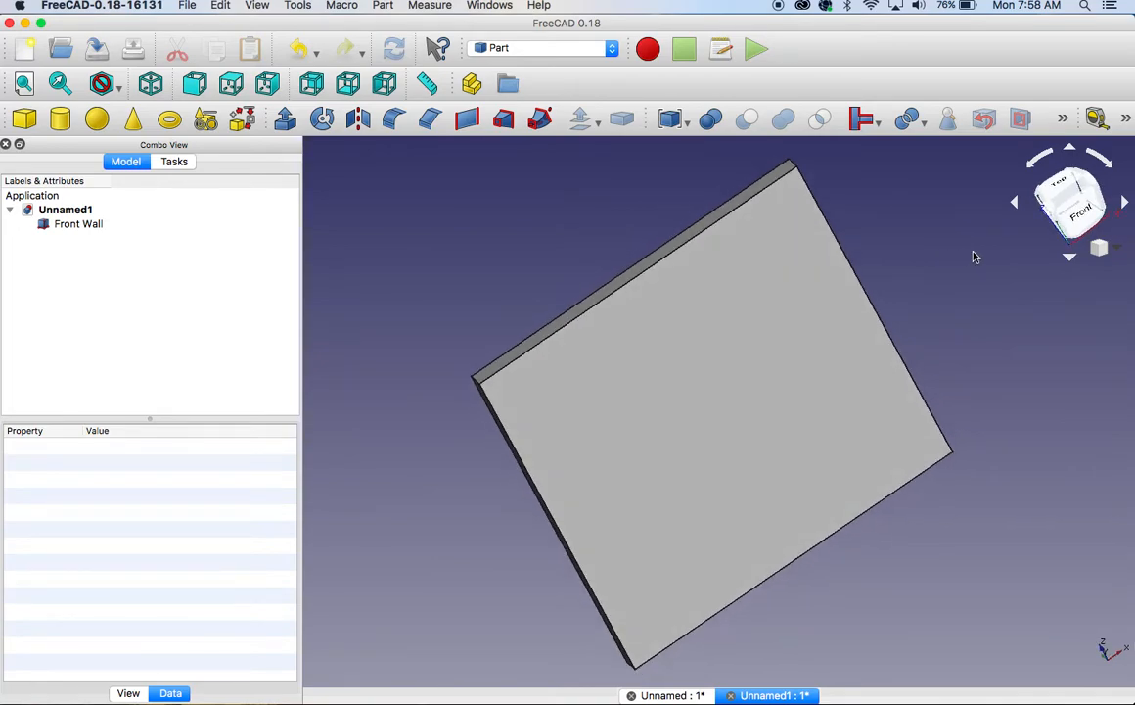
pyautogui.click(1082, 219)
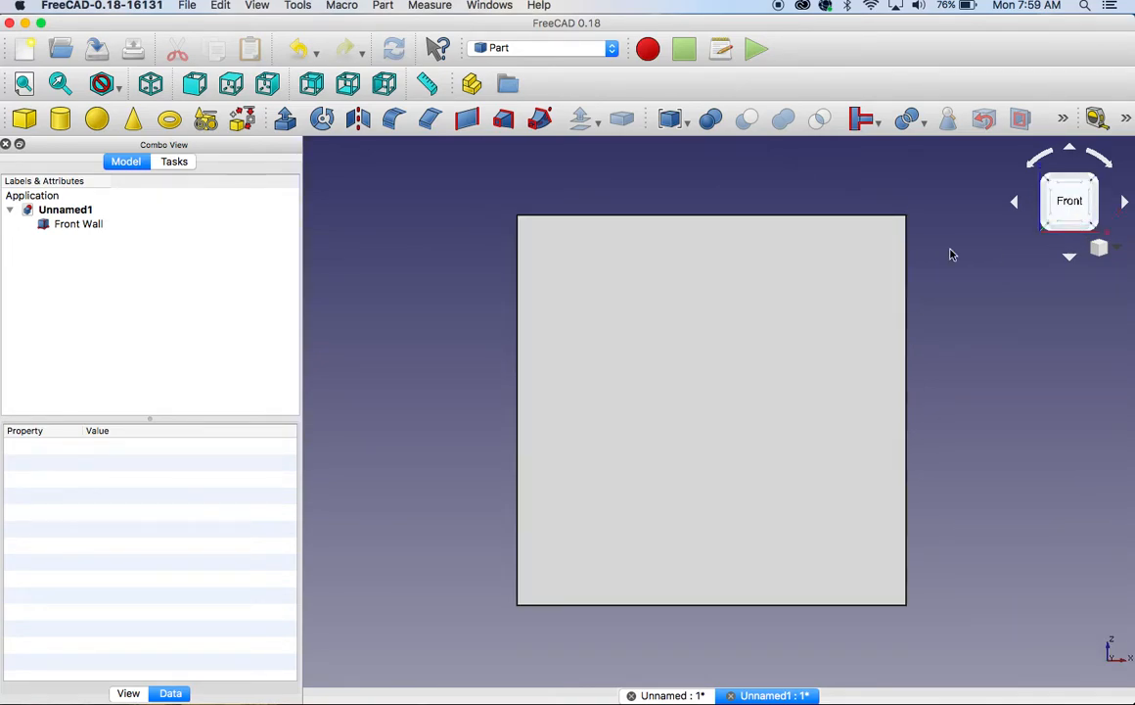
pyautogui.moveTo(969, 319); pyautogui.dragTo(917, 393, button='middle')
pyautogui.scroll(-5, 917, 393)
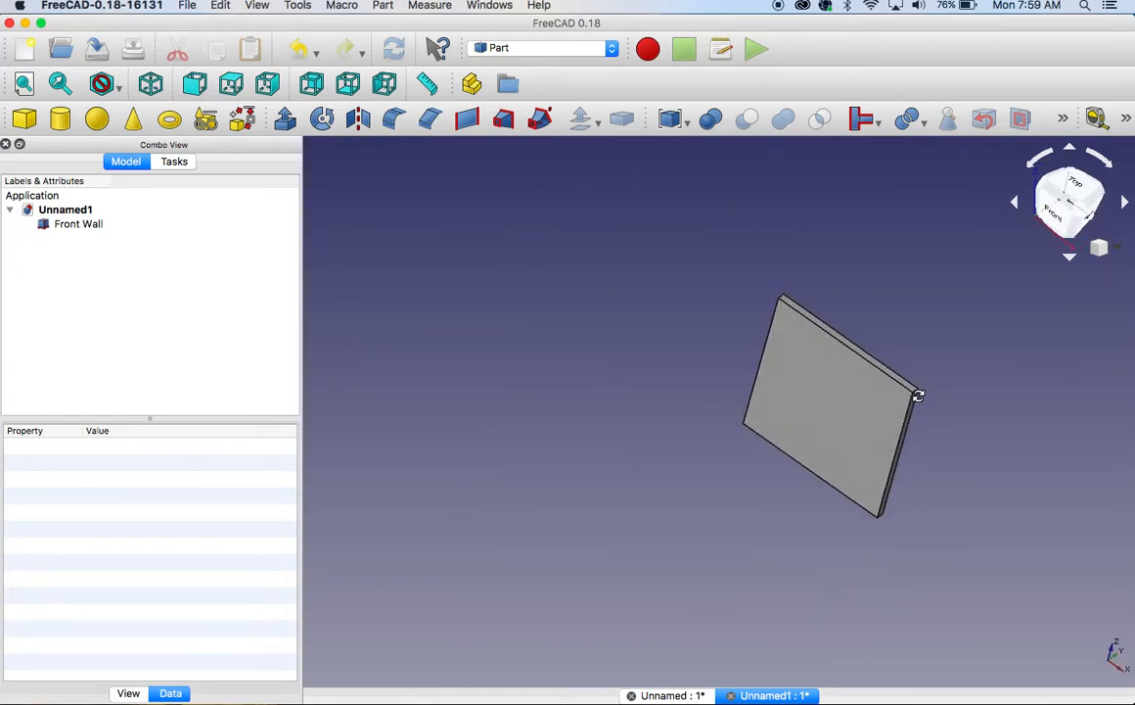
pyautogui.click(1073, 183)
pyautogui.moveTo(913, 225); pyautogui.dragTo(657, 384, button='middle')
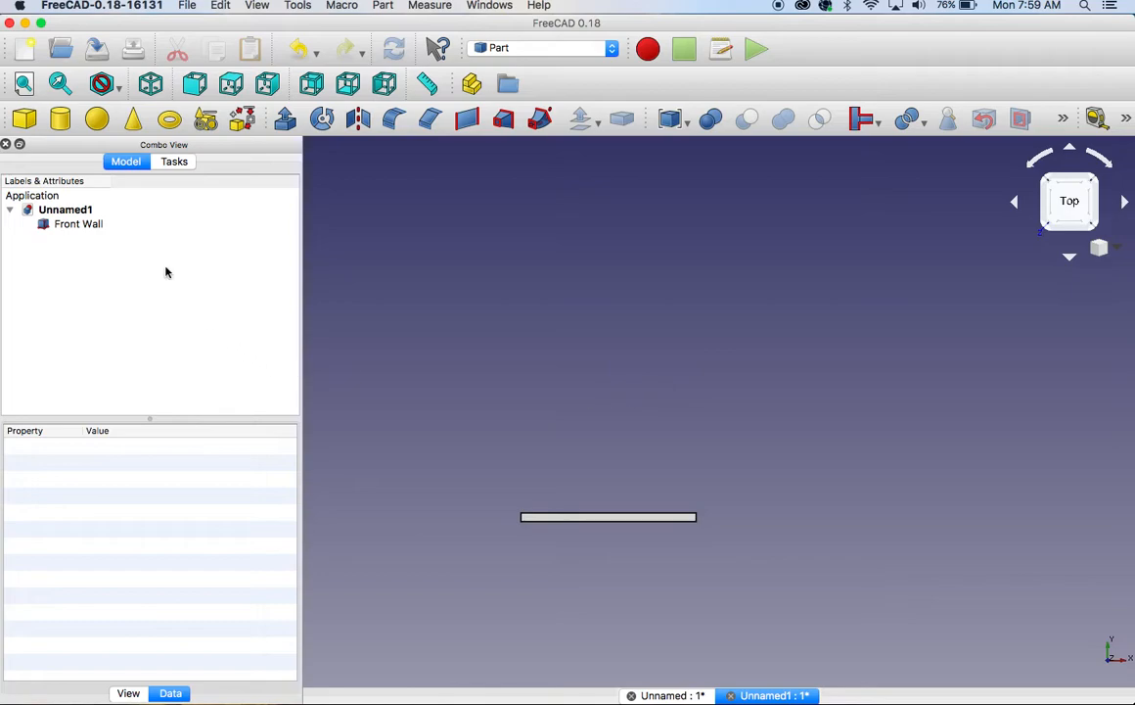
# Duplicate the Front Wall and rename the copy Left Wall
pyautogui.click(71, 225)
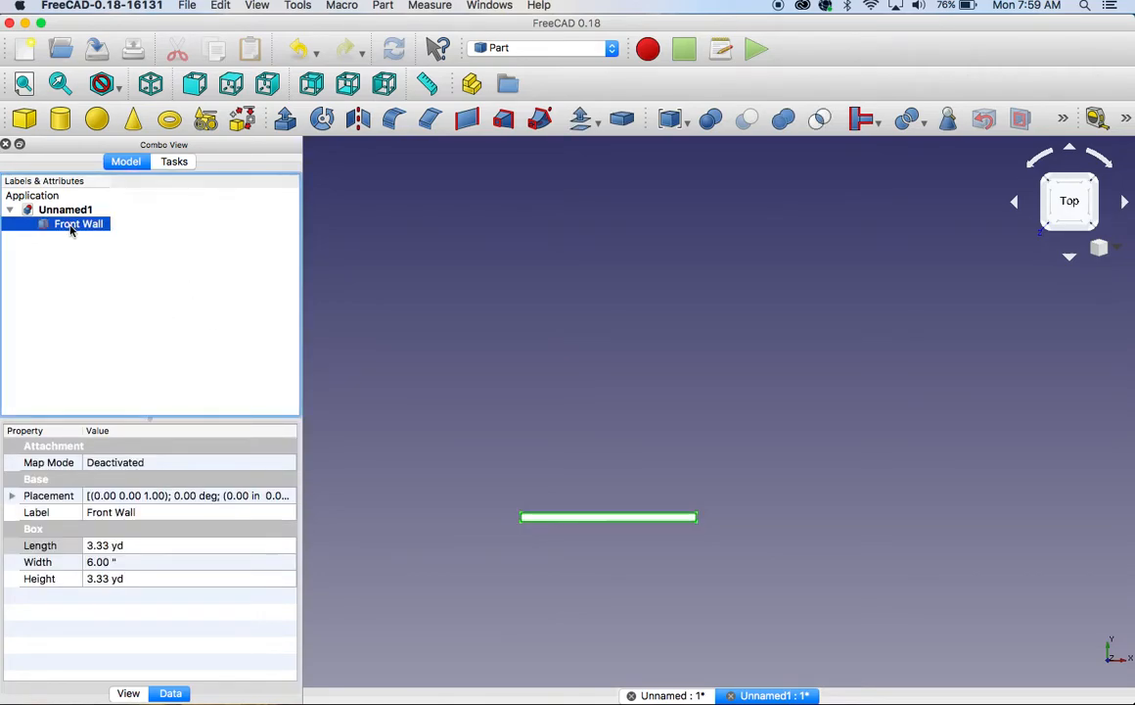
pyautogui.press('super+c')
pyautogui.press('super+v')
pyautogui.click(87, 241)
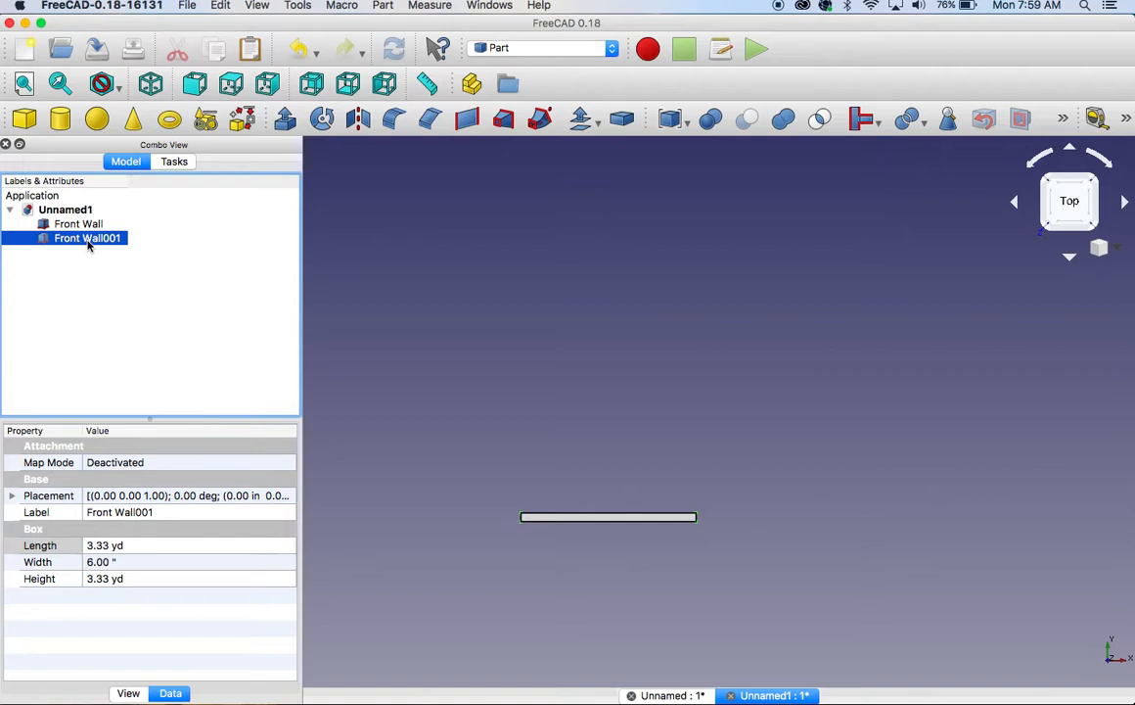
pyautogui.rightClick(87, 245)
pyautogui.click(131, 488)
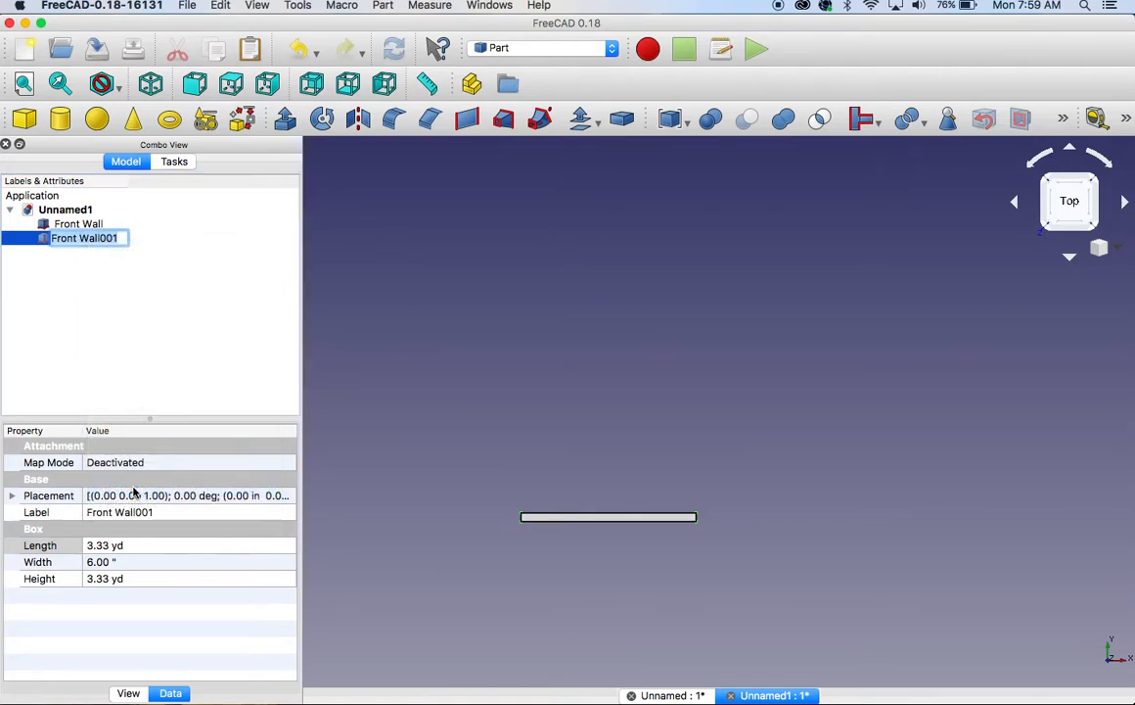
pyautogui.write('Left Wall')
pyautogui.press('Return')
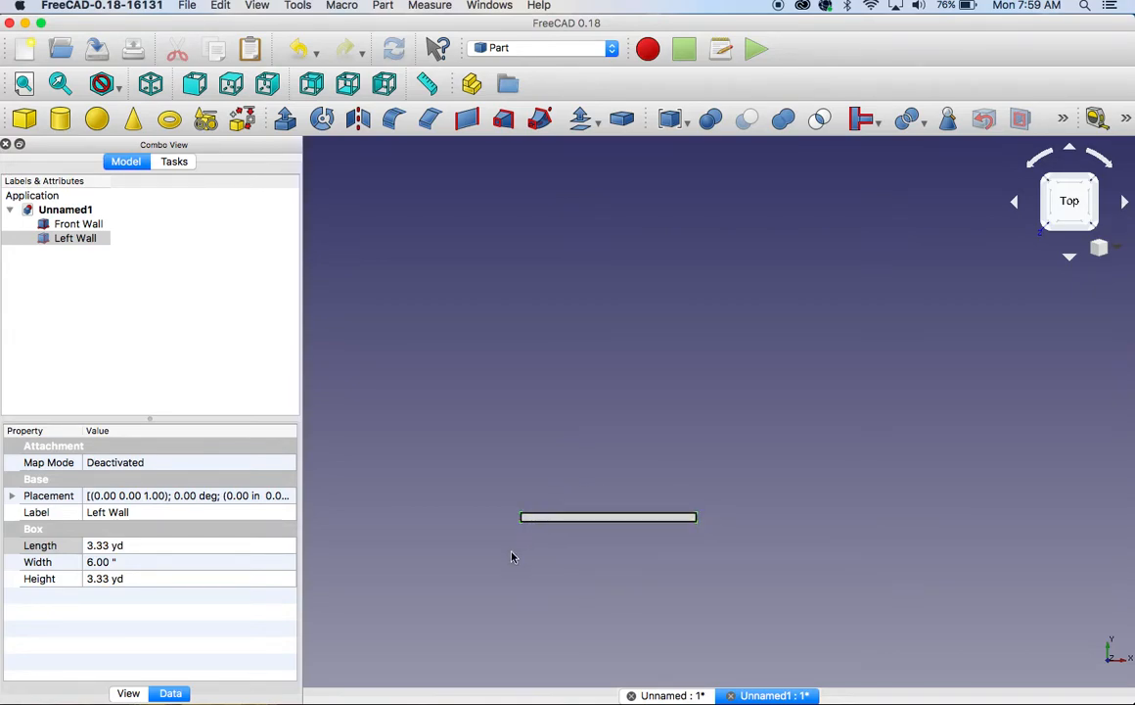
# Rotate the Left Wall by setting its placement angle to 90 degrees
pyautogui.click(79, 224)
pyautogui.click(76, 238)
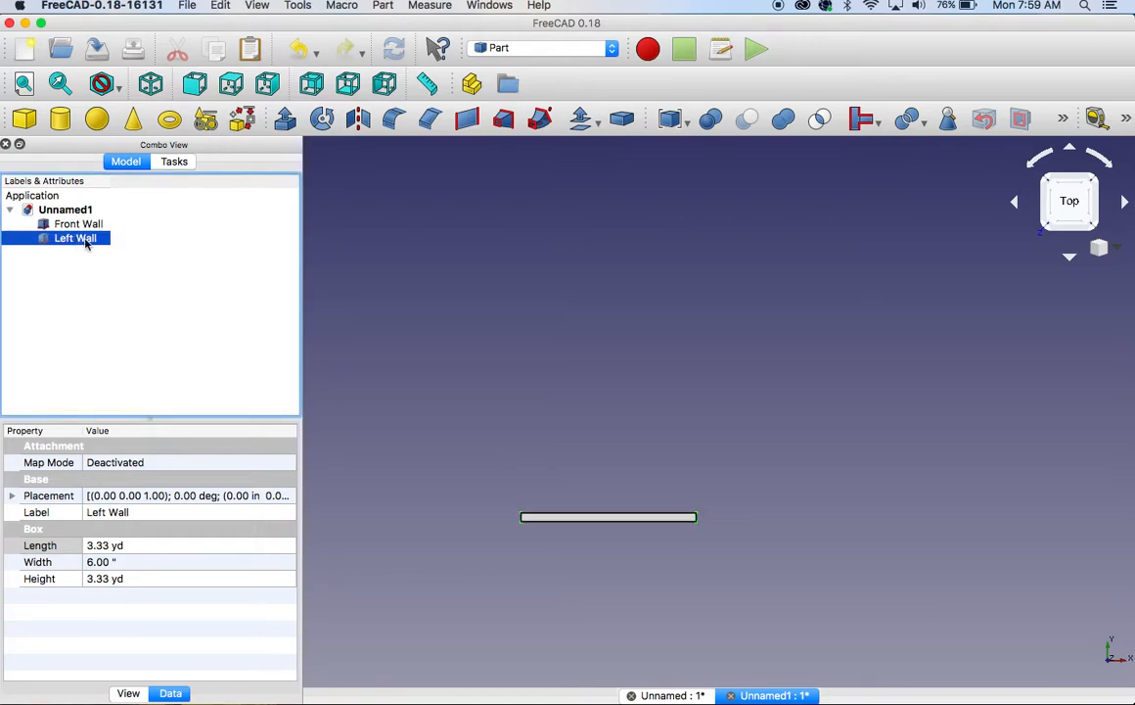
pyautogui.click(13, 496)
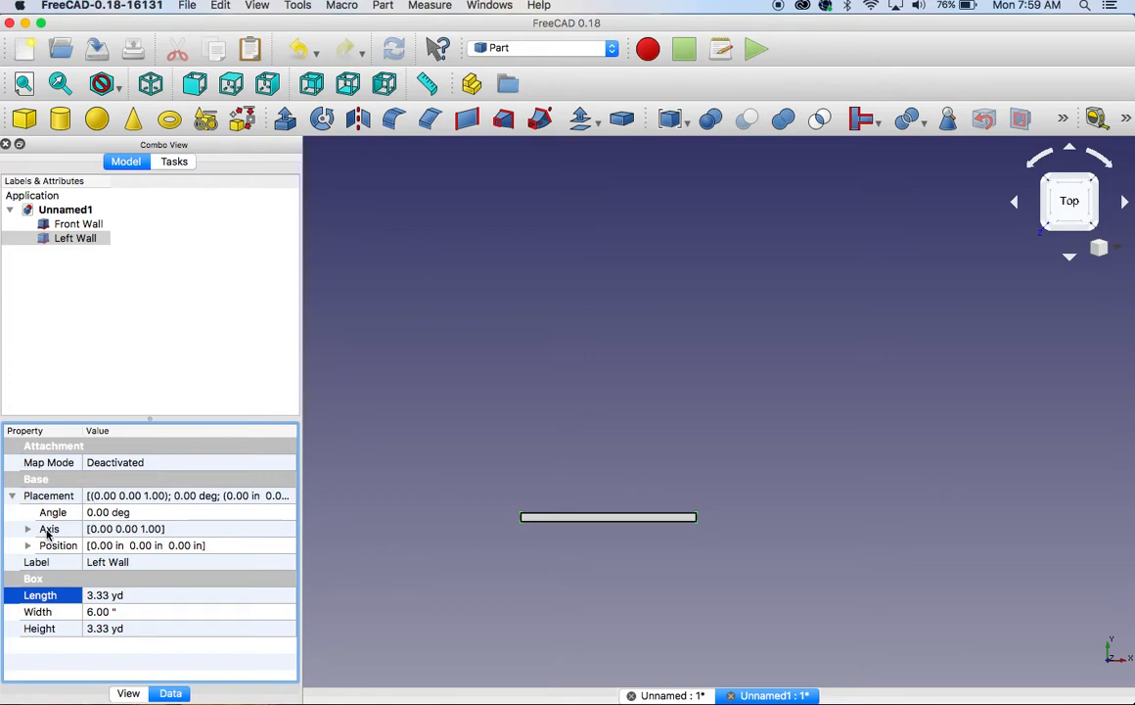
pyautogui.click(26, 545)
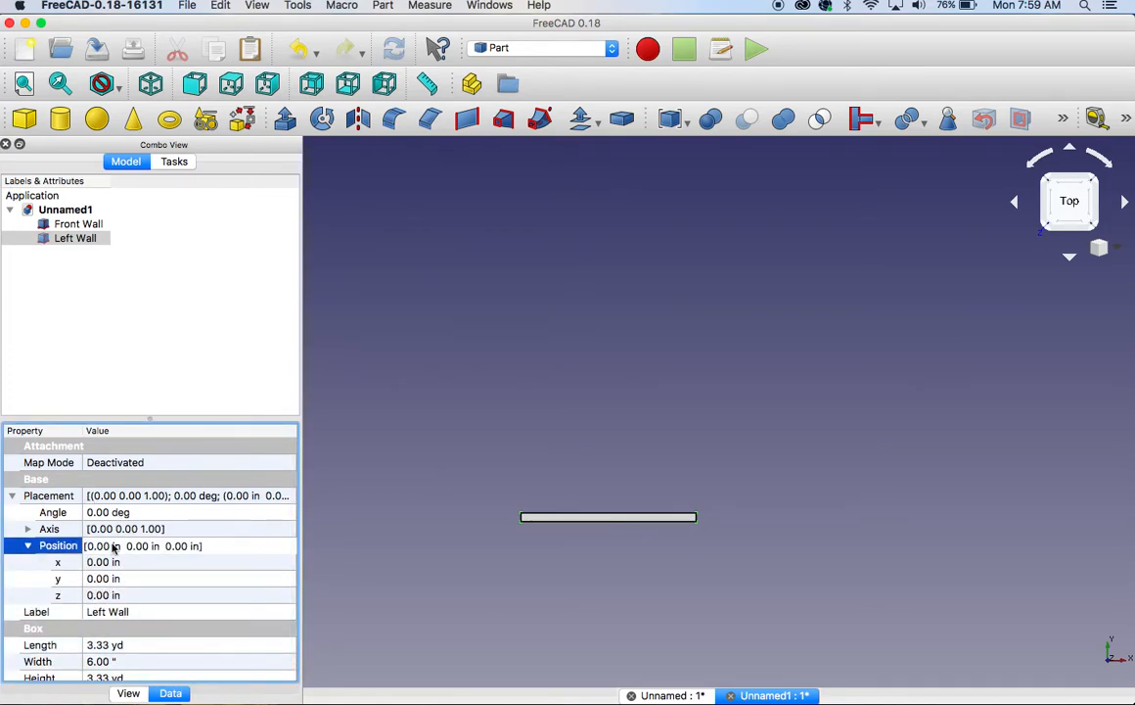
pyautogui.click(106, 512)
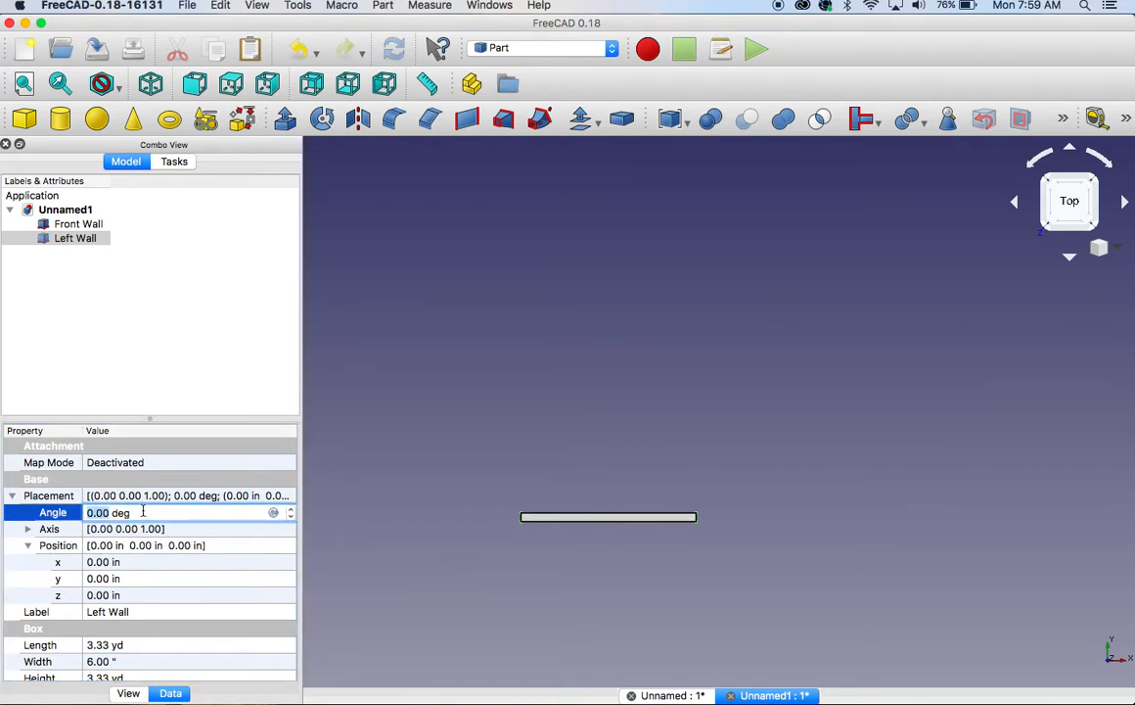
pyautogui.write('90')
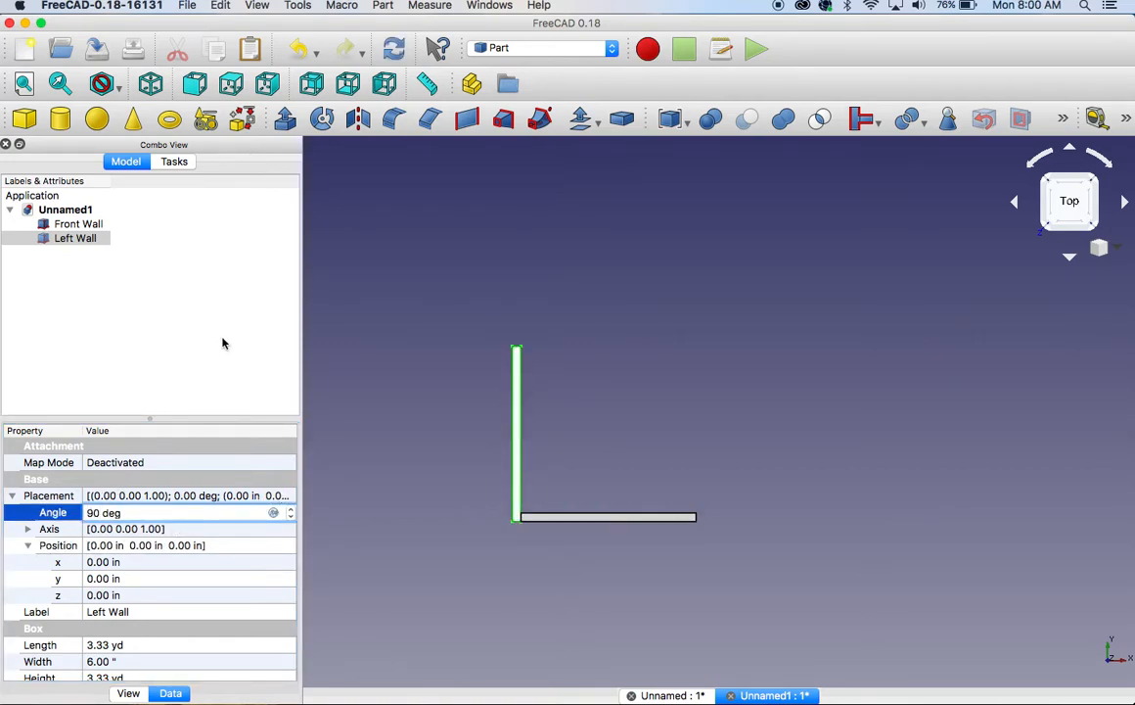
pyautogui.click(229, 378)
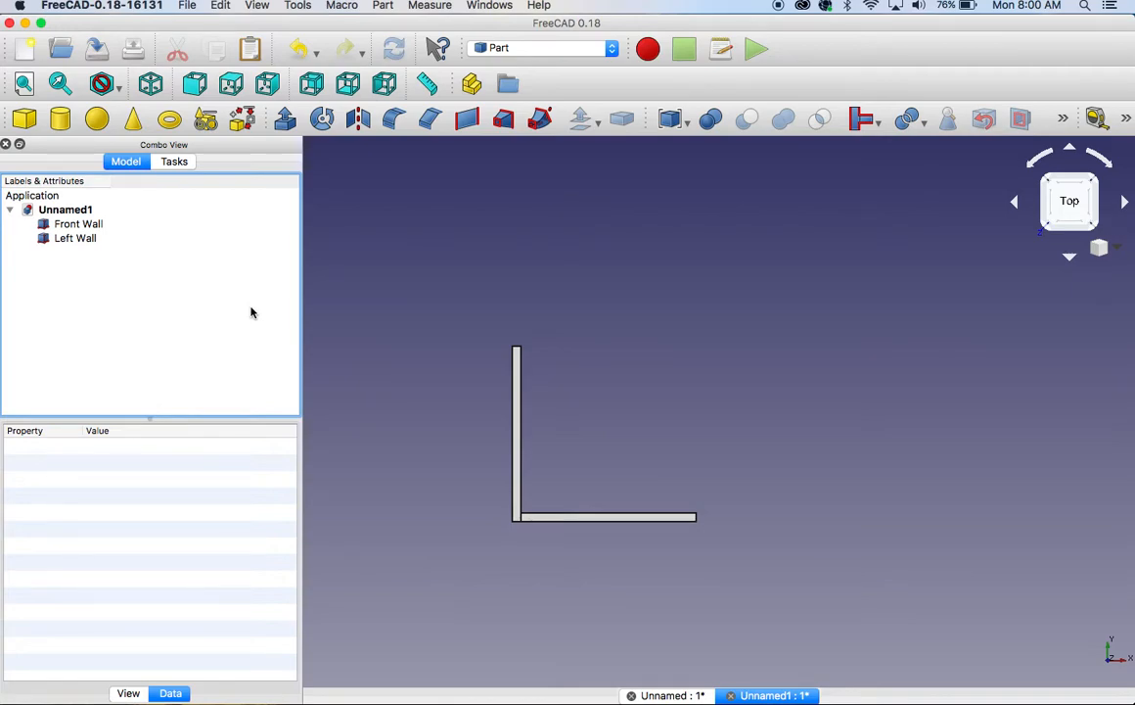
# Paste another wall copy into the document and select it in the model tree
pyautogui.click(80, 241)
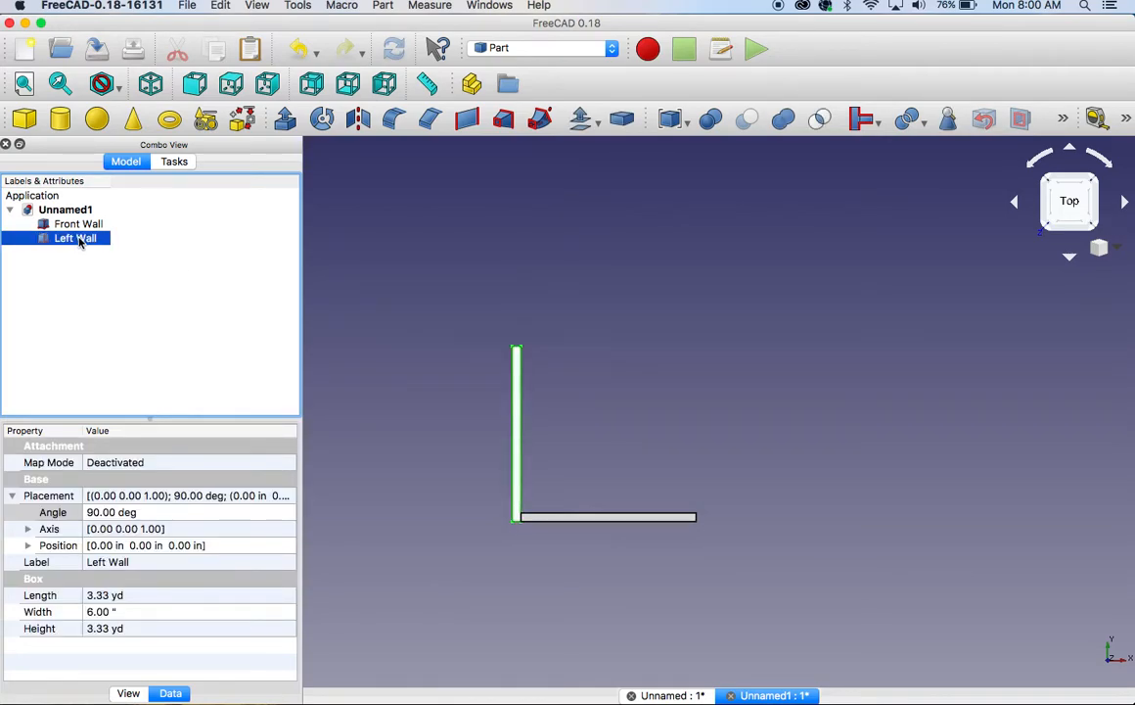
pyautogui.press('super+v')
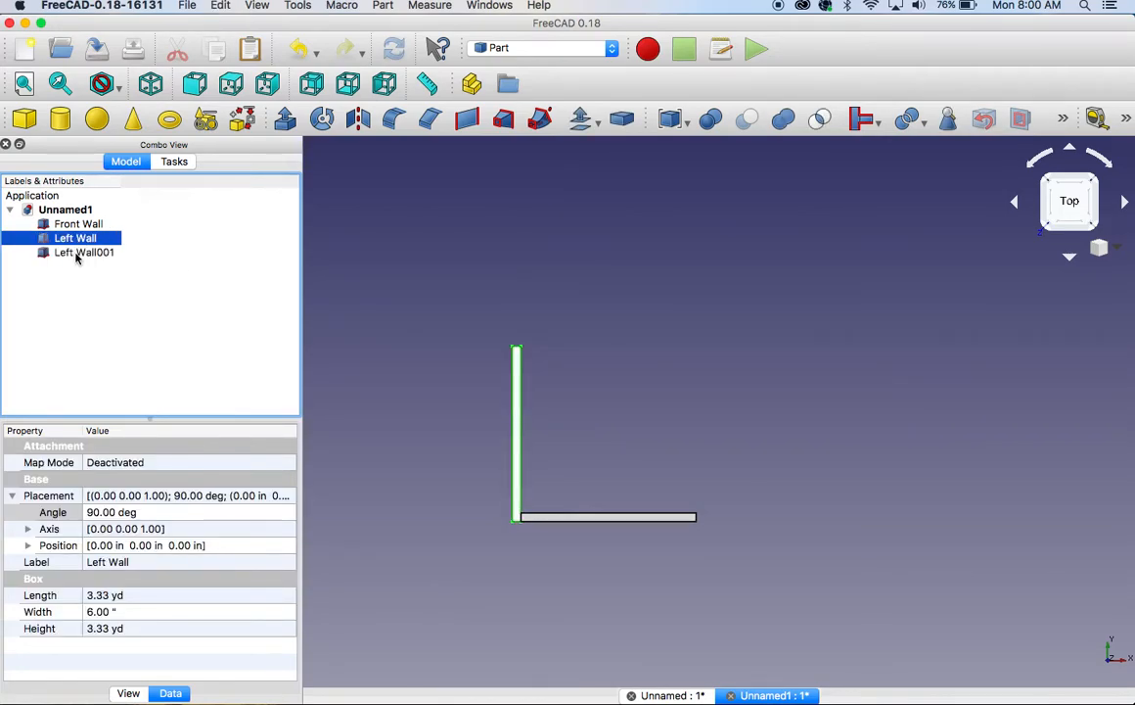
pyautogui.click(86, 254)
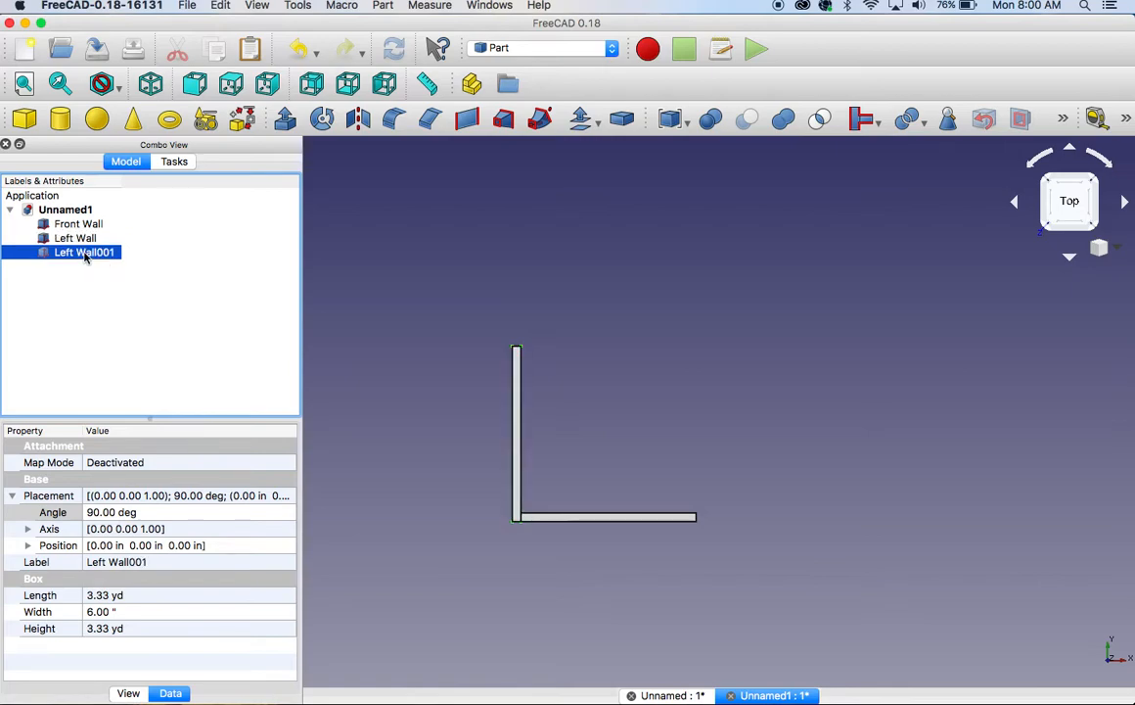
# Try placement angles of 180 and 270 degrees on the Left Wall001 copy
pyautogui.click(107, 510)
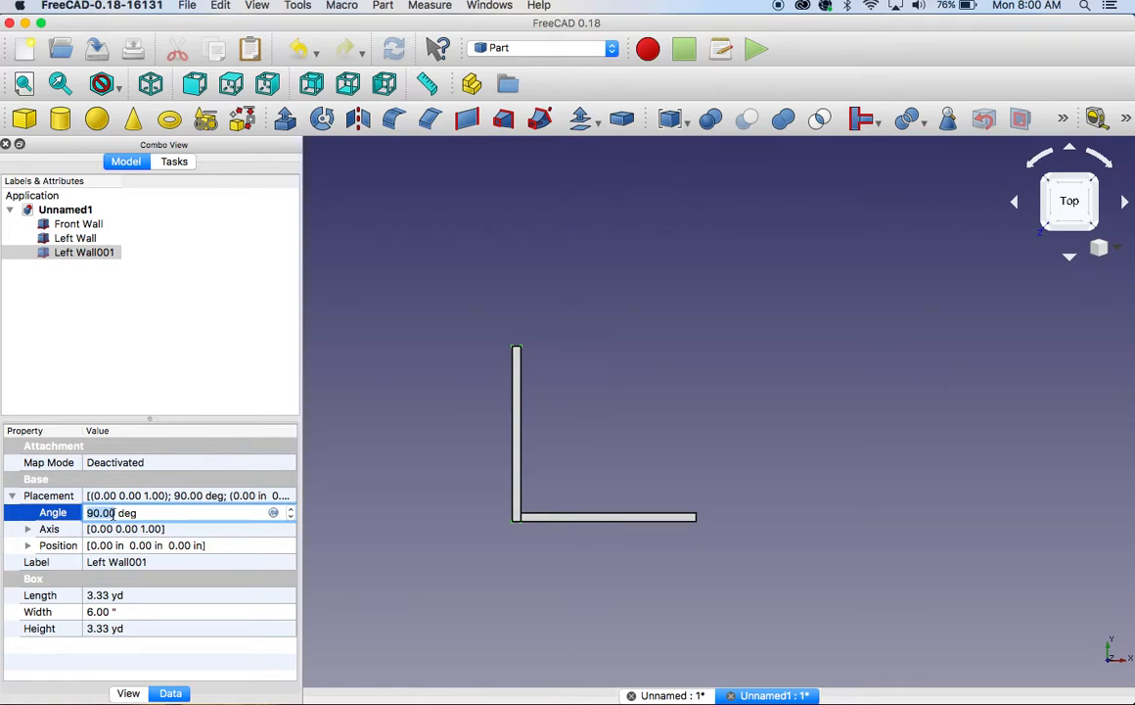
pyautogui.write('180')
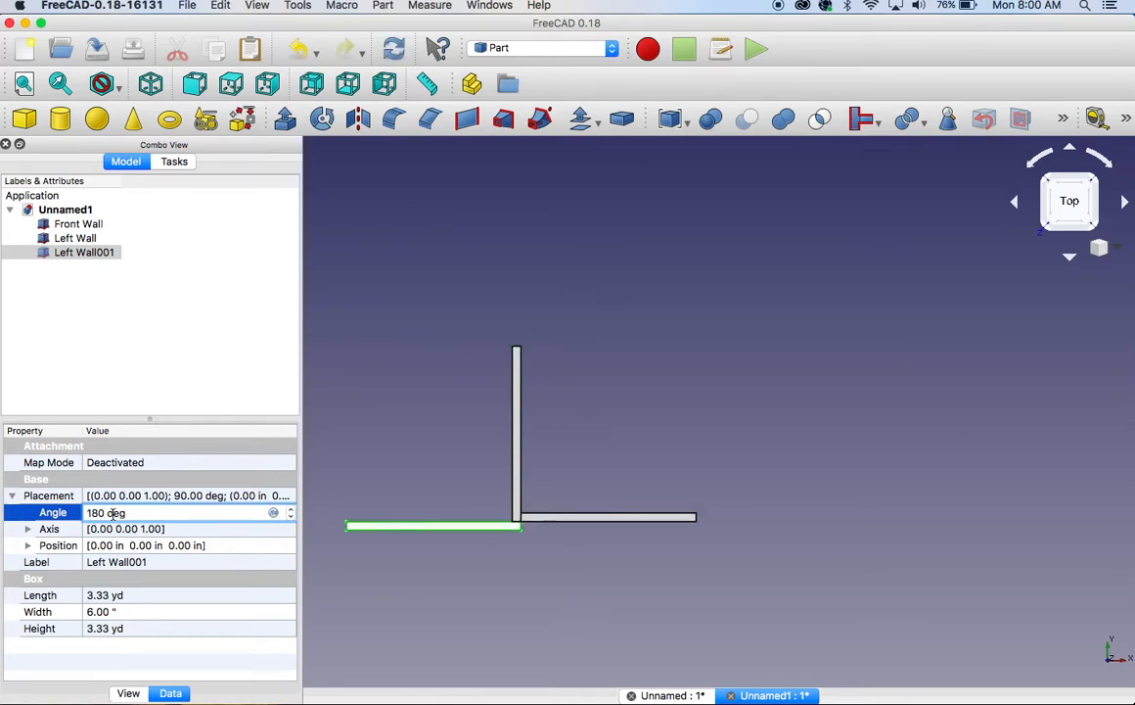
pyautogui.press('BackSpace')
pyautogui.press('BackSpace')
pyautogui.press('BackSpace')
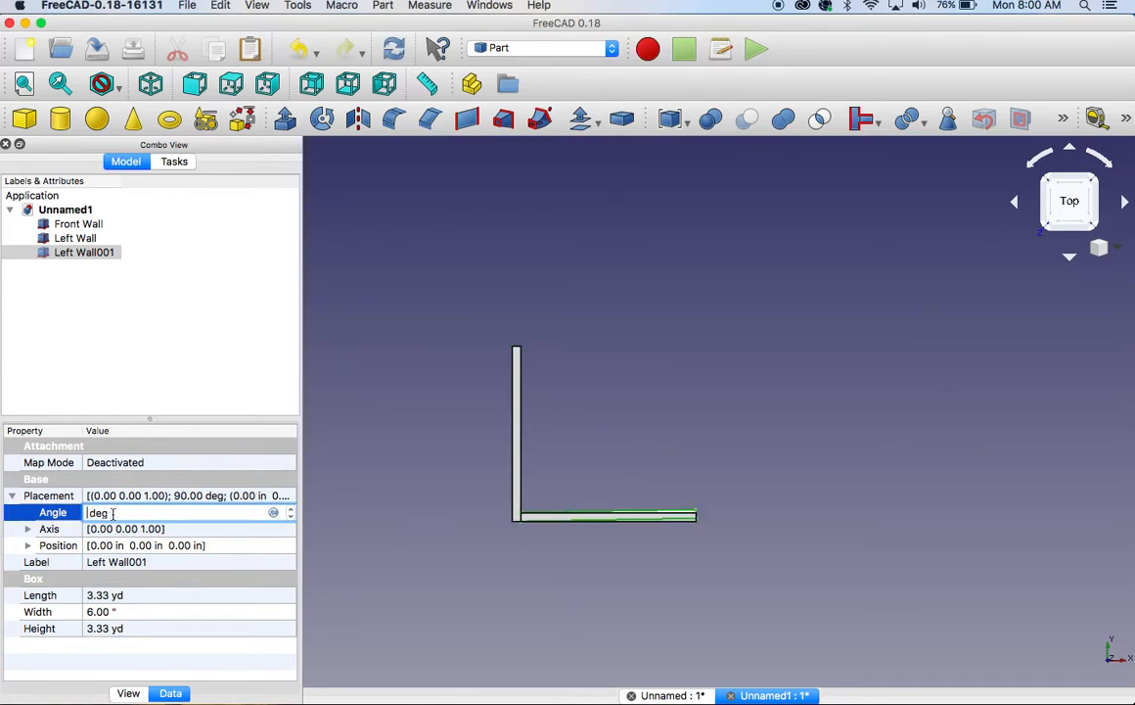
pyautogui.write('270')
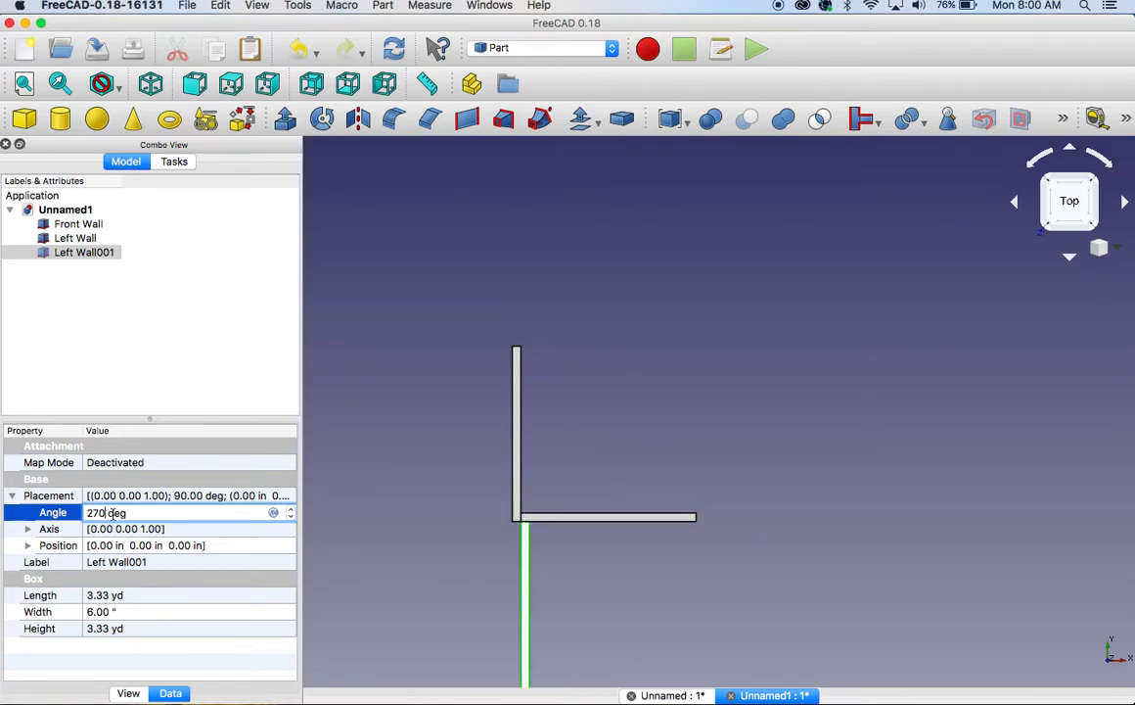
# Set the placement angle of Left Wall001 to 0 degrees
pyautogui.press('BackSpace')
pyautogui.press('BackSpace')
pyautogui.press('BackSpace')
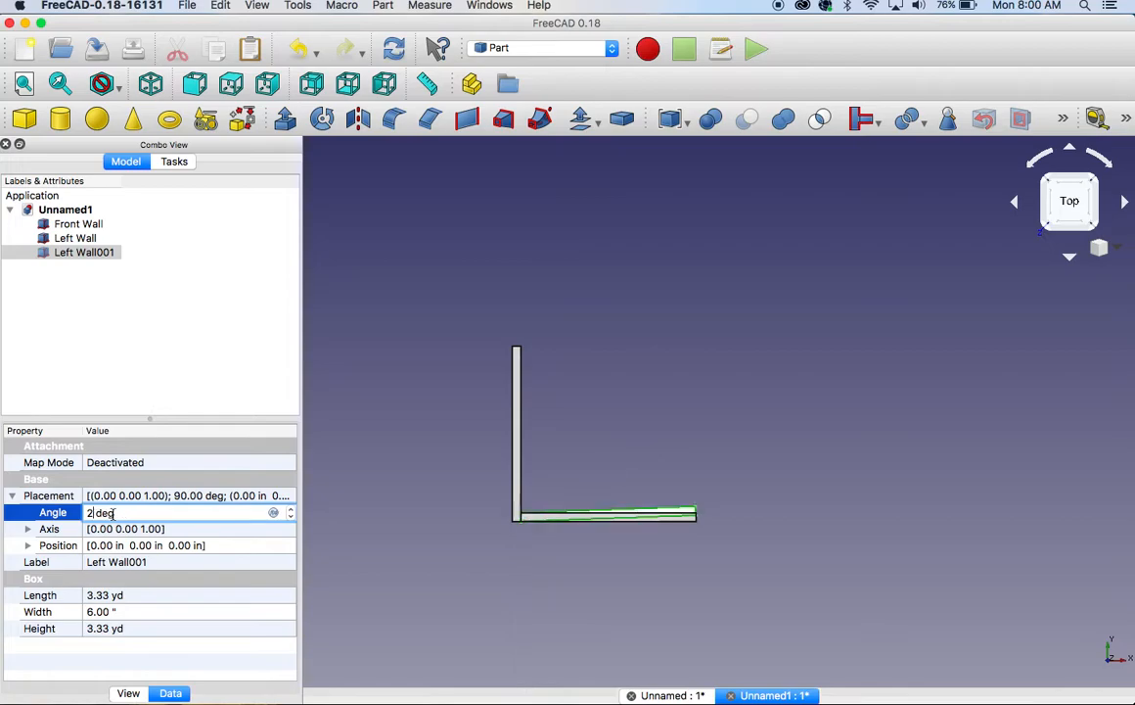
pyautogui.write('0')
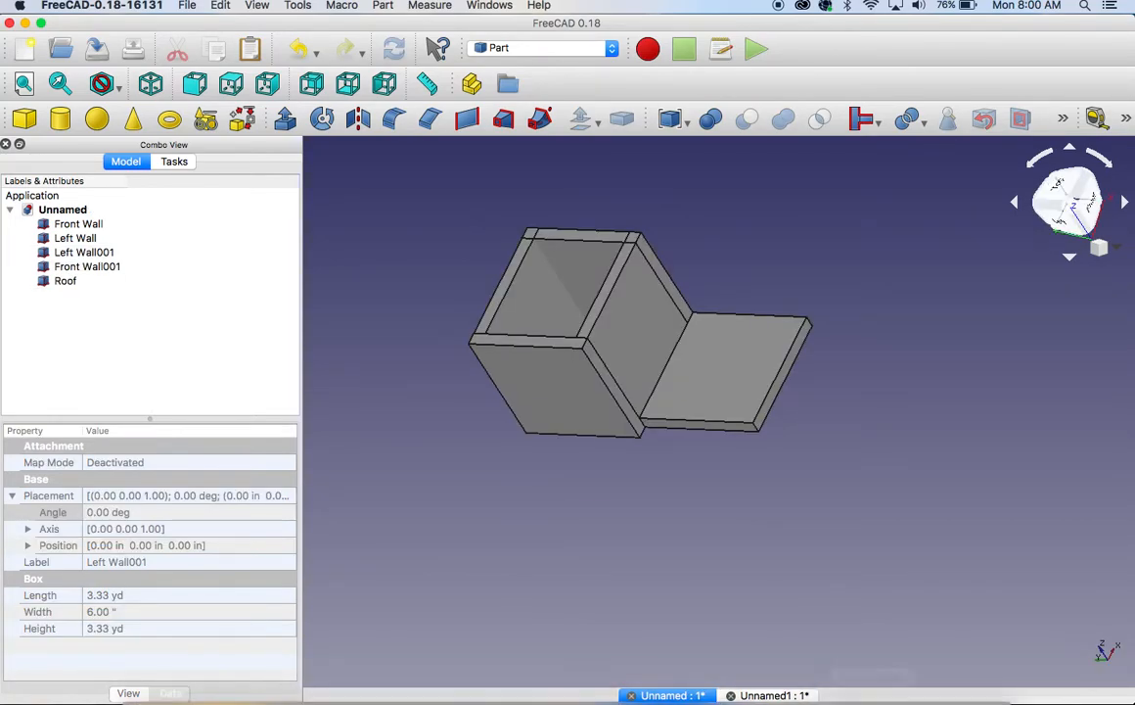
# Close the other document, Unnamed, without saving its changes
pyautogui.click(633, 695)
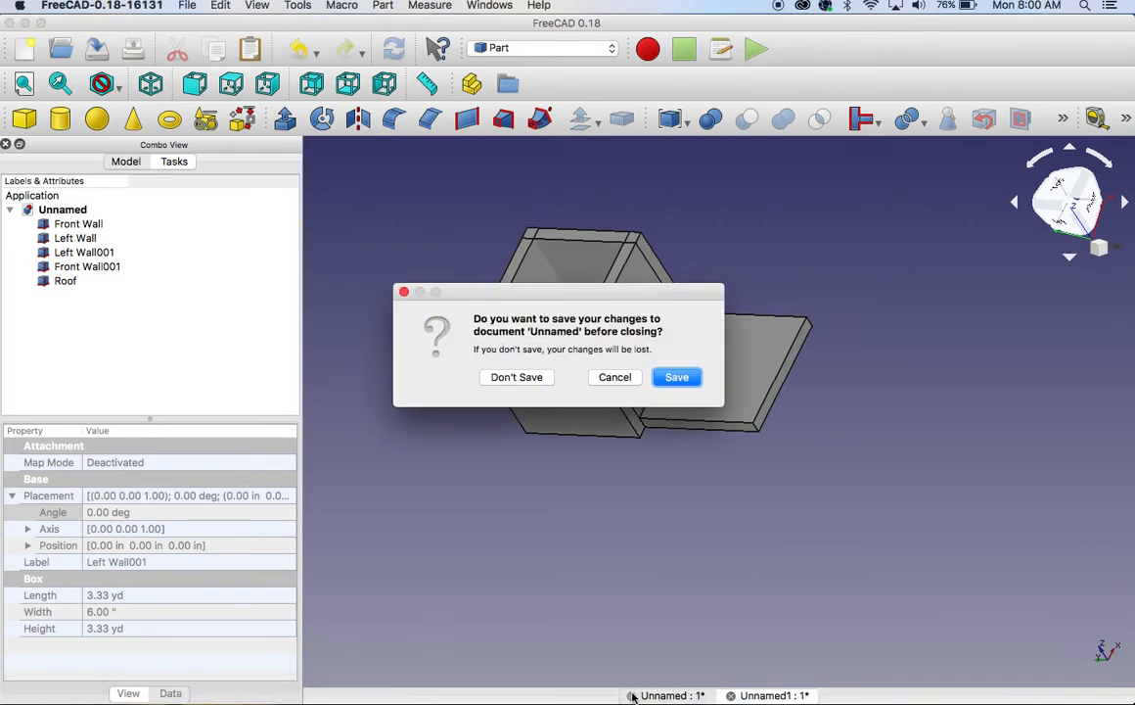
pyautogui.click(526, 380)
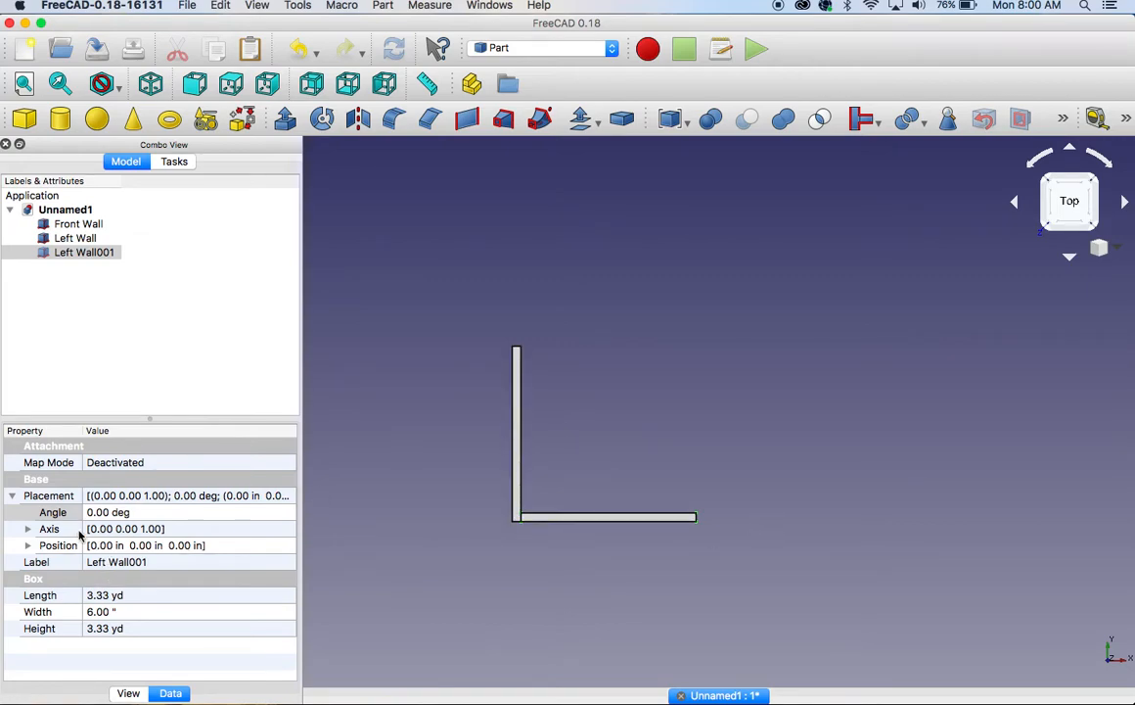
# Move Left Wall001 along the y axis by setting its y position to 10 ft
pyautogui.click(27, 545)
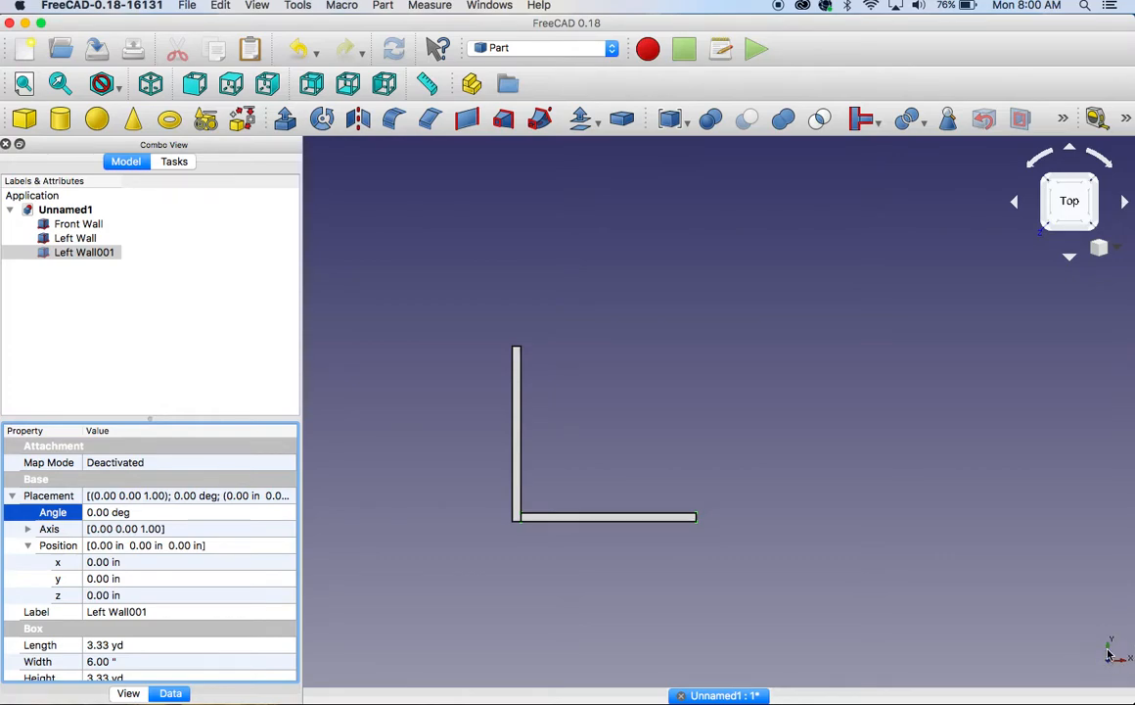
pyautogui.click(99, 579)
pyautogui.click(291, 576)
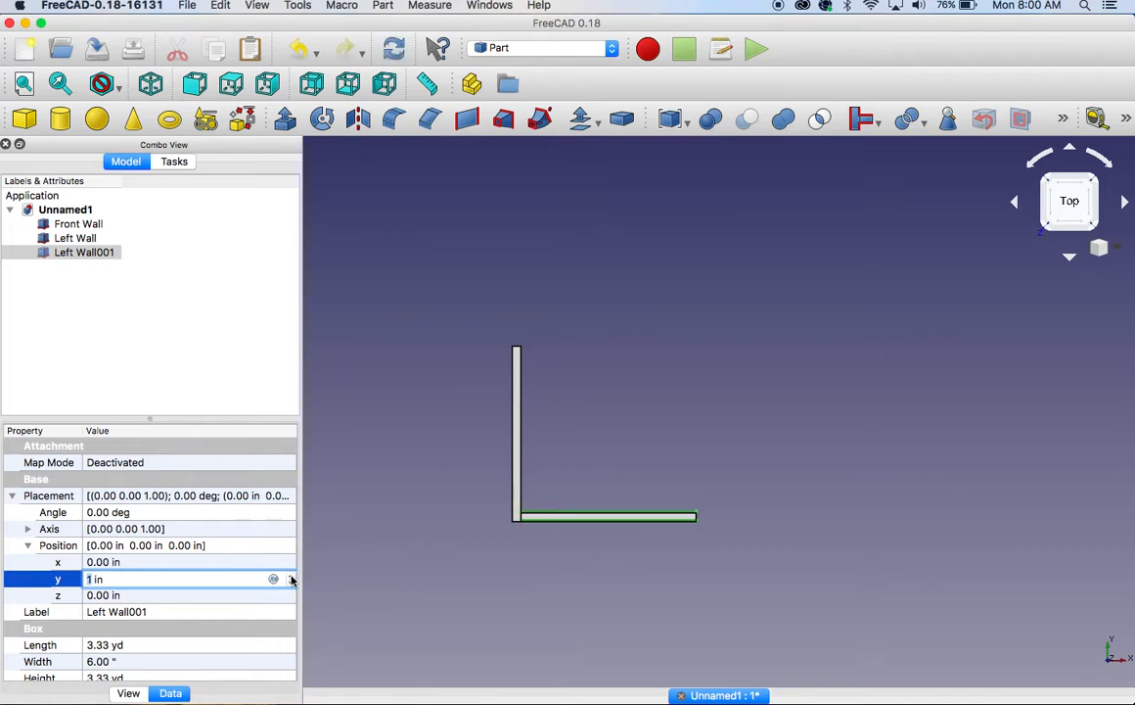
pyautogui.press('Up')
pyautogui.write('10')
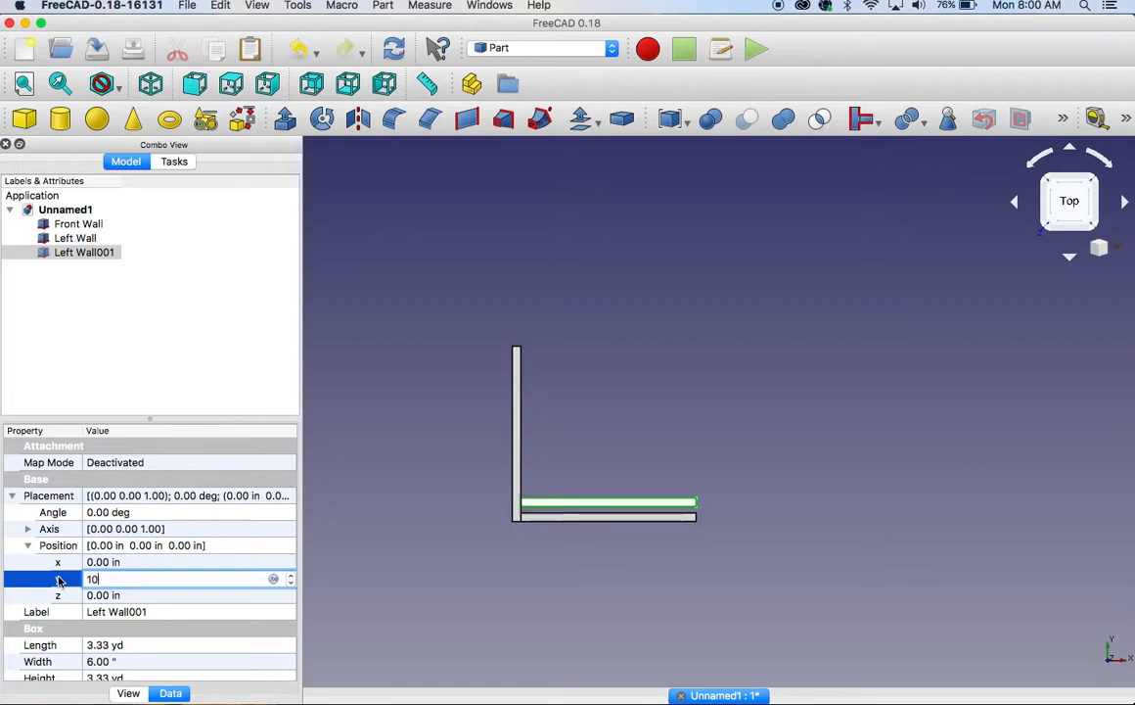
pyautogui.write(' ft')
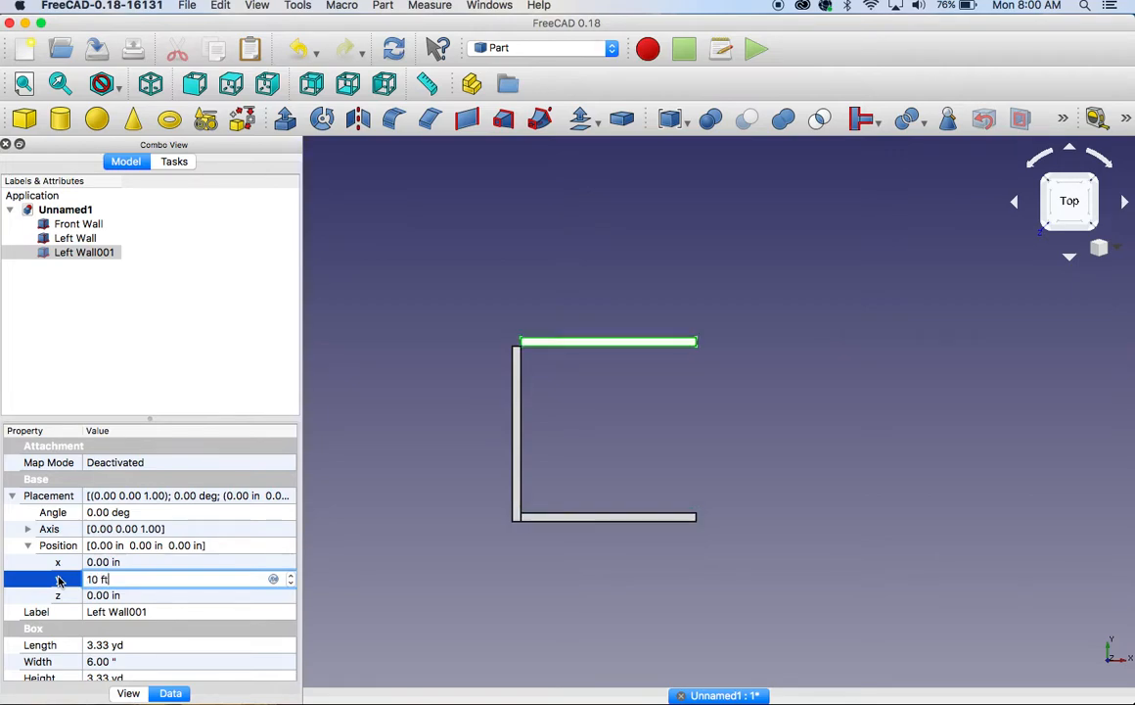
pyautogui.scroll(-2, 291, 580)
pyautogui.scroll(2, 291, 580)
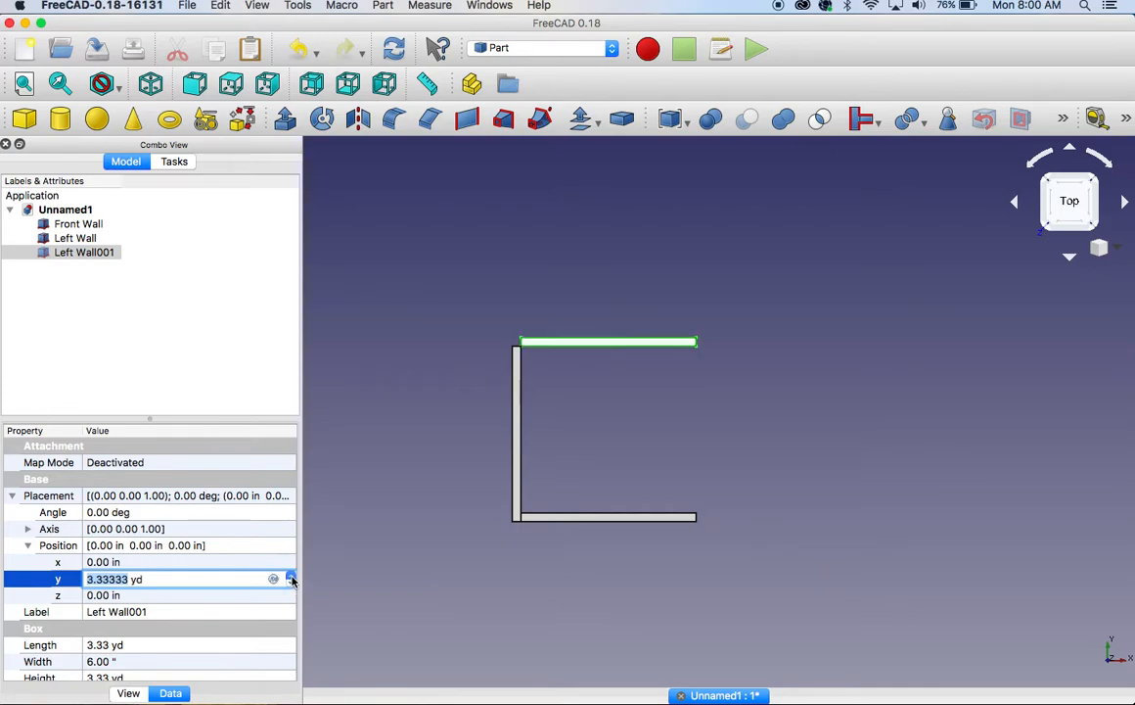
# Set the y position of Left Wall001 to 9.5 ft so it lines up with the Left Wall's far end
pyautogui.click(182, 579)
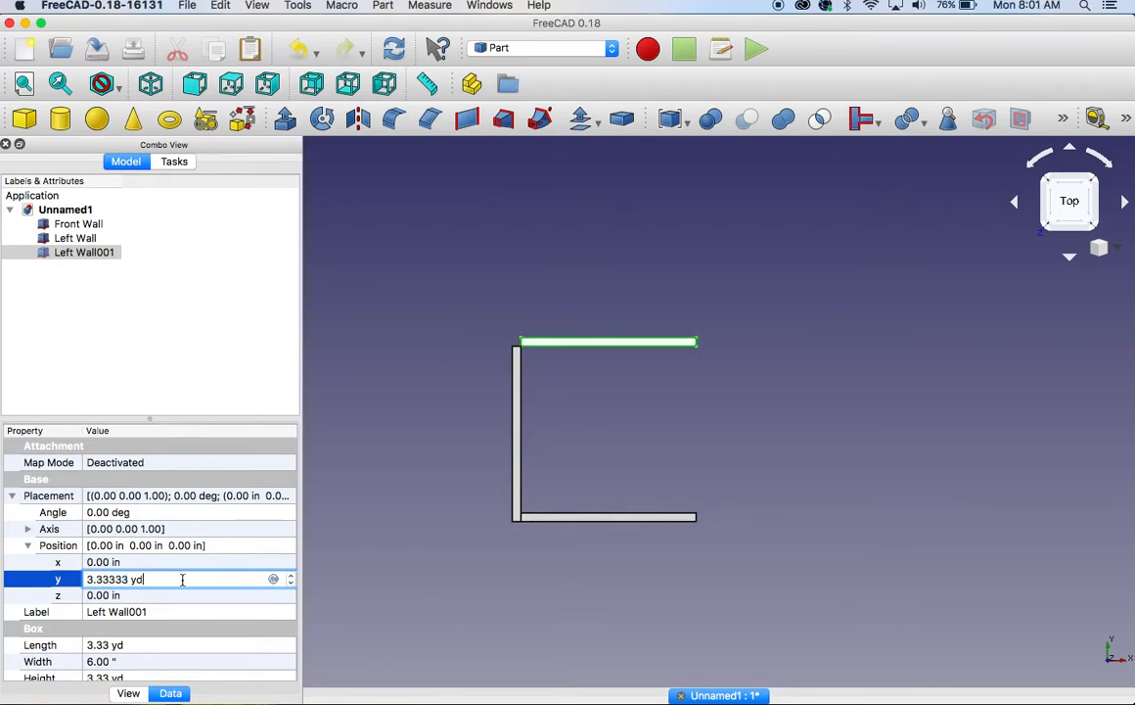
pyautogui.press('super+a')
pyautogui.write('9.5 ft')
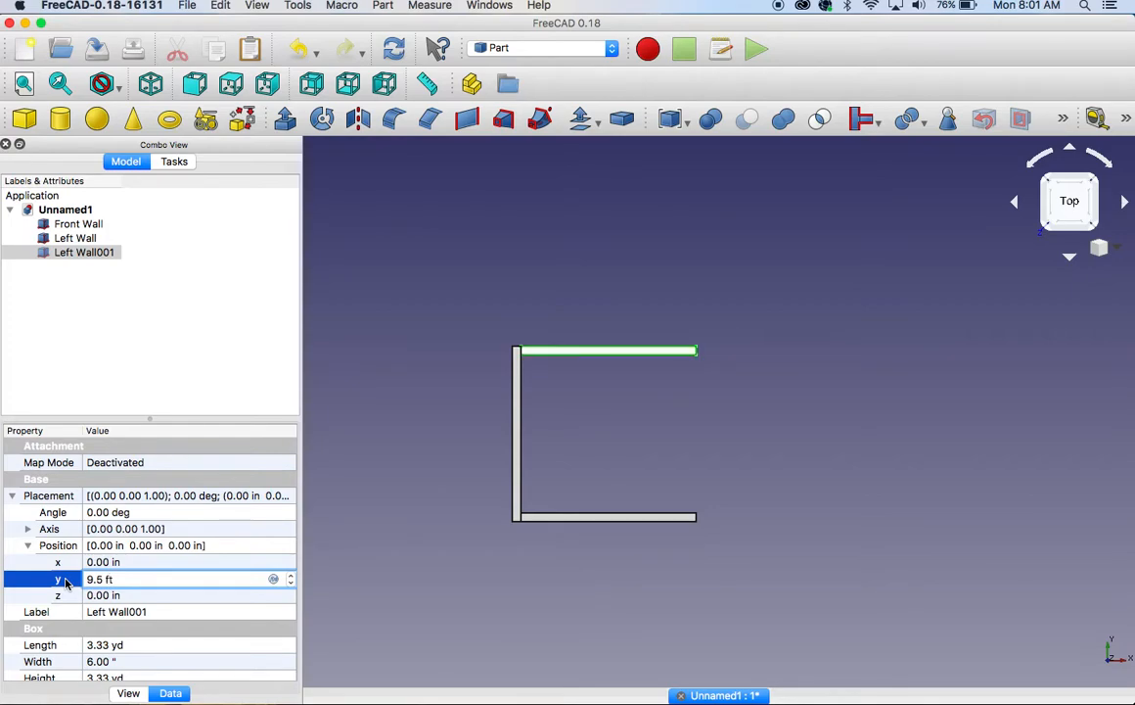
pyautogui.click(745, 517)
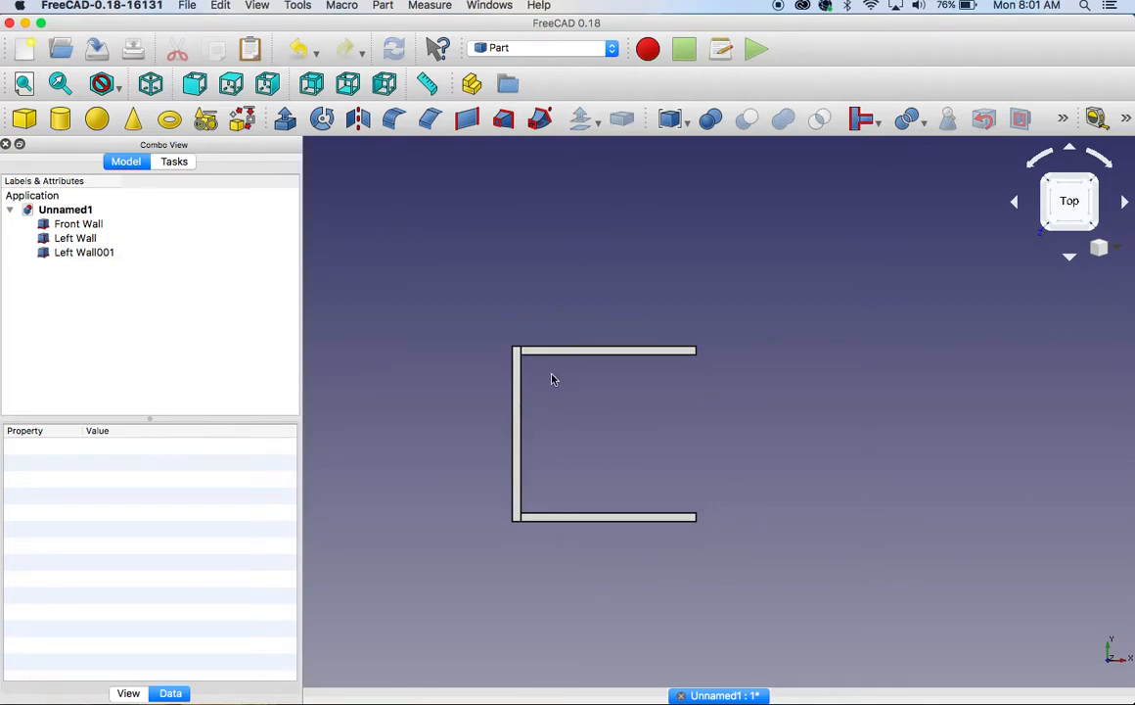
pyautogui.click(74, 254)
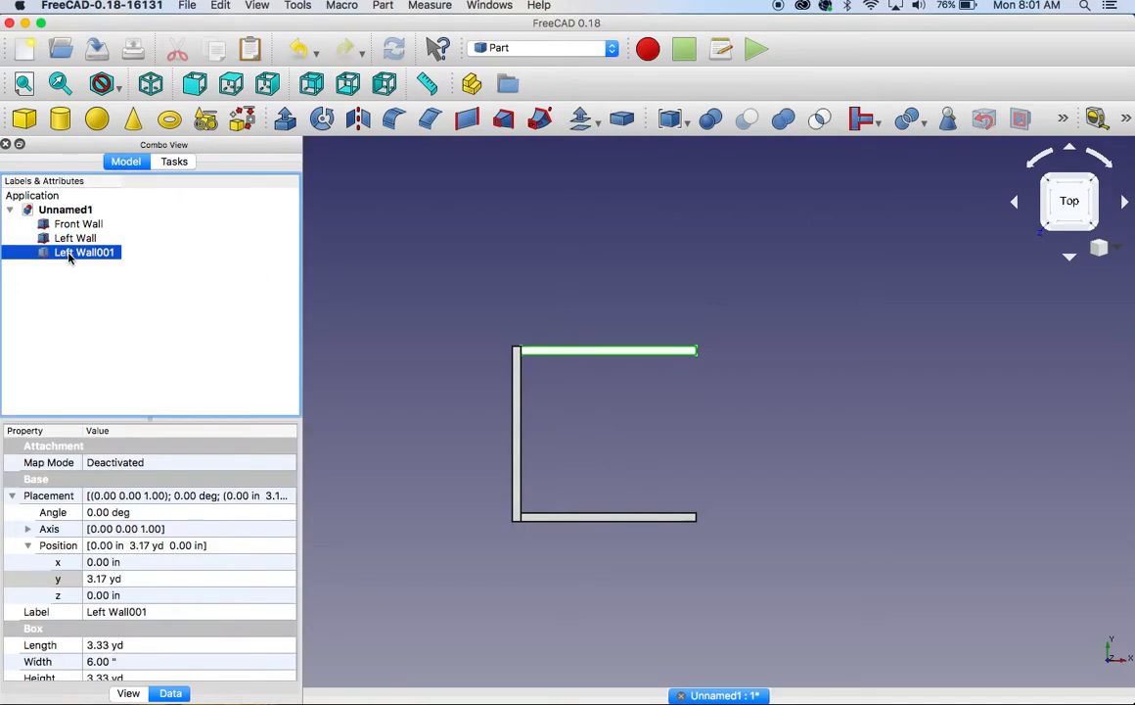
# Rename Left Wall001 as Back Wall
pyautogui.rightClick(73, 254)
pyautogui.click(118, 501)
pyautogui.write('Back Wall')
pyautogui.press('Return')
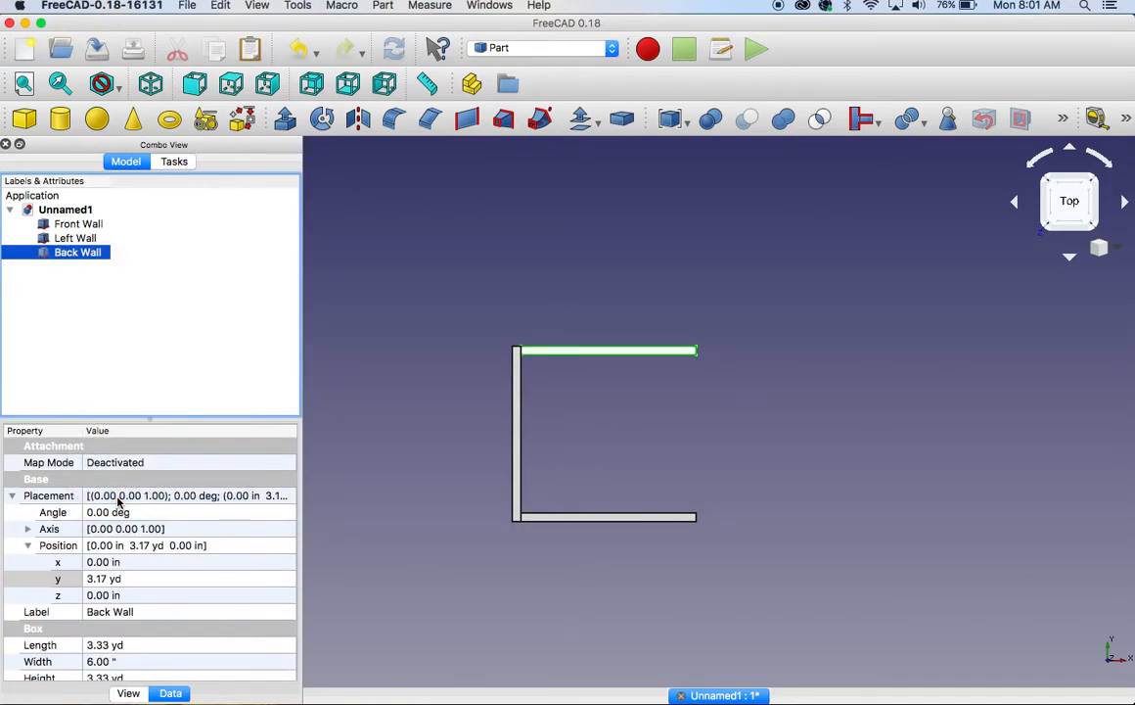
# Inspect the joints between the front, left and back walls from several angles, ending in the top view
pyautogui.click(631, 263)
pyautogui.rightClick(631, 264)
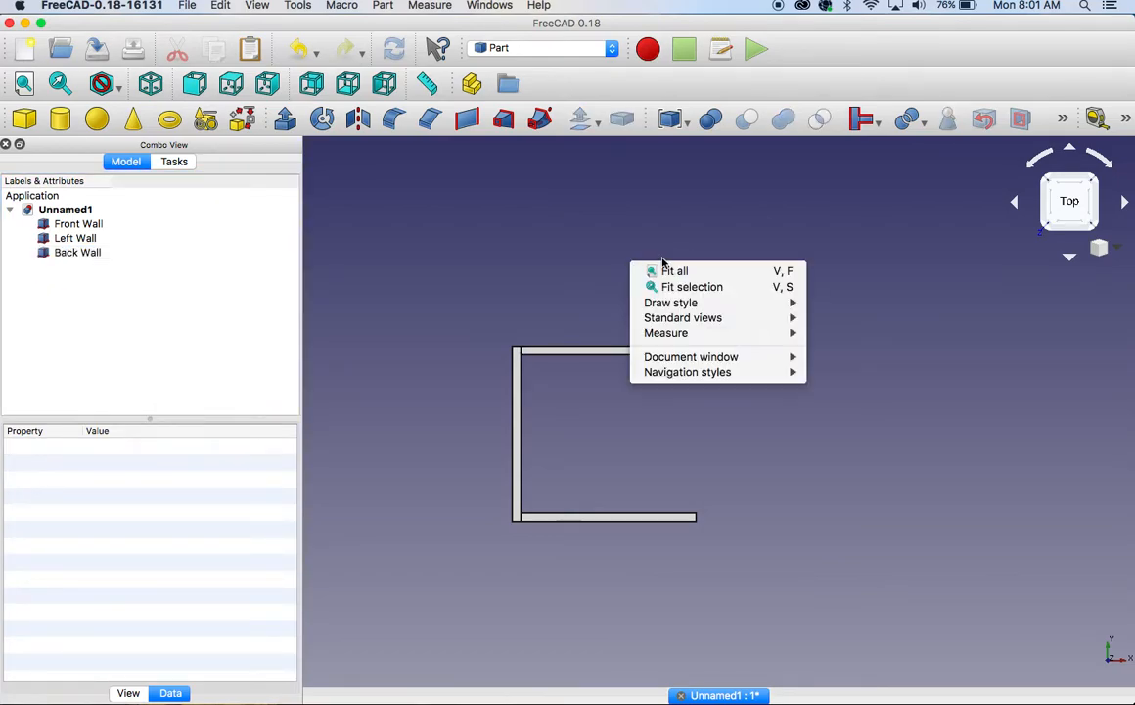
pyautogui.click(797, 201)
pyautogui.moveTo(872, 210); pyautogui.dragTo(888, 313, button='middle')
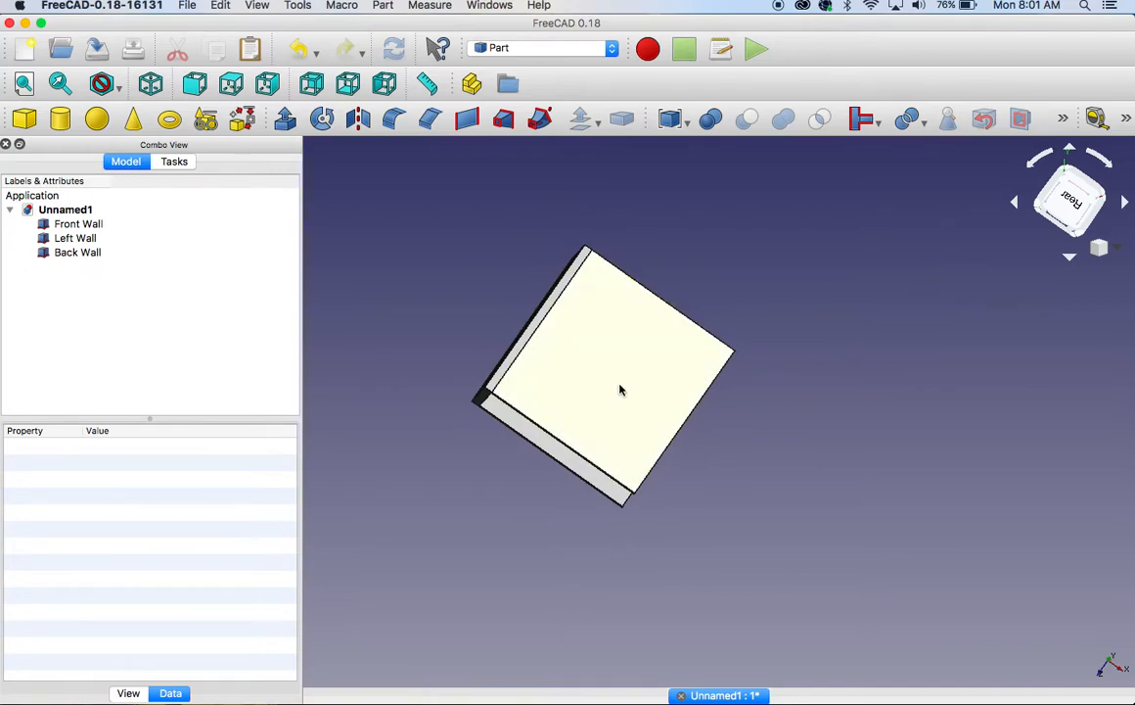
pyautogui.moveTo(974, 189); pyautogui.dragTo(920, 218, button='middle')
pyautogui.moveTo(1018, 242); pyautogui.dragTo(938, 204, button='middle')
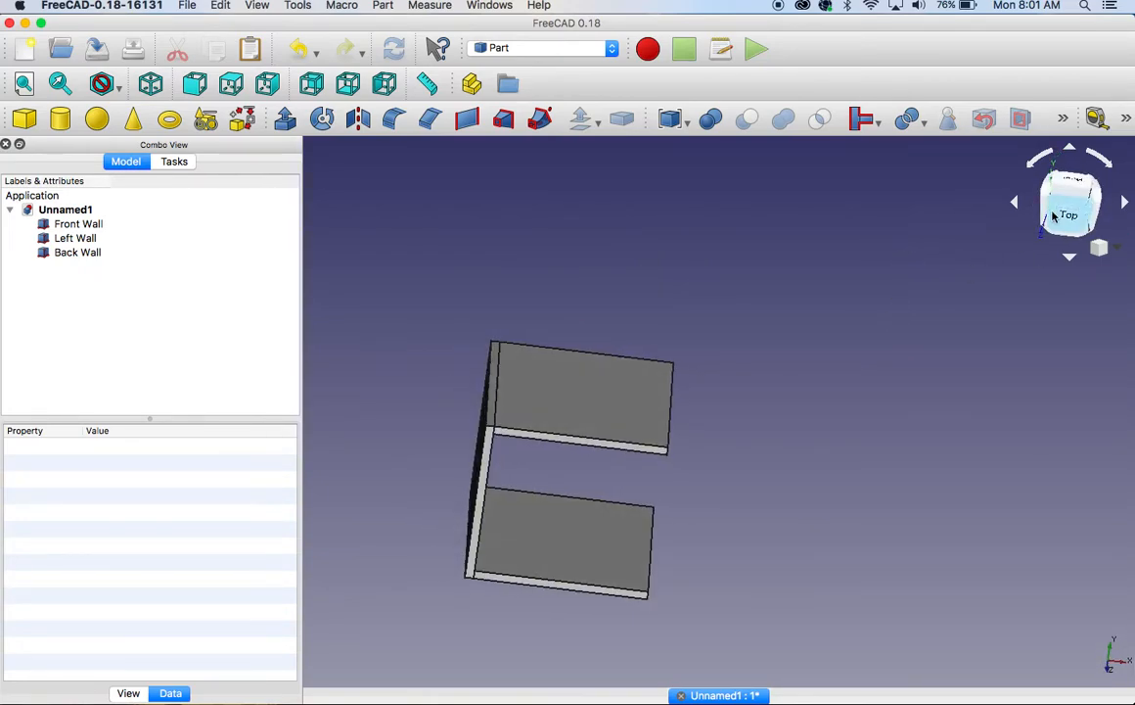
pyautogui.click(1063, 214)
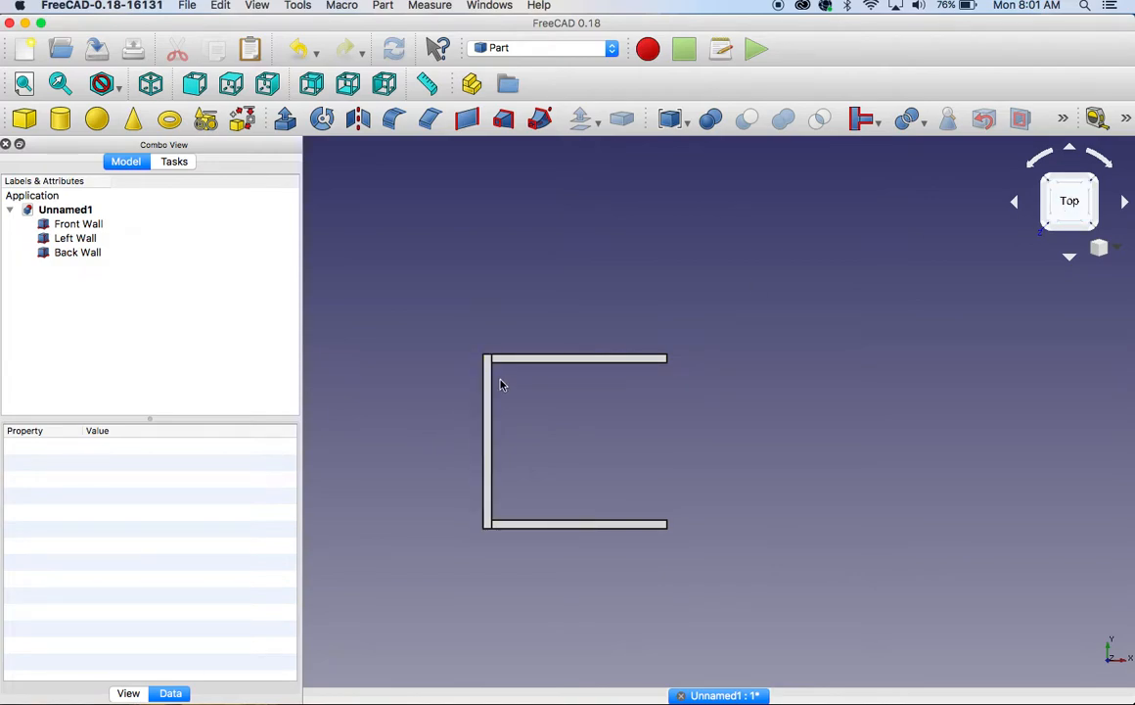
# Duplicate the Left Wall and rename the copy as Right Wall
pyautogui.click(86, 238)
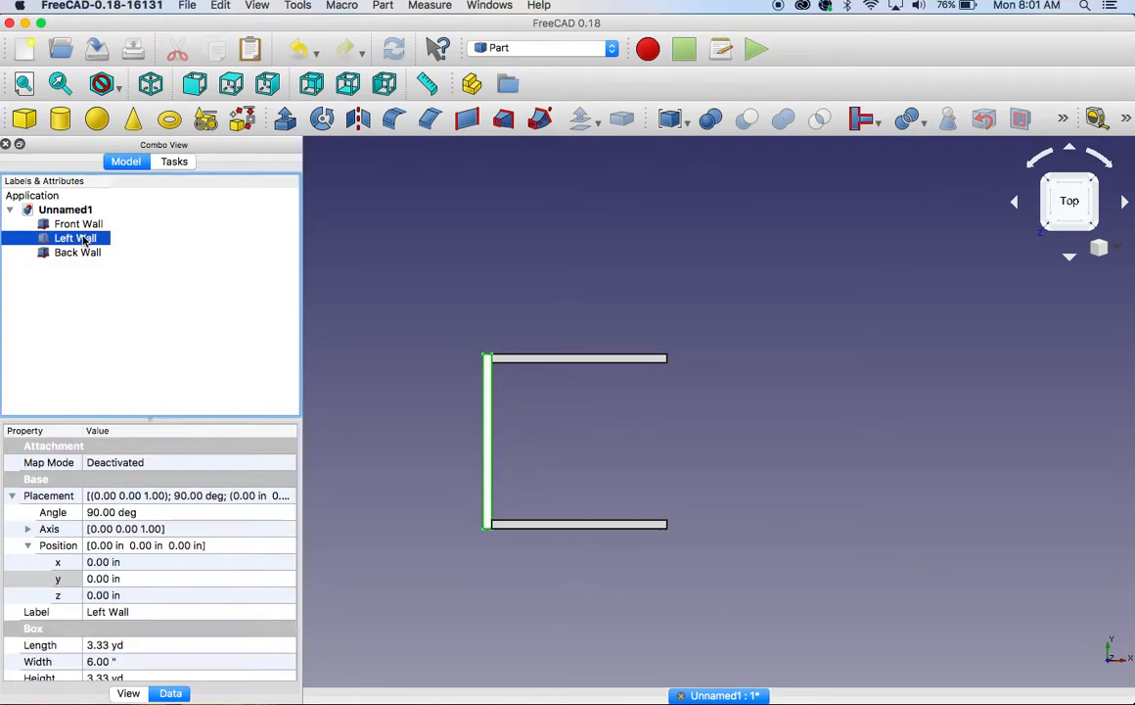
pyautogui.press('super+c')
pyautogui.press('super+v')
pyautogui.click(86, 268)
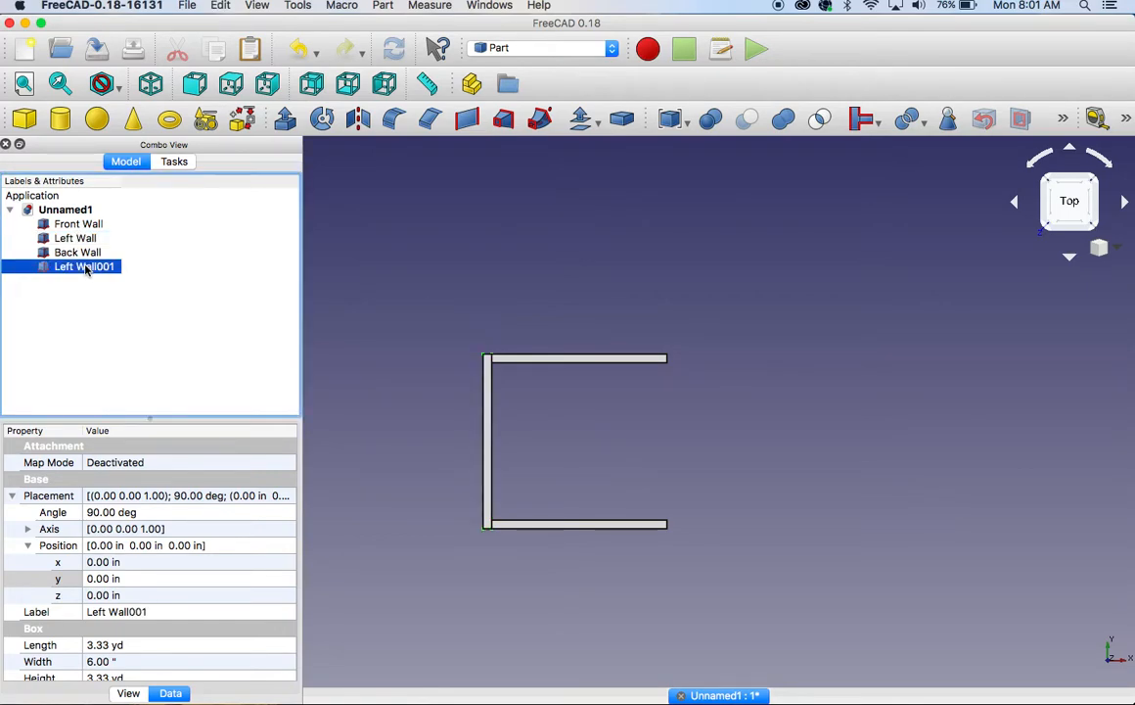
pyautogui.rightClick(86, 269)
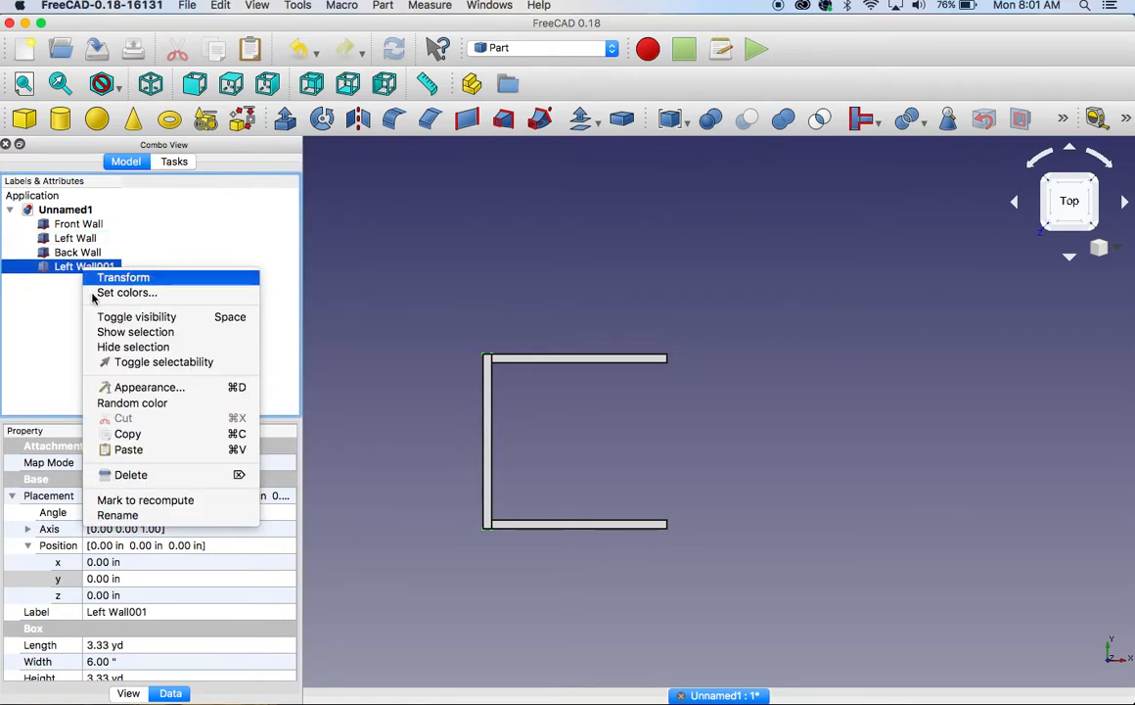
pyautogui.click(131, 515)
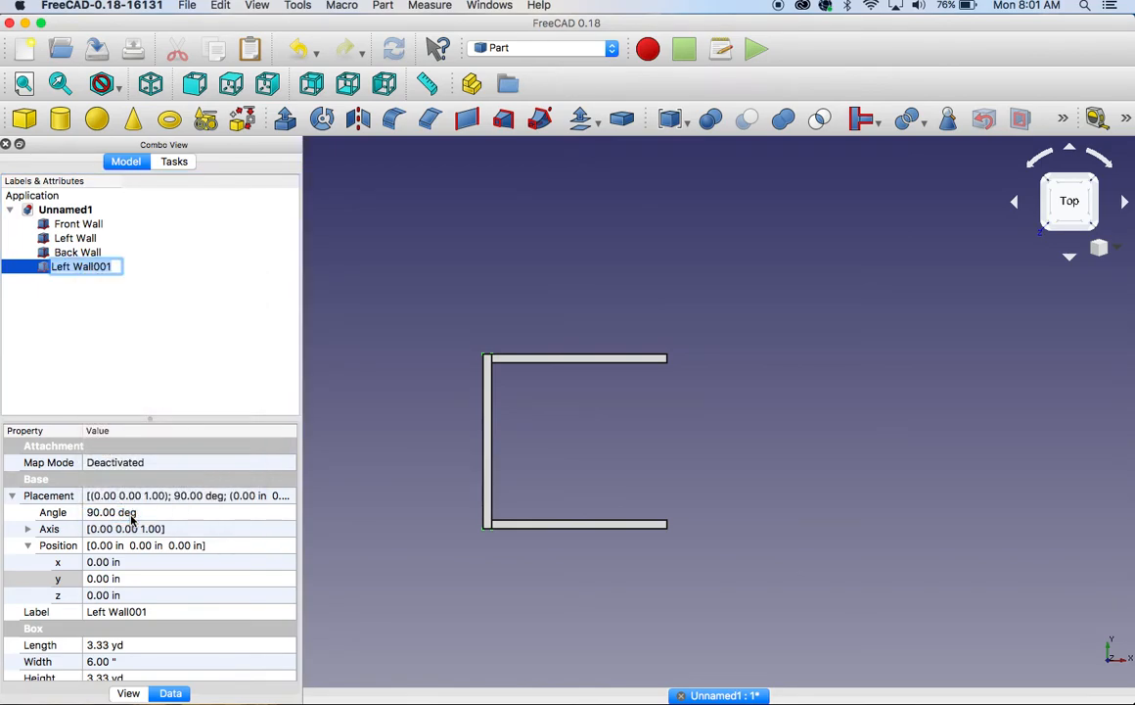
pyautogui.write('Right Wa')
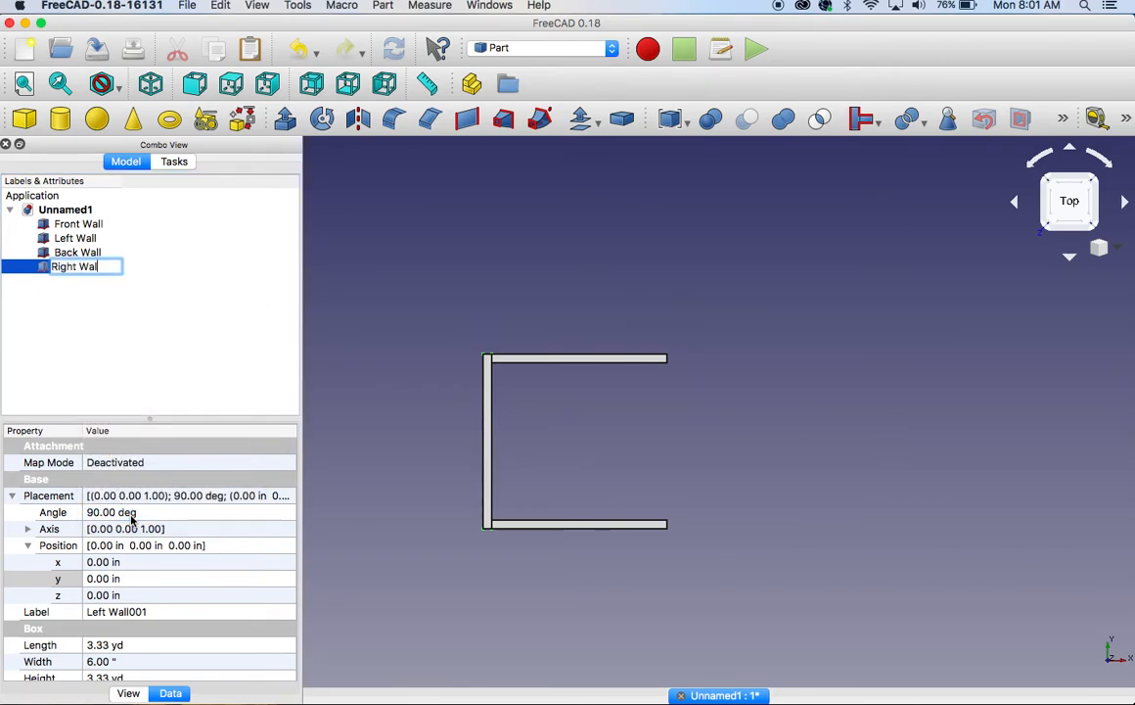
pyautogui.write('ll')
pyautogui.press('Return')
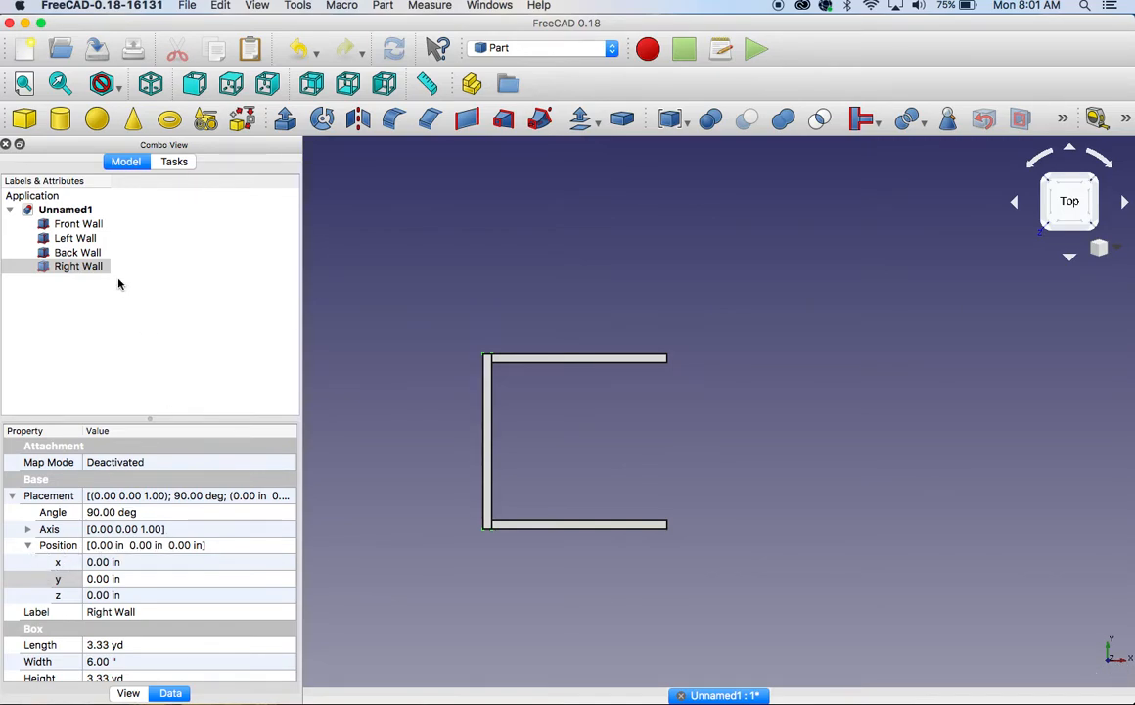
# Shift the Right Wall in increments along the x axis to 4.03 yd, and bring it back to 3.03 yd
pyautogui.click(86, 280)
pyautogui.click(86, 270)
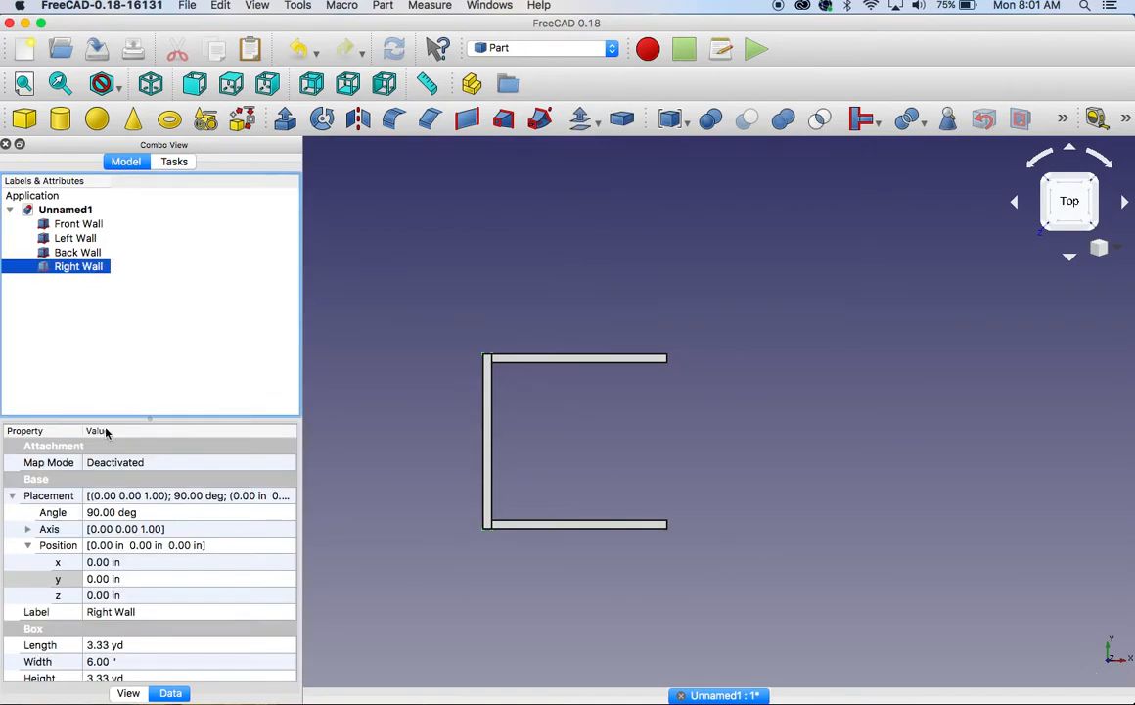
pyautogui.click(98, 564)
pyautogui.click(292, 566)
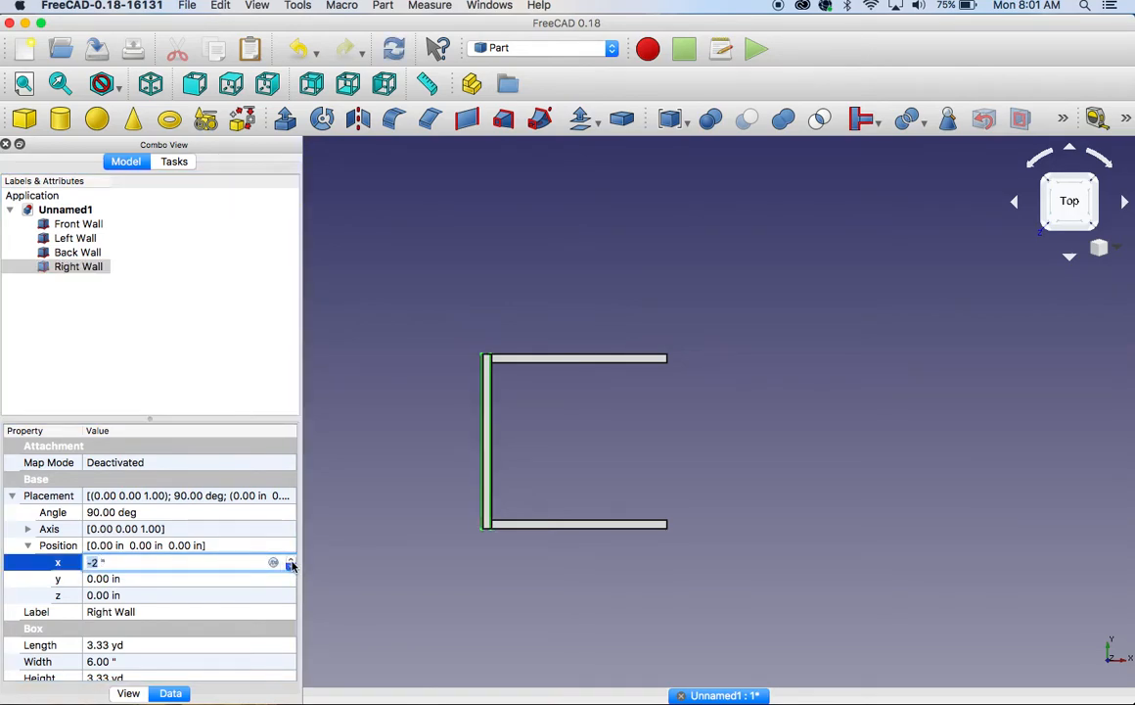
pyautogui.click(292, 561)
pyautogui.click(292, 561)
pyautogui.click(291, 561)
pyautogui.click(291, 561)
pyautogui.click(292, 561)
pyautogui.click(292, 561)
pyautogui.click(292, 561)
pyautogui.click(292, 561)
pyautogui.click(291, 561)
pyautogui.click(292, 561)
pyautogui.click(292, 561)
pyautogui.click(292, 561)
pyautogui.click(292, 561)
pyautogui.click(291, 561)
pyautogui.click(292, 561)
pyautogui.click(292, 561)
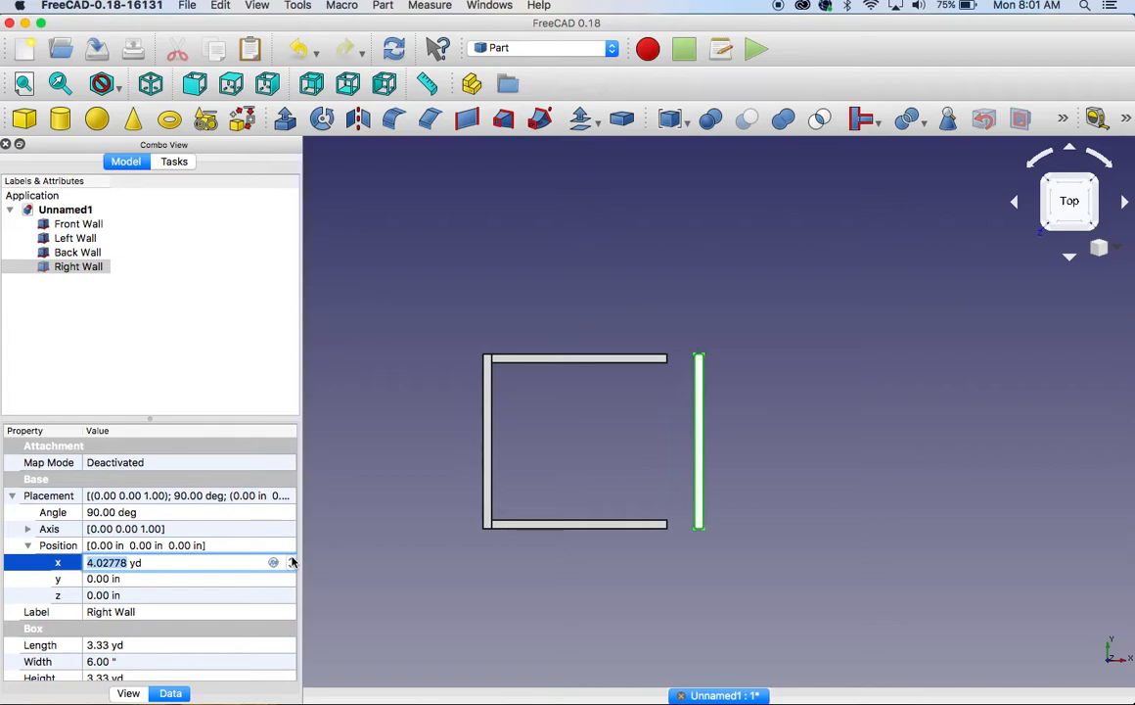
pyautogui.click(291, 577)
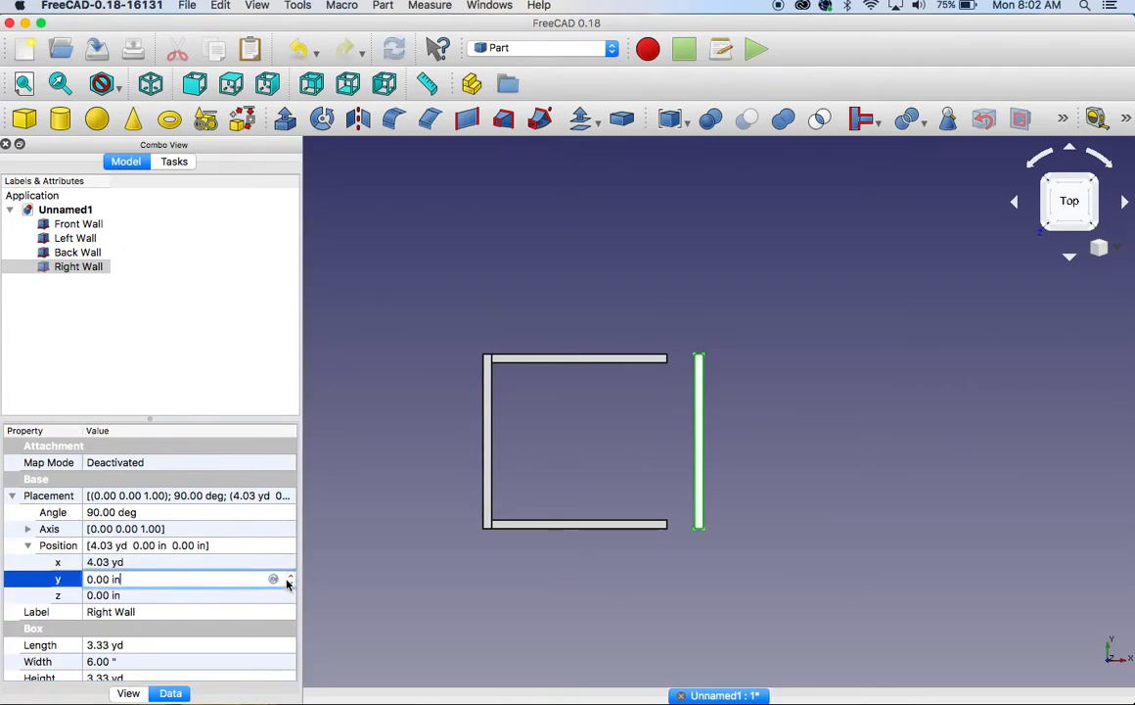
pyautogui.click(279, 563)
pyautogui.click(267, 562)
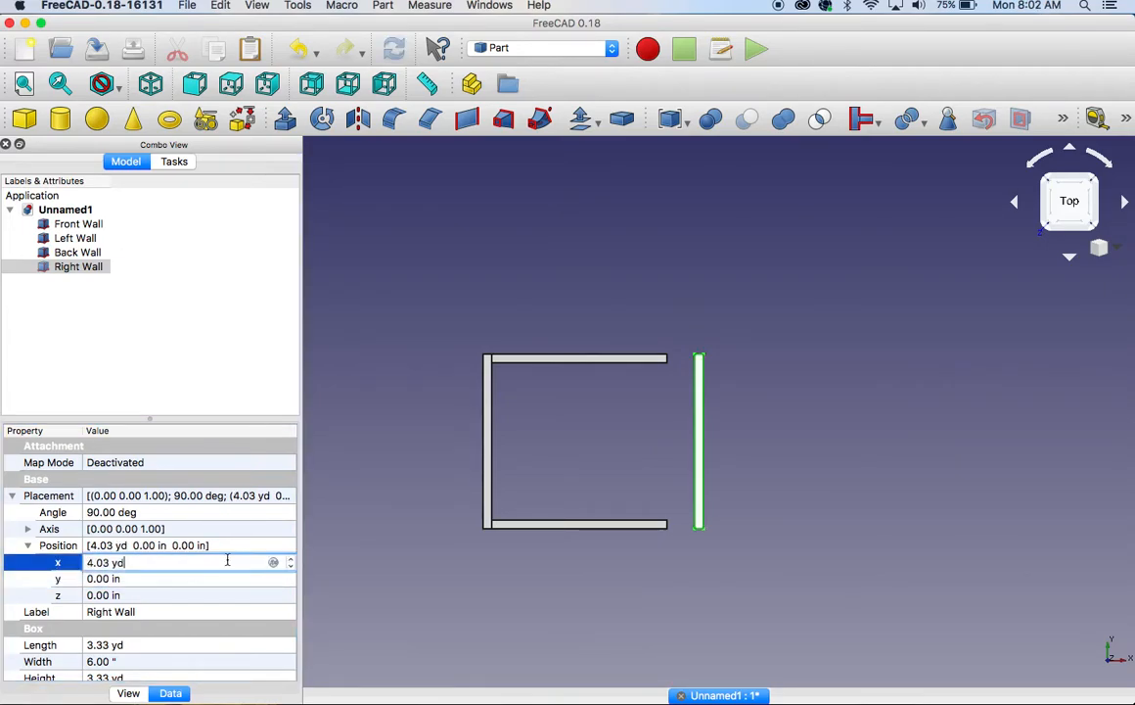
pyautogui.click(291, 567)
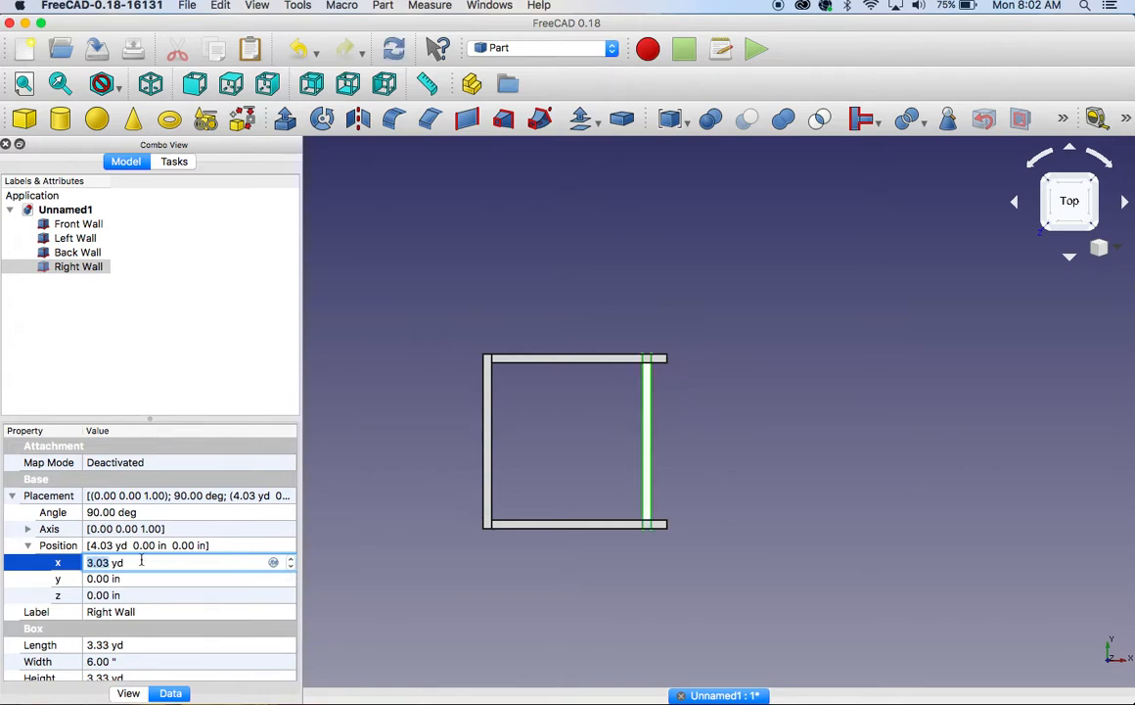
# Set the x position of the Right Wall to 10 ft so it closes the open side of the building
pyautogui.moveTo(141, 561); pyautogui.dragTo(21, 561)
pyautogui.write('9.5 ft')
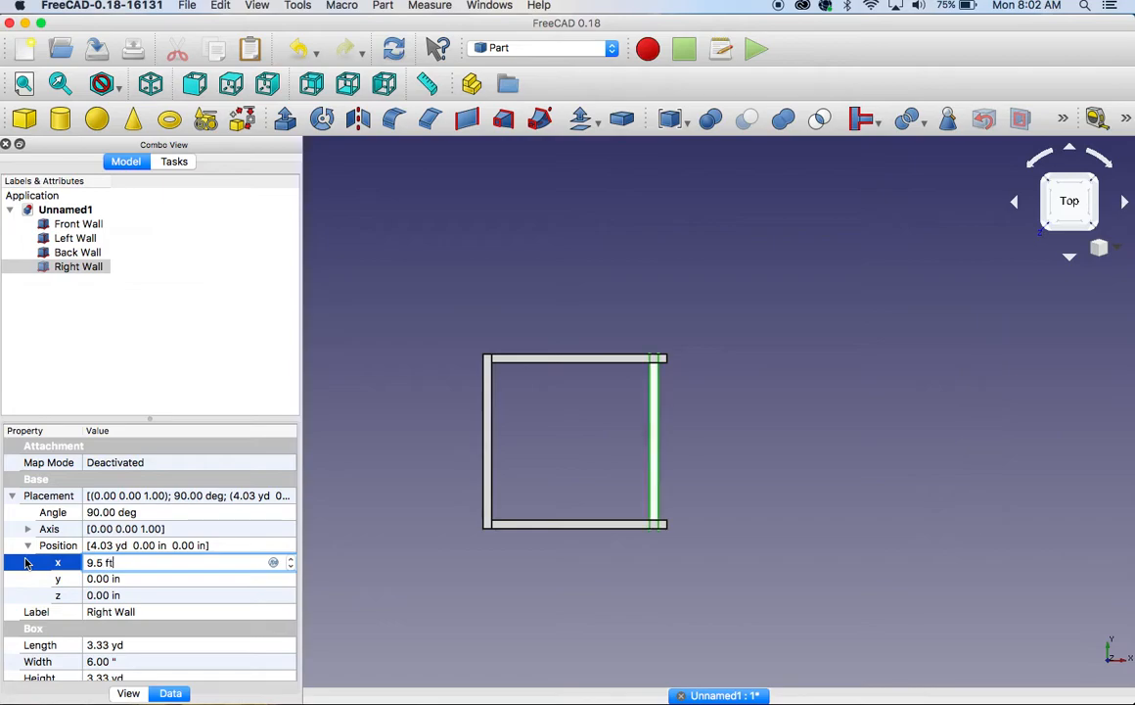
pyautogui.press('BackSpace')
pyautogui.press('BackSpace')
pyautogui.press('BackSpace')
pyautogui.press('BackSpace')
pyautogui.press('BackSpace')
pyautogui.press('BackSpace')
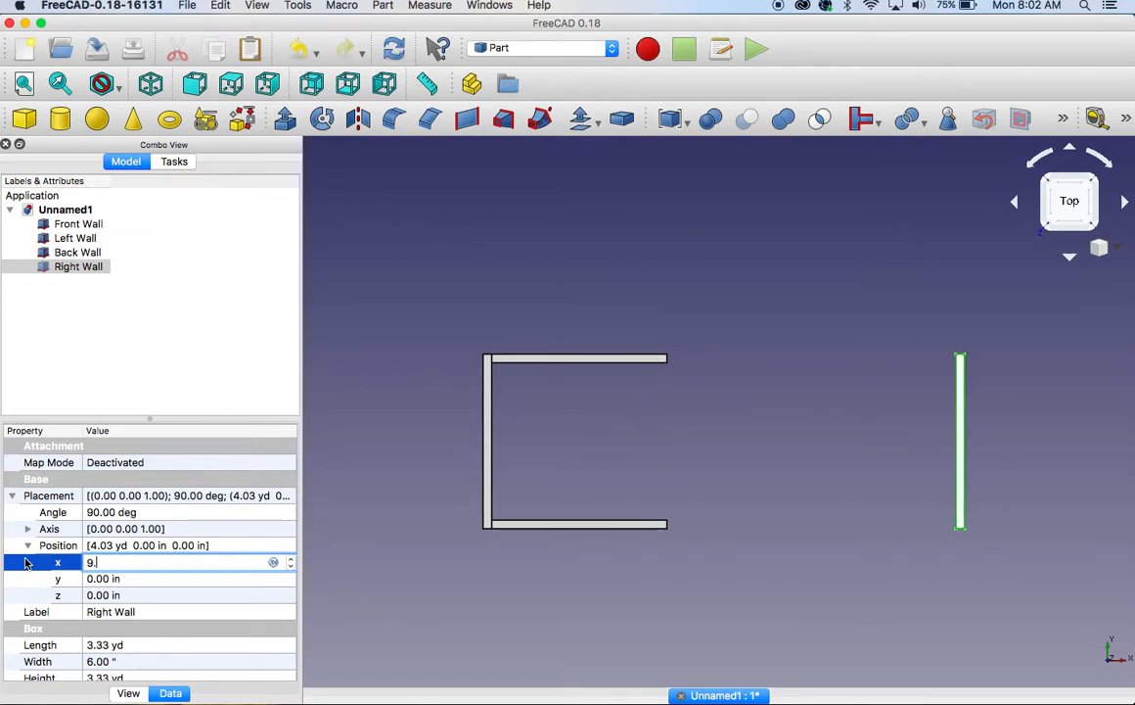
pyautogui.write('10 ft')
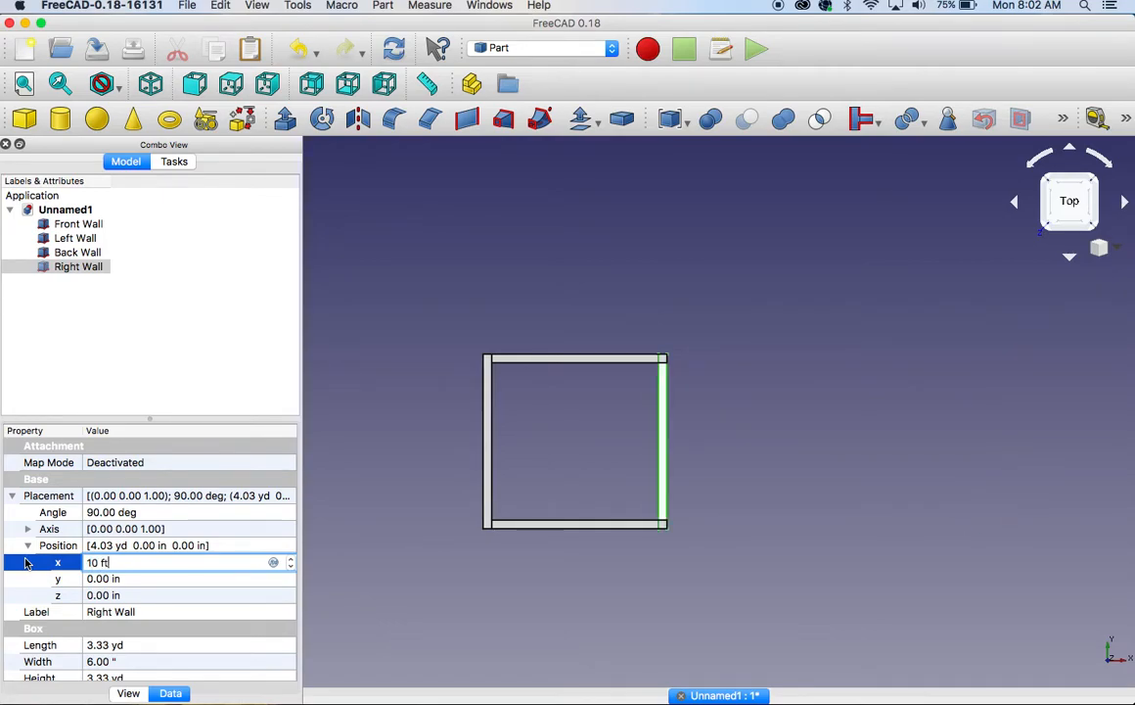
pyautogui.press('Return')
pyautogui.click(705, 436)
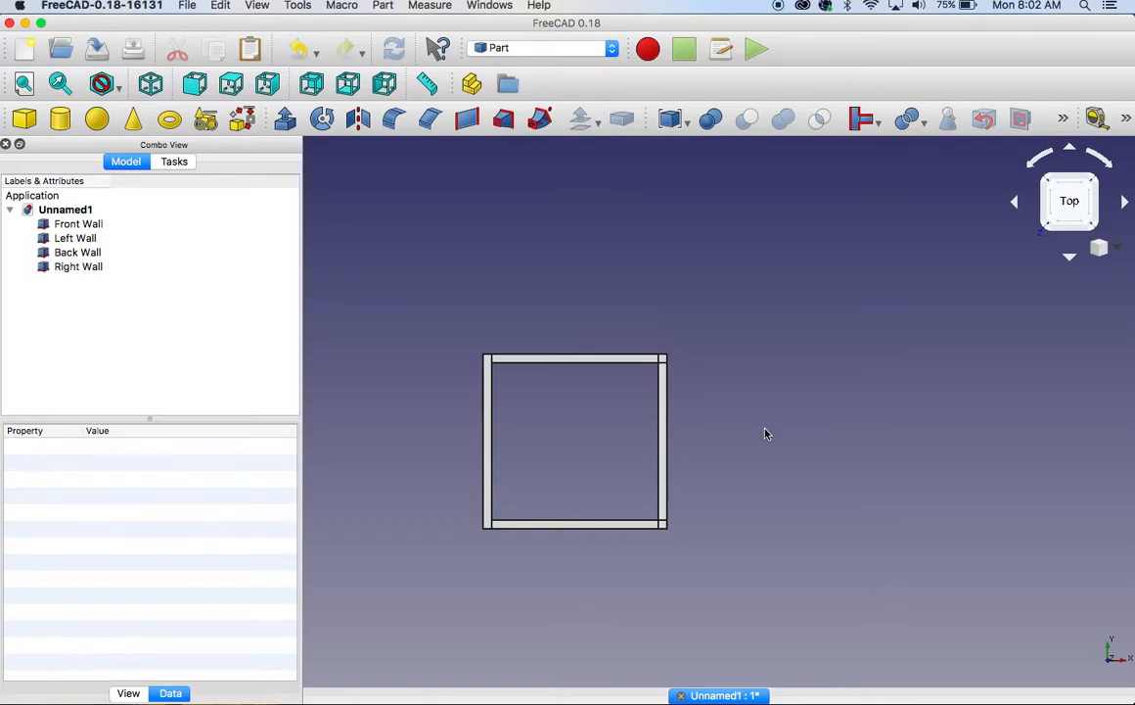
# Duplicate the Front Wall and rename the copy as Roof
pyautogui.moveTo(766, 429); pyautogui.dragTo(870, 439, button='middle')
pyautogui.scroll(5, 832, 425)
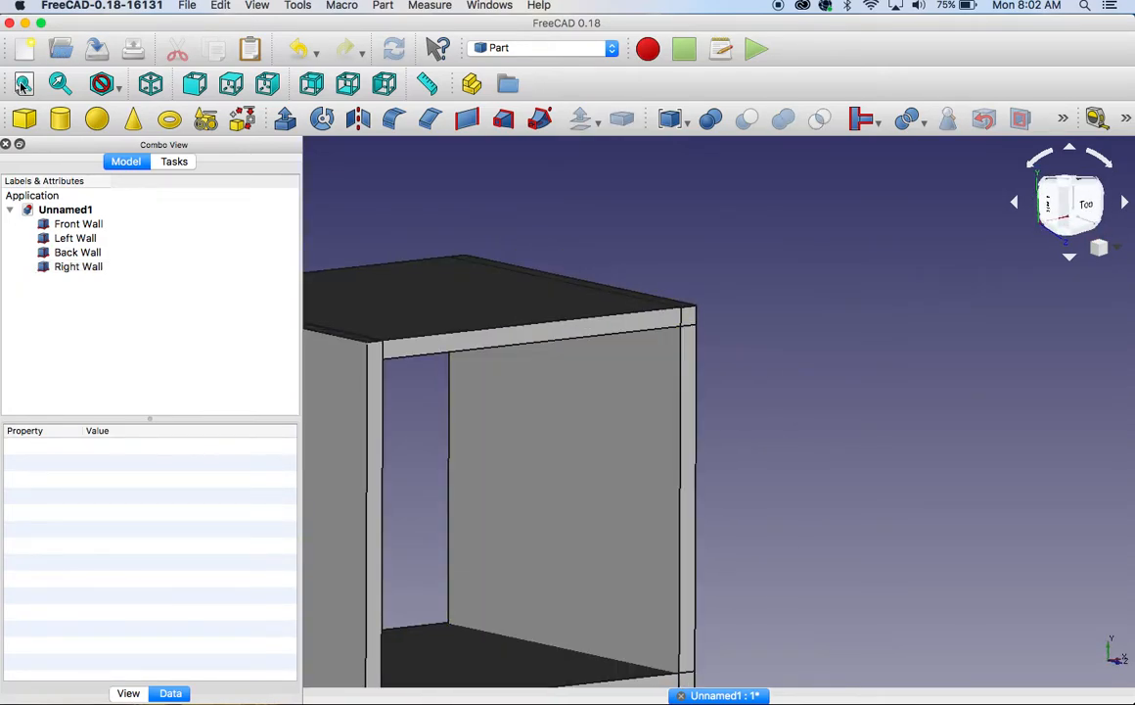
pyautogui.click(23, 84)
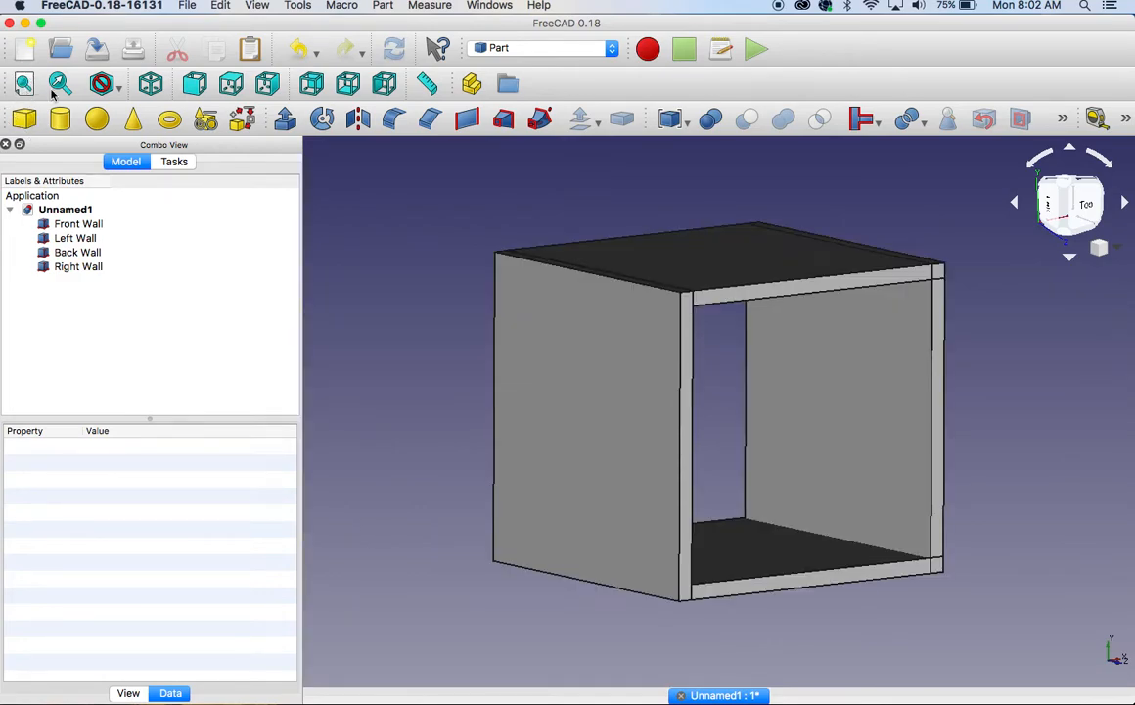
pyautogui.click(1089, 209)
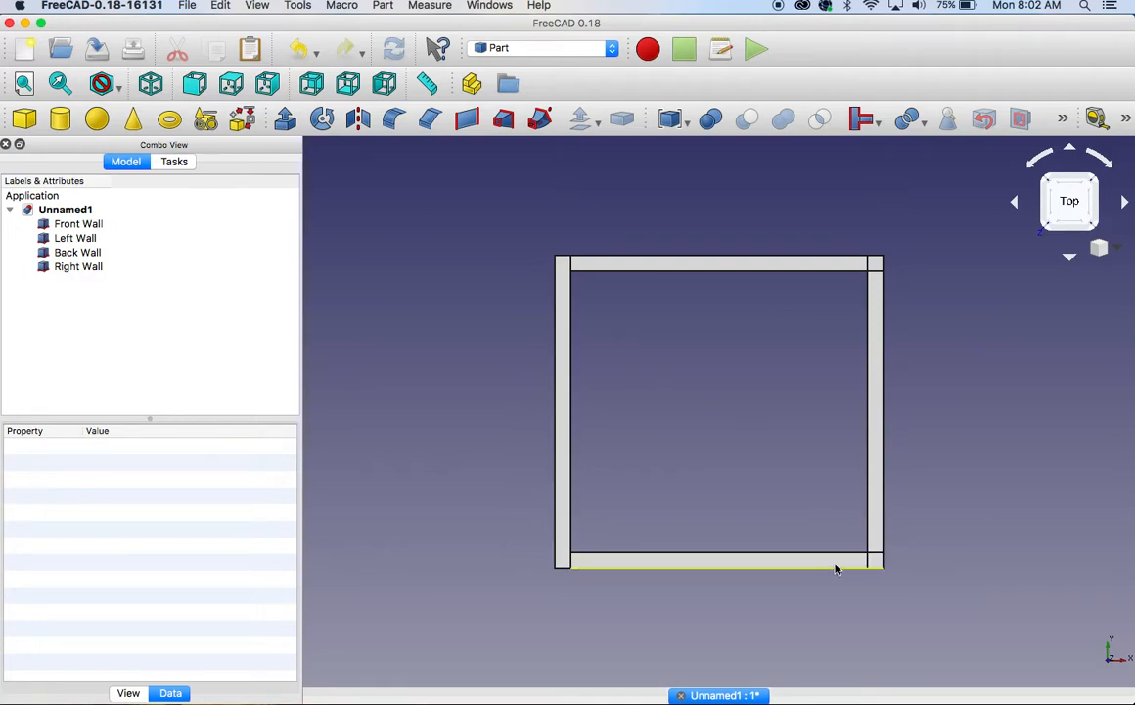
pyautogui.click(73, 224)
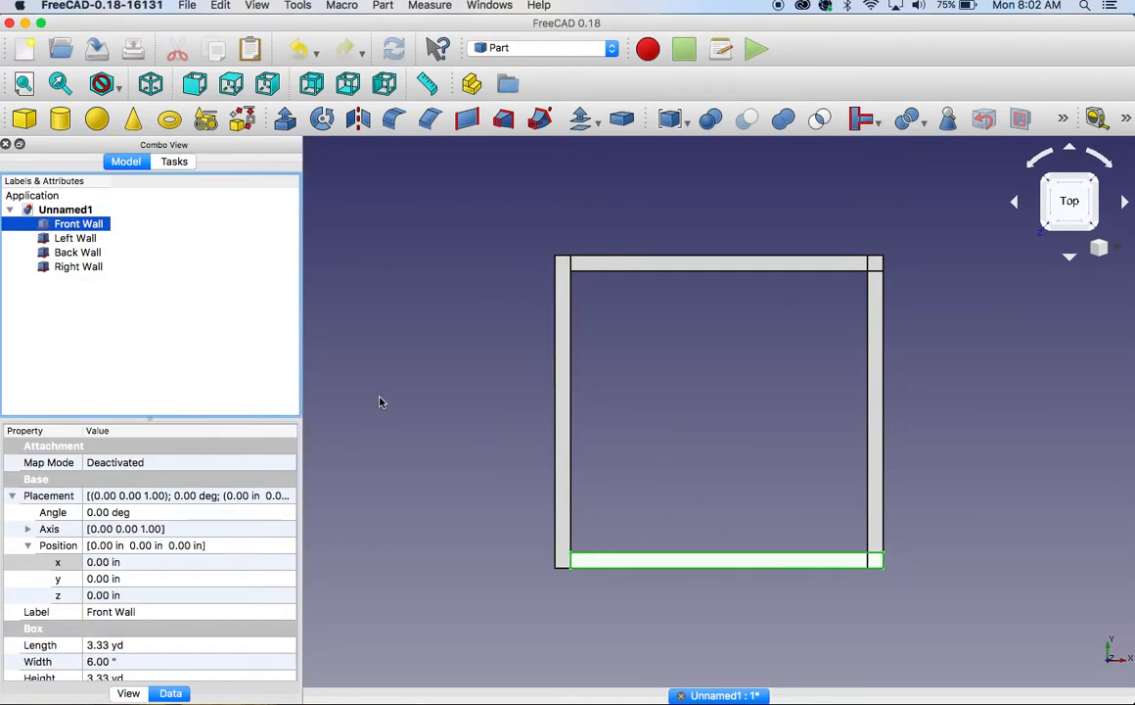
pyautogui.press('super+c')
pyautogui.press('super+v')
pyautogui.click(91, 282)
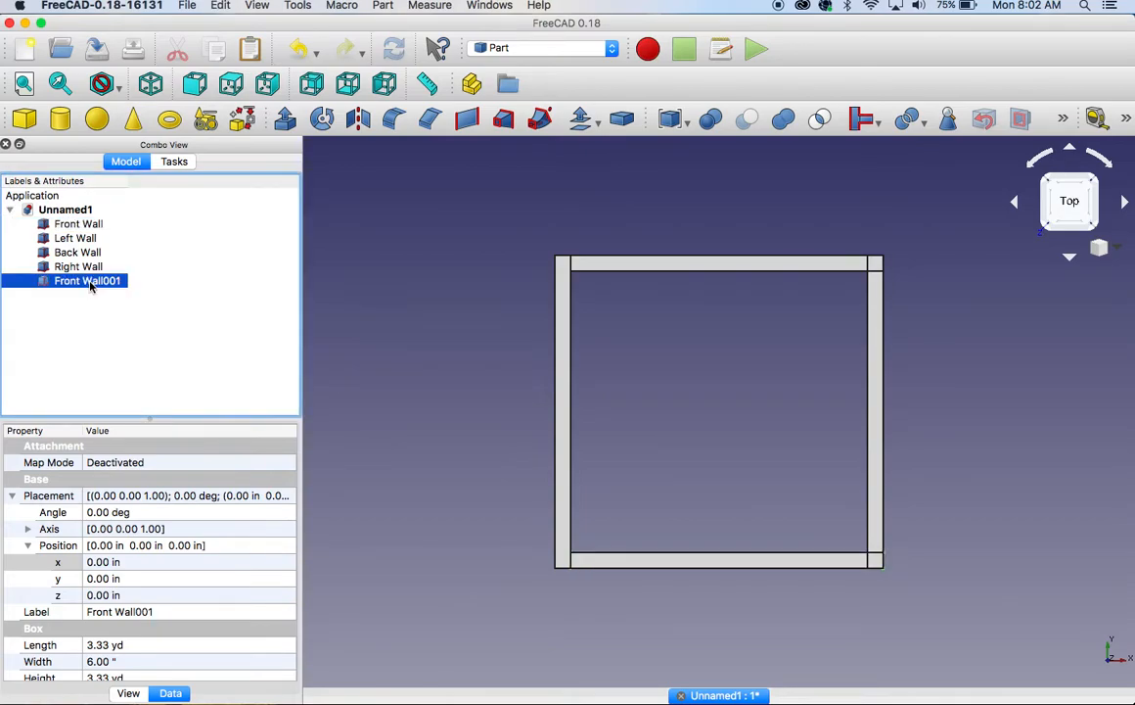
pyautogui.rightClick(91, 281)
pyautogui.click(149, 529)
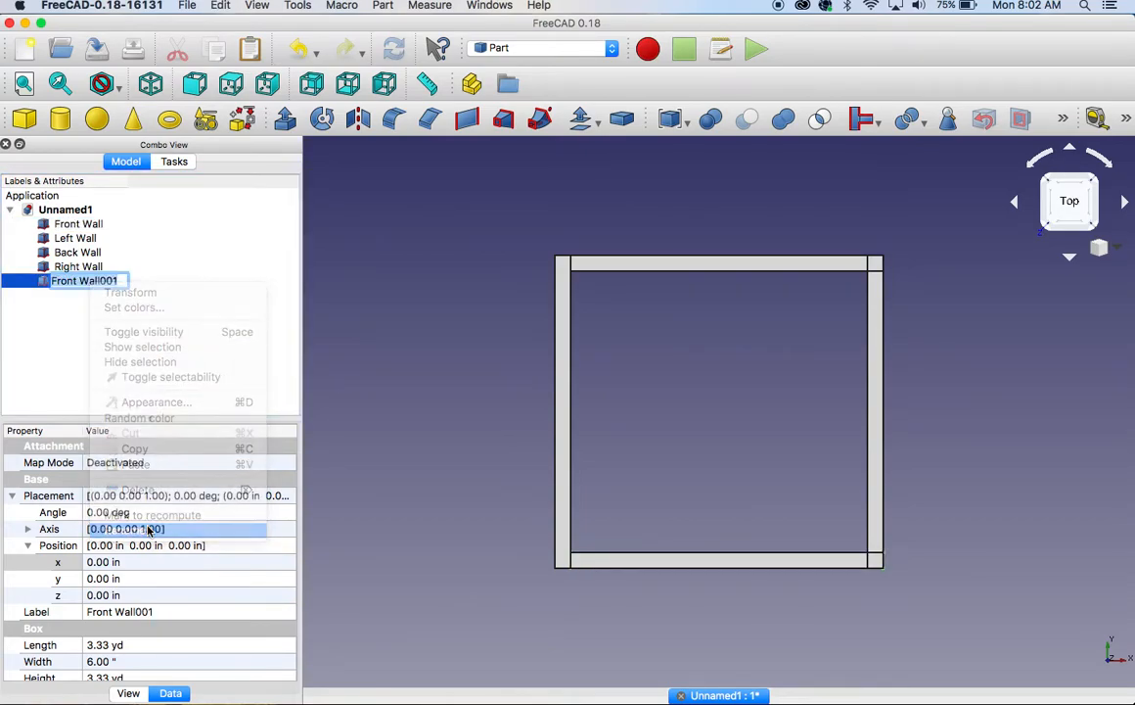
pyautogui.write('Roof')
pyautogui.press('Return')
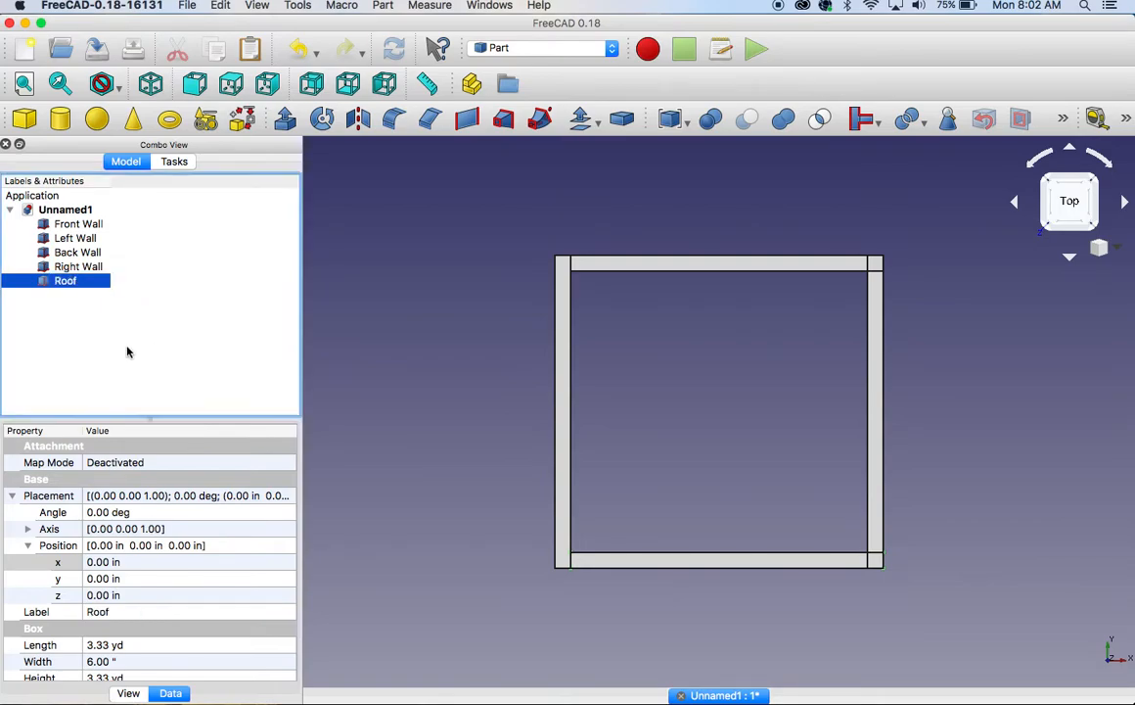
# Set the placement angle of the Roof to 90 degrees about the z axis
pyautogui.click(126, 351)
pyautogui.click(60, 282)
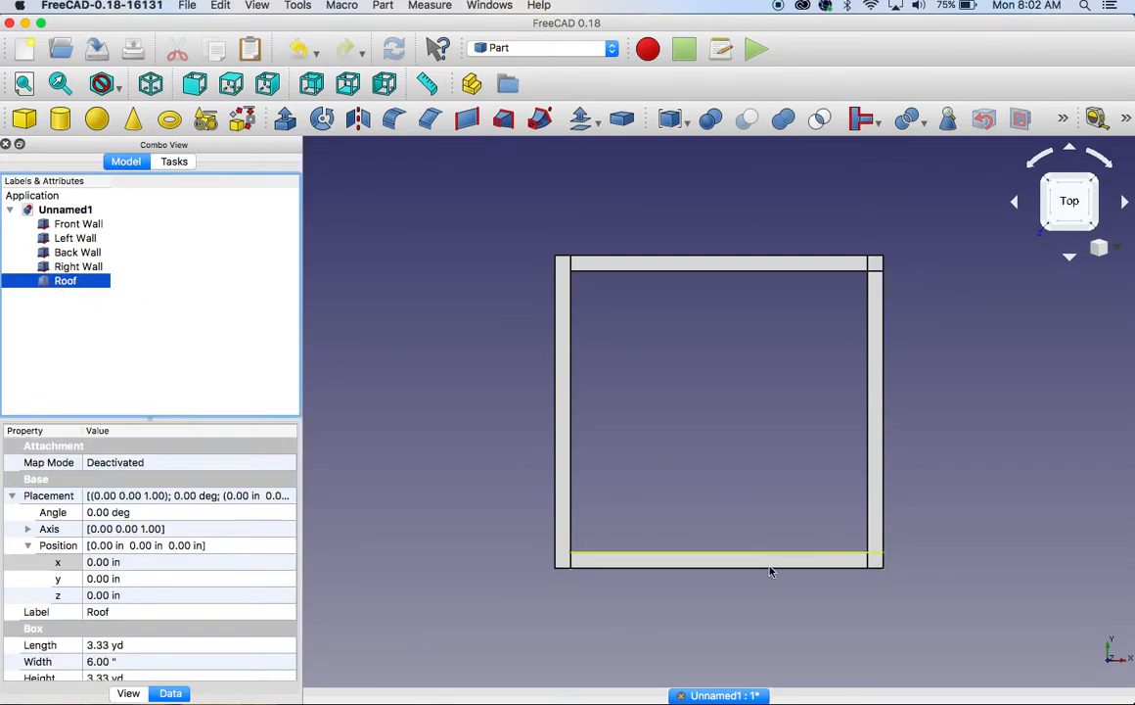
pyautogui.click(976, 457)
pyautogui.moveTo(976, 457); pyautogui.dragTo(957, 369, button='middle')
pyautogui.click(65, 281)
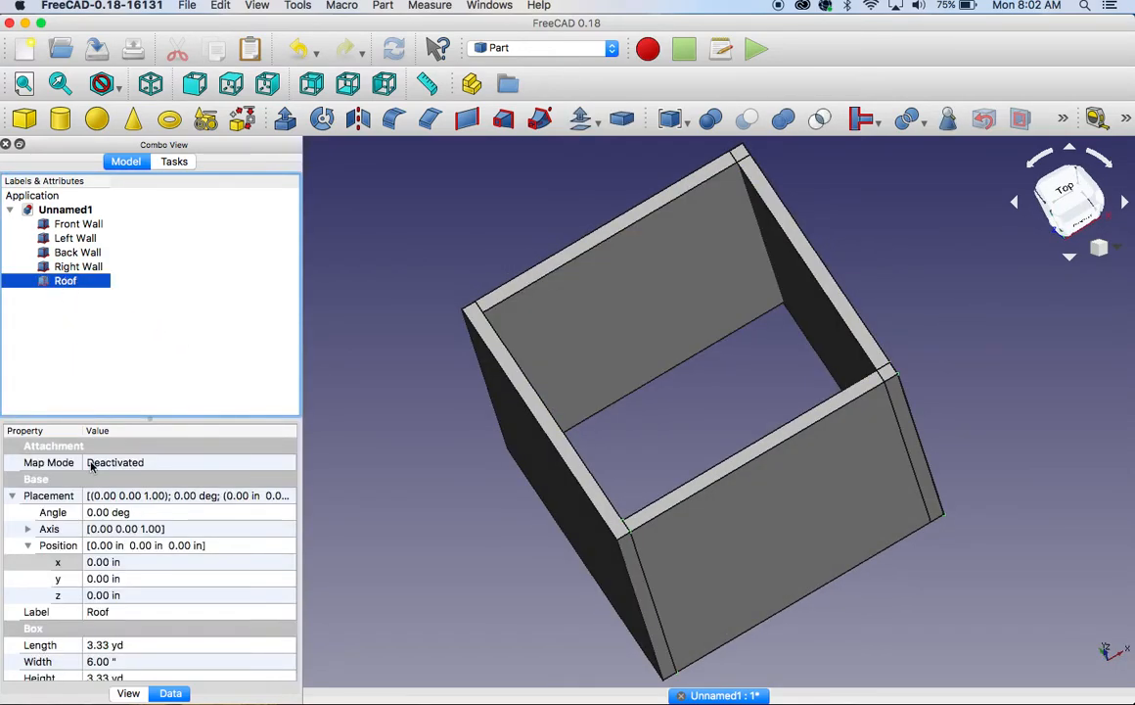
pyautogui.click(113, 510)
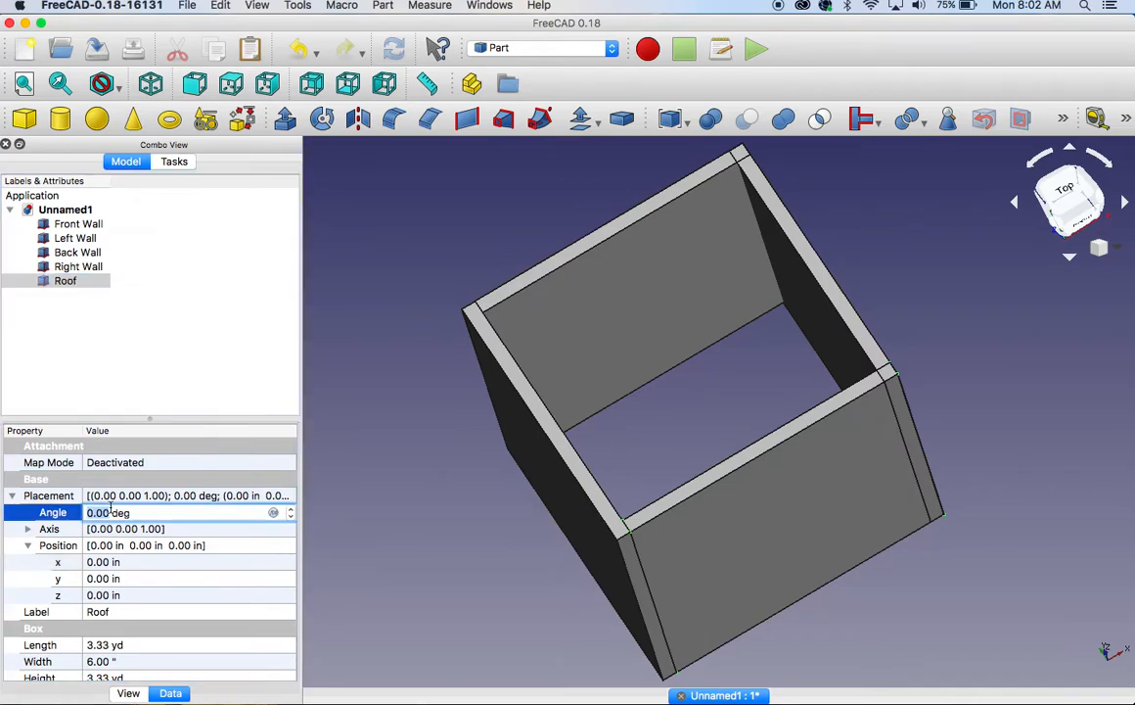
pyautogui.write('9')
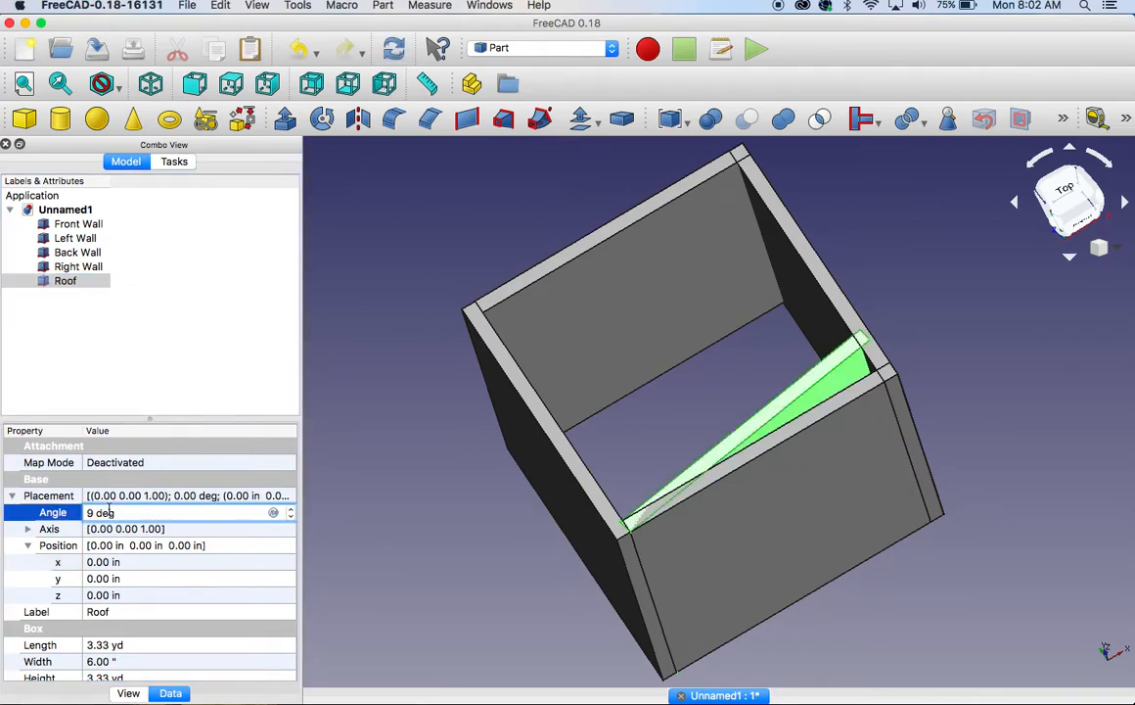
pyautogui.write('0')
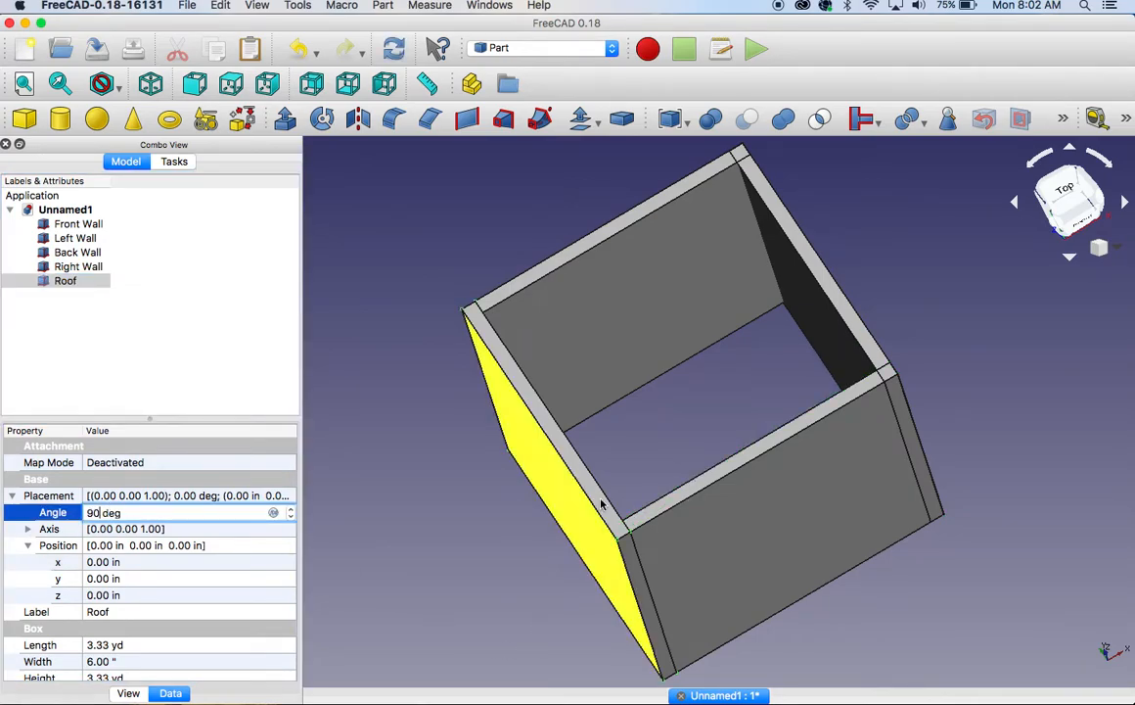
pyautogui.press('Return')
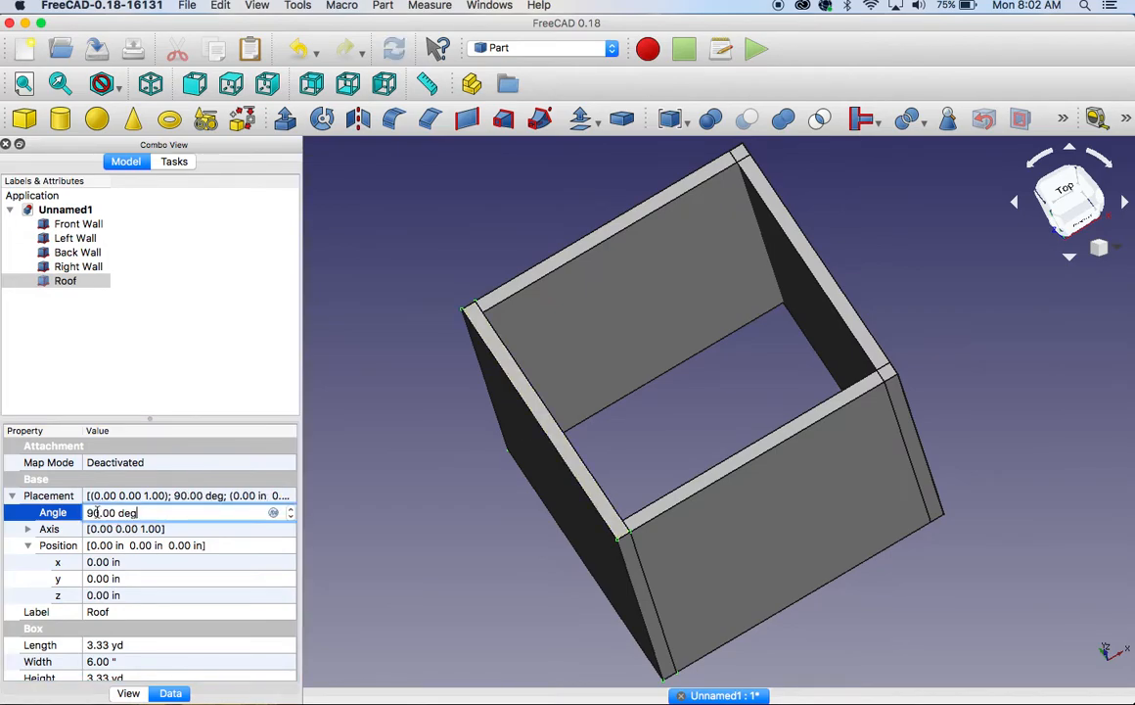
# Try a placement angle of 45 degrees about the z axis on the Roof and examine its orientation
pyautogui.press('BackSpace')
pyautogui.press('BackSpace')
pyautogui.write('45')
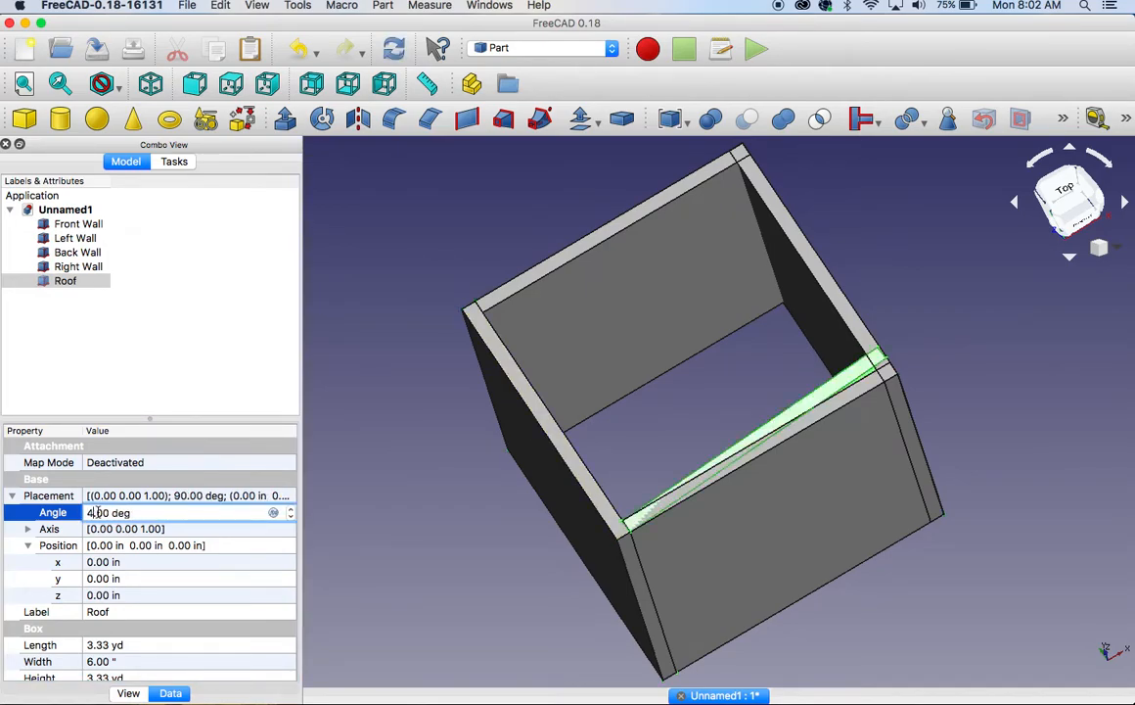
pyautogui.press('Return')
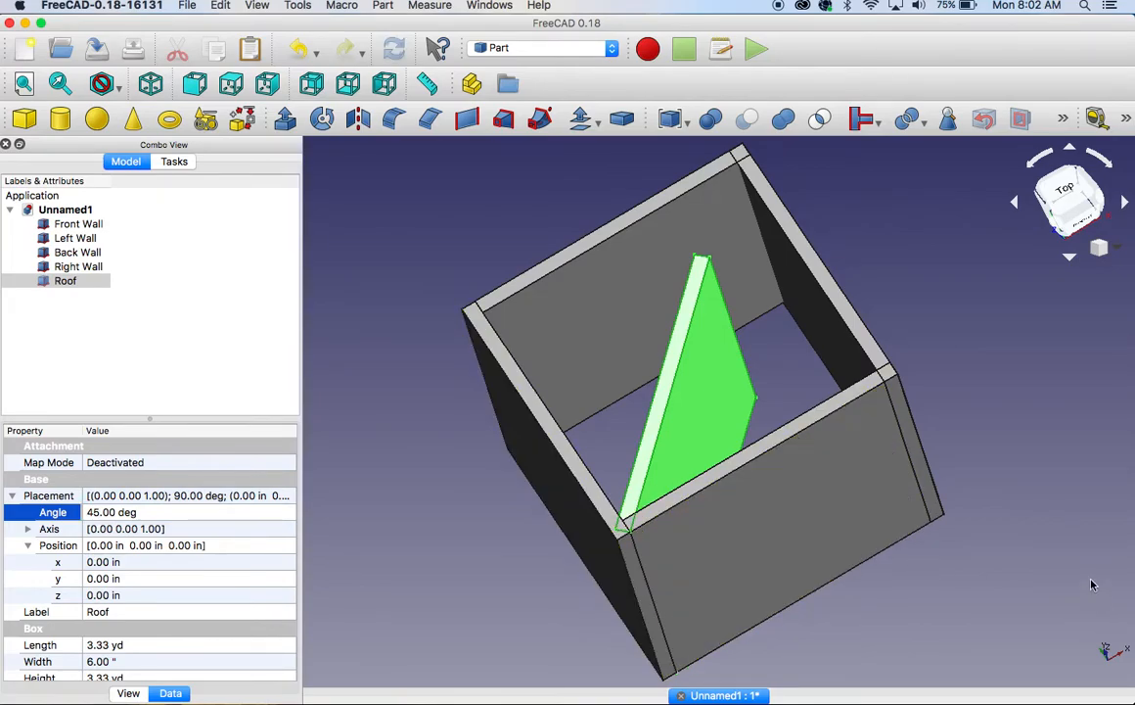
pyautogui.moveTo(1091, 581); pyautogui.dragTo(1029, 509, button='middle')
pyautogui.moveTo(421, 223); pyautogui.dragTo(471, 174, button='middle')
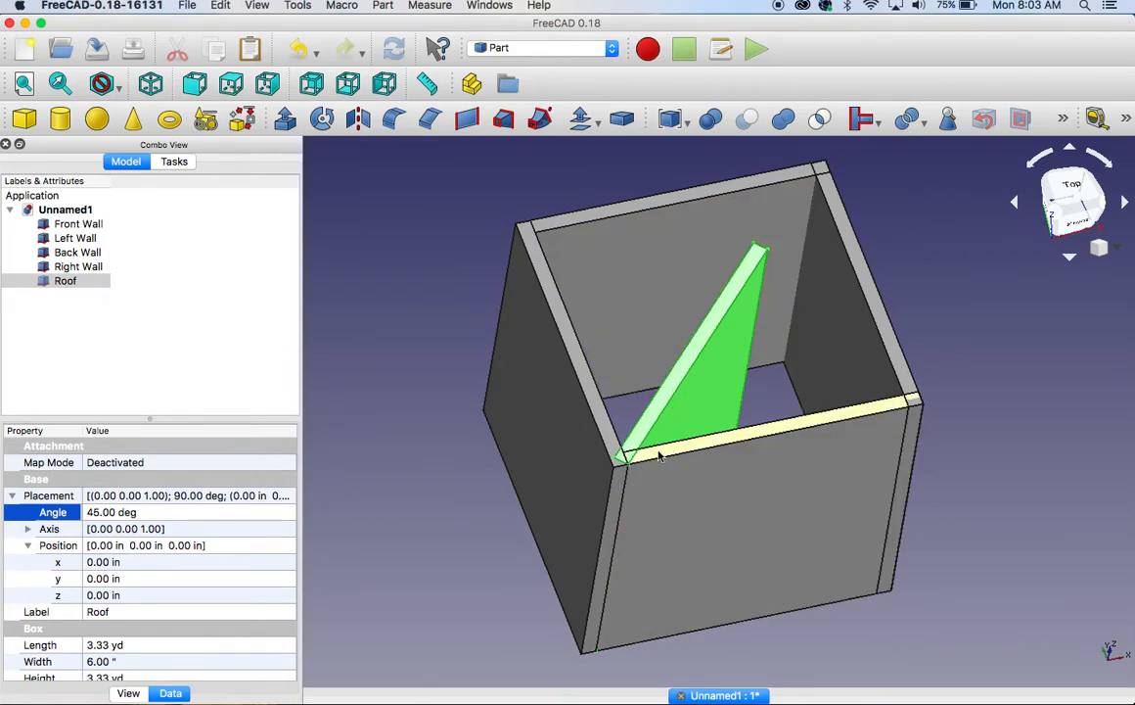
# Set the Roof's placement angle to 0 degrees and change its rotation axis to x 1.00 and z 0
pyautogui.click(110, 512)
pyautogui.moveTo(114, 512); pyautogui.dragTo(78, 512)
pyautogui.write('0')
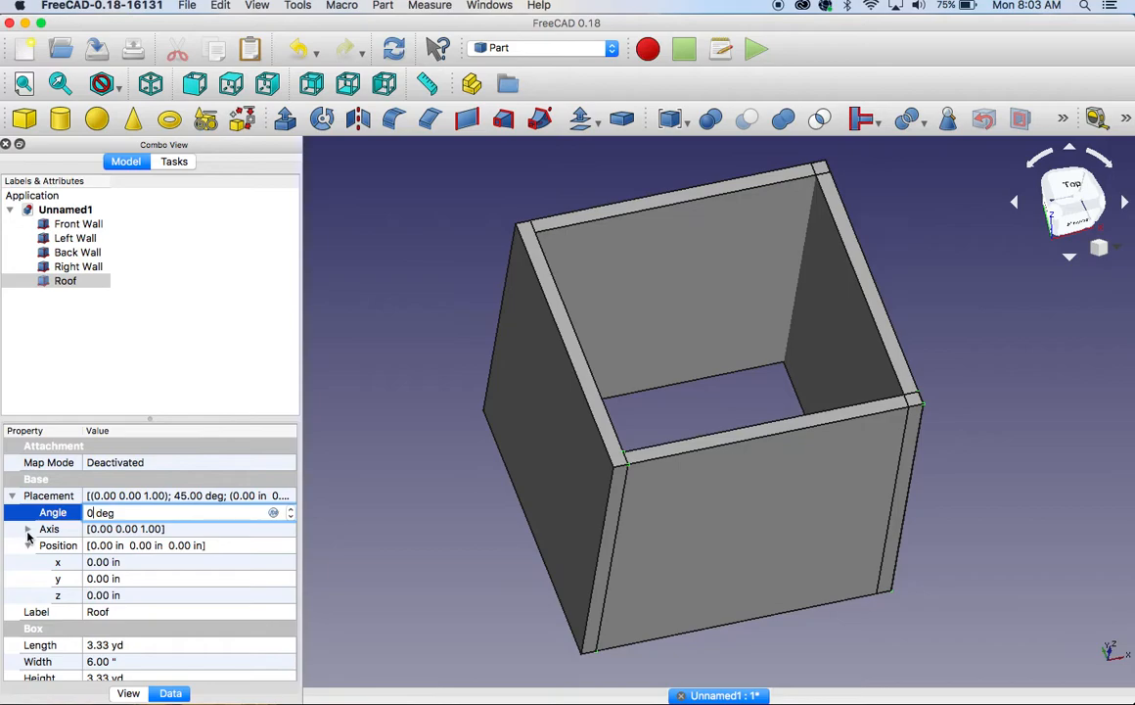
pyautogui.click(27, 529)
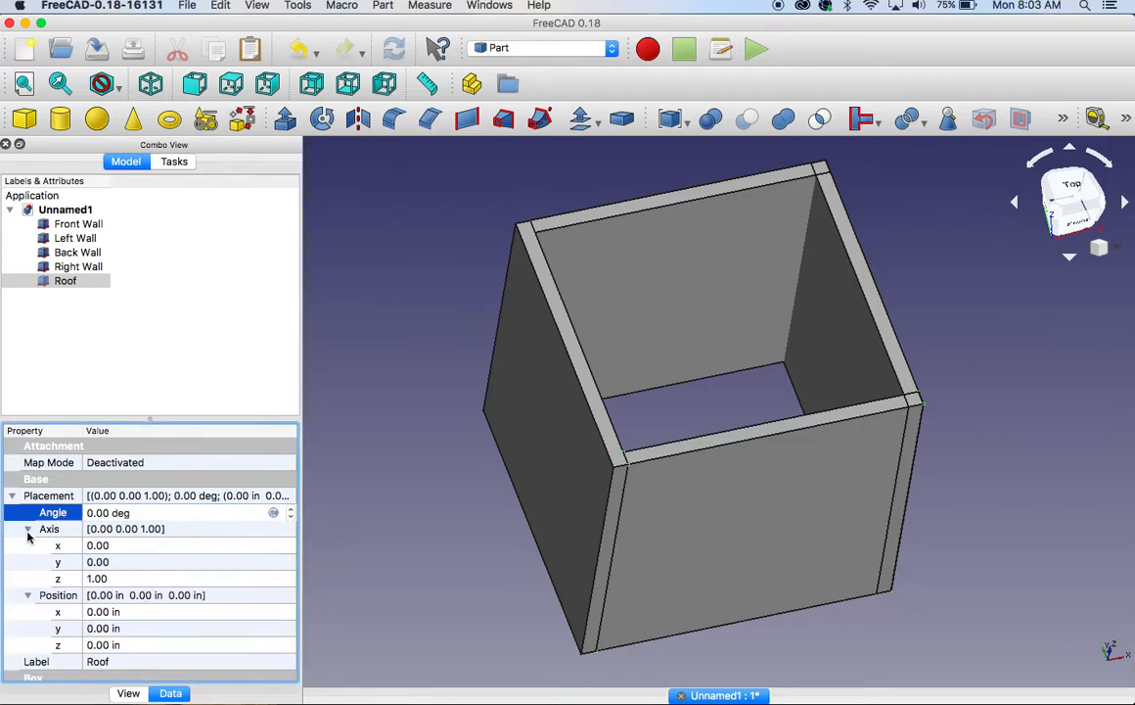
pyautogui.click(110, 578)
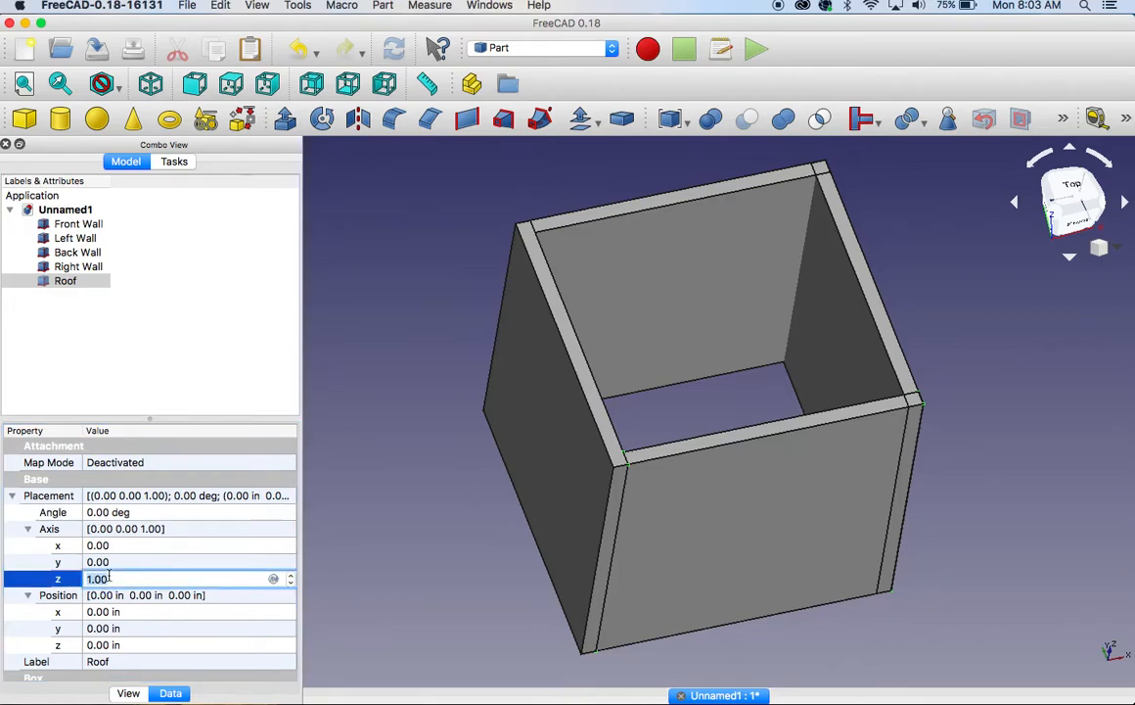
pyautogui.write('0')
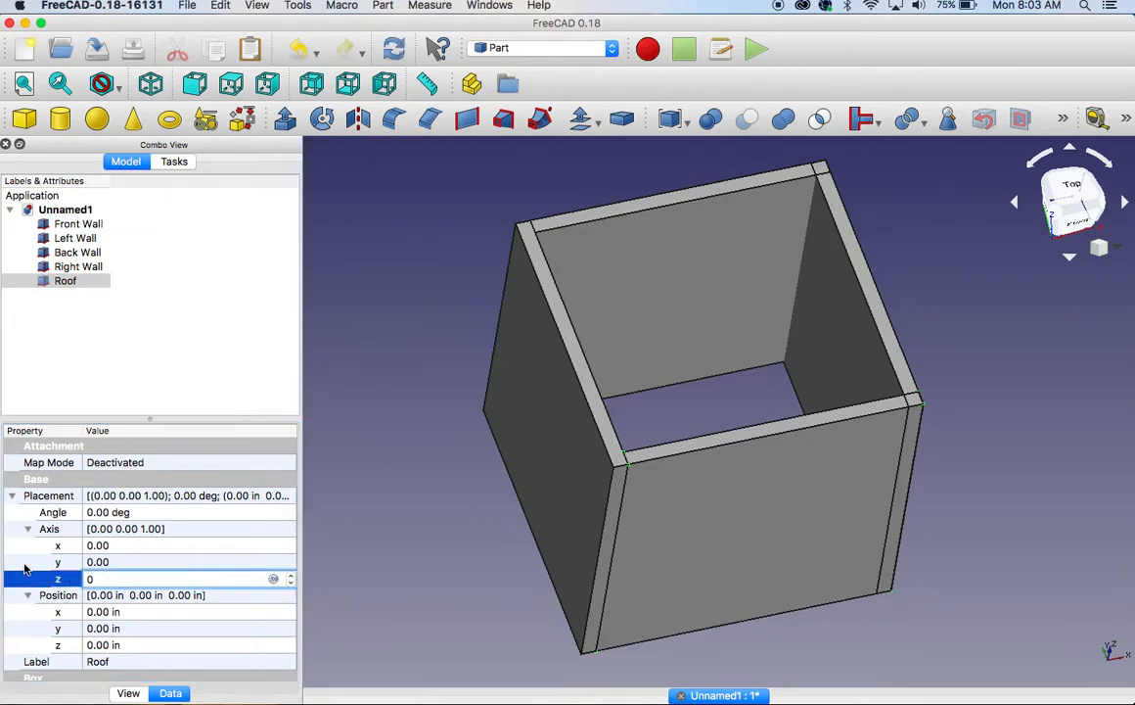
pyautogui.click(25, 564)
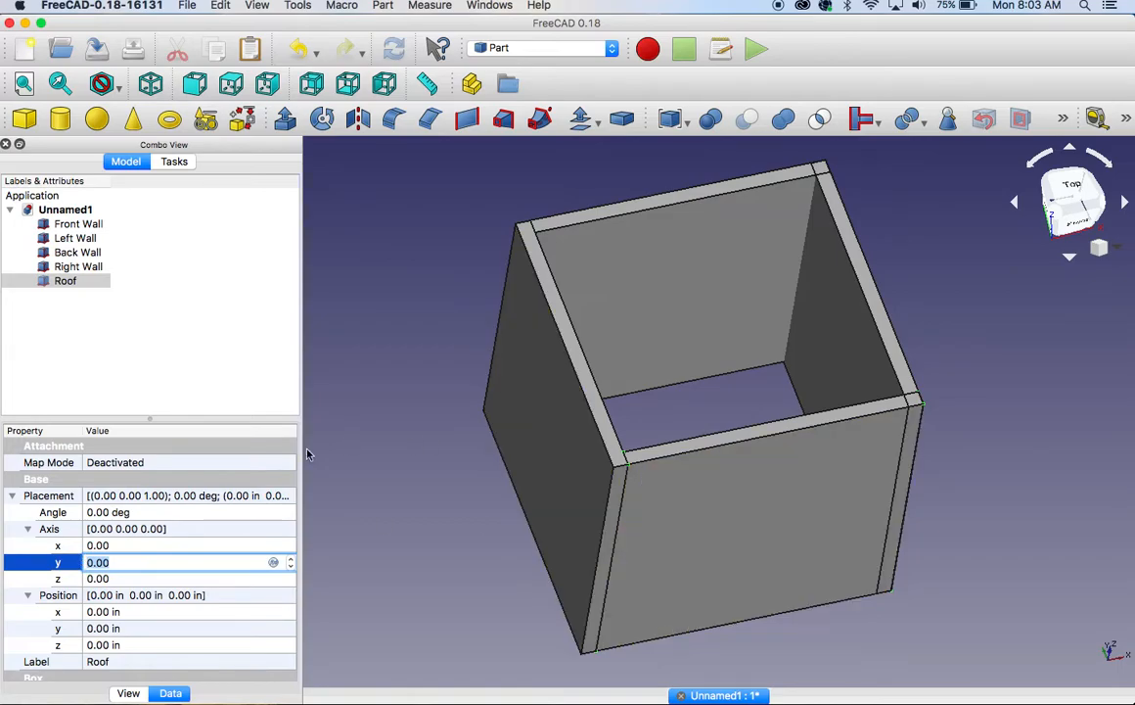
pyautogui.click(102, 545)
pyautogui.write('1.')
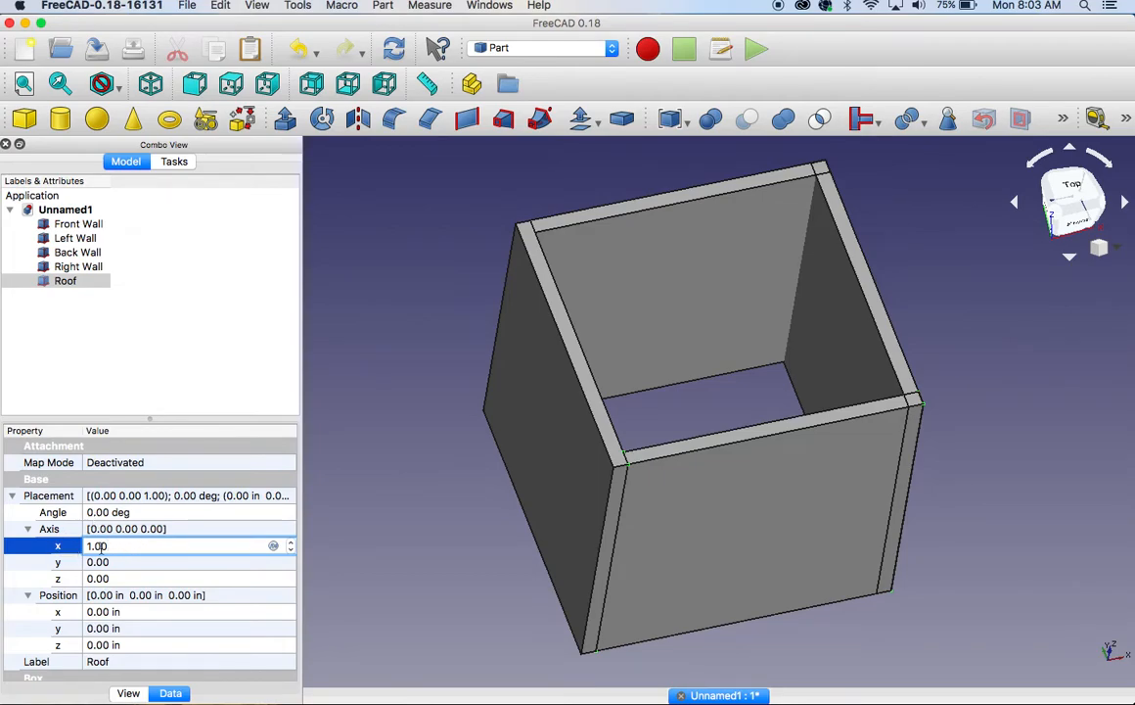
# Set the placement angle of the Roof to 90 degrees about the x axis and inspect how it lies
pyautogui.click(98, 513)
pyautogui.write('90')
pyautogui.press('Return')
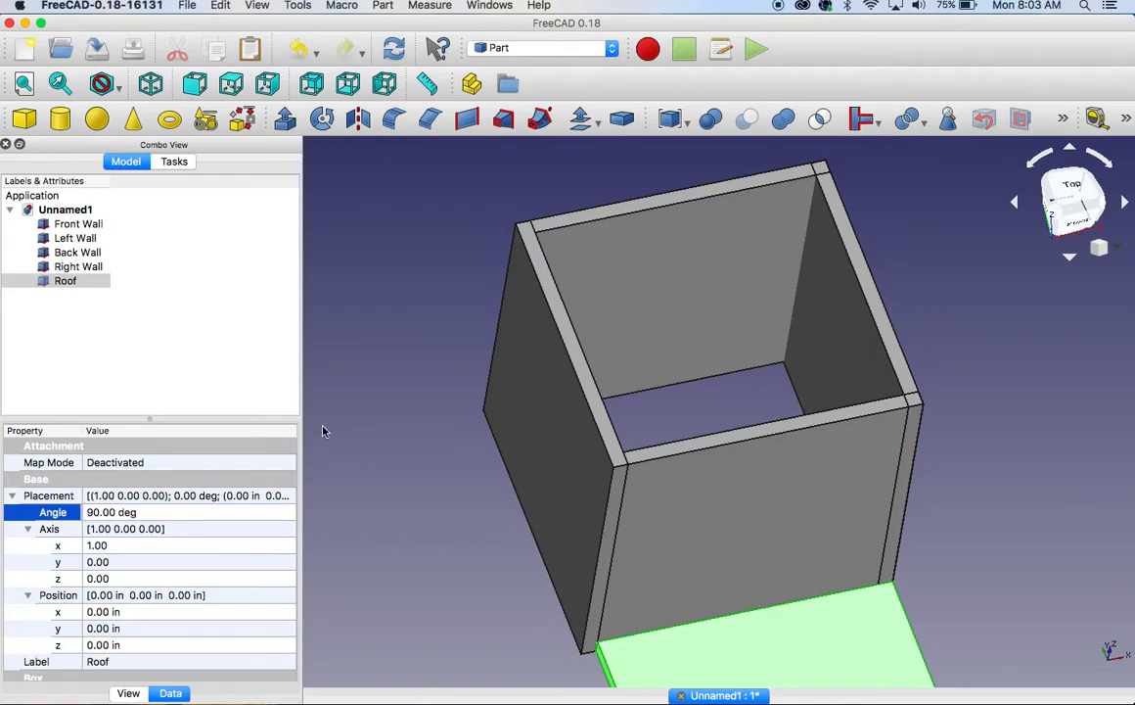
pyautogui.click(310, 400)
pyautogui.moveTo(370, 398); pyautogui.dragTo(446, 348, button='middle')
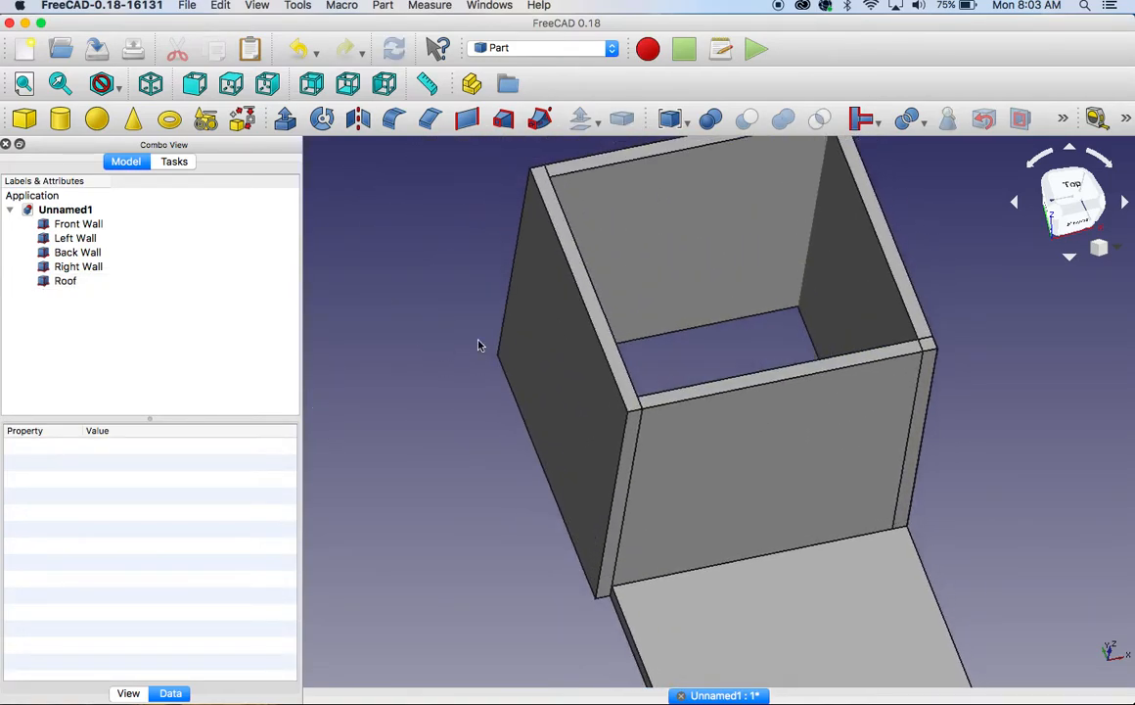
pyautogui.moveTo(397, 392); pyautogui.dragTo(335, 252, button='middle')
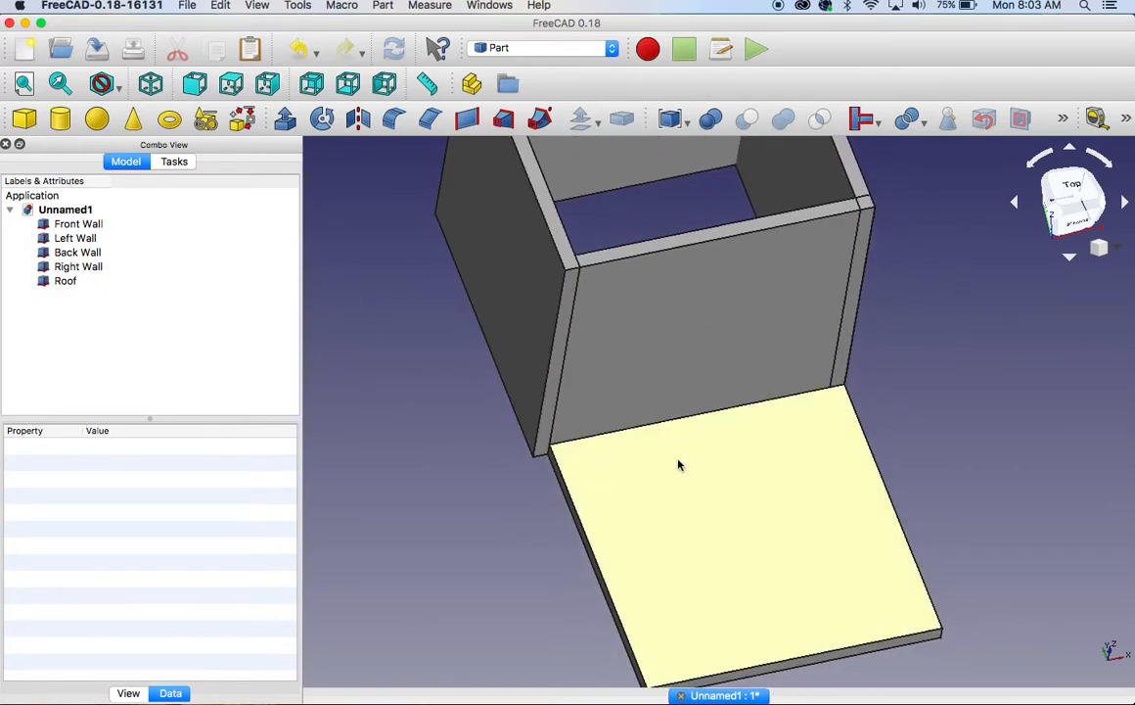
# Try rotating the Roof about the y axis with x 0 and y 1.0, and return its axis to x 1.00 and y 0
pyautogui.click(61, 281)
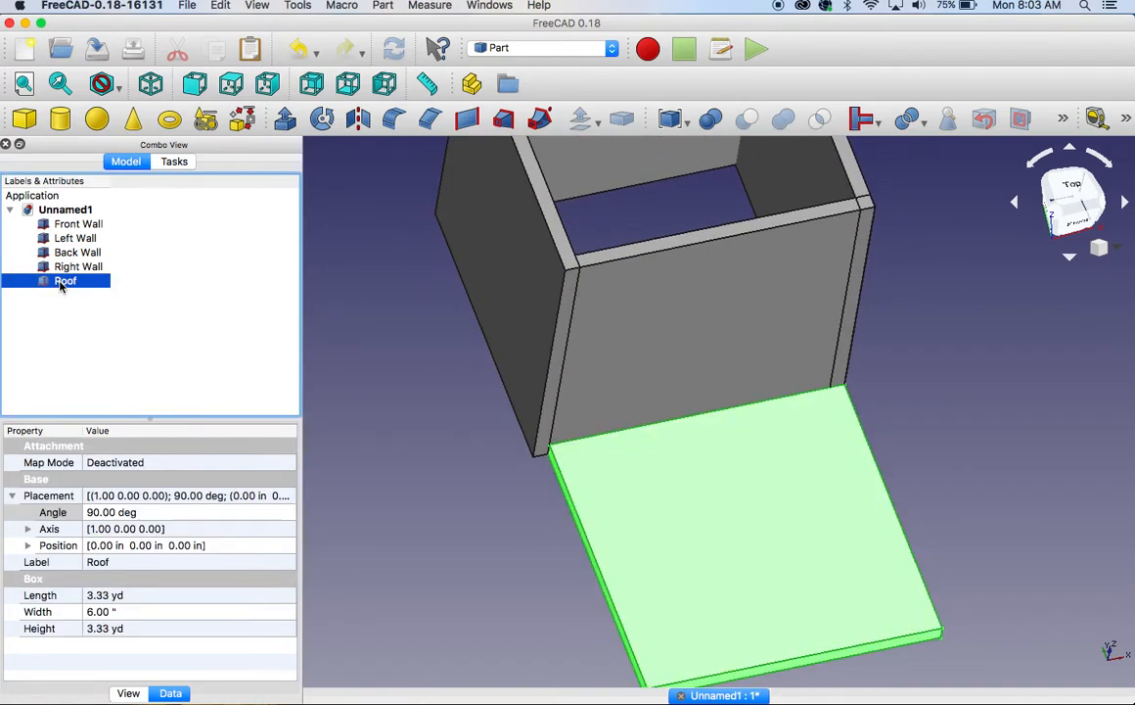
pyautogui.click(101, 530)
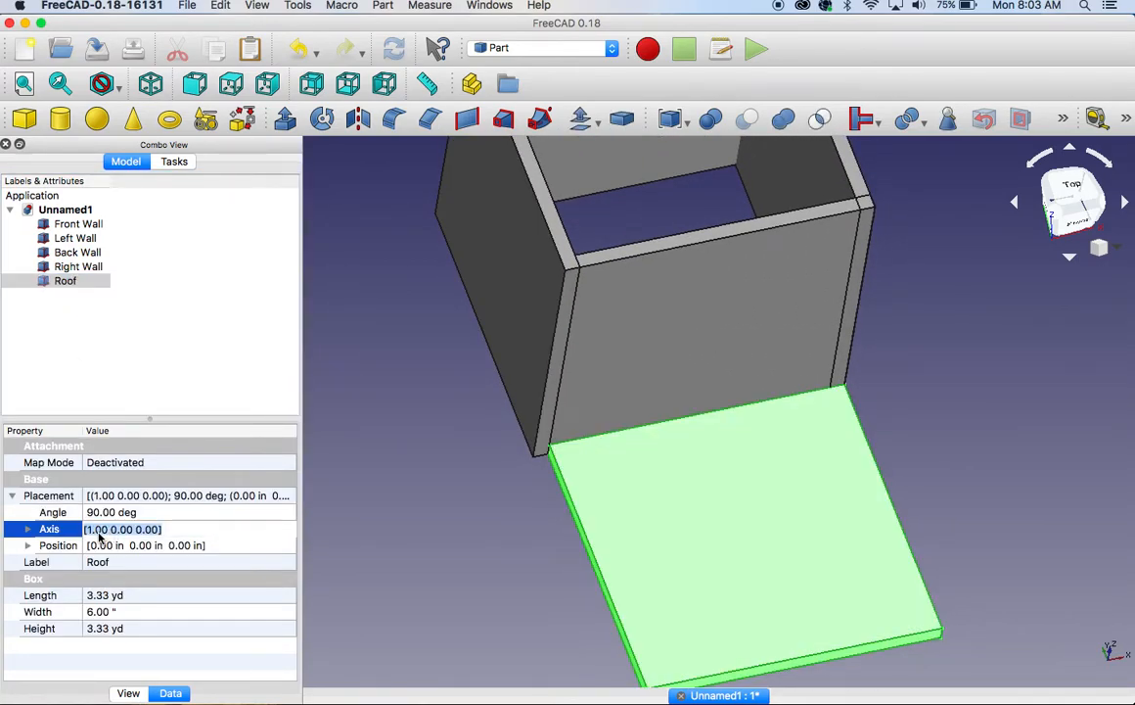
pyautogui.click(28, 529)
pyautogui.click(107, 546)
pyautogui.write('0')
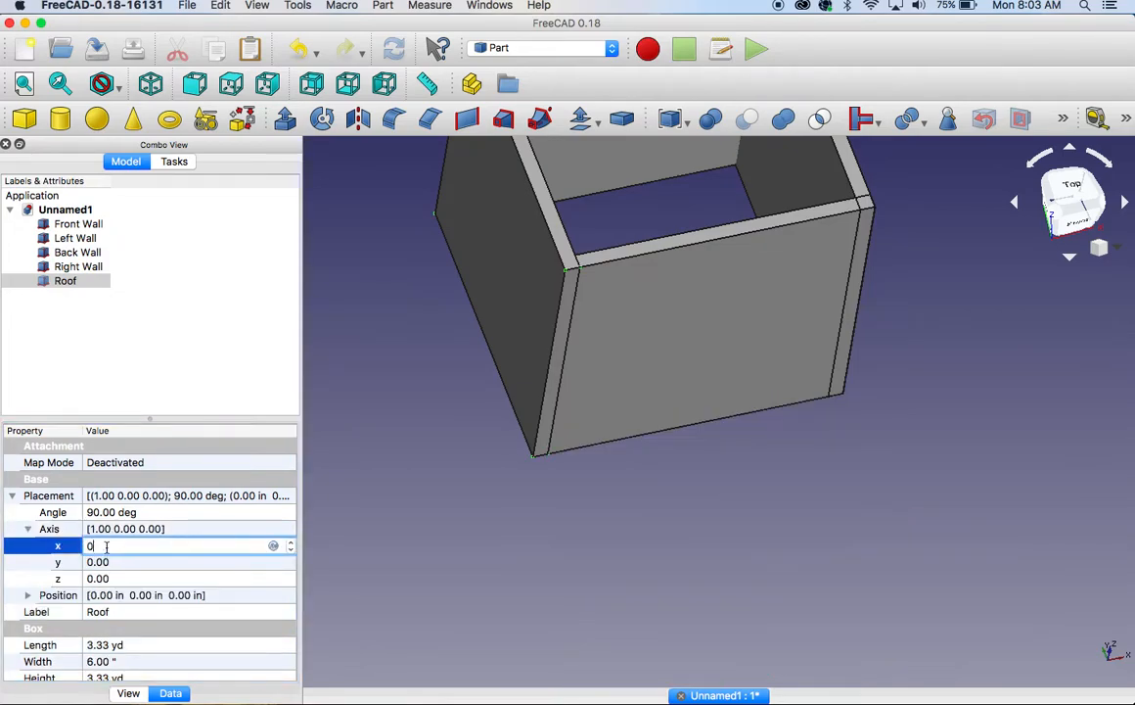
pyautogui.click(97, 563)
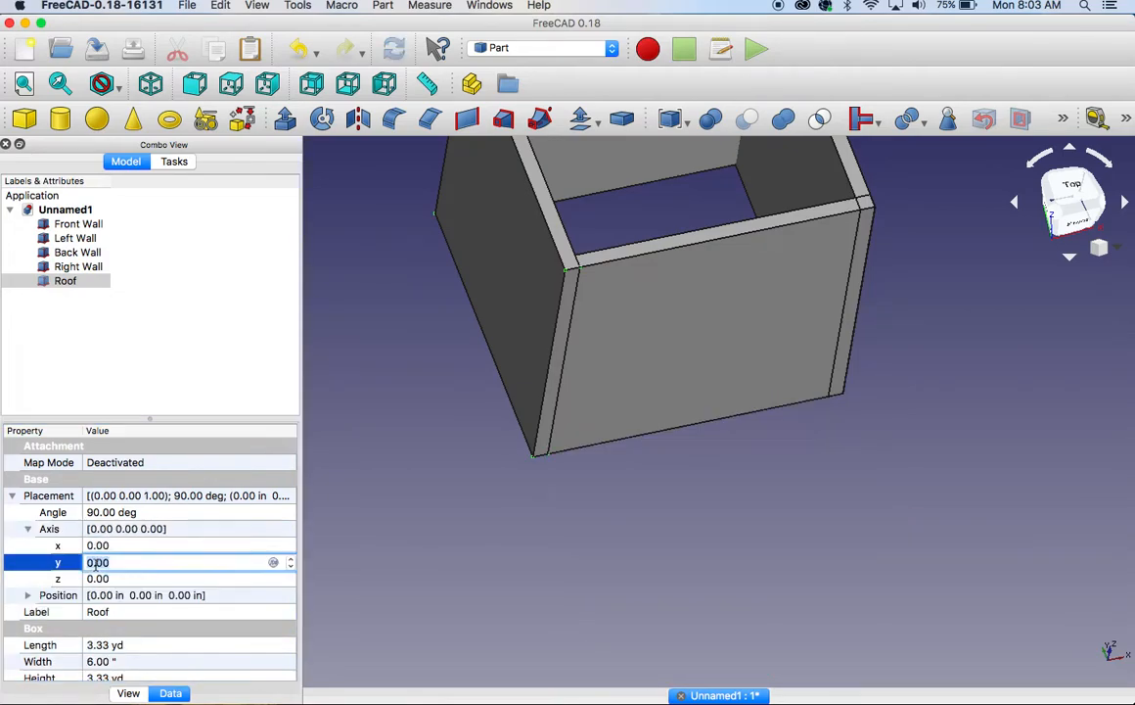
pyautogui.write('1.0')
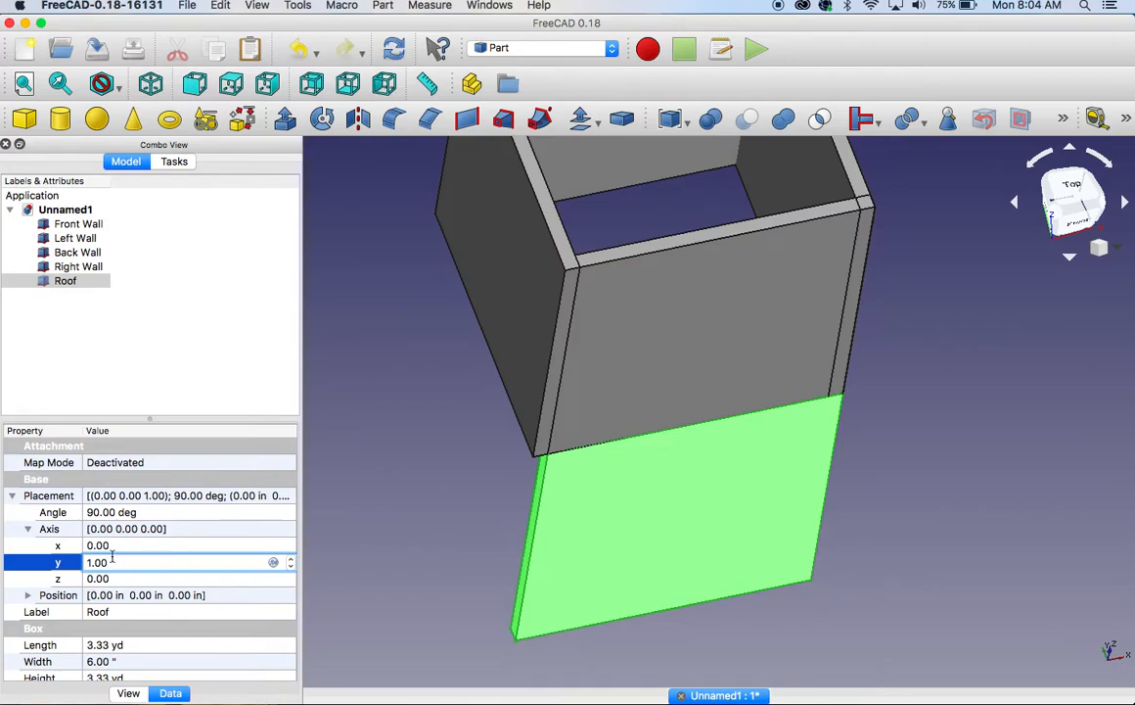
pyautogui.write('0')
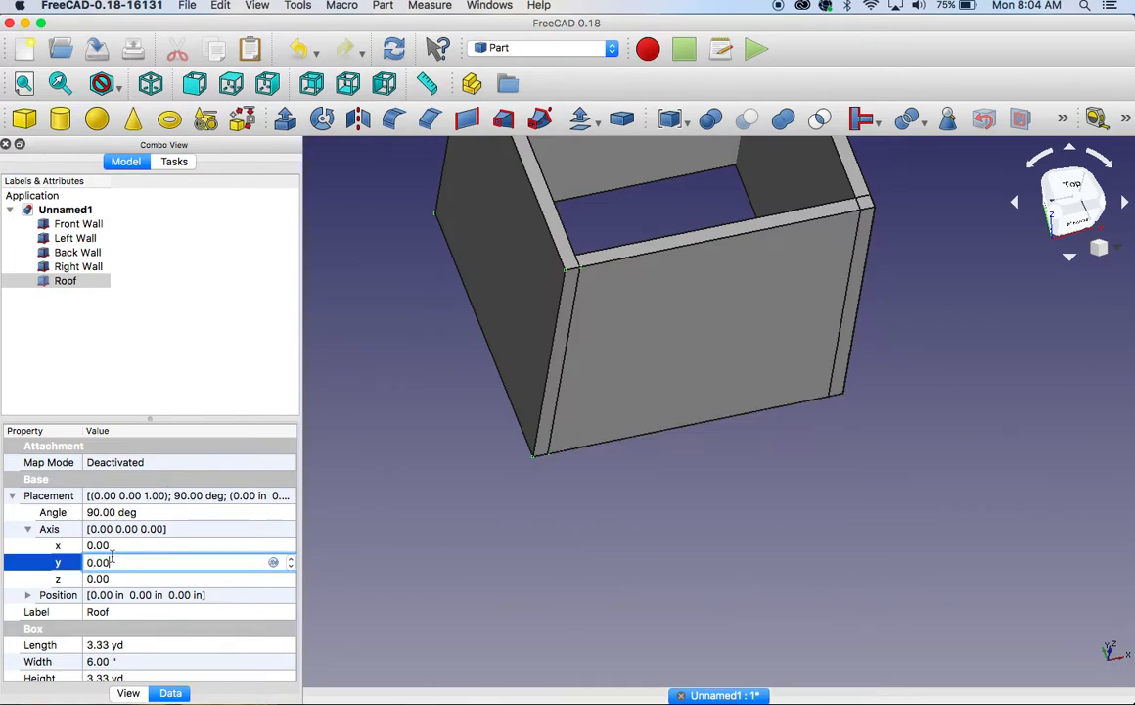
pyautogui.click(111, 546)
pyautogui.write('1.')
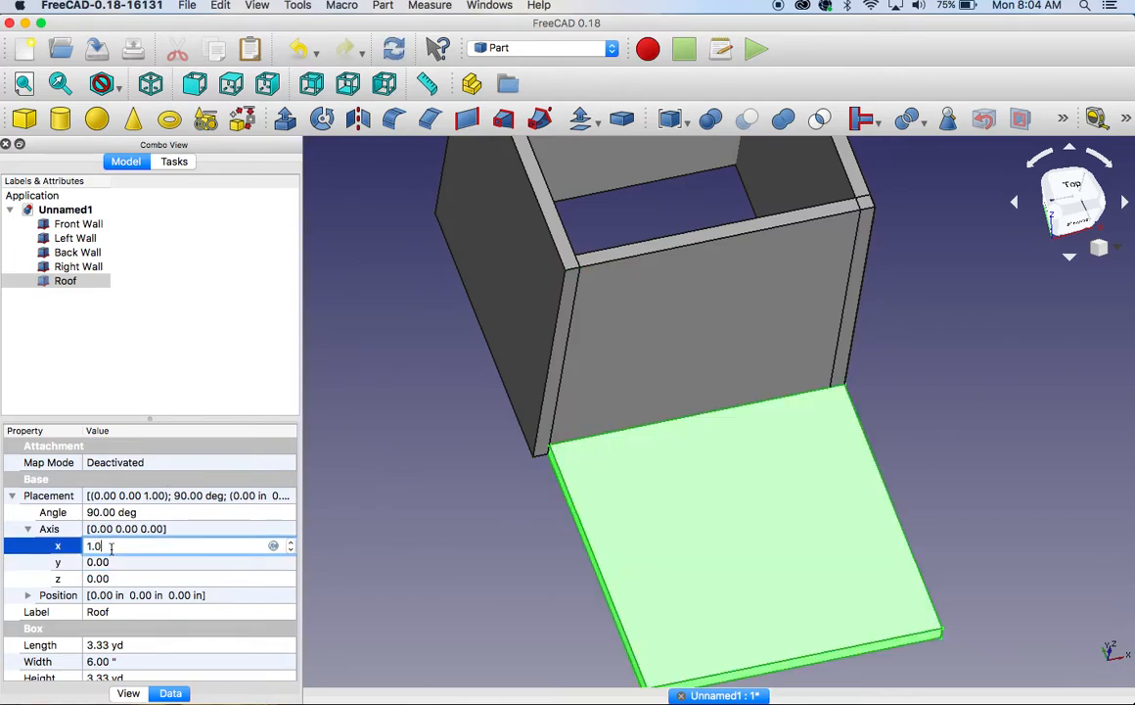
pyautogui.write('00')
pyautogui.click(443, 416)
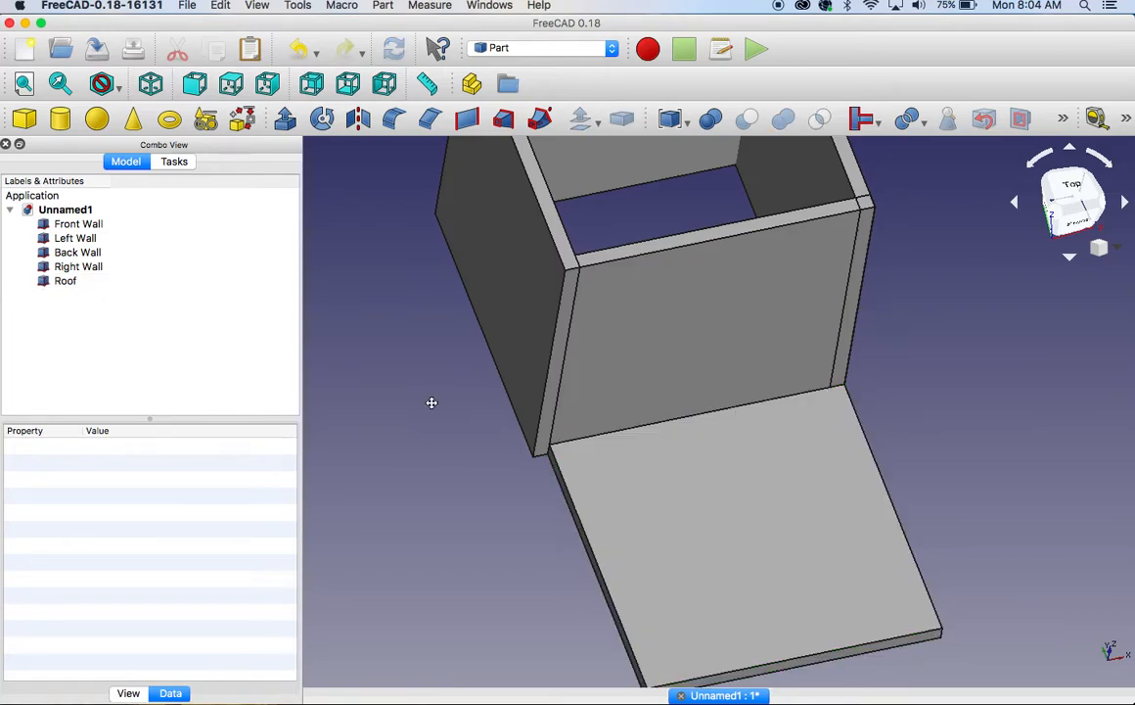
# In the Left view, shift the Roof in increments along the z axis to 4.03 yd, and bring it back to 3.03 yd
pyautogui.moveTo(432, 402); pyautogui.dragTo(388, 307, button='middle')
pyautogui.moveTo(906, 244); pyautogui.dragTo(1049, 416, button='middle')
pyautogui.click(1056, 202)
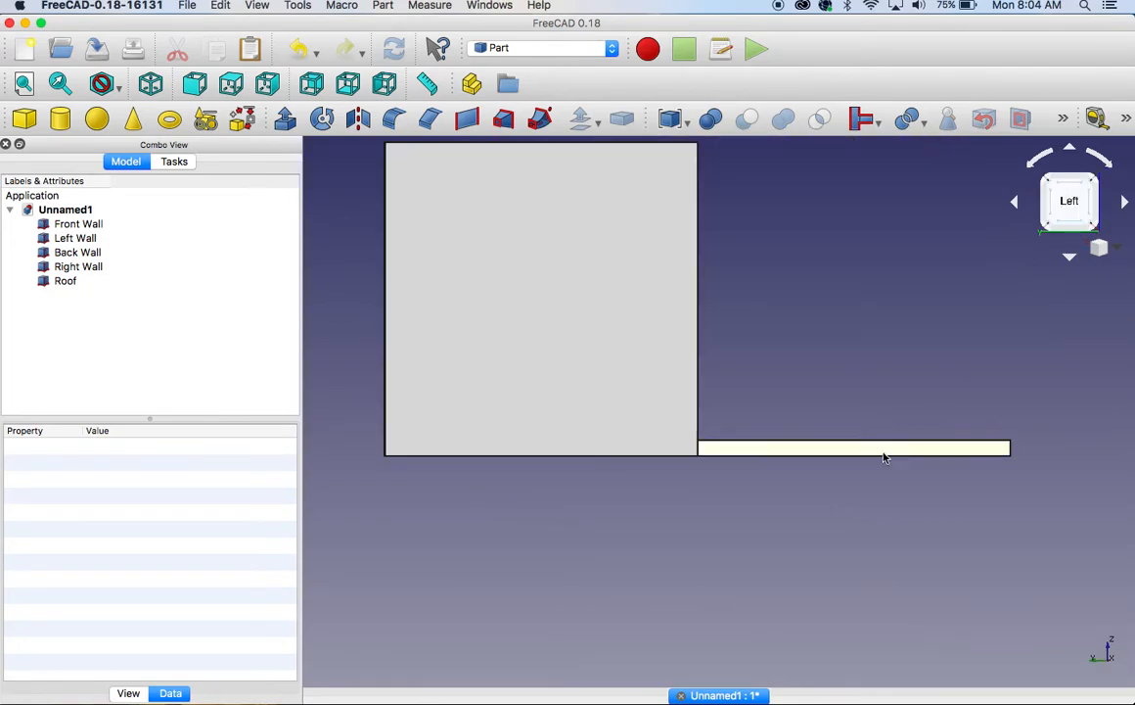
pyautogui.moveTo(850, 303); pyautogui.dragTo(902, 443, button='middle')
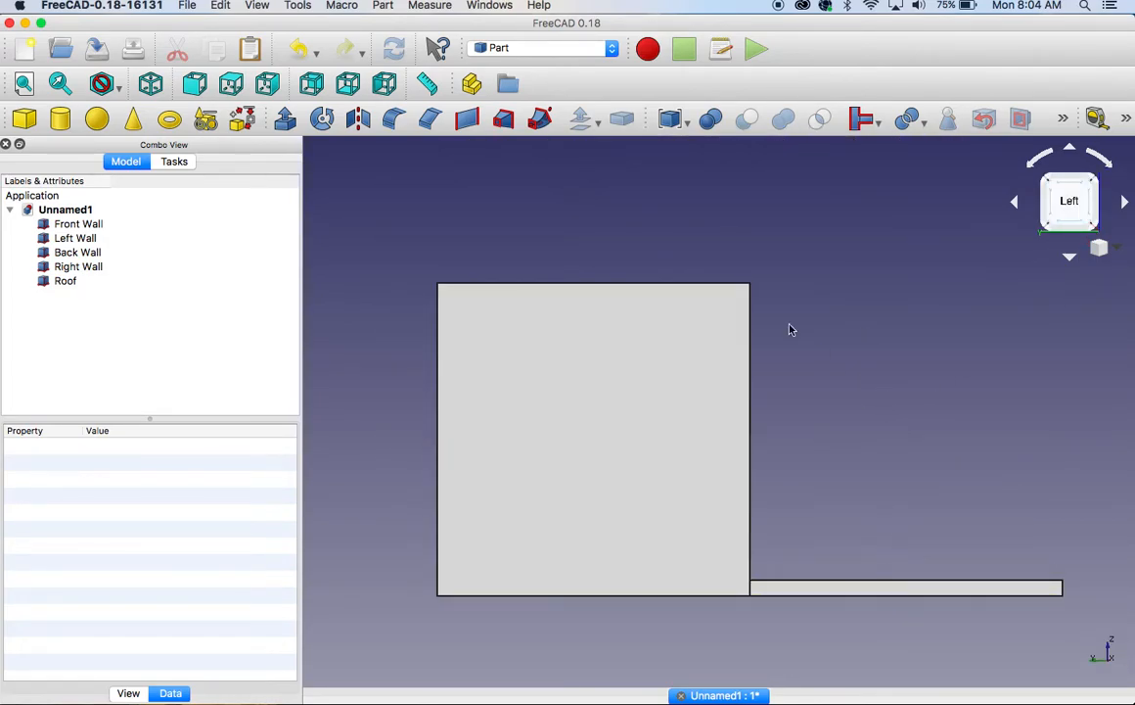
pyautogui.click(62, 281)
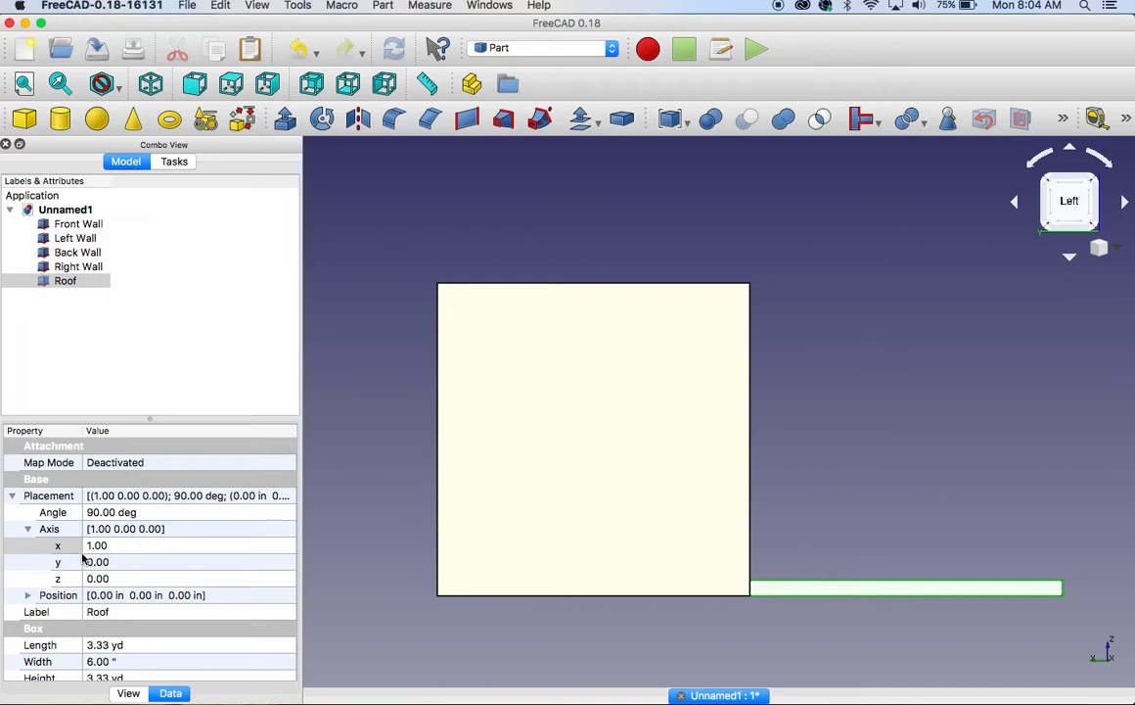
pyautogui.click(28, 595)
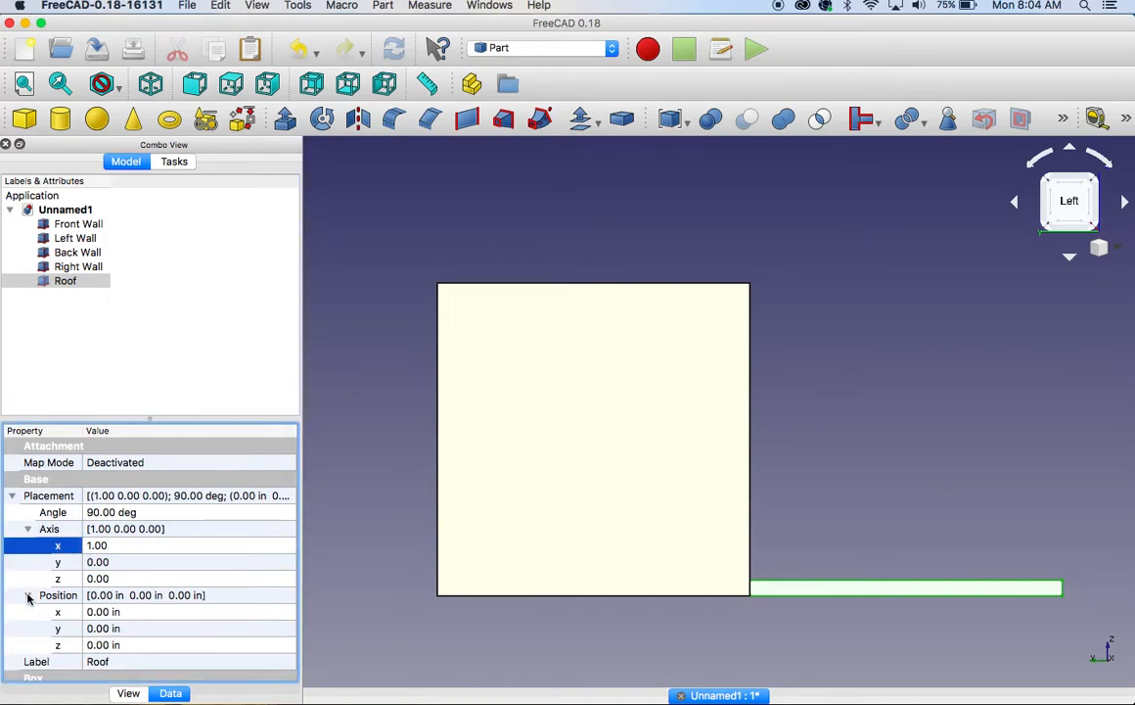
pyautogui.scroll(-1, 111, 587)
pyautogui.click(108, 612)
pyautogui.moveTo(291, 609); pyautogui.dragTo(291, 608)
pyautogui.click(292, 623)
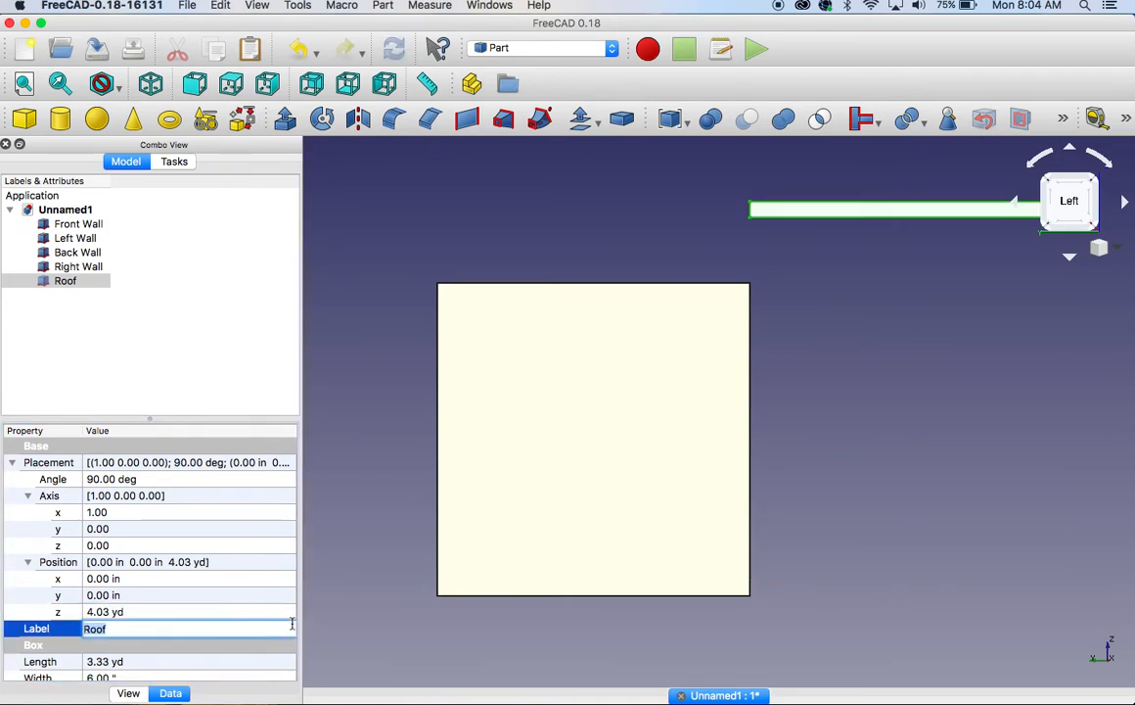
pyautogui.click(226, 611)
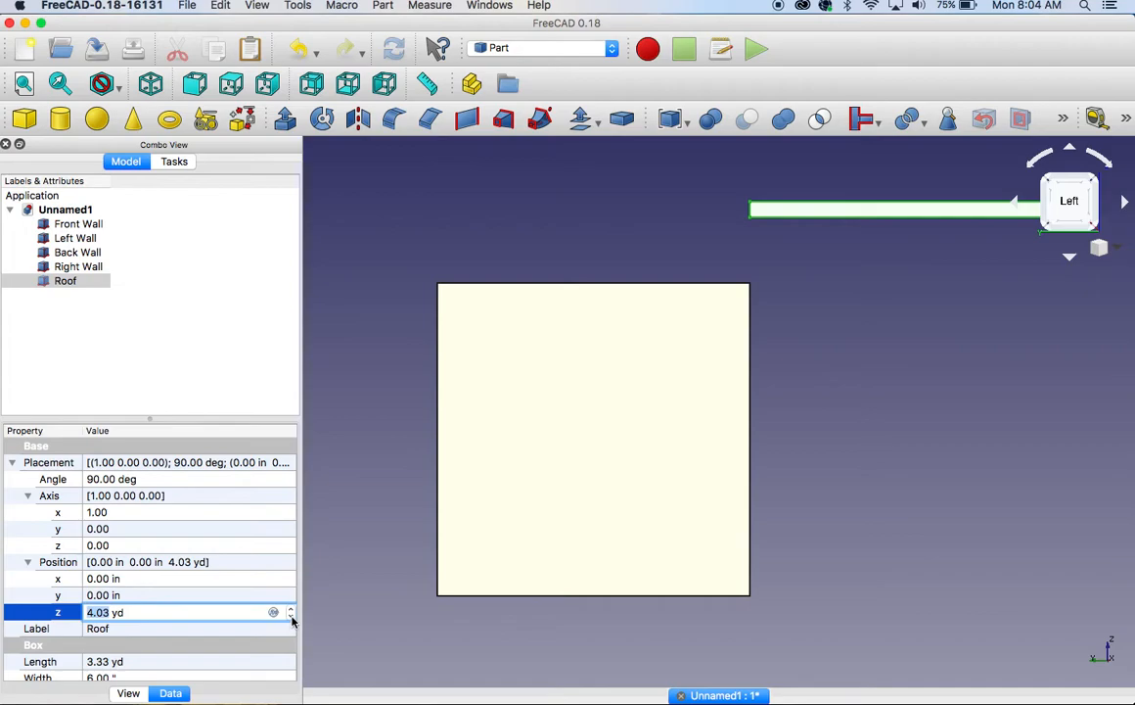
pyautogui.click(292, 615)
# Try a z position of 10 ft for the Roof, and set it to 9.5 ft instead to align it with the wall tops
pyautogui.moveTo(139, 612); pyautogui.dragTo(64, 609)
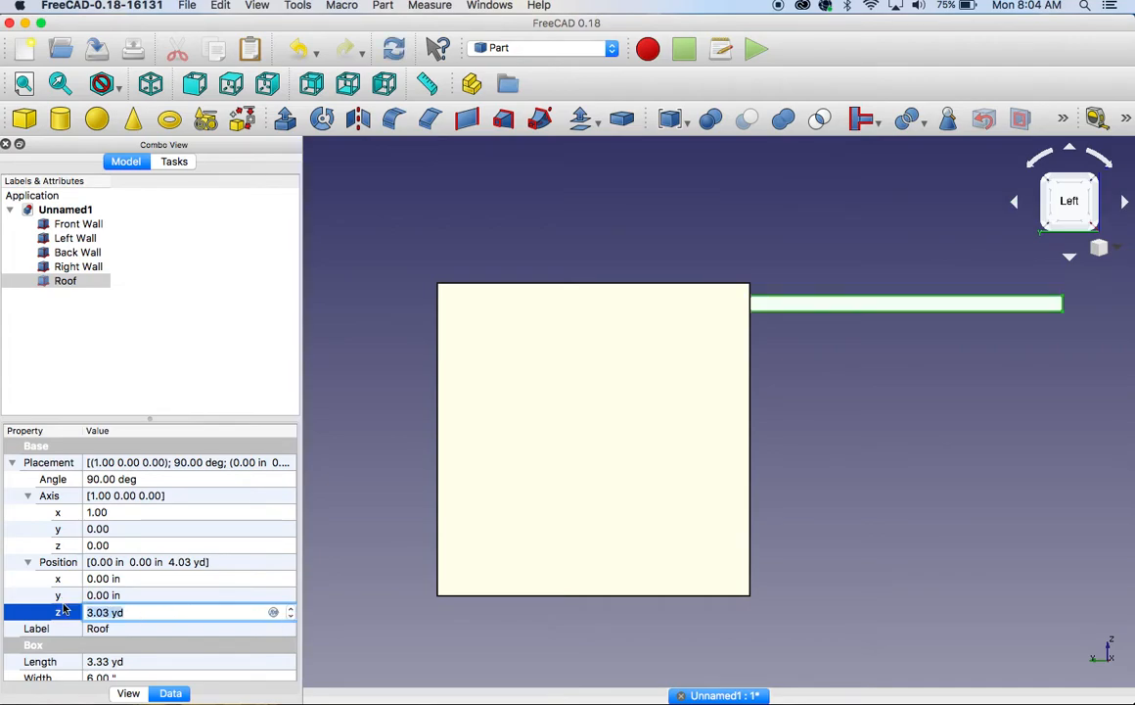
pyautogui.write('10 ft')
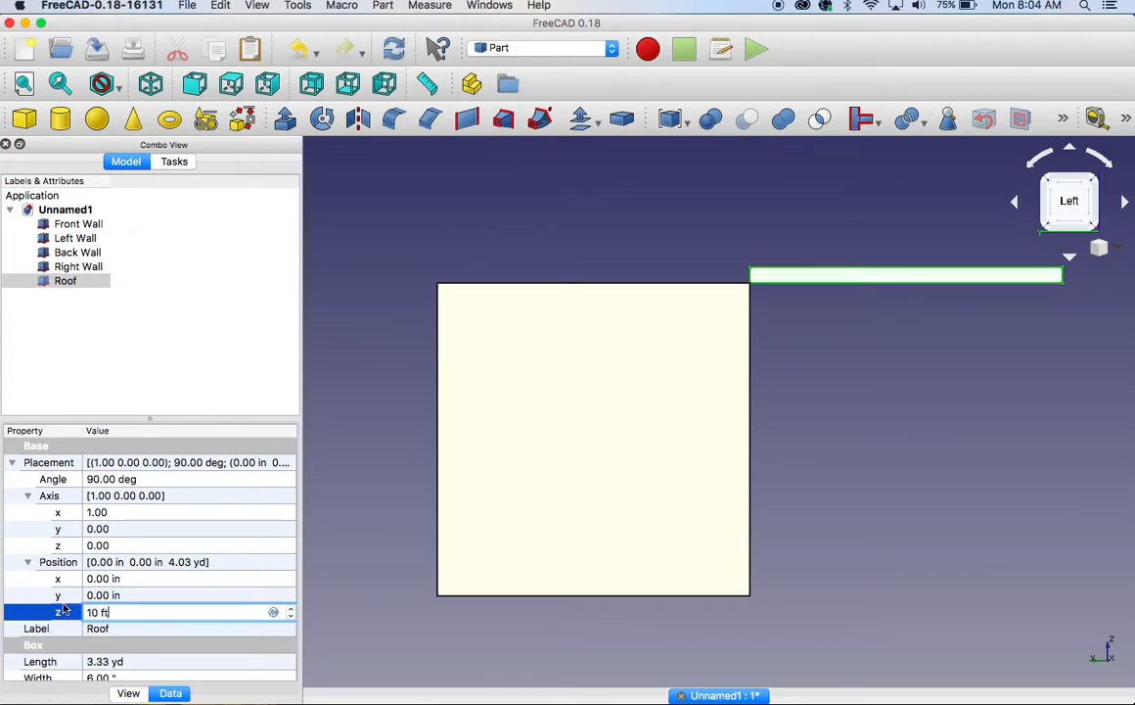
pyautogui.press('BackSpace')
pyautogui.press('BackSpace')
pyautogui.press('BackSpace')
pyautogui.press('BackSpace')
pyautogui.press('BackSpace')
pyautogui.write('9.5 ft')
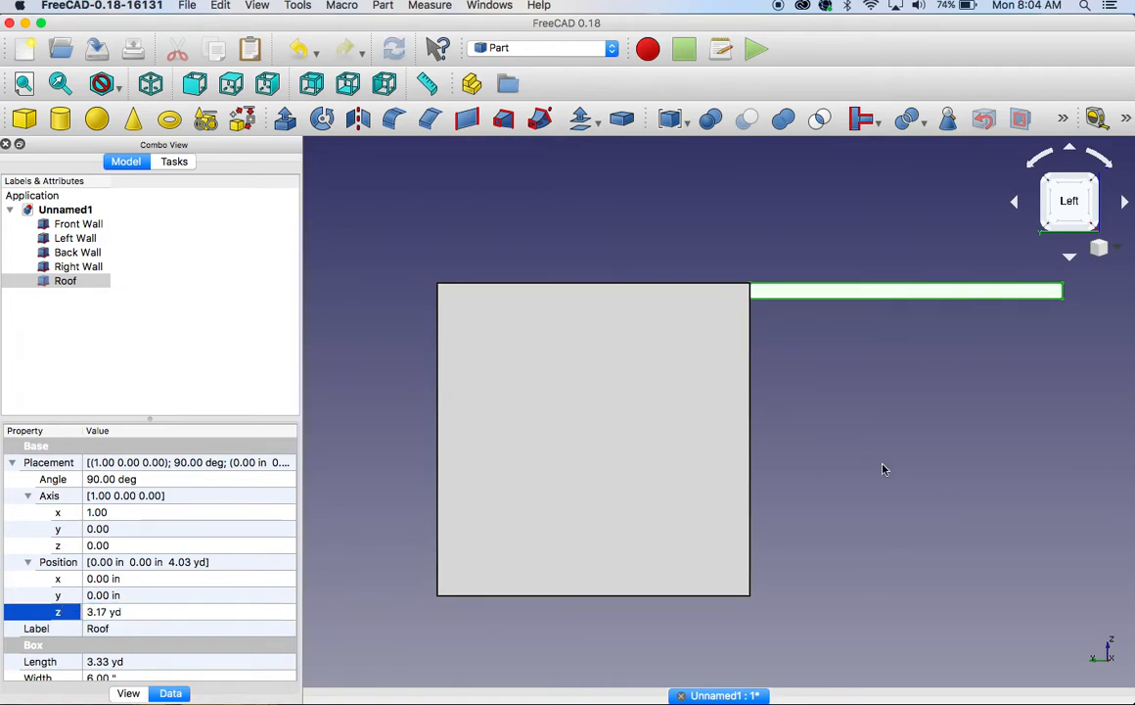
pyautogui.click(885, 469)
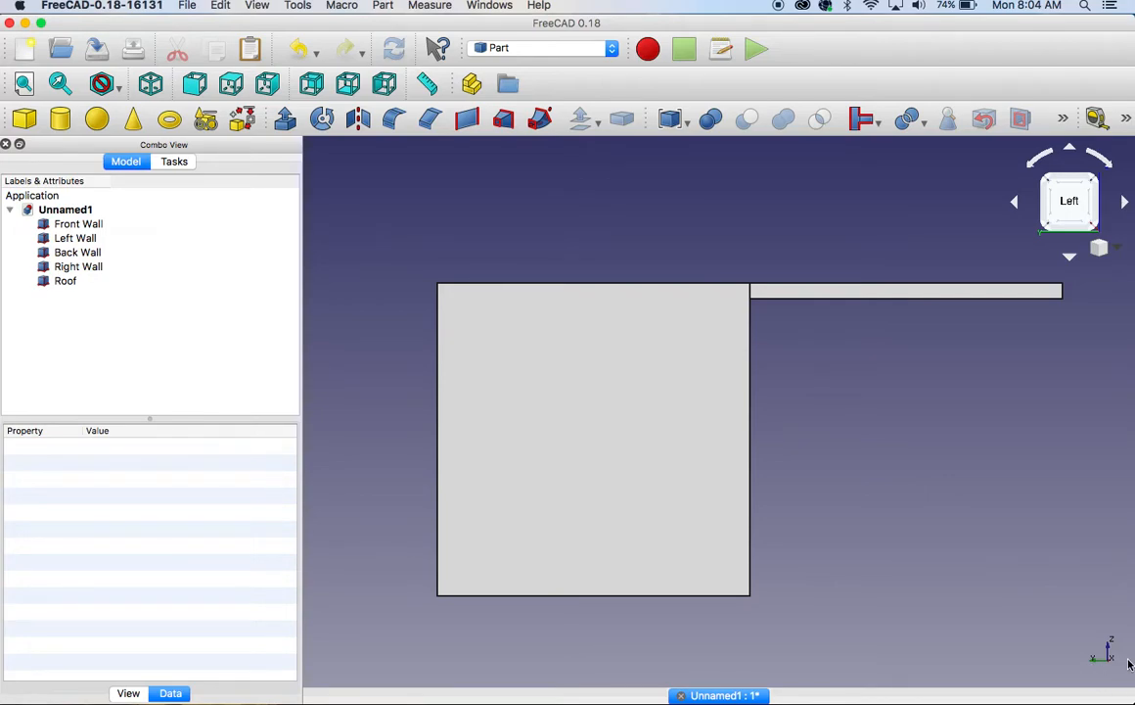
# Shift the Roof in increments along the z axis to 5.17 yd, and set its z position to 10 ft
pyautogui.click(62, 281)
pyautogui.click(119, 579)
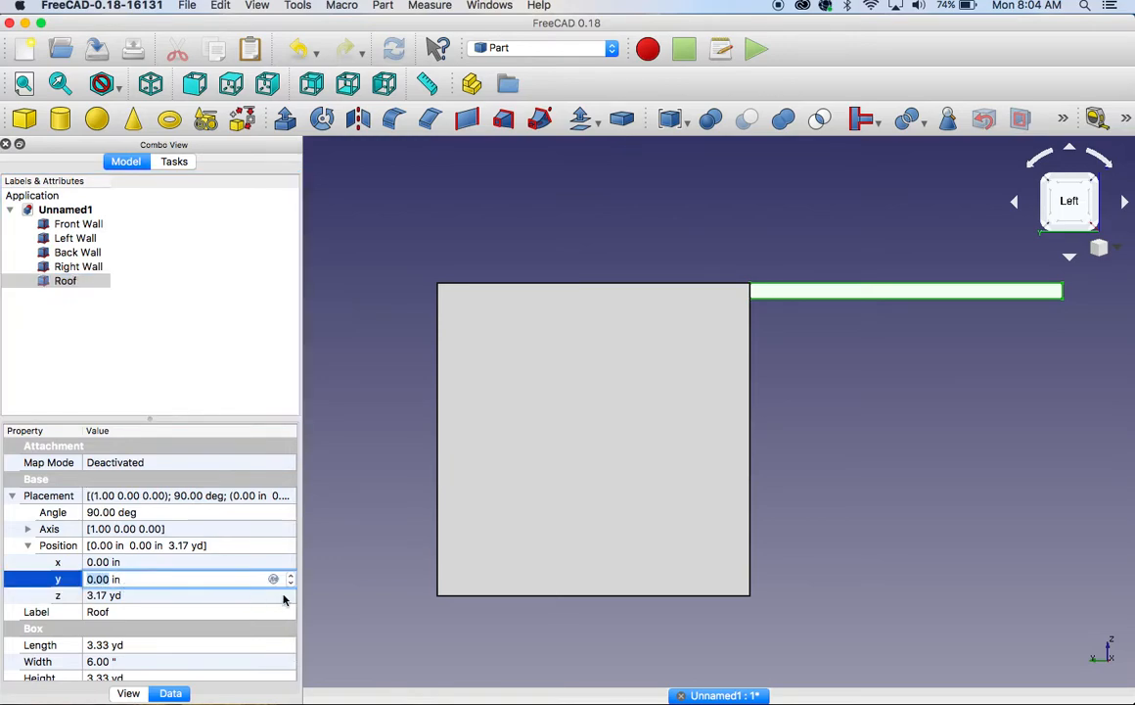
pyautogui.click(291, 593)
pyautogui.click(290, 592)
pyautogui.click(290, 592)
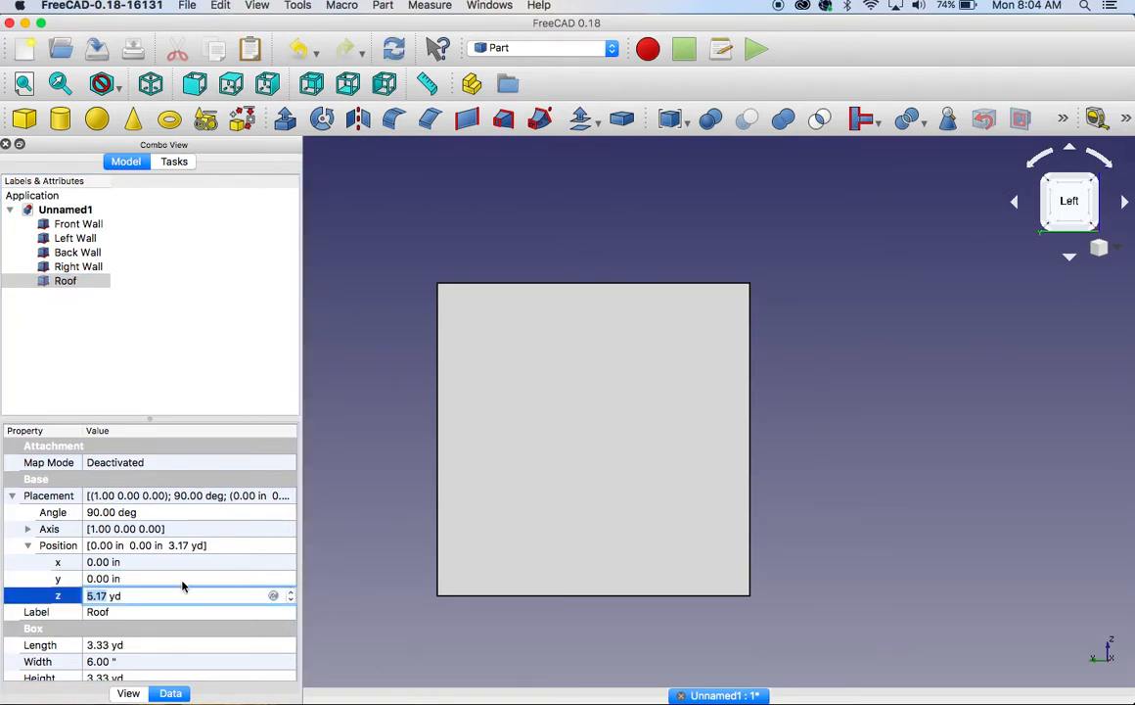
pyautogui.write('10')
pyautogui.press('BackSpace')
pyautogui.press('BackSpace')
pyautogui.write('ft')
pyautogui.press('Return')
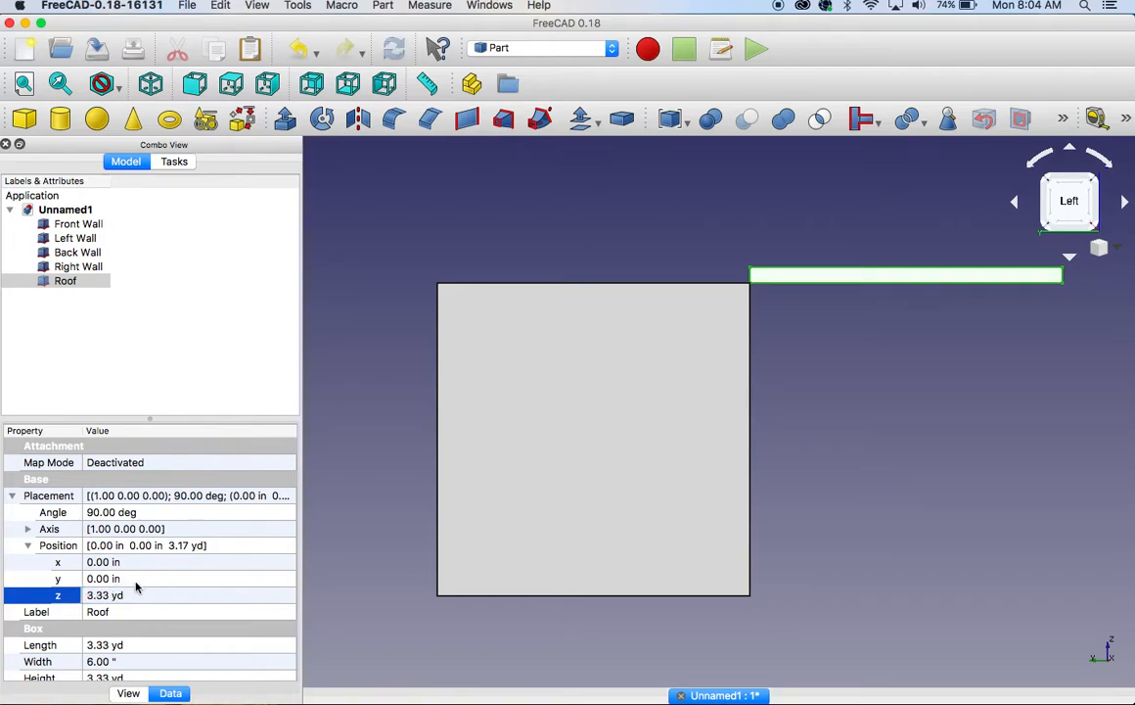
# Set the z position of the Roof back to 9.5 ft
pyautogui.click(123, 593)
pyautogui.doubleClick(107, 595)
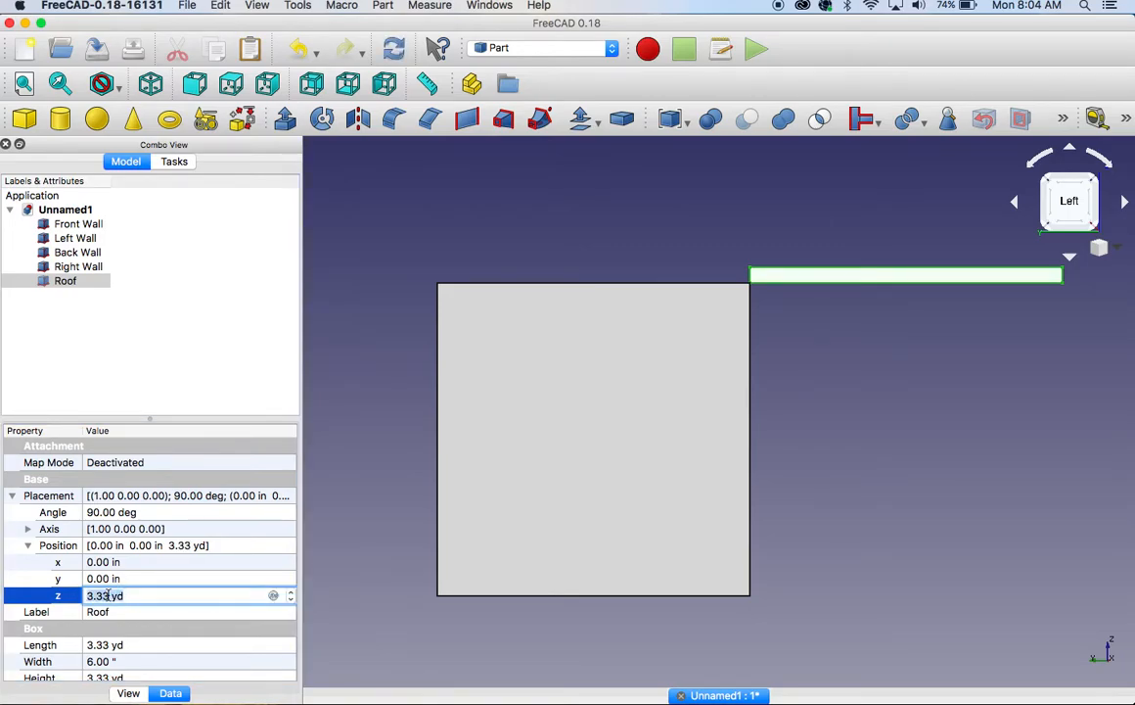
pyautogui.write('9.5 ft')
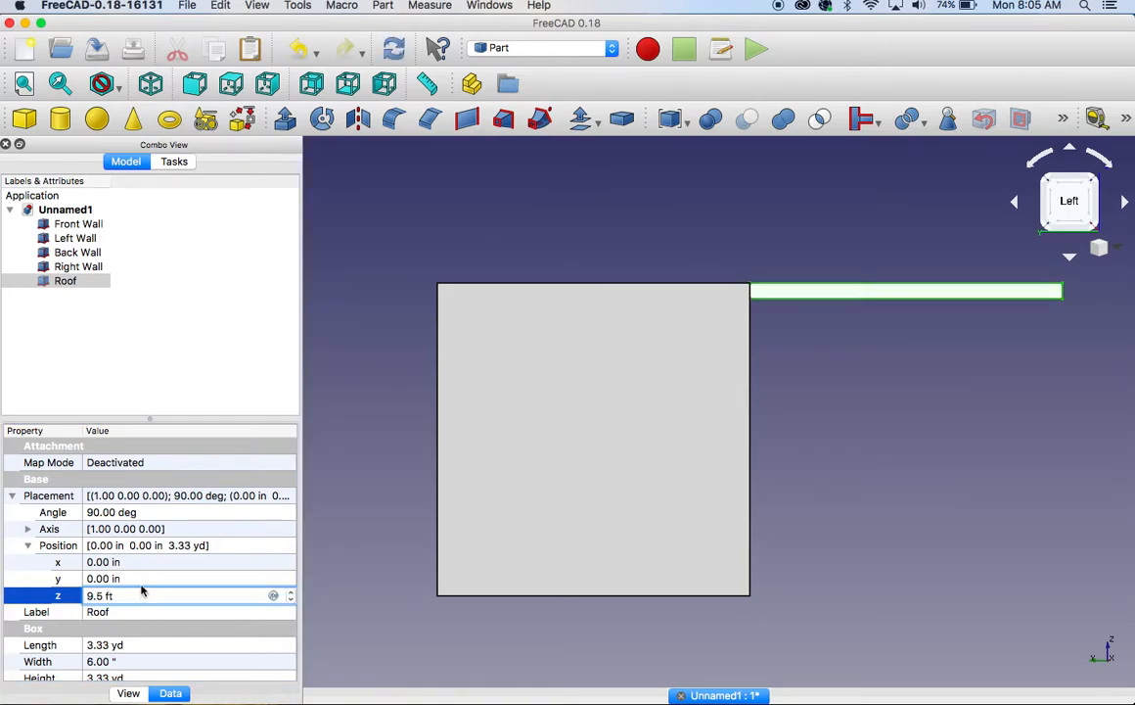
# Shift the Roof in increments along the y axis to -5 in
pyautogui.click(135, 583)
pyautogui.moveTo(138, 579); pyautogui.dragTo(74, 578)
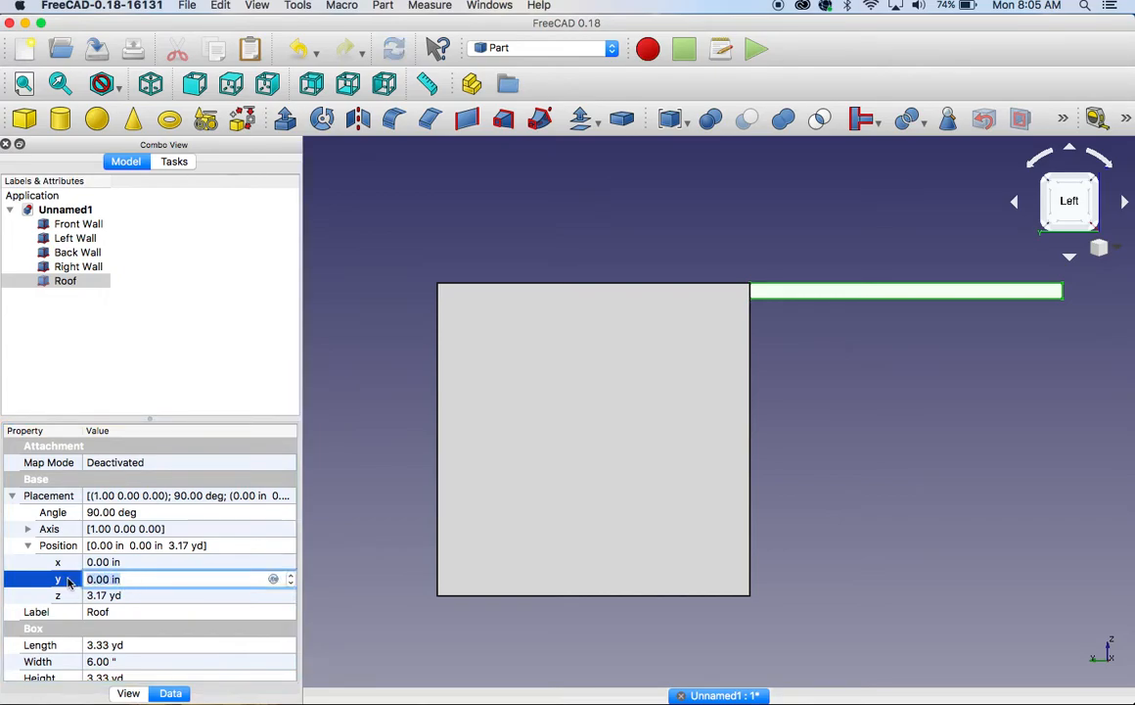
pyautogui.click(291, 584)
pyautogui.click(290, 585)
pyautogui.click(290, 584)
pyautogui.click(291, 585)
pyautogui.click(291, 585)
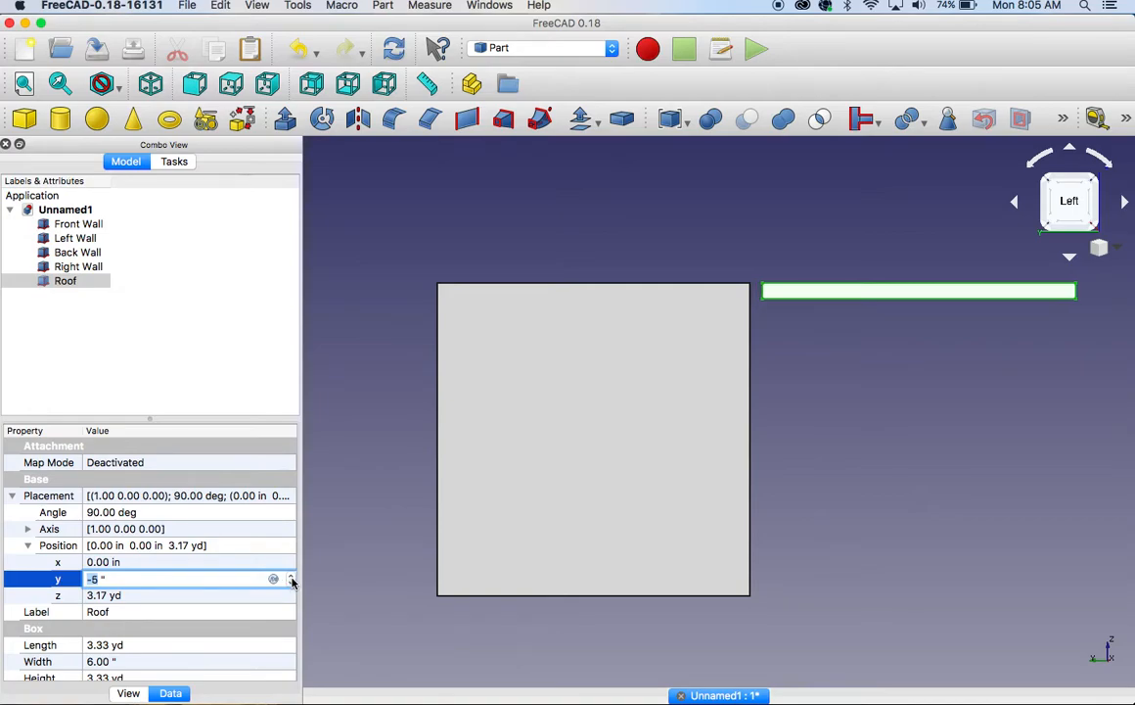
# Shift the Roof in increments in the positive y direction, over the walls and beyond them, to 4.03 yd
pyautogui.click(291, 576)
pyautogui.click(291, 575)
pyautogui.click(291, 576)
pyautogui.click(291, 576)
pyautogui.click(291, 576)
pyautogui.click(291, 575)
pyautogui.click(291, 576)
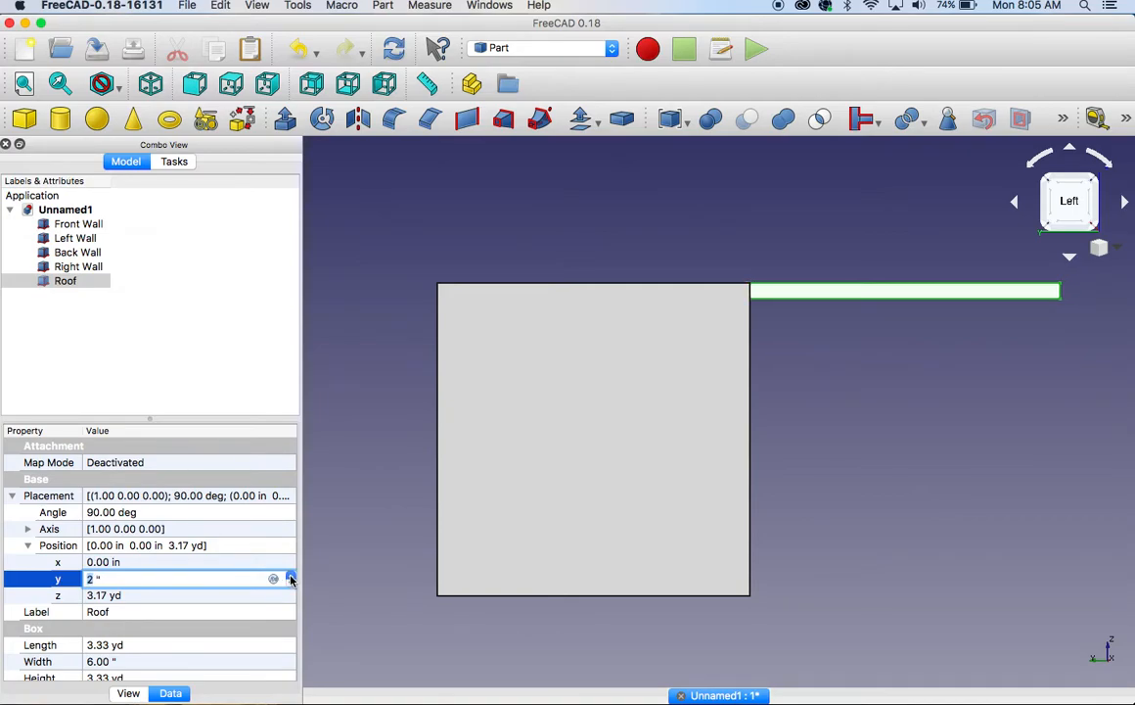
pyautogui.click(291, 575)
pyautogui.click(291, 576)
pyautogui.click(291, 575)
pyautogui.click(290, 576)
pyautogui.click(291, 575)
pyautogui.click(291, 576)
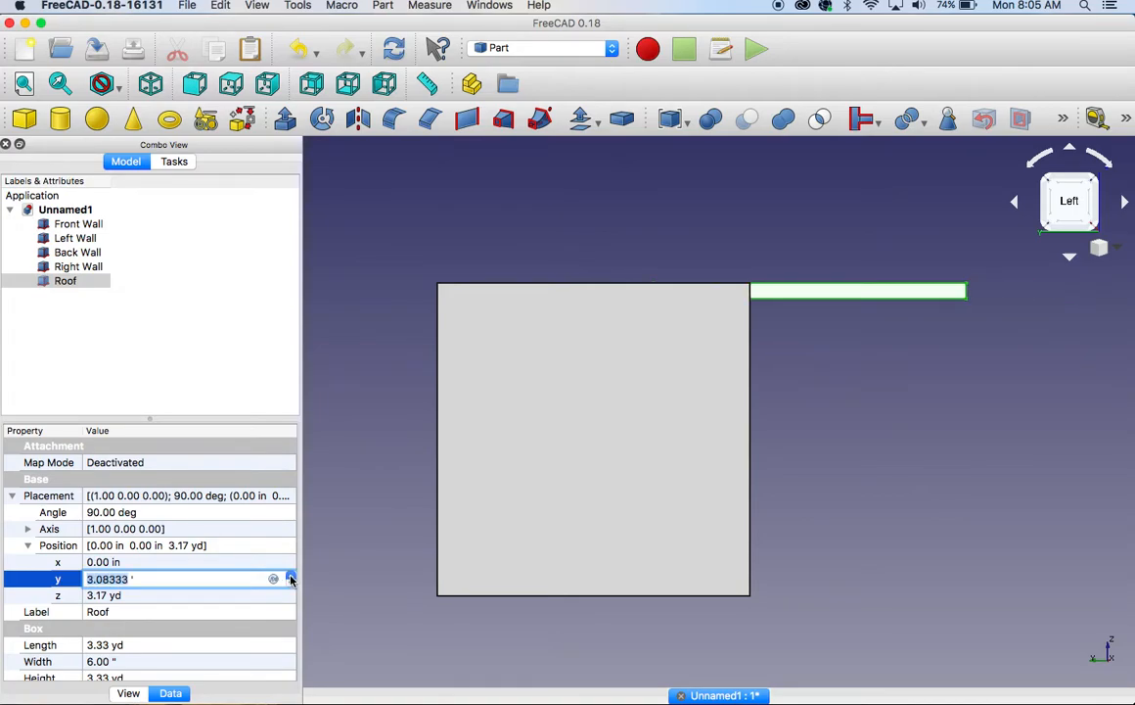
pyautogui.click(291, 575)
pyautogui.click(291, 575)
pyautogui.click(290, 577)
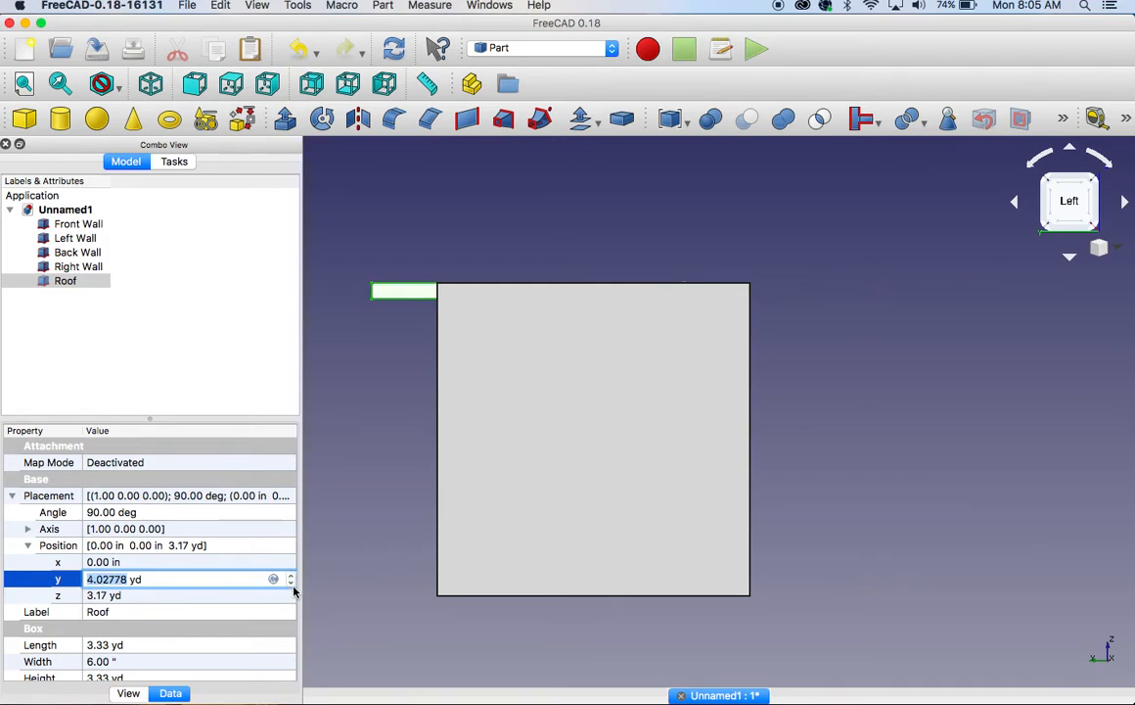
# Set the y position of the Roof to 10 ft and deselect it
pyautogui.click(291, 583)
pyautogui.write('10')
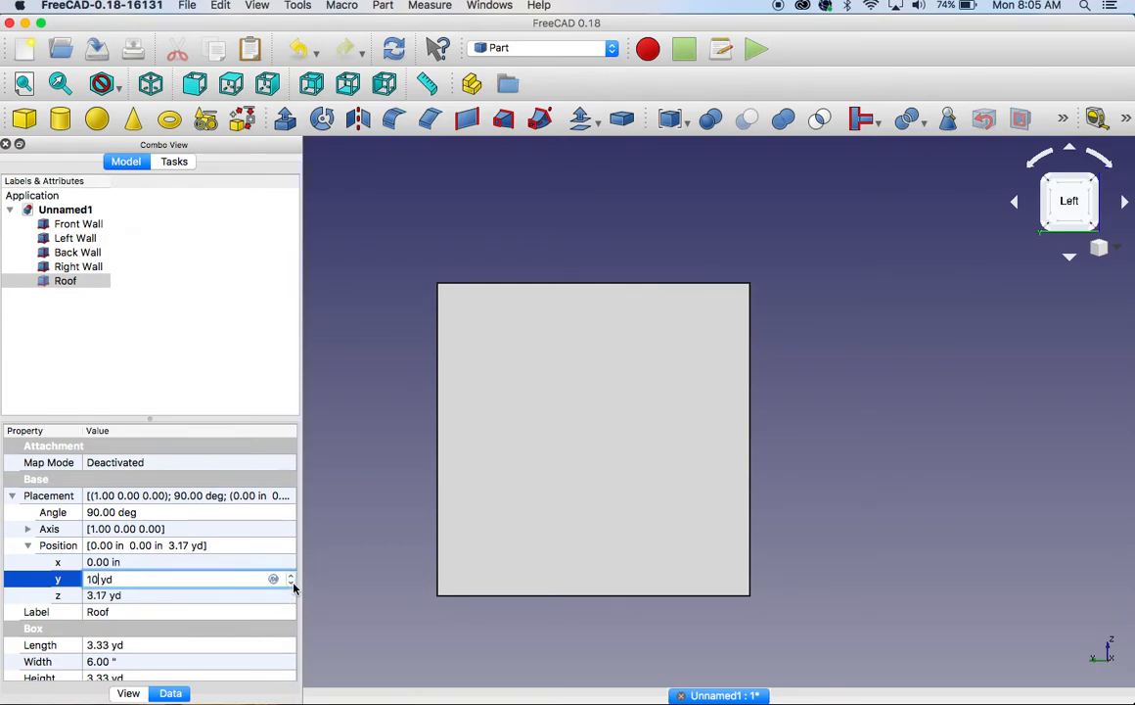
pyautogui.write(' ft')
pyautogui.press('Return')
pyautogui.click(882, 316)
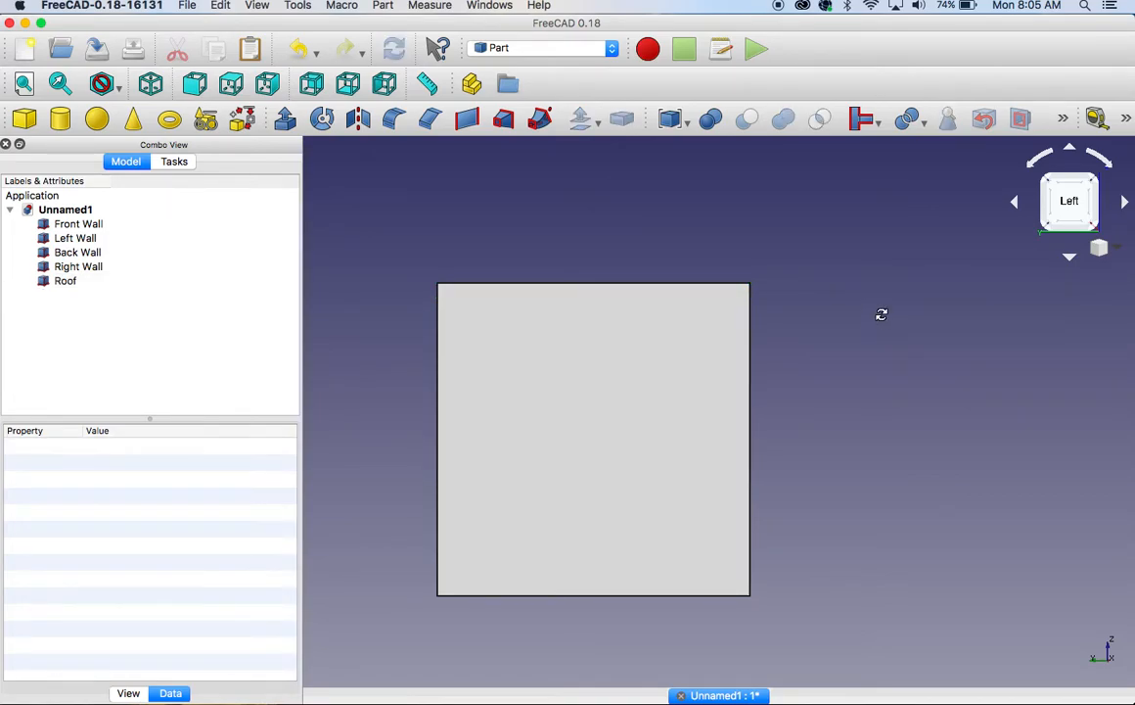
# Examine the roofed building from several angles, including the roof's fit on the walls and the underside
pyautogui.moveTo(882, 408); pyautogui.dragTo(793, 451)
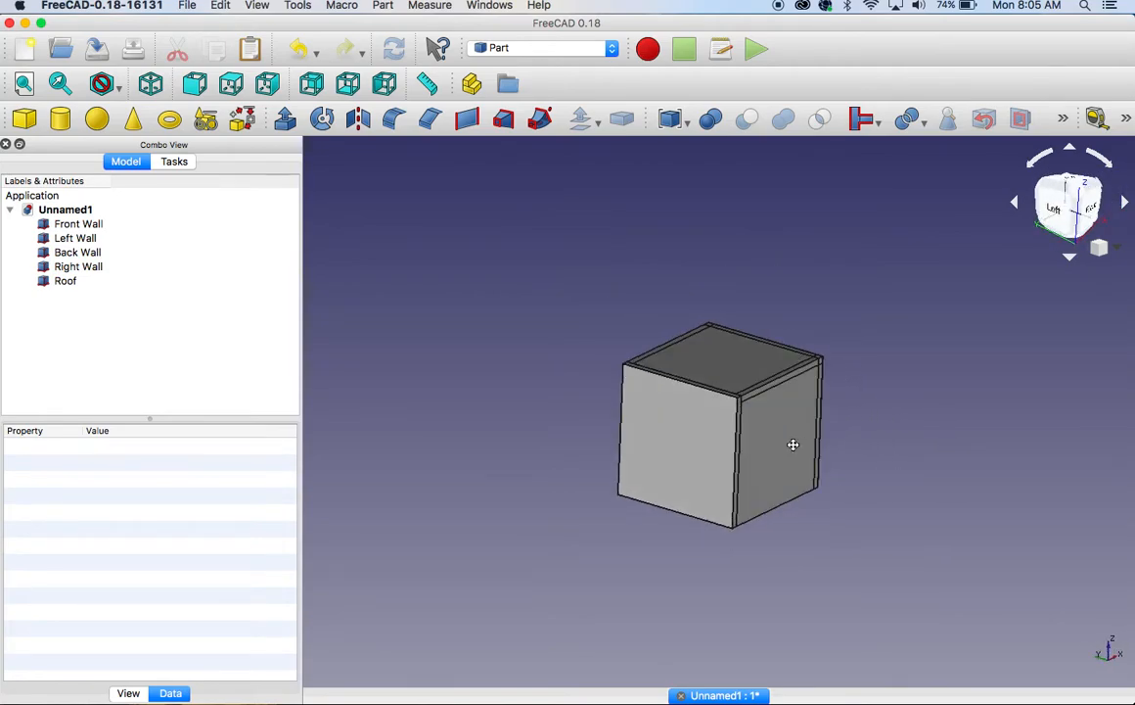
pyautogui.click(792, 451)
pyautogui.click(21, 79)
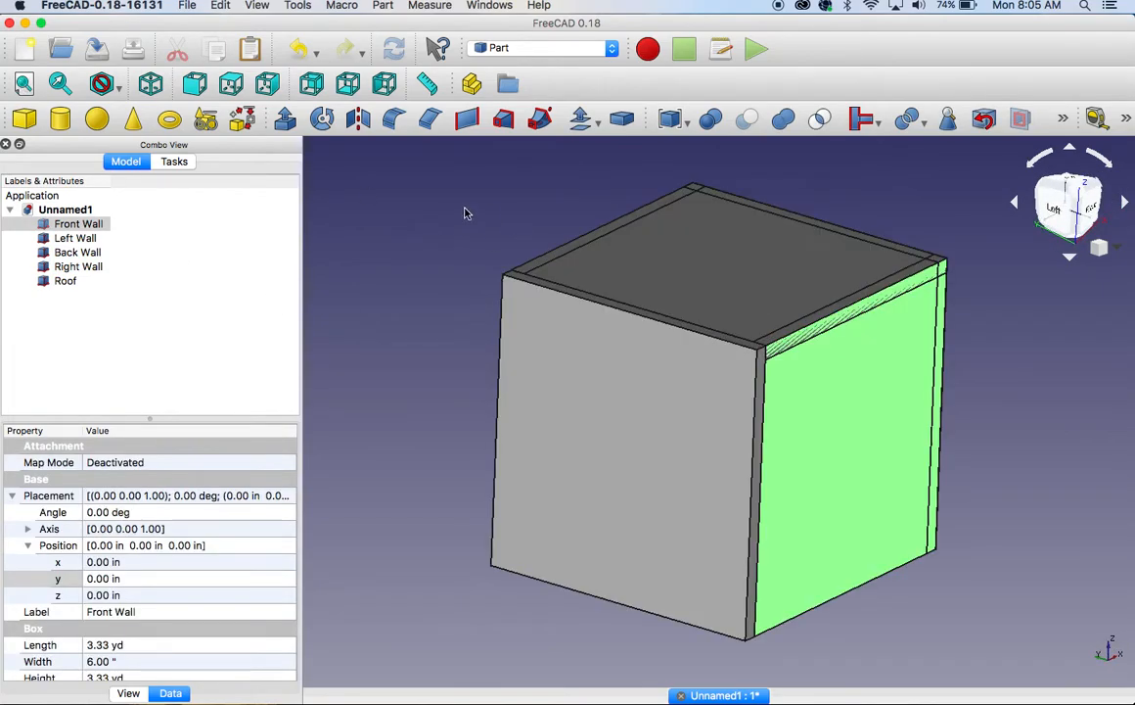
pyautogui.click(391, 290)
pyautogui.moveTo(423, 375); pyautogui.dragTo(466, 333)
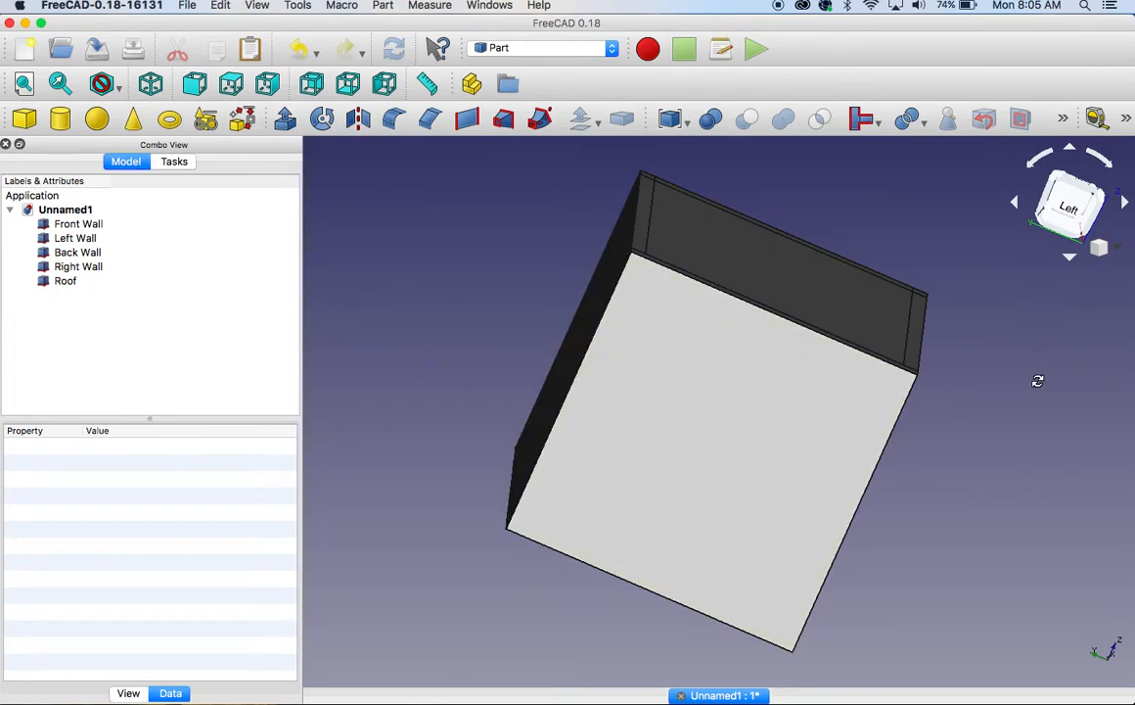
pyautogui.moveTo(1038, 381); pyautogui.dragTo(887, 330)
pyautogui.click(887, 334)
# In the Front view, add a cube and rename it Front Door
pyautogui.press('1')
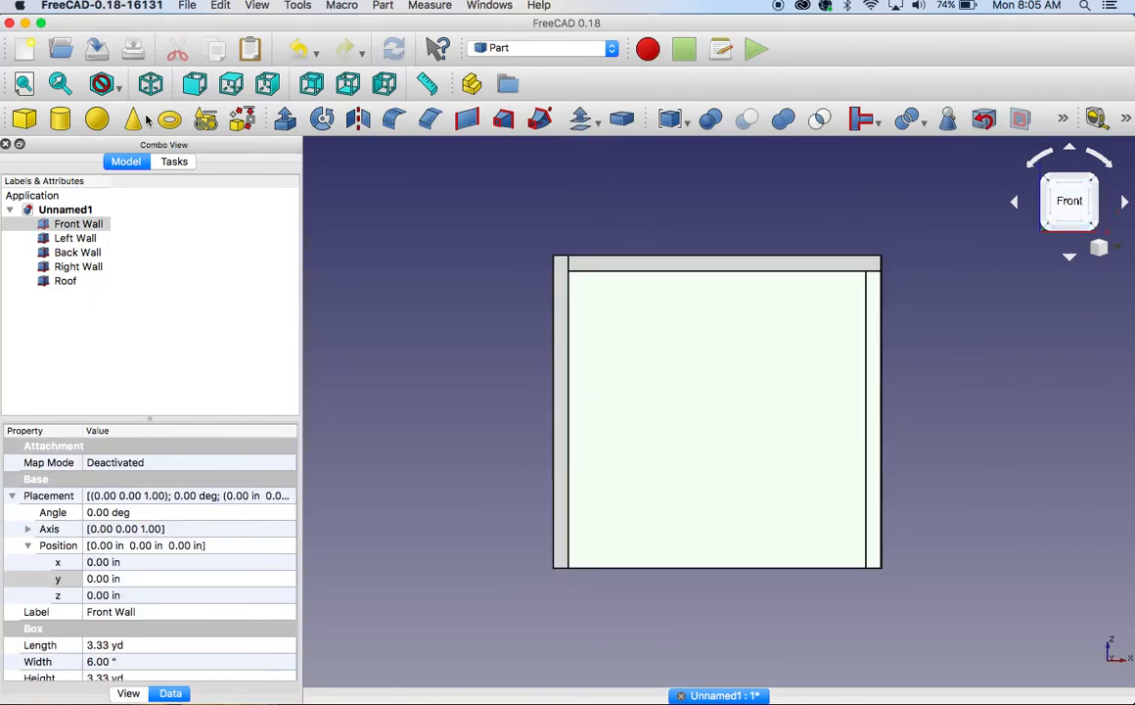
pyautogui.click(25, 118)
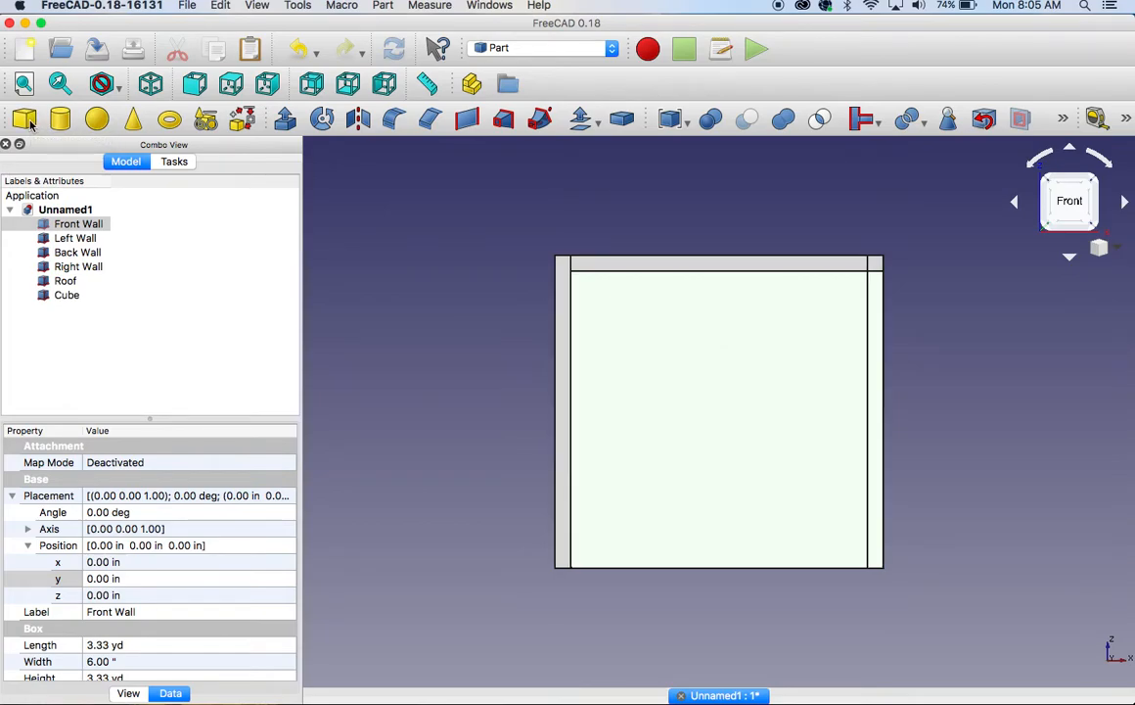
pyautogui.click(71, 297)
pyautogui.rightClick(71, 298)
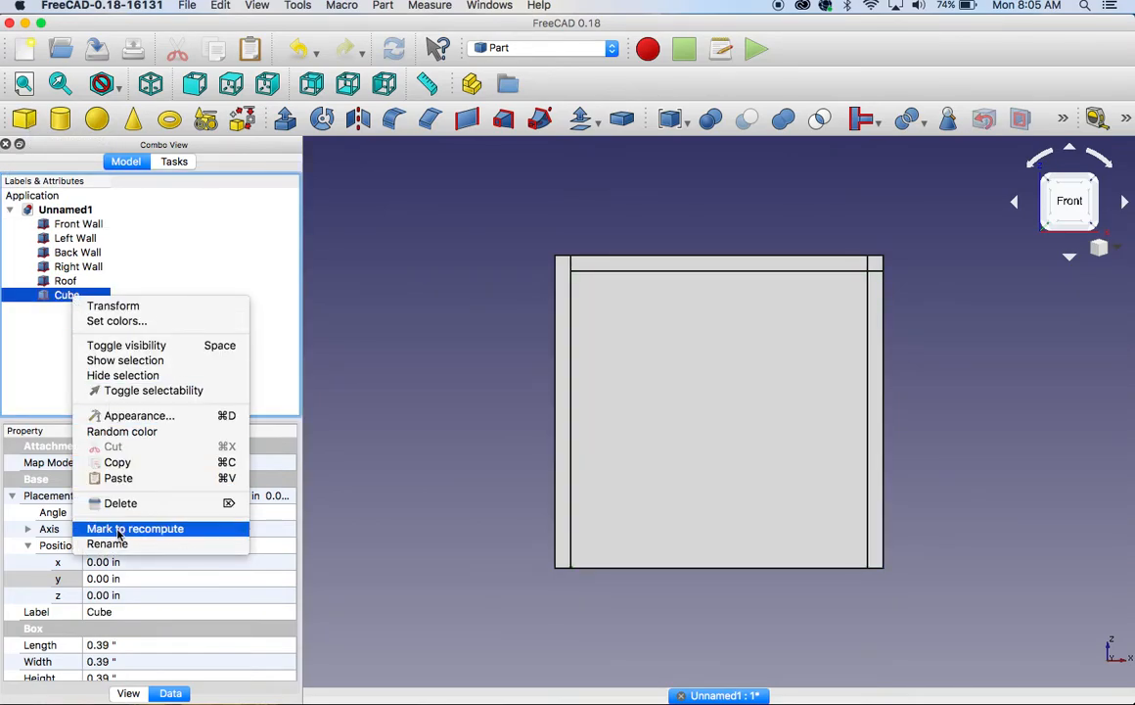
pyautogui.click(108, 544)
pyautogui.write('Front Door')
pyautogui.click(96, 347)
# Set the Front Door's height to 6 ft and its length to 3 ft
pyautogui.click(65, 299)
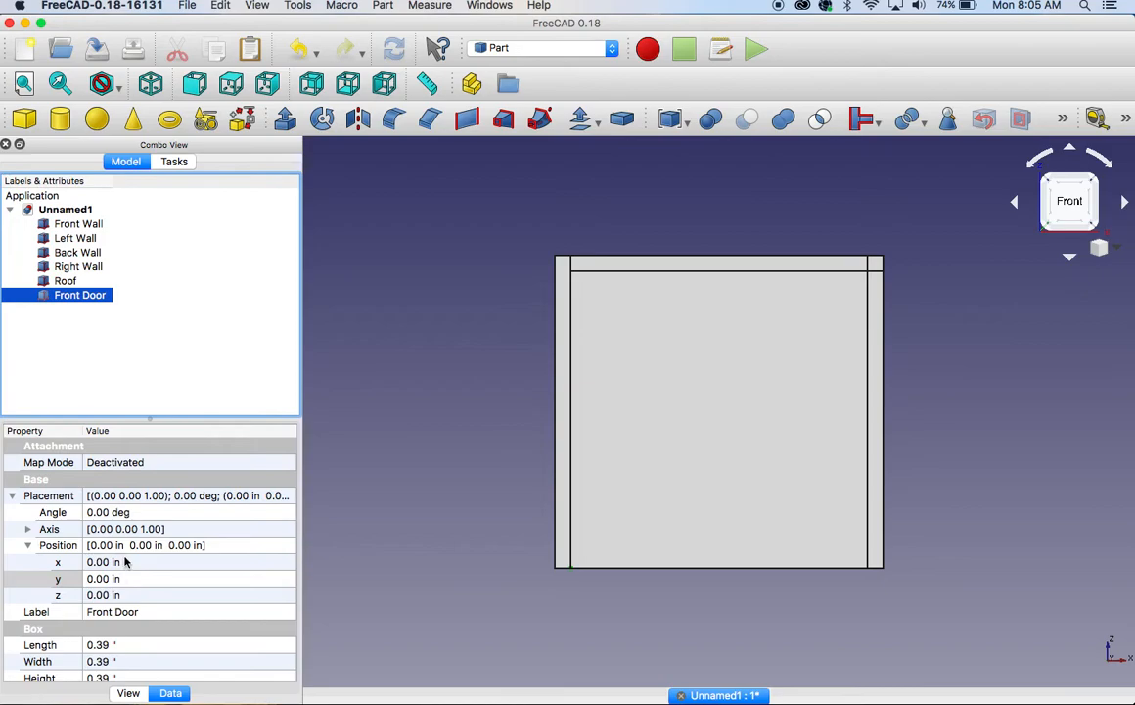
pyautogui.scroll(-1, 145, 599)
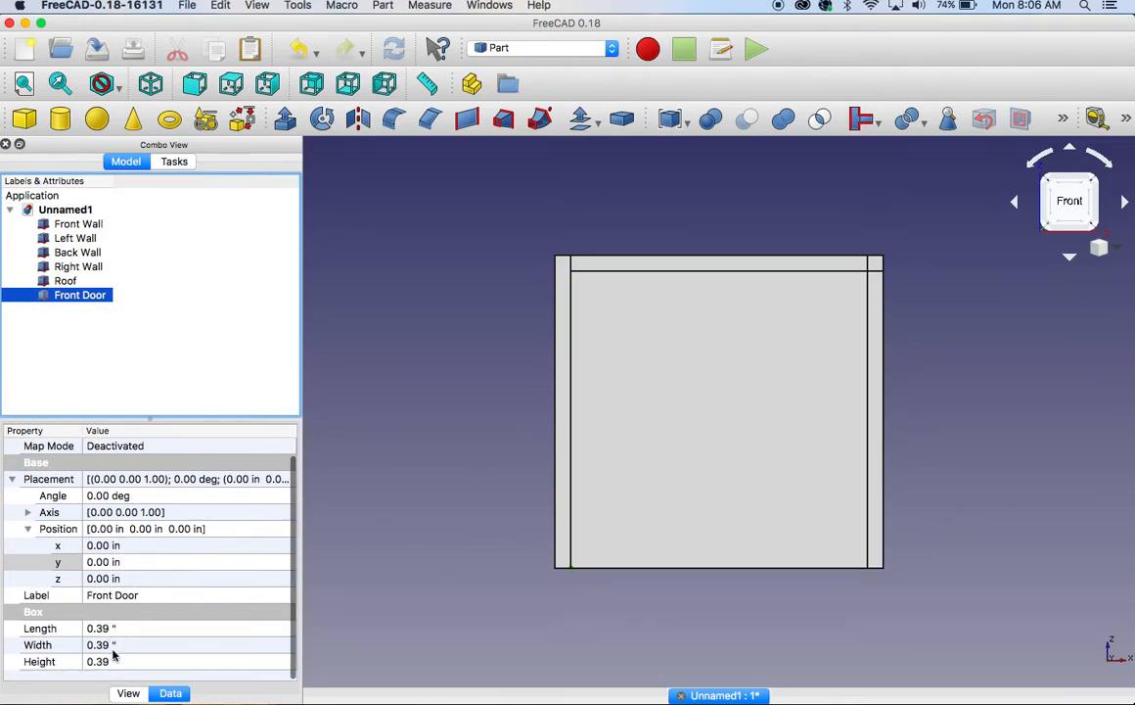
pyautogui.click(105, 661)
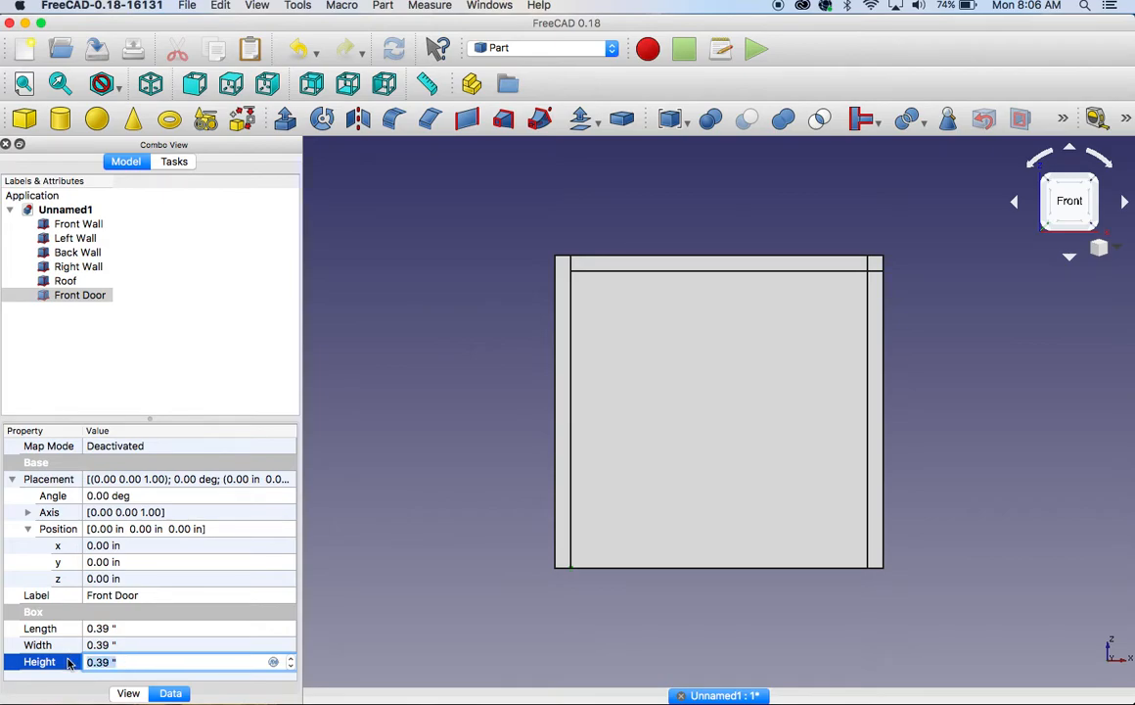
pyautogui.write('6 ft')
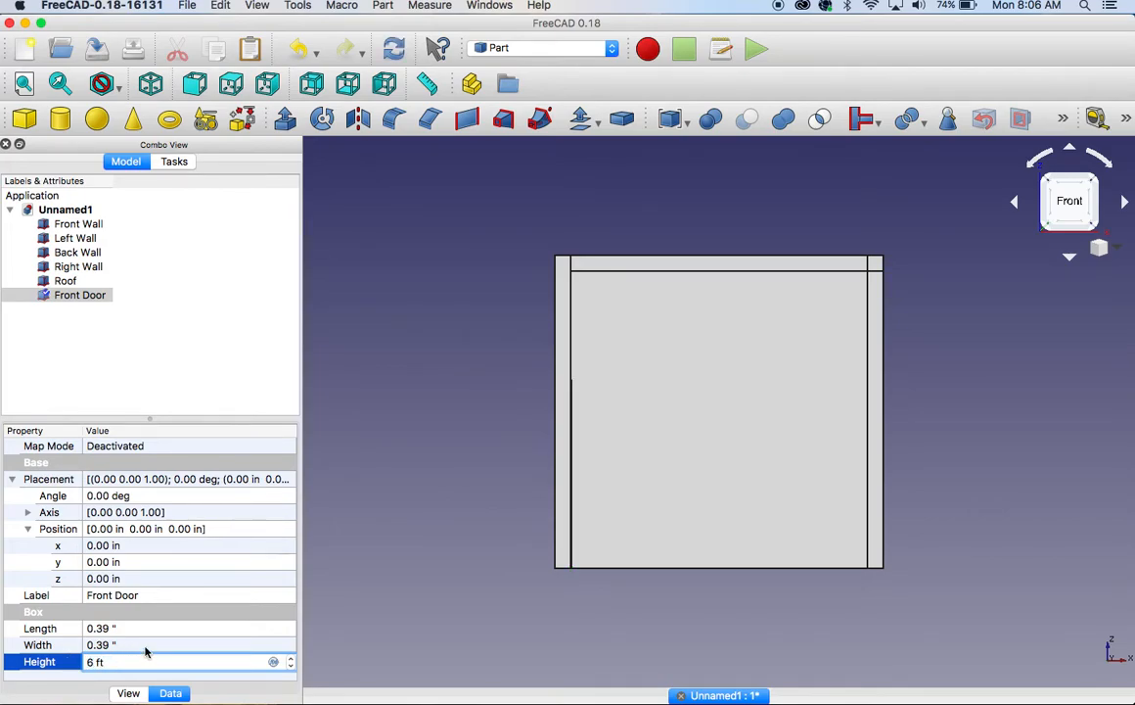
pyautogui.click(126, 628)
pyautogui.moveTo(139, 628); pyautogui.dragTo(83, 628)
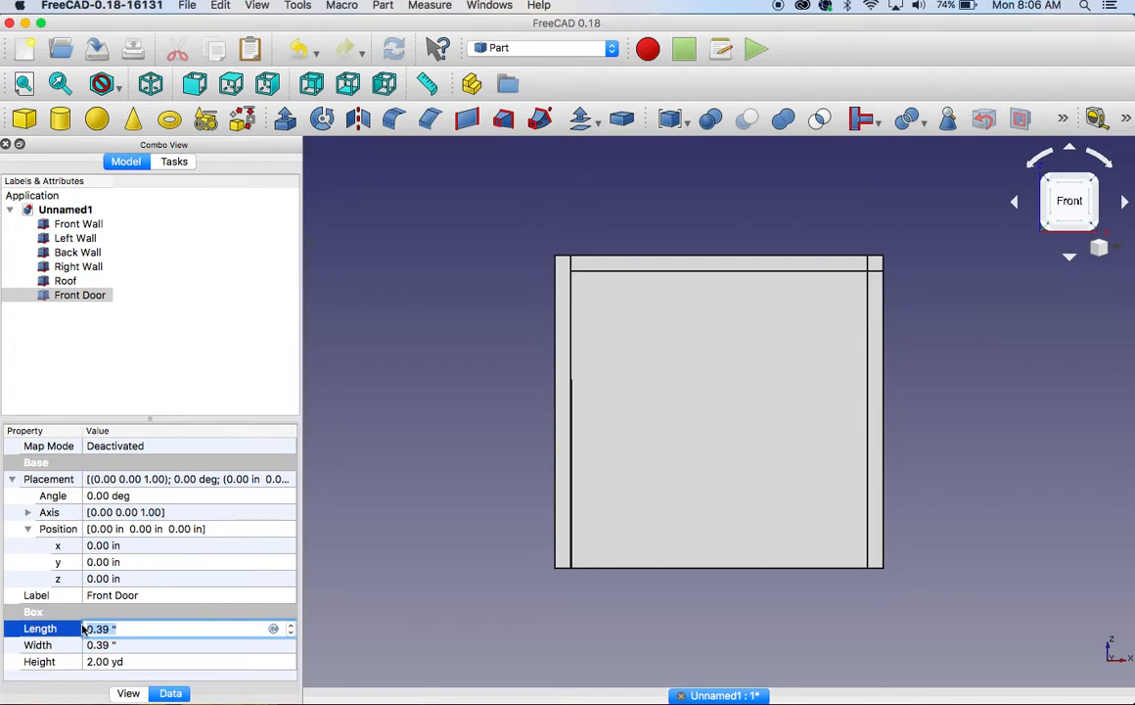
pyautogui.write('3 ft')
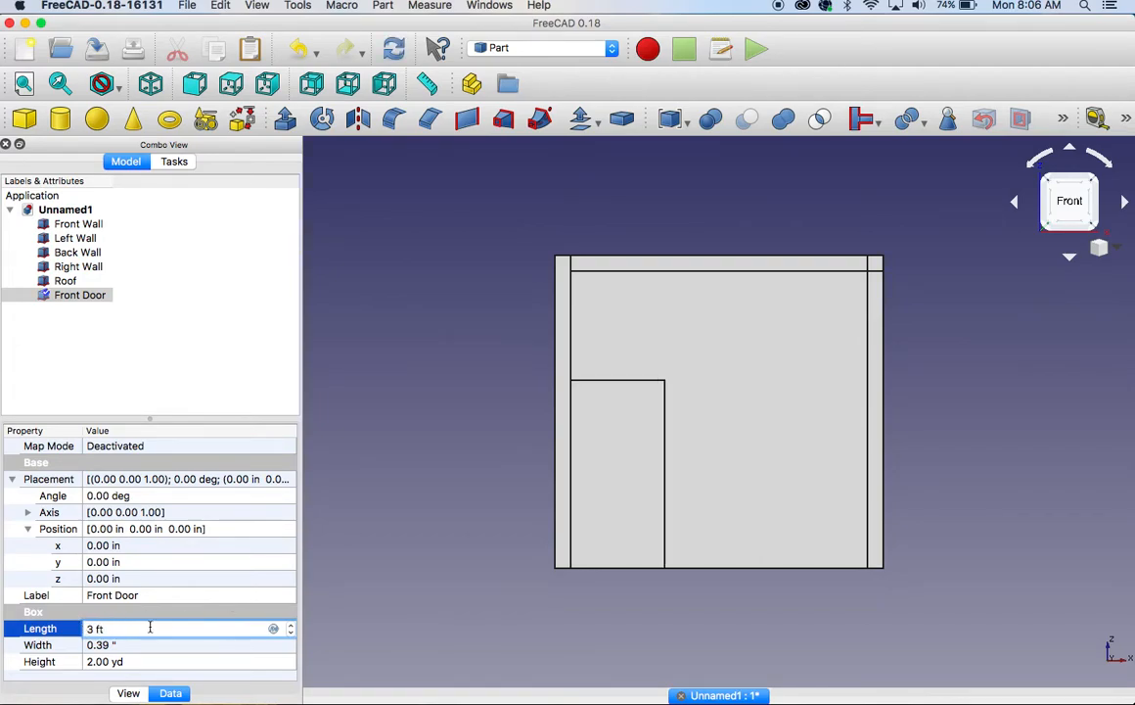
# Set the Front Door's width to 3 ft and deselect it
pyautogui.click(119, 646)
pyautogui.click(120, 645)
pyautogui.moveTo(119, 645); pyautogui.dragTo(79, 651)
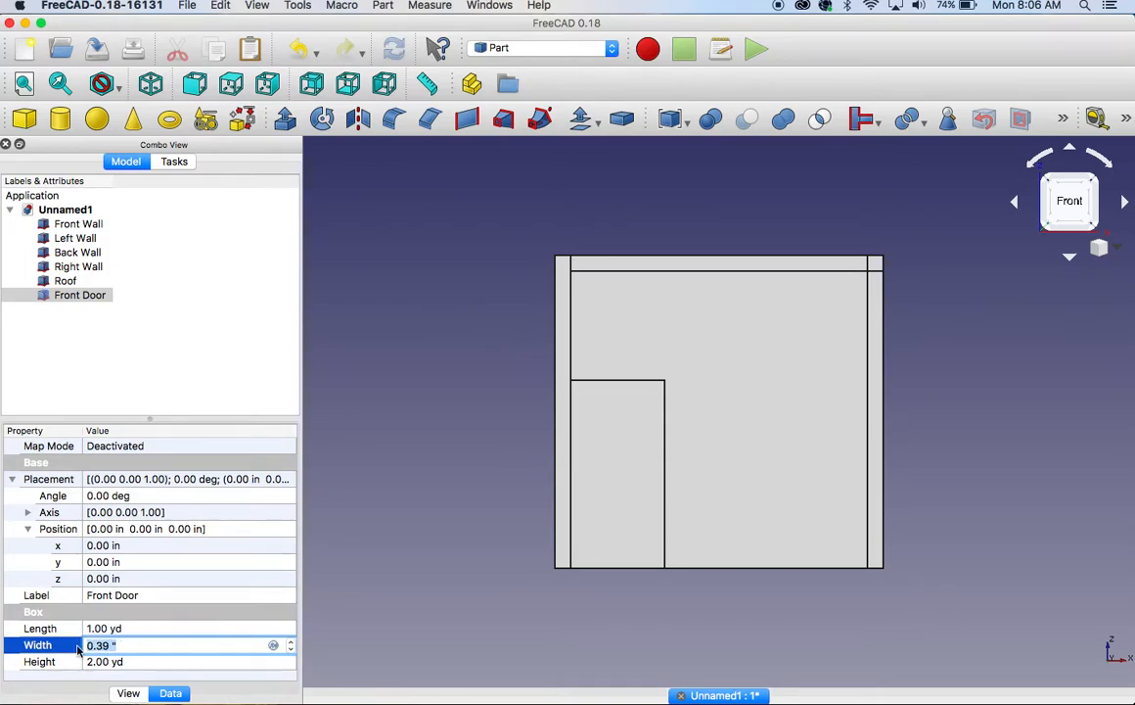
pyautogui.write('3 ft')
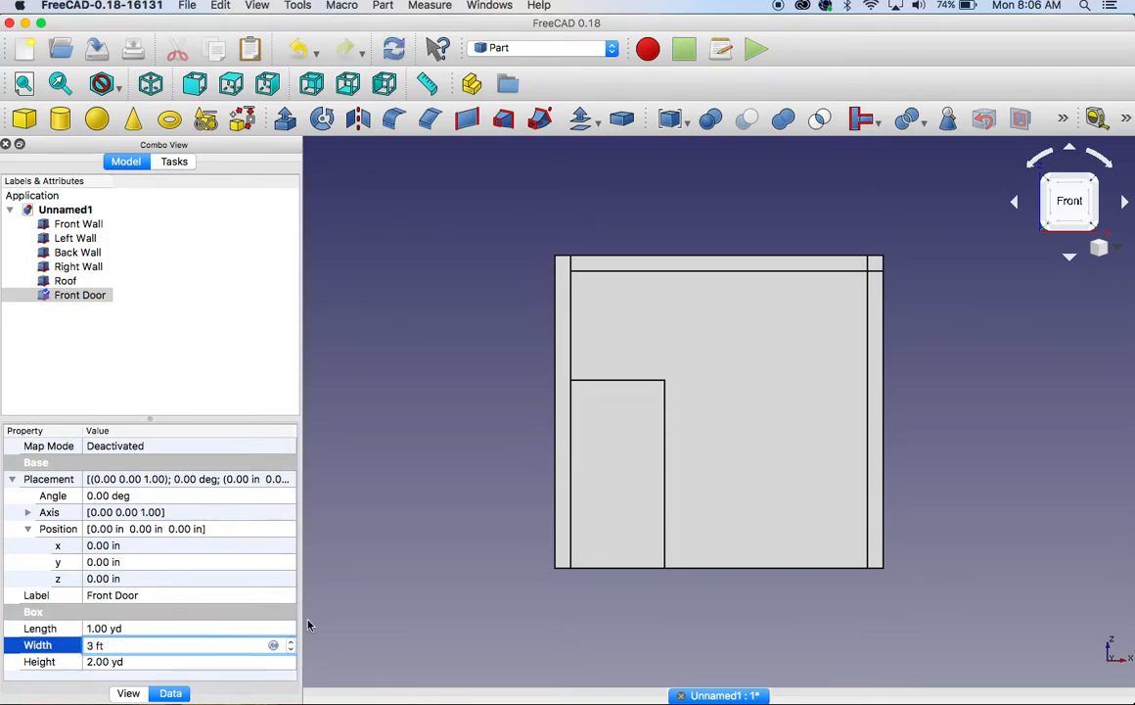
pyautogui.click(383, 535)
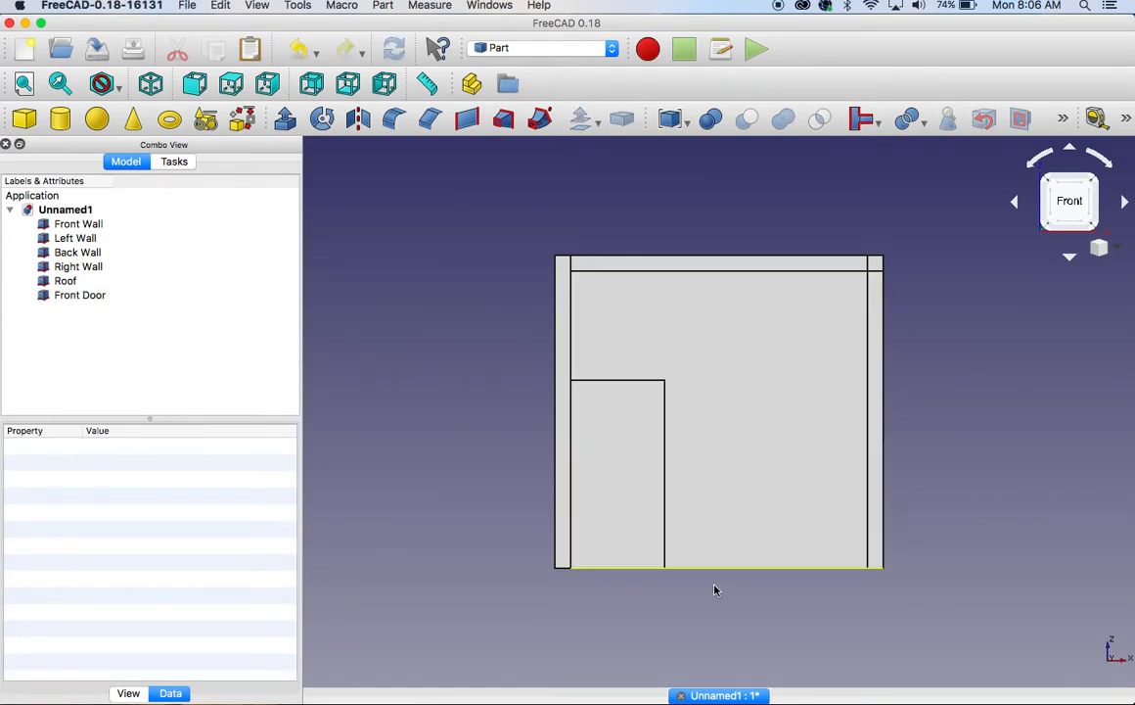
# Check the Front Door block from below, and in the Front view shift it along the x axis to 2.08 ft
pyautogui.moveTo(715, 600); pyautogui.dragTo(712, 496, button='middle')
pyautogui.click(712, 497)
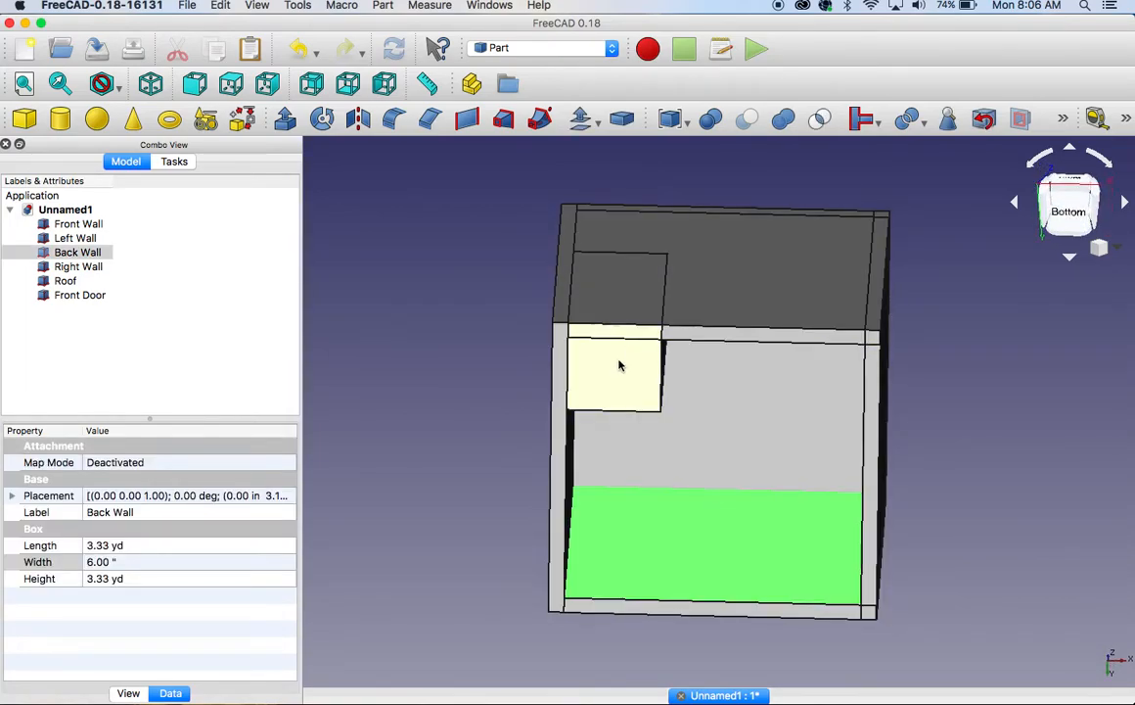
pyautogui.moveTo(423, 323); pyautogui.dragTo(451, 357, button='middle')
pyautogui.moveTo(954, 260); pyautogui.dragTo(949, 354, button='middle')
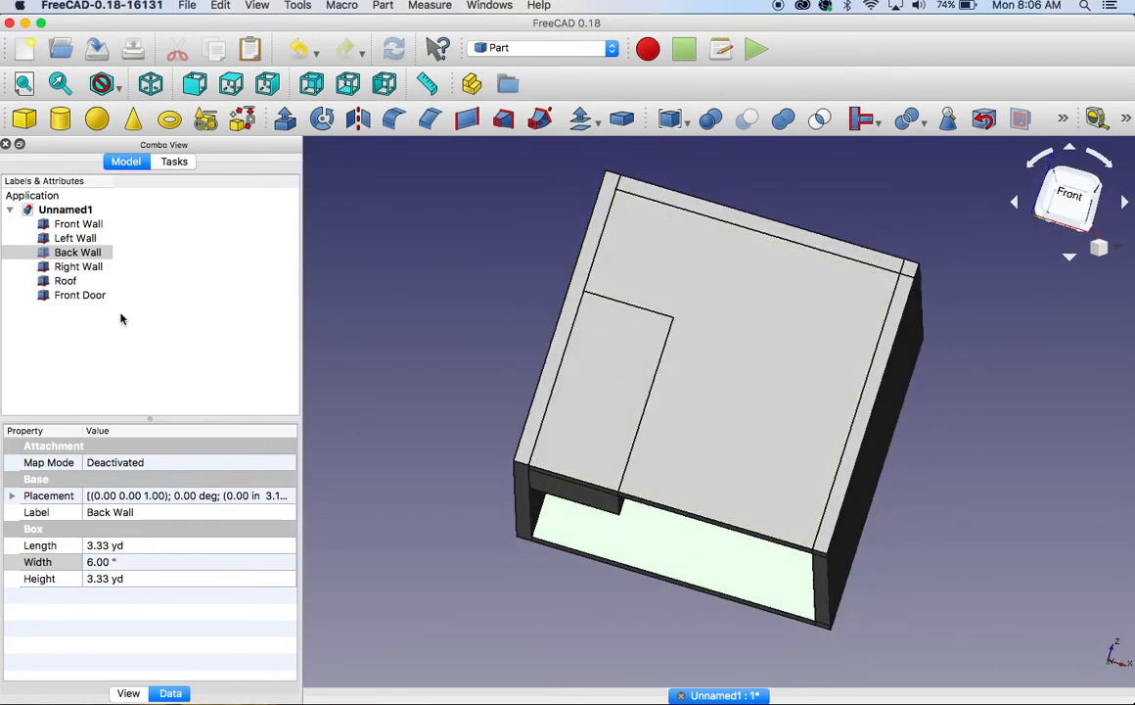
pyautogui.click(86, 295)
pyautogui.click(11, 495)
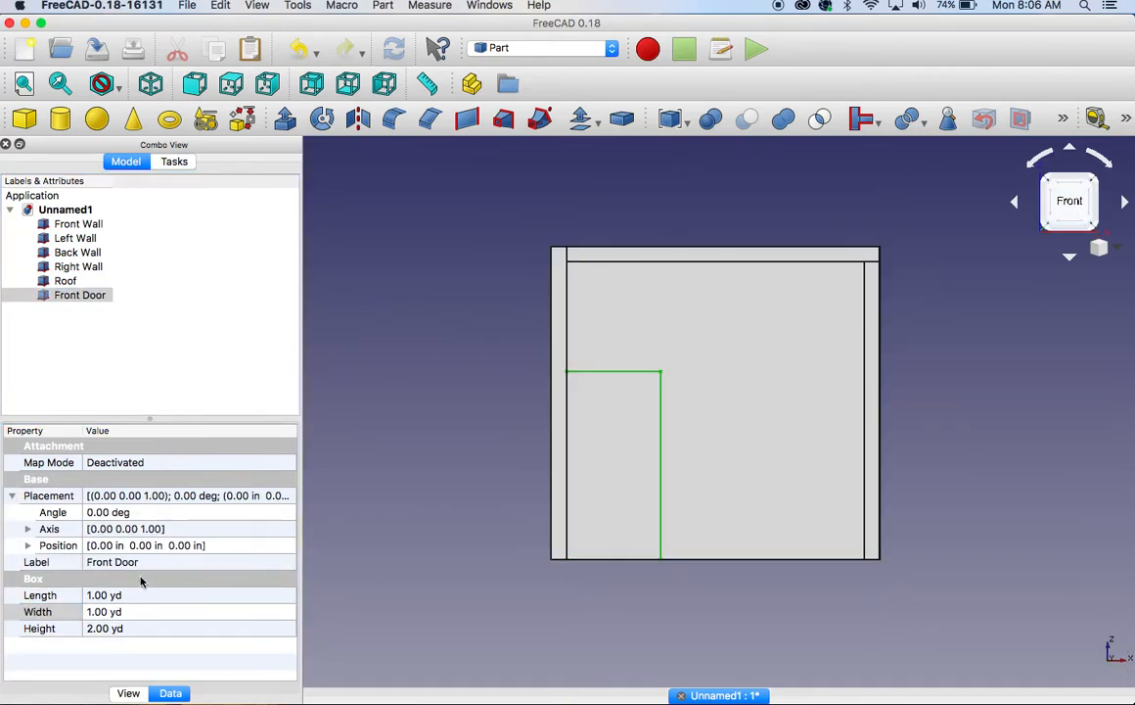
pyautogui.click(28, 545)
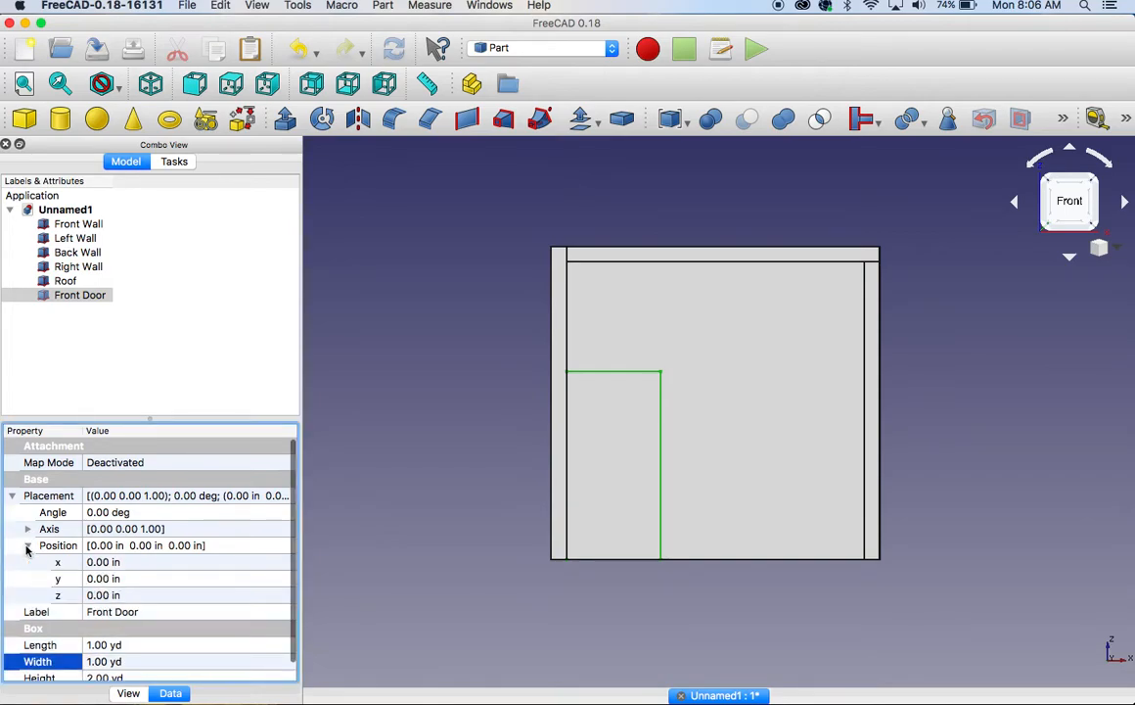
pyautogui.click(204, 563)
pyautogui.click(291, 561)
pyautogui.click(291, 561)
pyautogui.click(291, 560)
pyautogui.moveTo(291, 563); pyautogui.dragTo(291, 562)
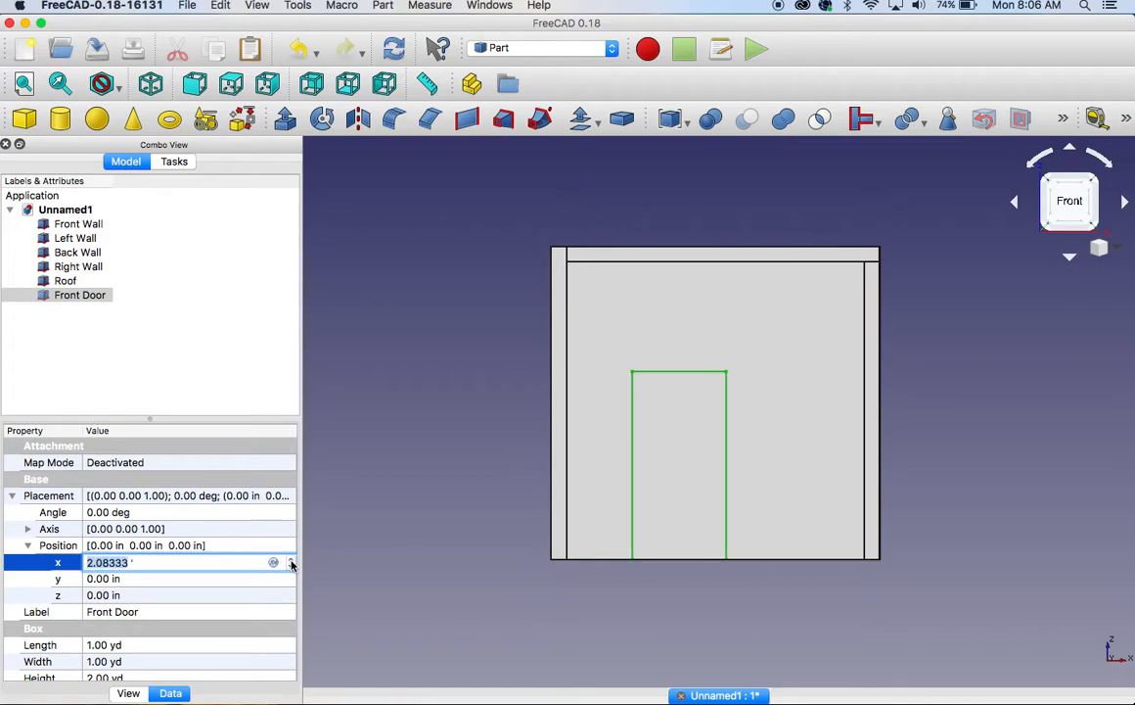
# Move the Front Door back along the x axis to 1.08 ft and deselect it
pyautogui.click(289, 576)
pyautogui.click(290, 574)
pyautogui.write('0')
pyautogui.click(263, 561)
pyautogui.click(292, 568)
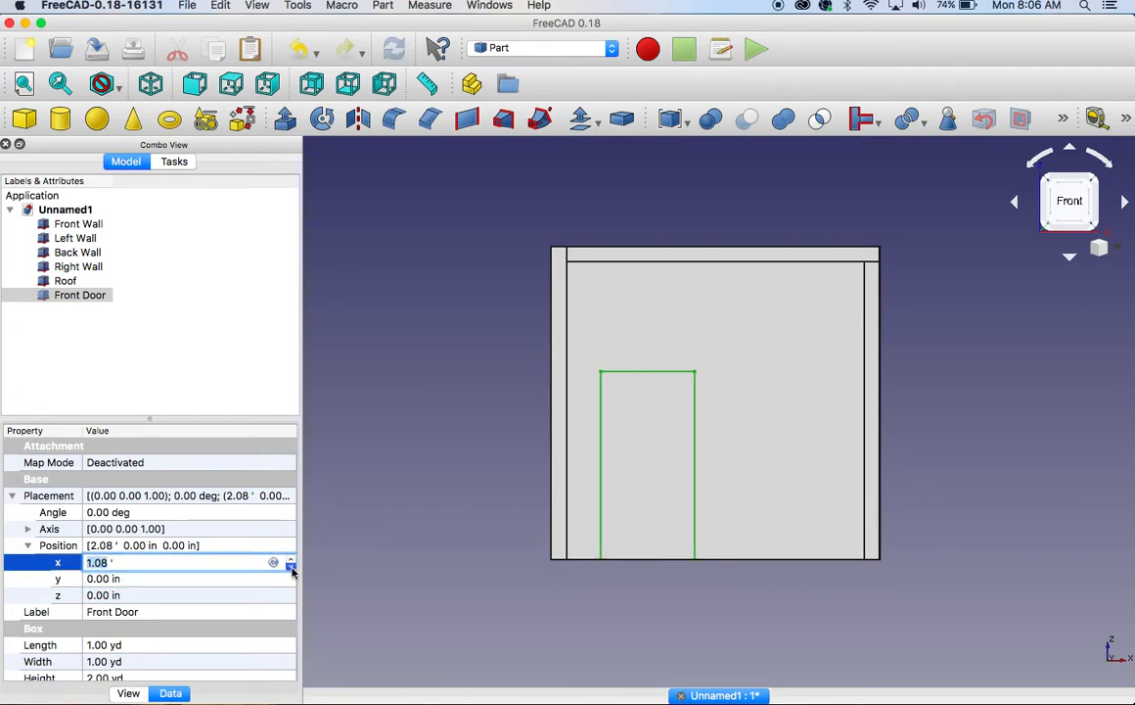
pyautogui.click(441, 534)
pyautogui.moveTo(1011, 520); pyautogui.dragTo(882, 371, button='middle')
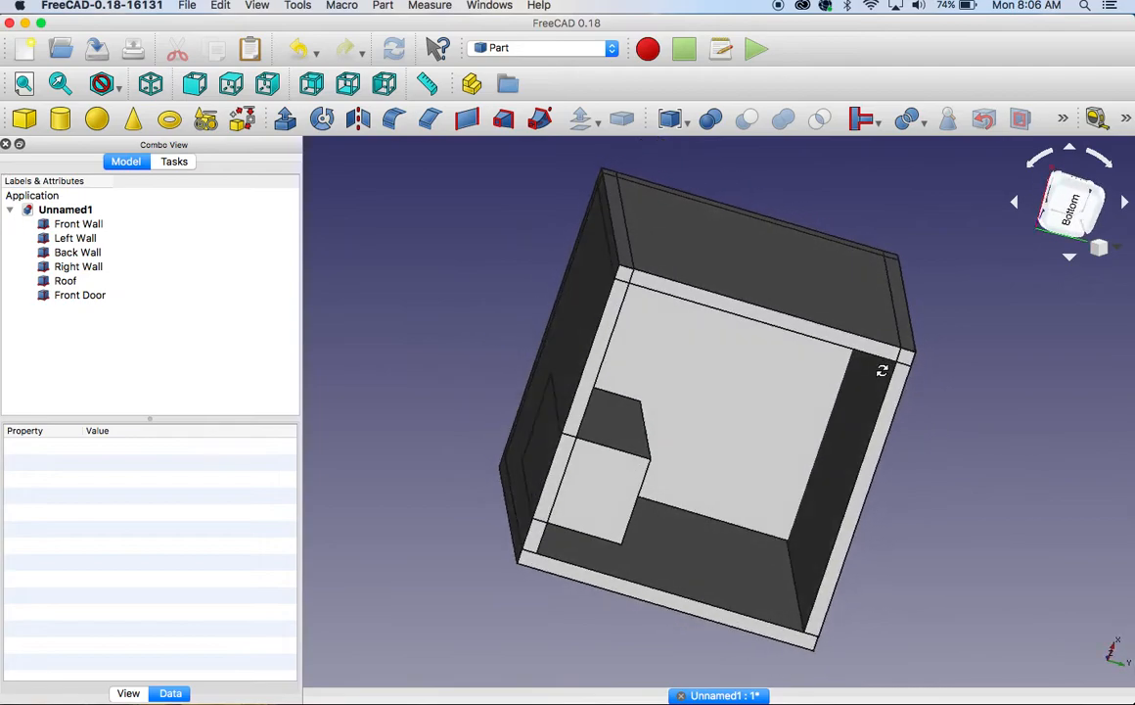
pyautogui.click(882, 371)
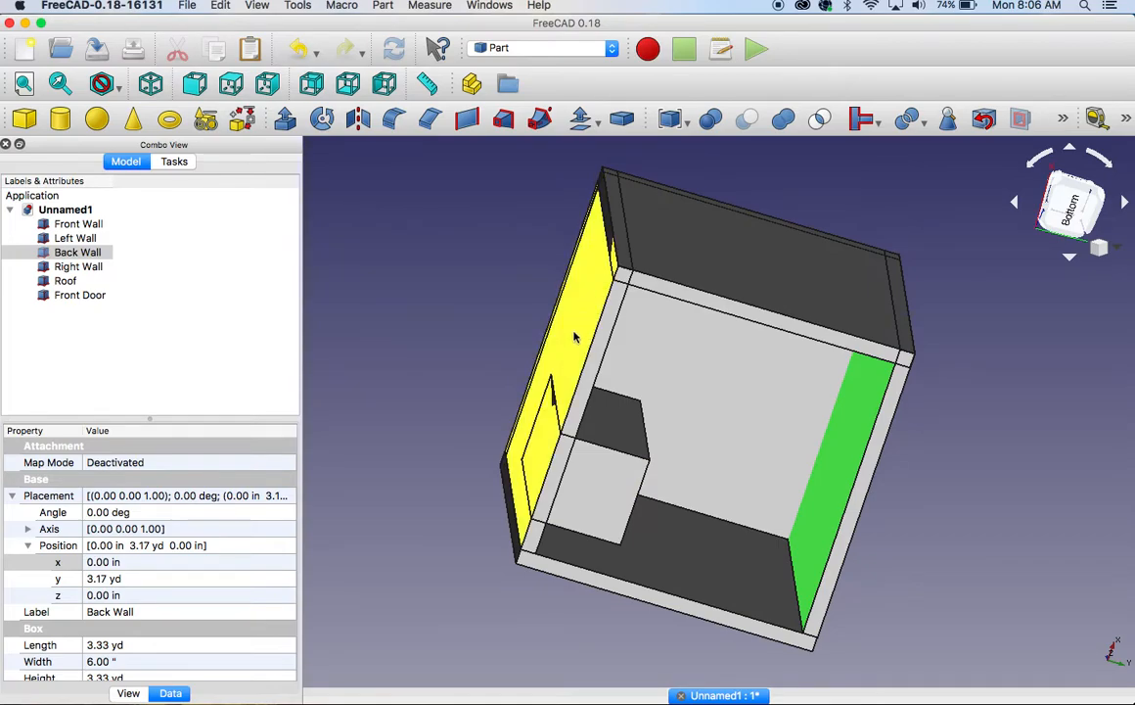
pyautogui.moveTo(1019, 397); pyautogui.dragTo(1037, 492, button='middle')
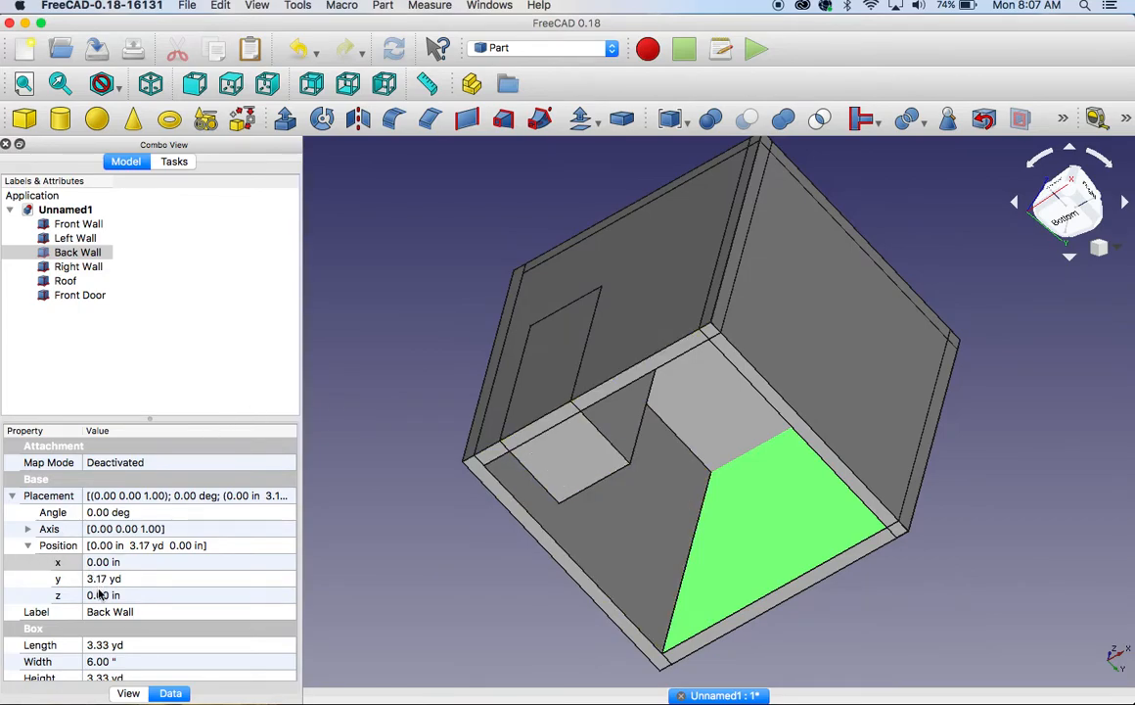
pyautogui.click(95, 579)
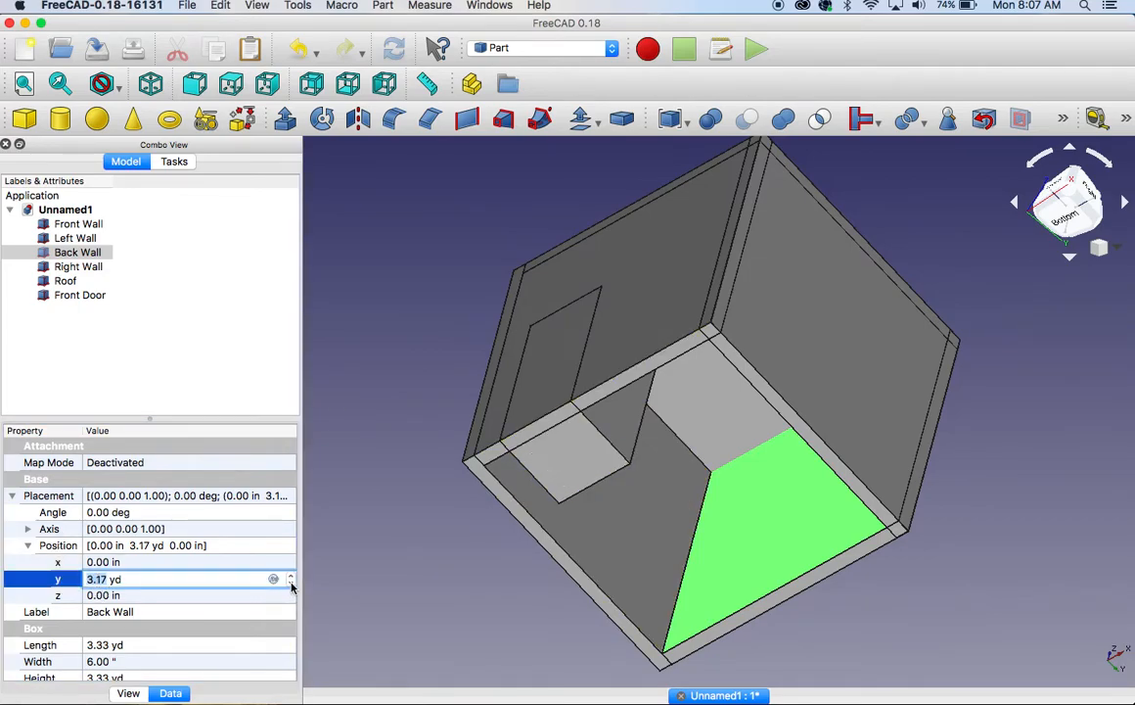
# Shift the Front Door block along the y axis to -12 in and deselect it
pyautogui.click(78, 295)
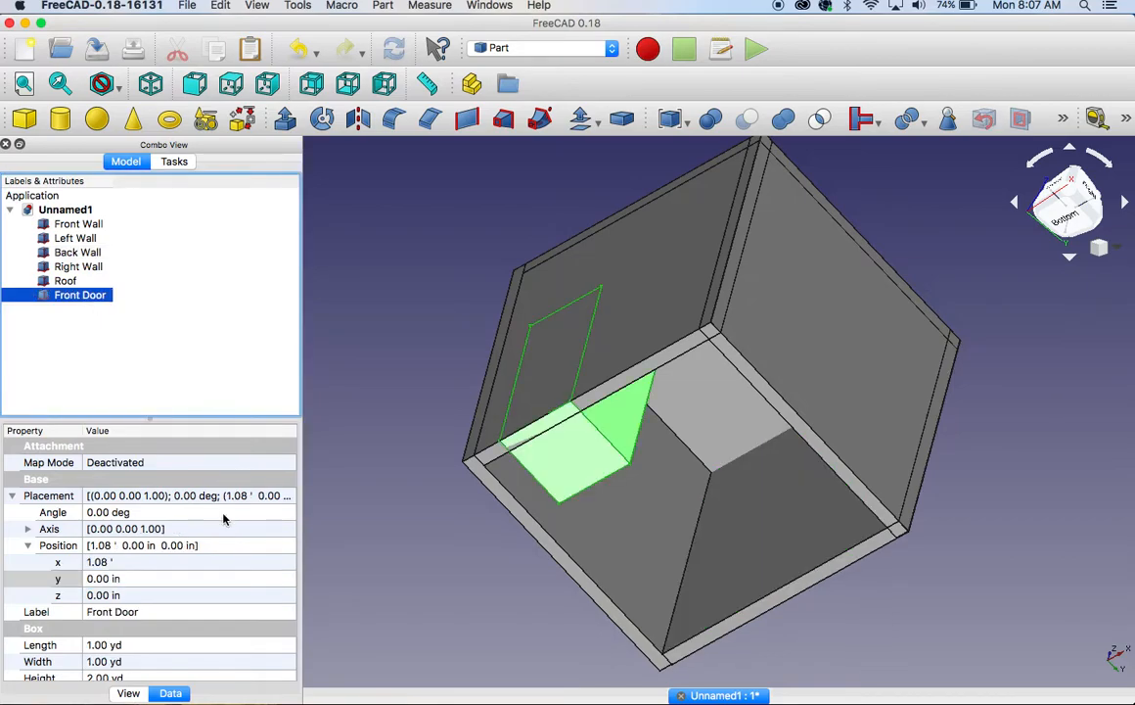
pyautogui.click(218, 579)
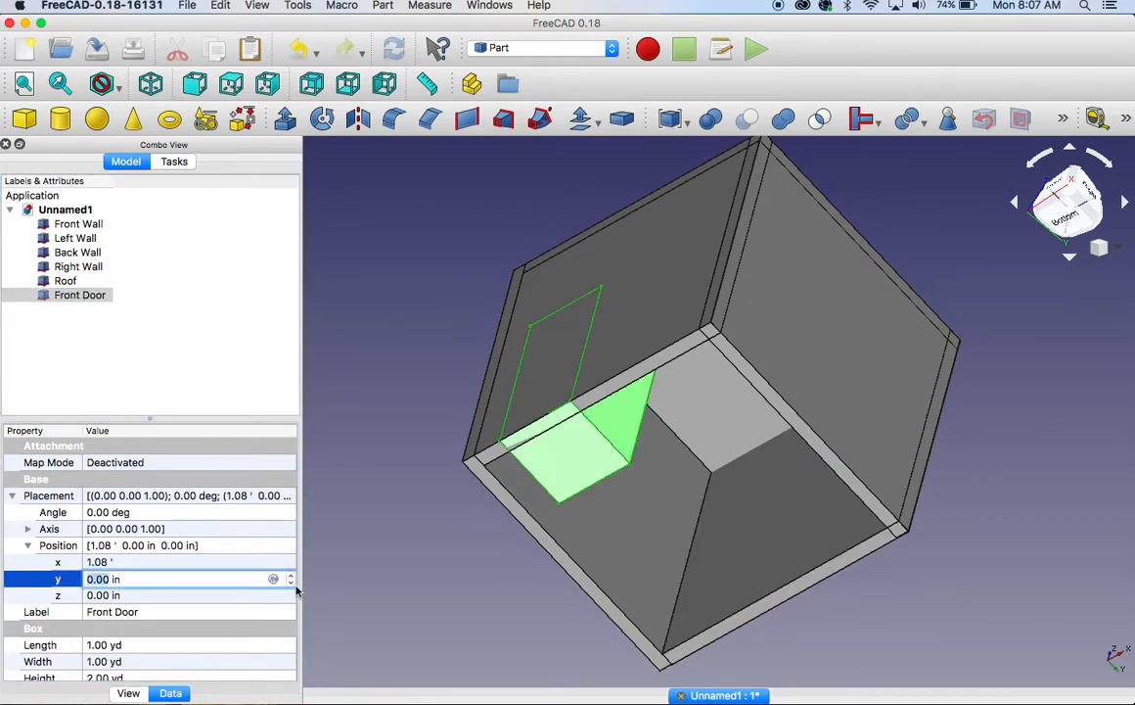
pyautogui.click(292, 594)
pyautogui.click(290, 579)
pyautogui.write('1')
pyautogui.click(291, 584)
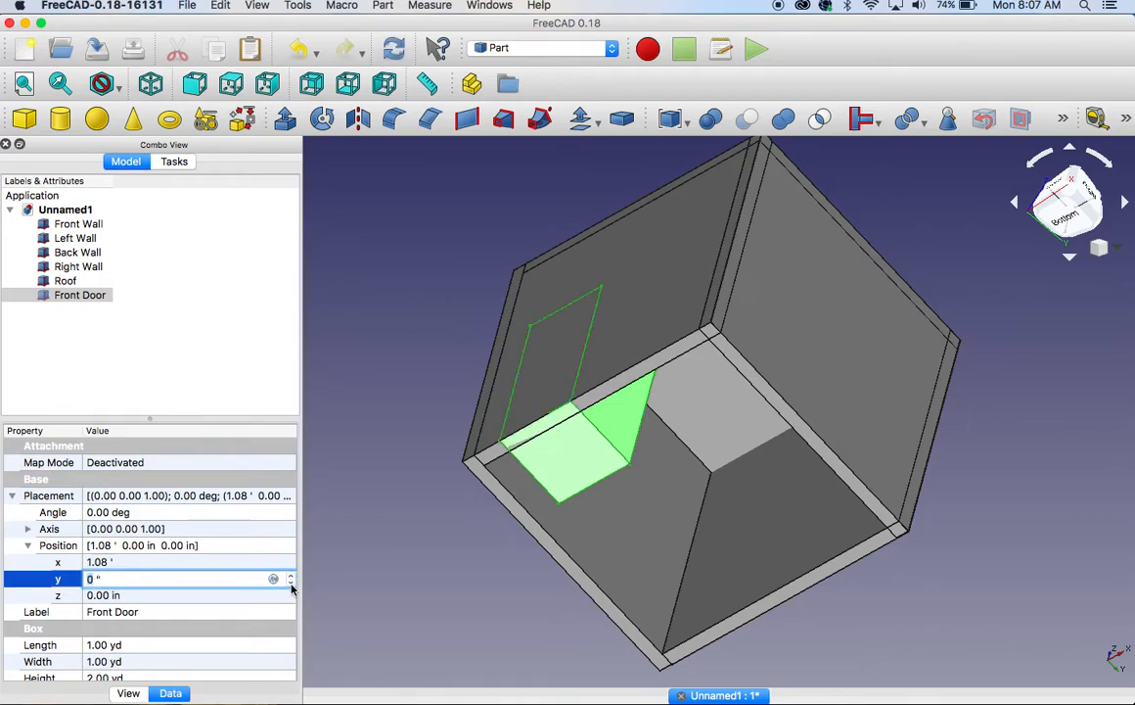
pyautogui.click(290, 584)
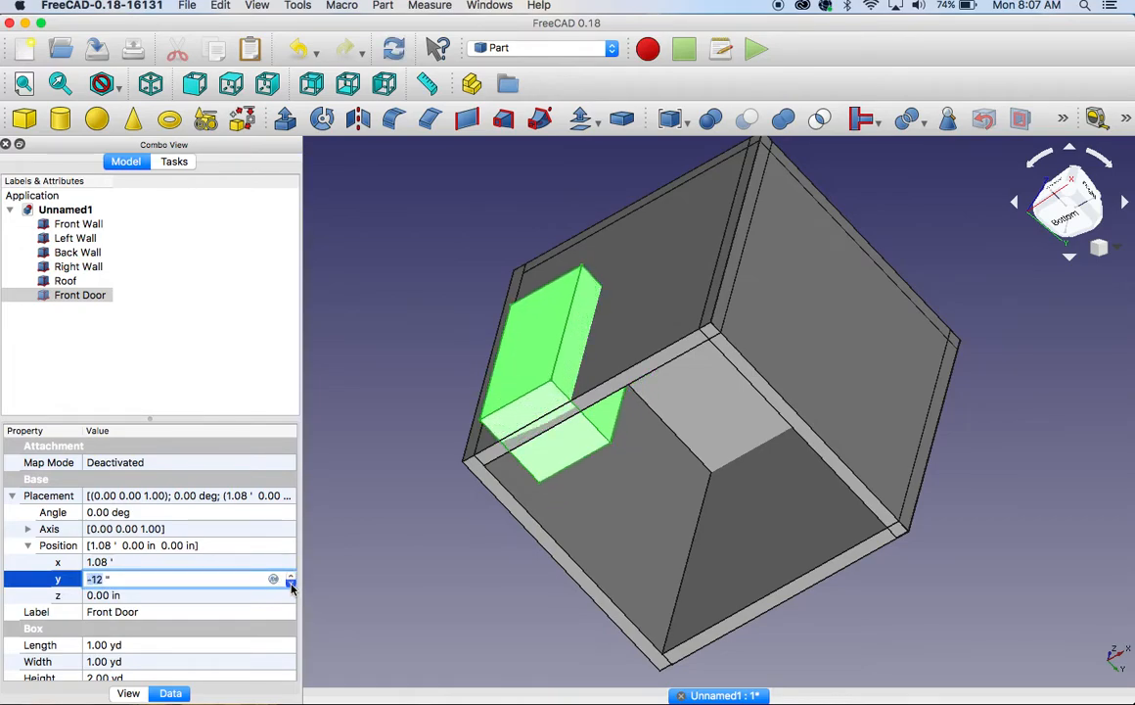
pyautogui.click(407, 342)
pyautogui.moveTo(405, 337); pyautogui.dragTo(520, 393, button='middle')
pyautogui.click(519, 393)
pyautogui.press('1')
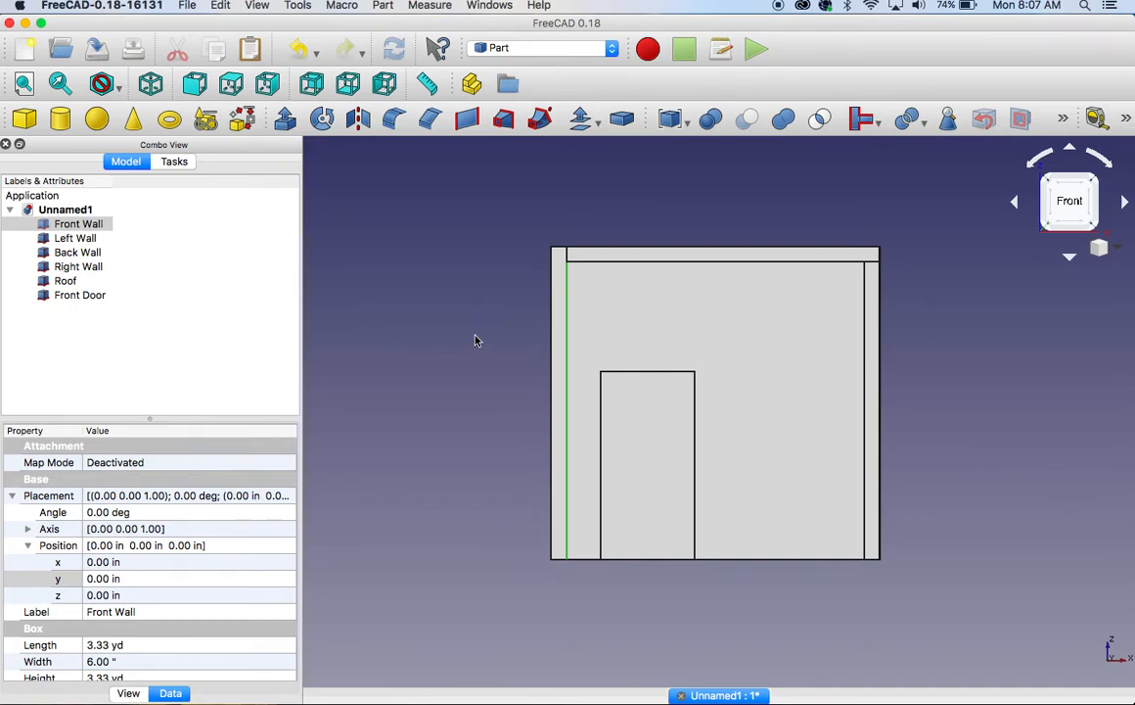
pyautogui.click(80, 225)
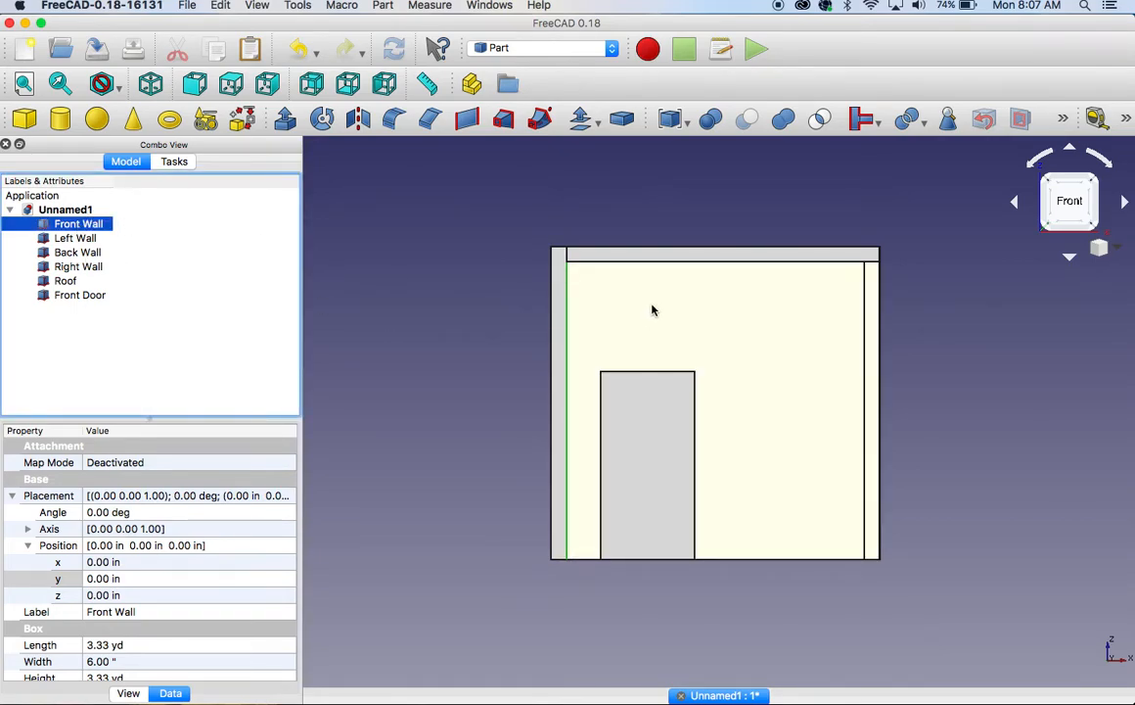
pyautogui.click(652, 309)
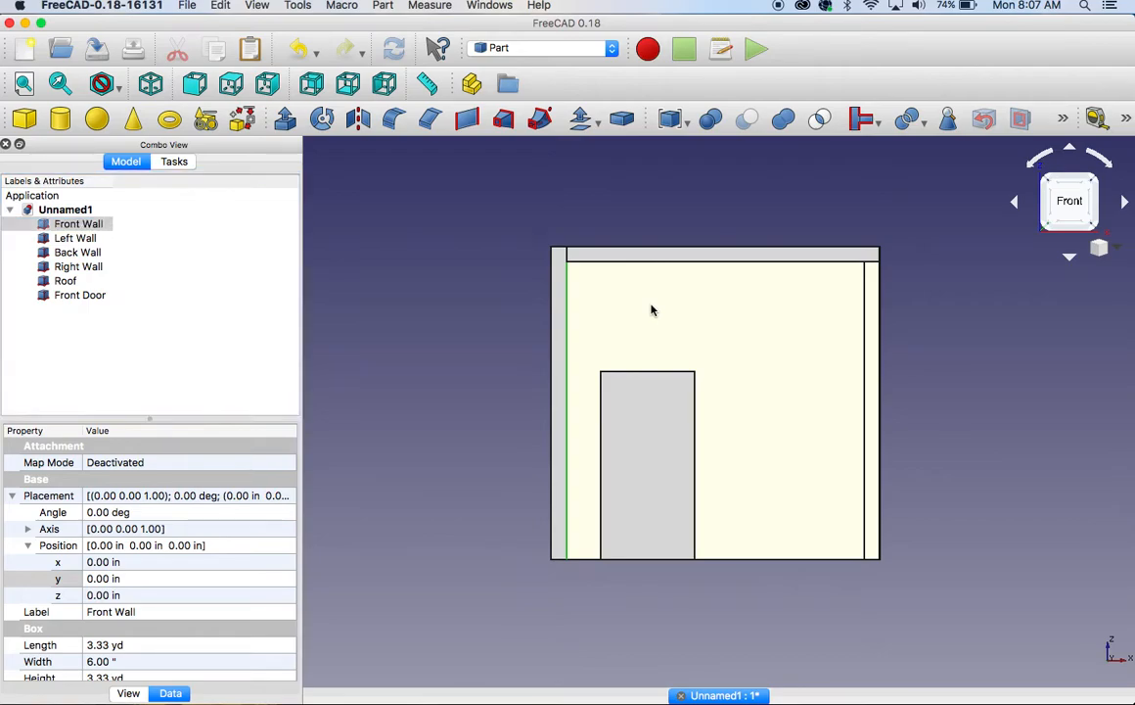
pyautogui.keyDown('ctrl'); pyautogui.click(61, 295); pyautogui.keyUp('ctrl')
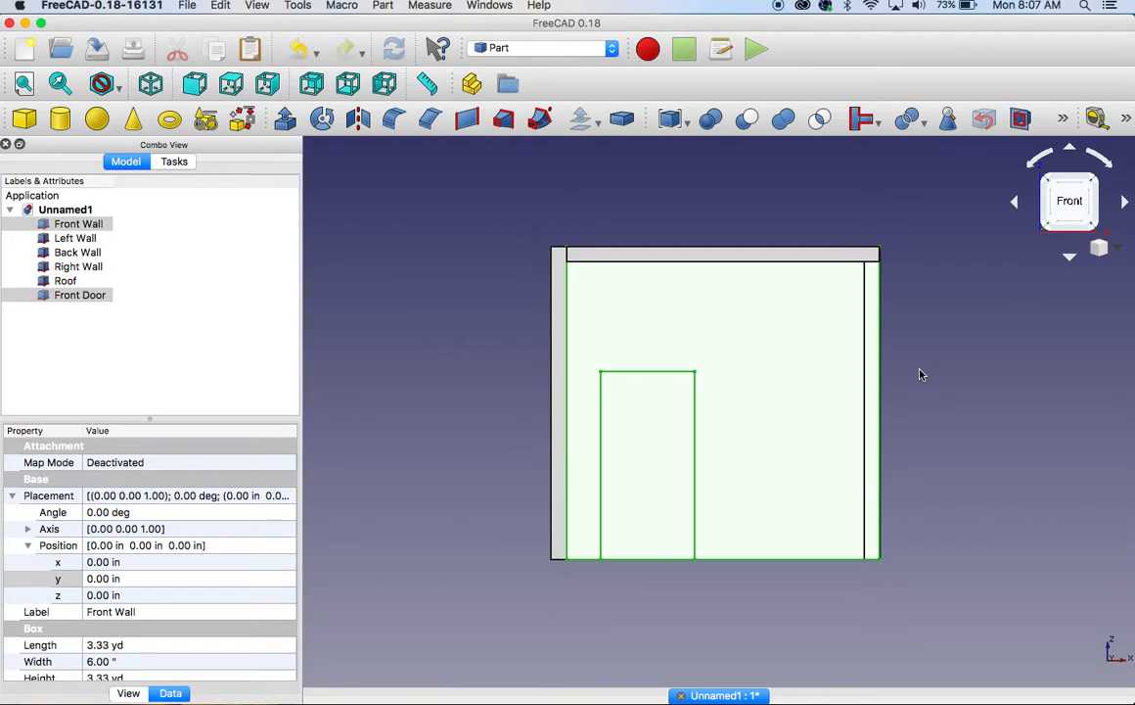
pyautogui.click(893, 319)
# Cut the Front Door block out of the Front Wall with a boolean Cut
pyautogui.moveTo(917, 378); pyautogui.dragTo(835, 299, button='middle')
pyautogui.click(835, 299)
pyautogui.click(93, 224)
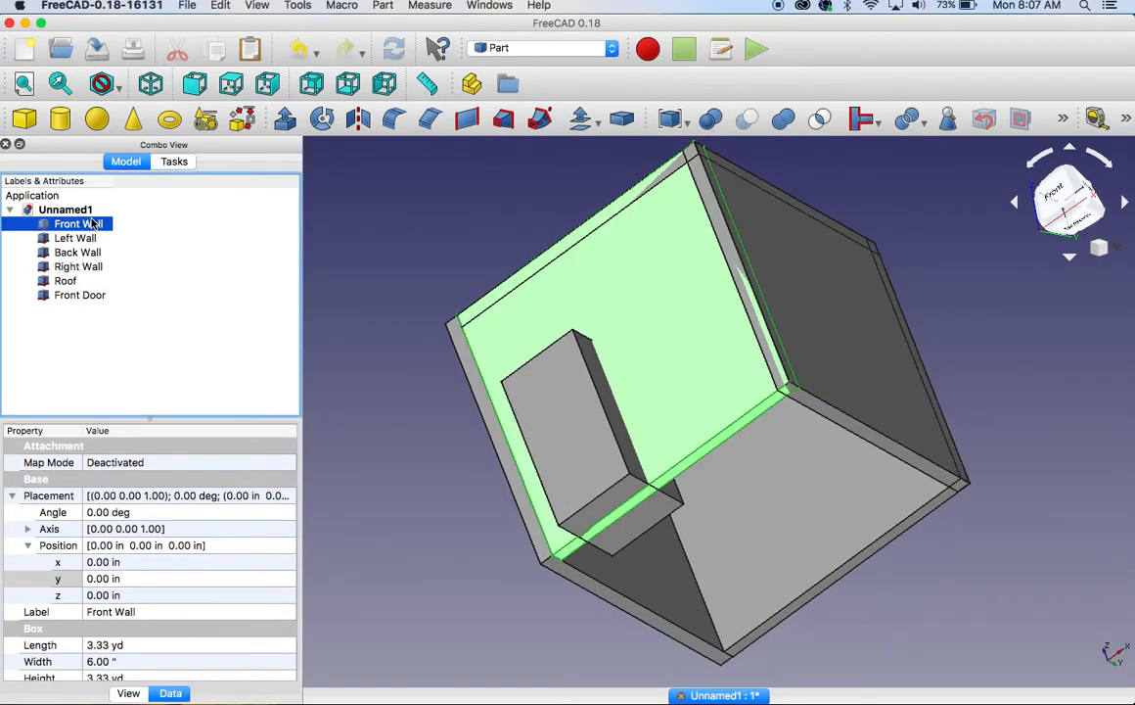
pyautogui.keyDown('super'); pyautogui.click(84, 295); pyautogui.keyUp('super')
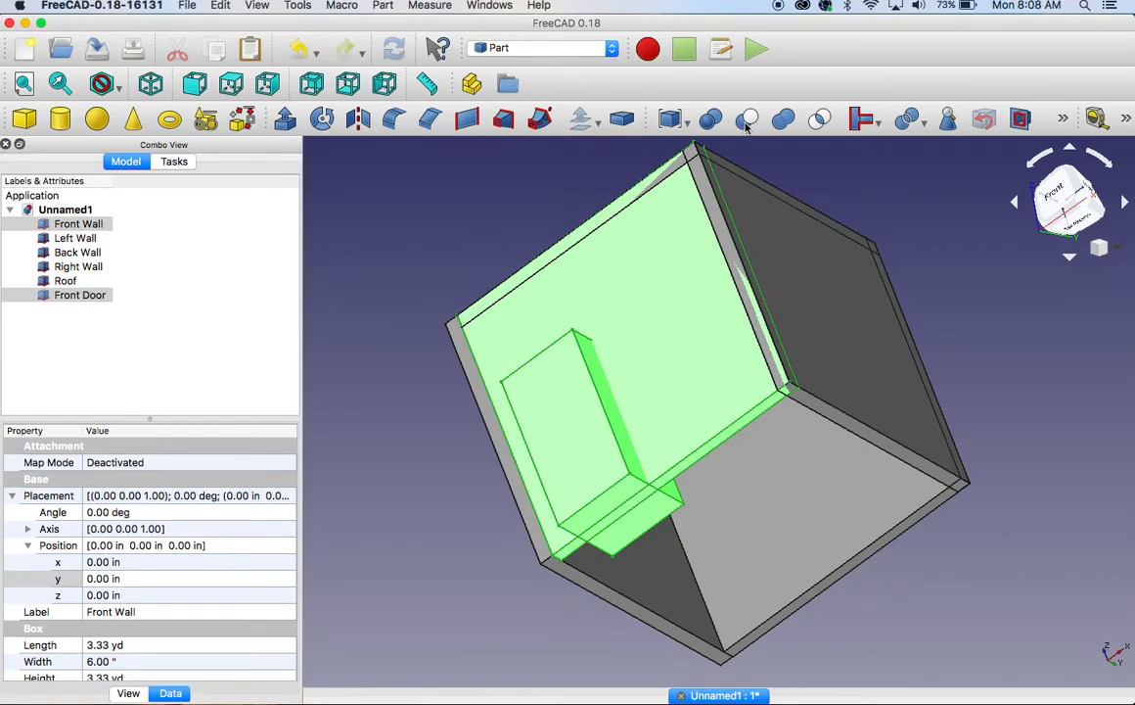
pyautogui.click(689, 124)
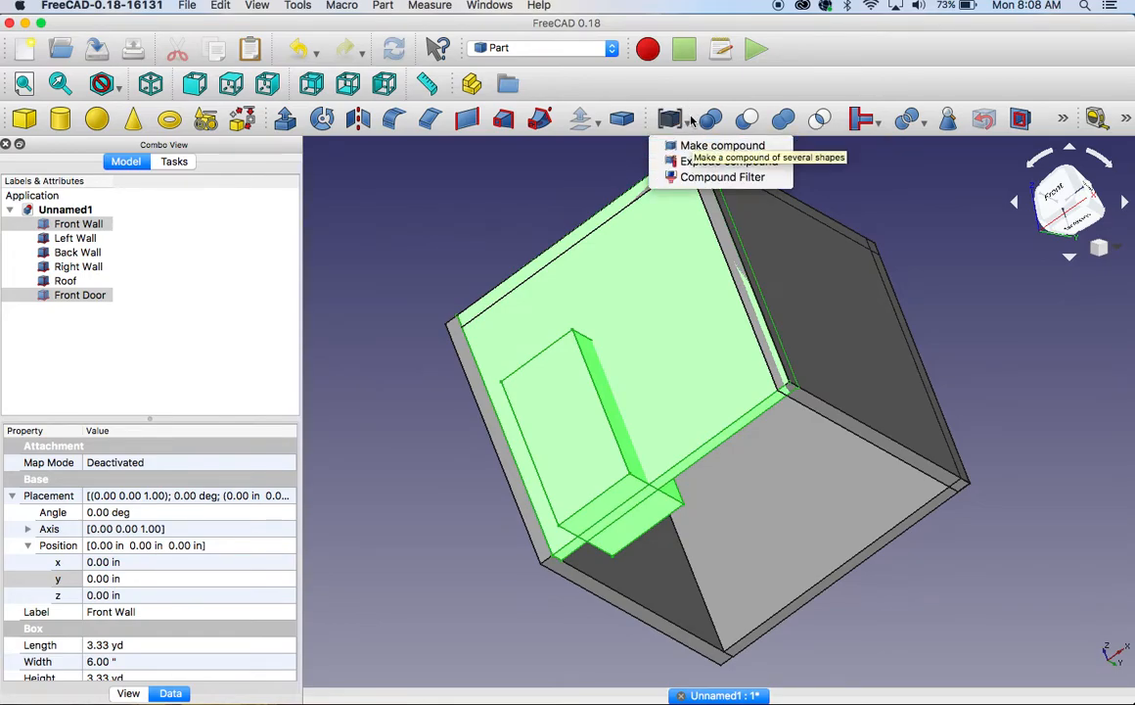
pyautogui.click(690, 120)
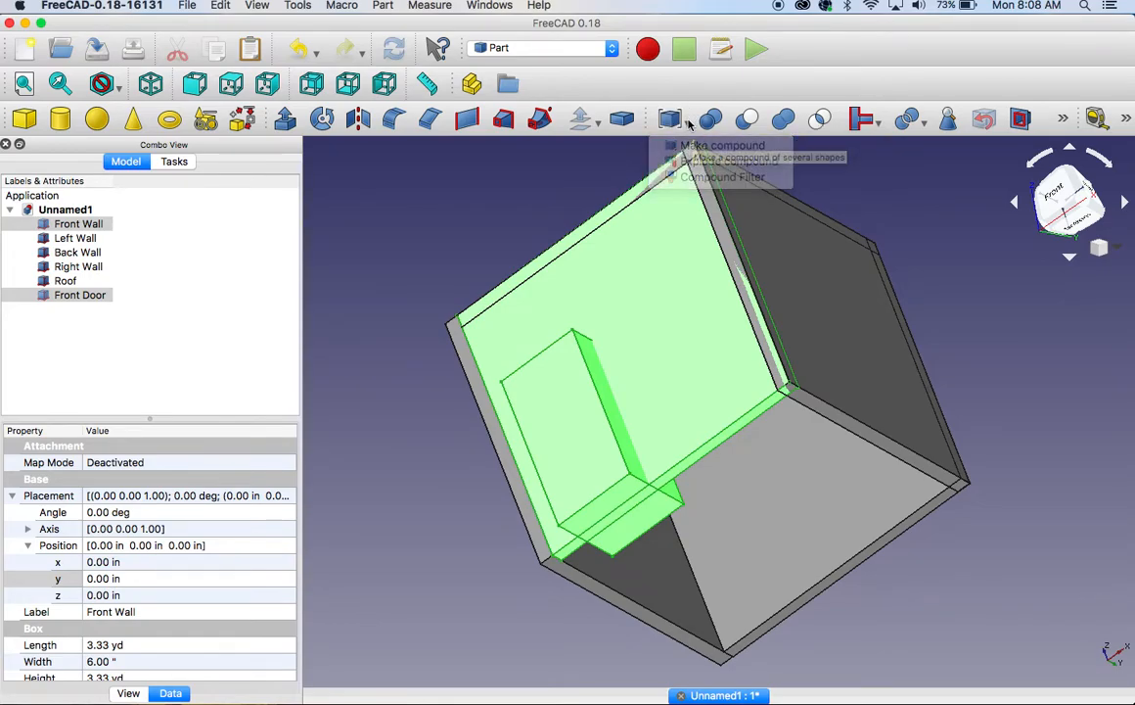
pyautogui.click(746, 120)
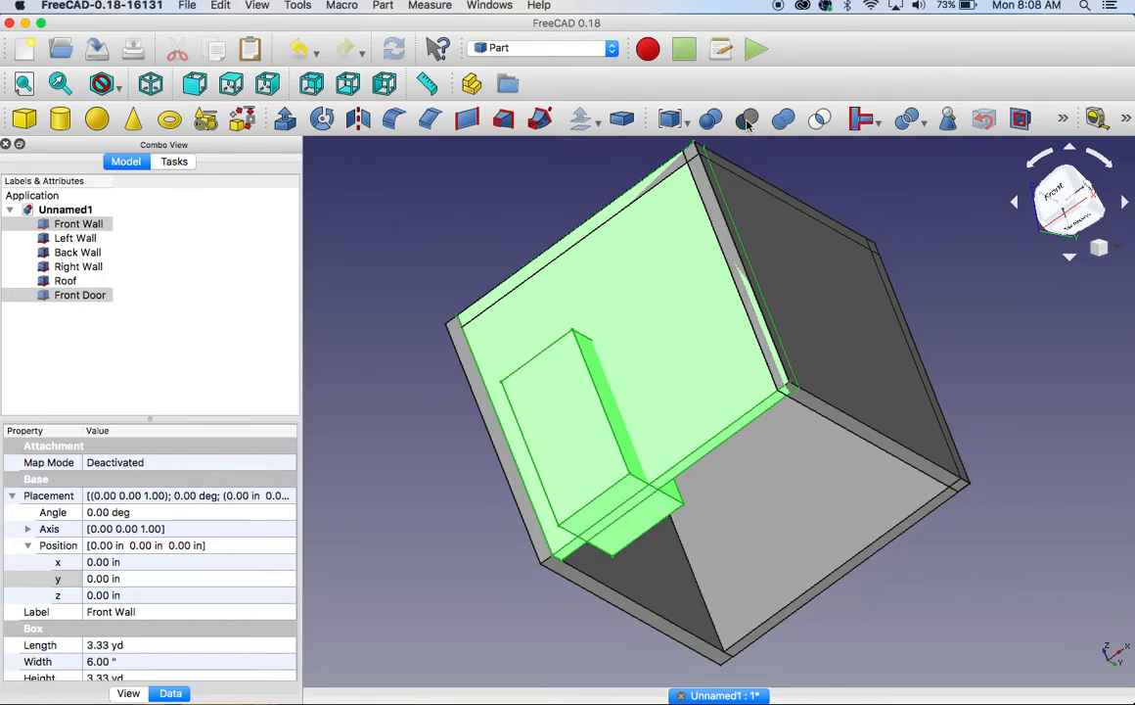
# Examine the door opening in the front wall and the rest of the building from several angles
pyautogui.moveTo(482, 326); pyautogui.dragTo(435, 305, button='middle')
pyautogui.moveTo(378, 372); pyautogui.dragTo(539, 376, button='middle')
pyautogui.scroll(-10, 397, 300)
pyautogui.click(24, 85)
pyautogui.scroll(-10, 539, 375)
pyautogui.click(540, 375)
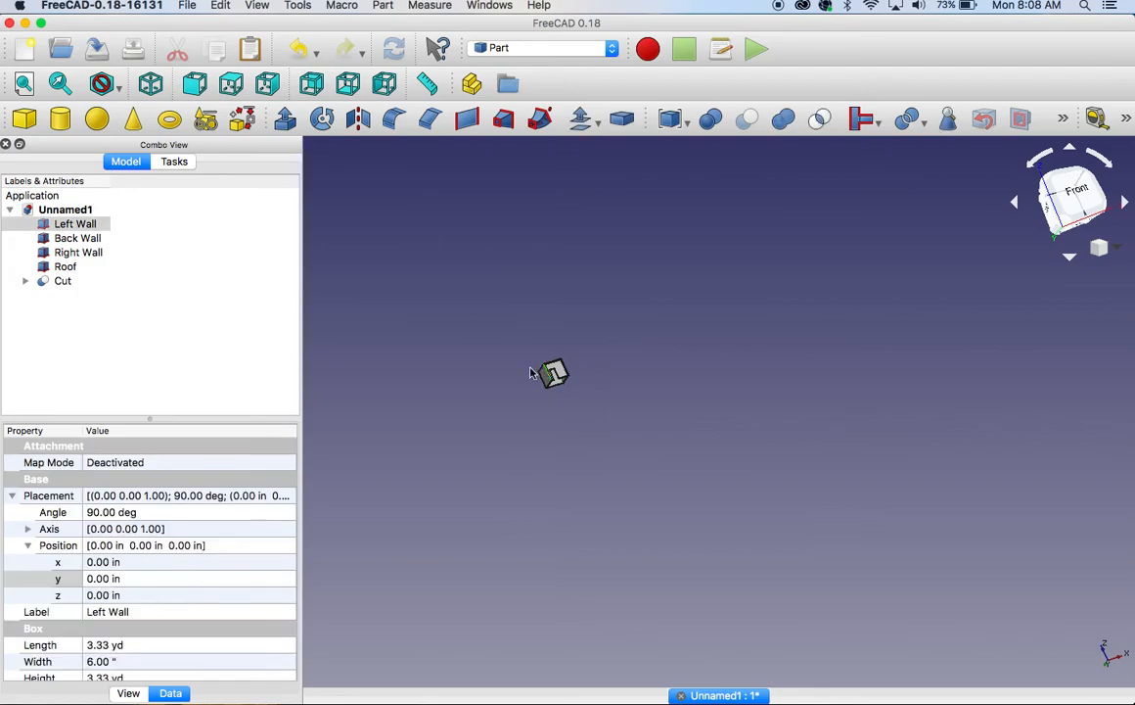
pyautogui.click(22, 86)
pyautogui.moveTo(412, 359); pyautogui.dragTo(534, 339, button='middle')
pyautogui.moveTo(438, 351); pyautogui.dragTo(801, 395, button='middle')
pyautogui.click(801, 395)
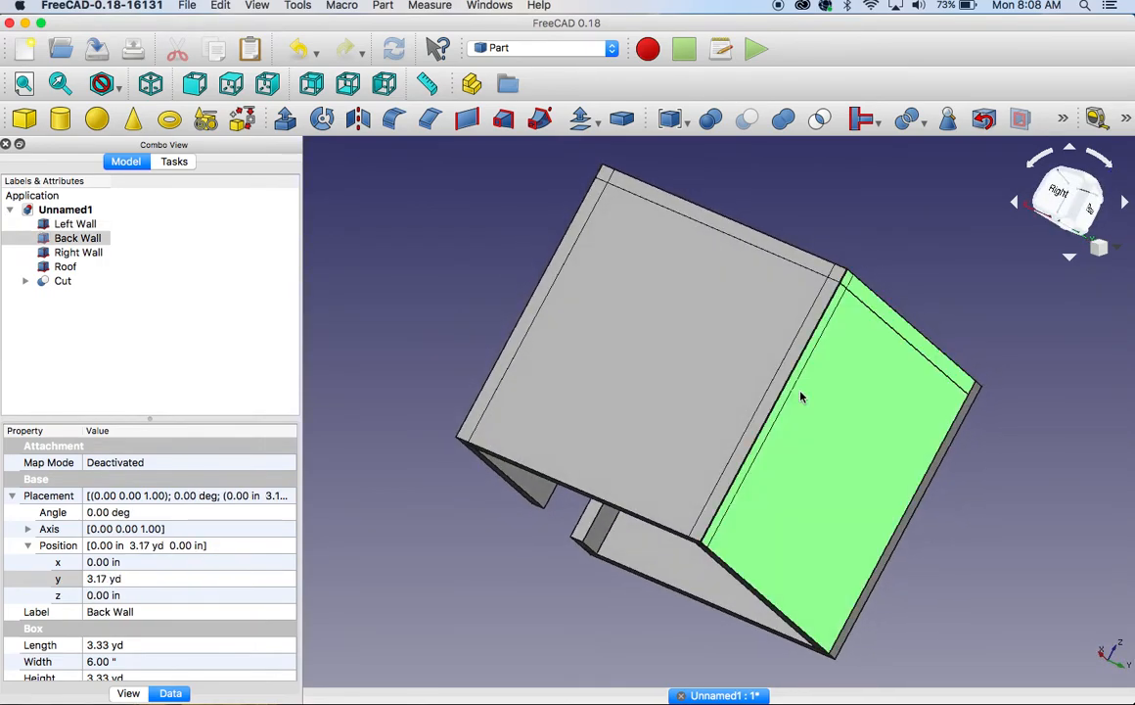
pyautogui.moveTo(464, 296); pyautogui.dragTo(538, 311, button='middle')
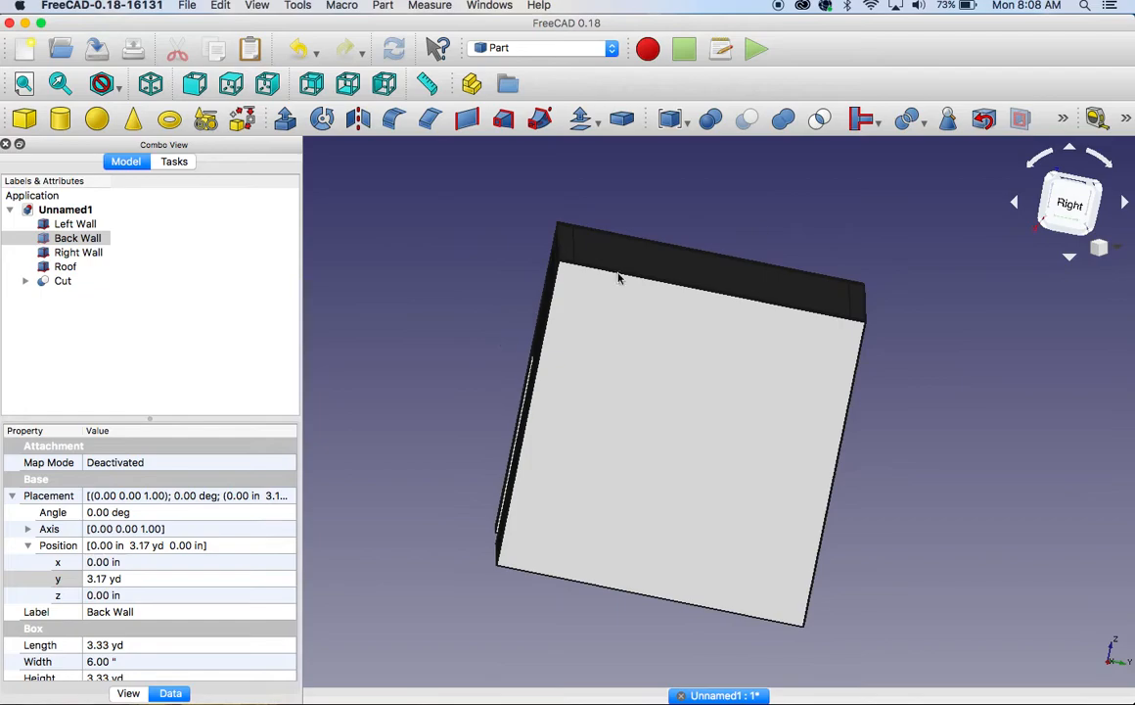
# Add a cylinder to the model with the building shown in Right view and fitted to the window
pyautogui.press('3')
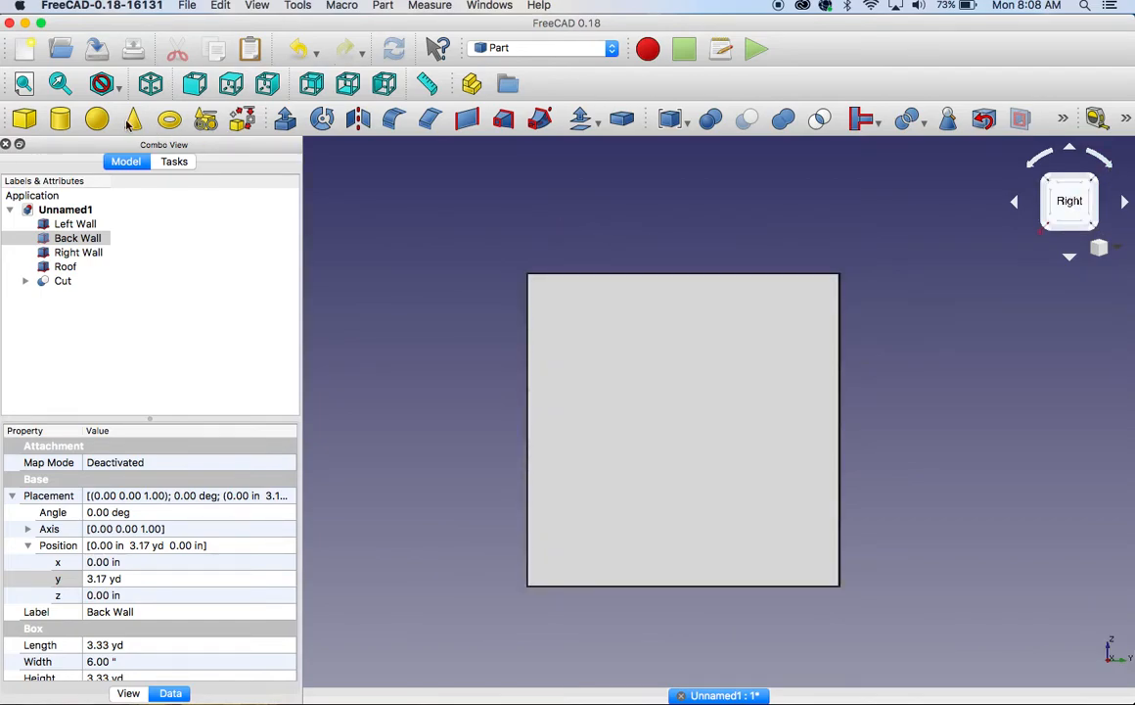
pyautogui.click(57, 119)
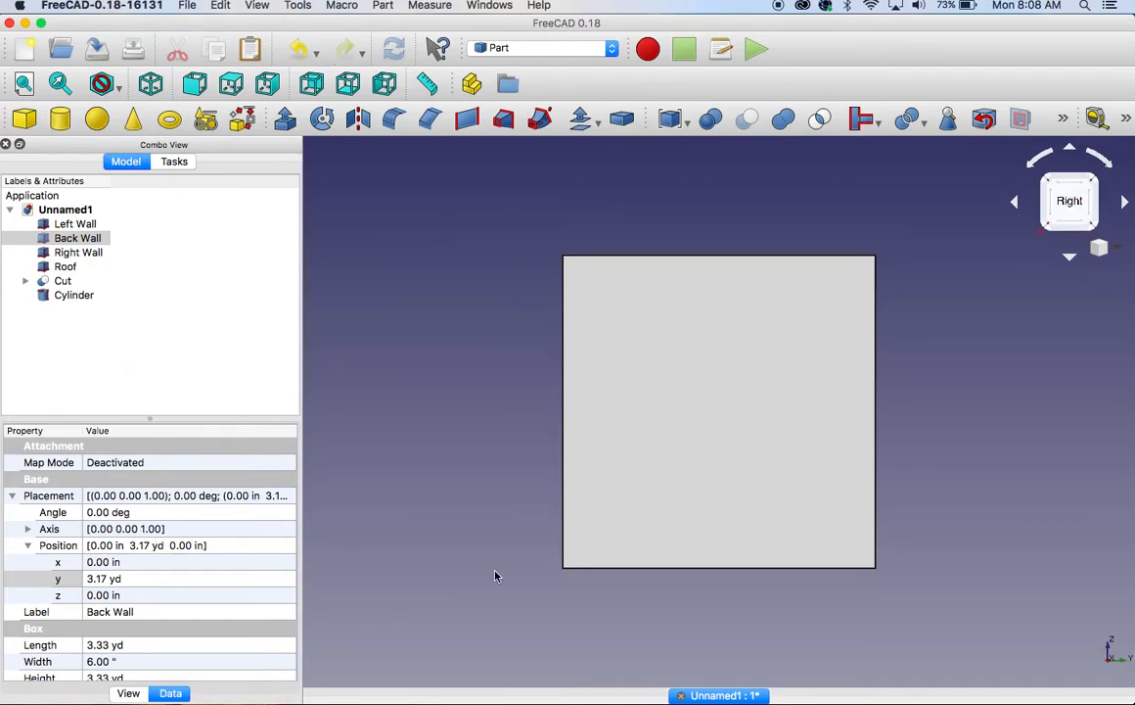
pyautogui.scroll(-5, 428, 541)
pyautogui.scroll(2, 429, 540)
pyautogui.scroll(-2, 428, 540)
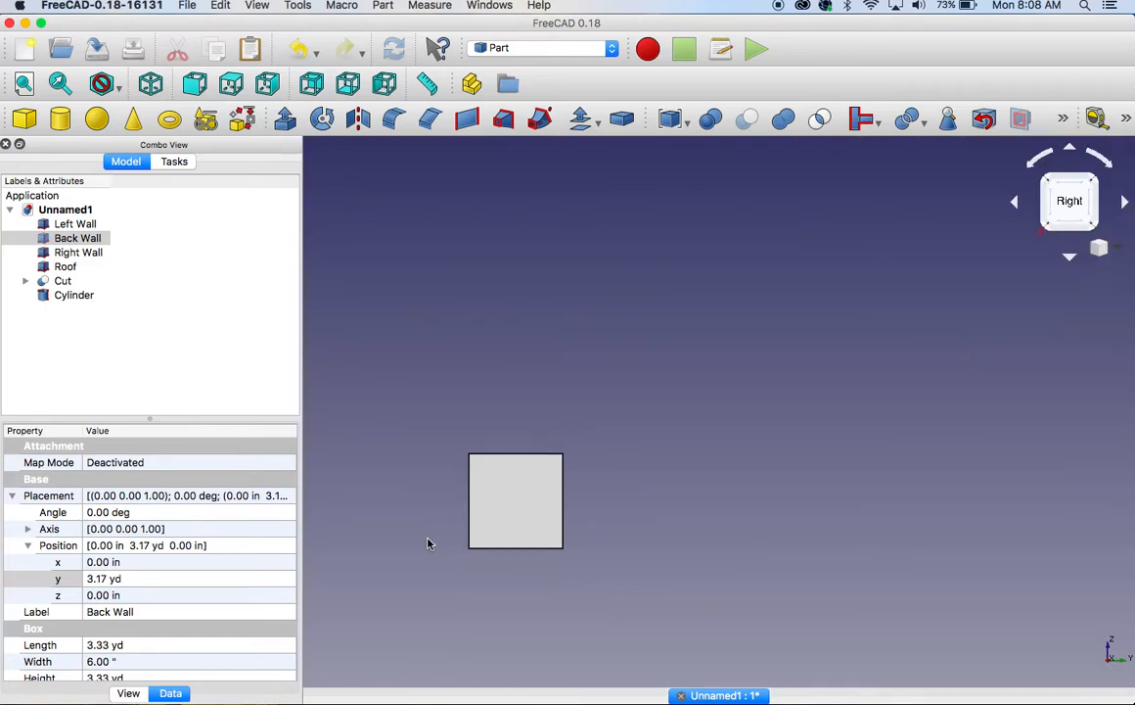
pyautogui.click(25, 86)
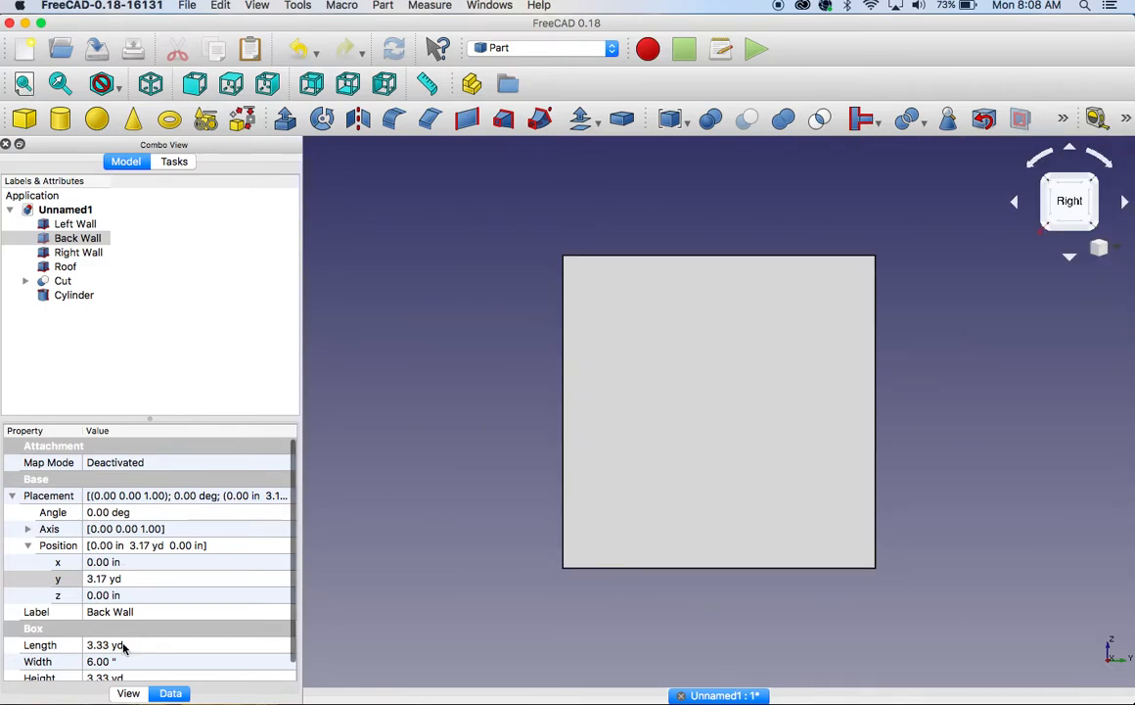
# Set the Back Wall's length, width and height to 2 ft each
pyautogui.scroll(-1, 123, 647)
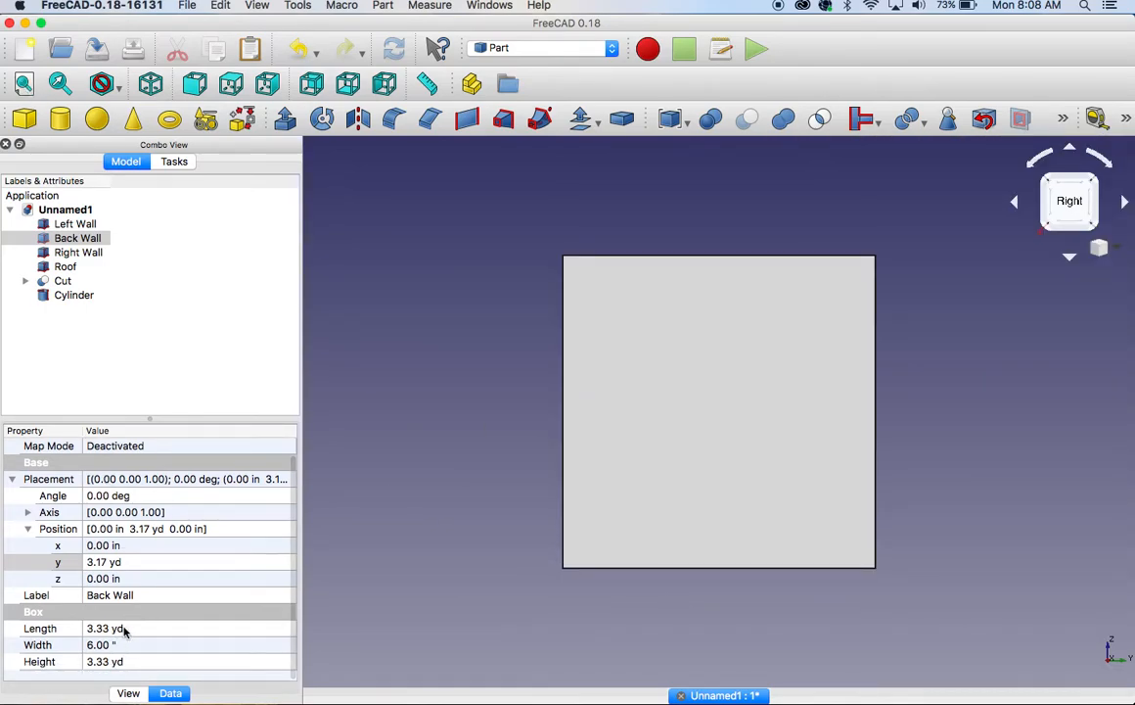
pyautogui.click(119, 628)
pyautogui.moveTo(133, 628); pyautogui.dragTo(80, 629)
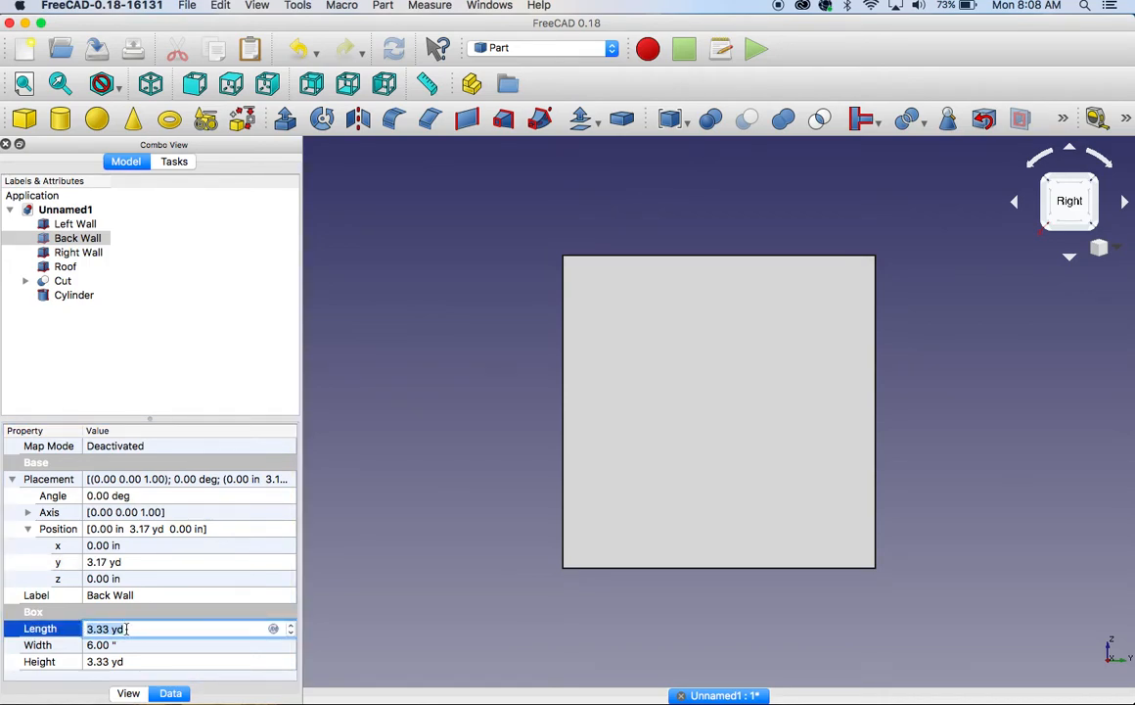
pyautogui.write('2 ft')
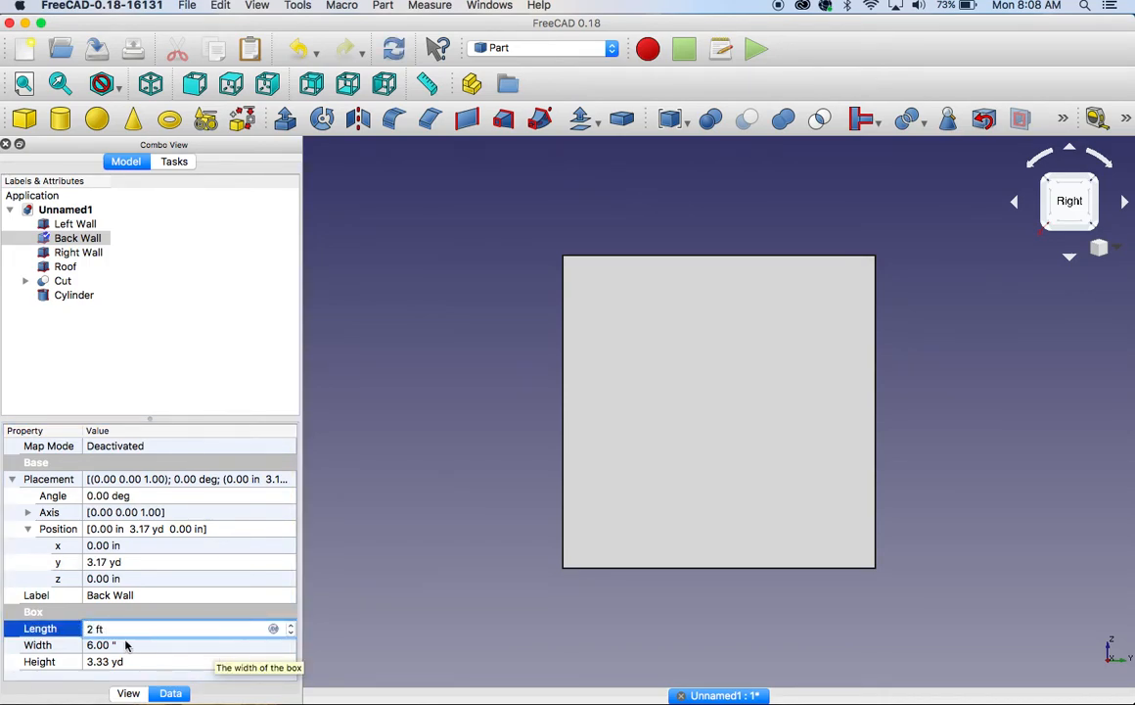
pyautogui.click(118, 645)
pyautogui.moveTo(128, 645); pyautogui.dragTo(61, 645)
pyautogui.write('2 ft')
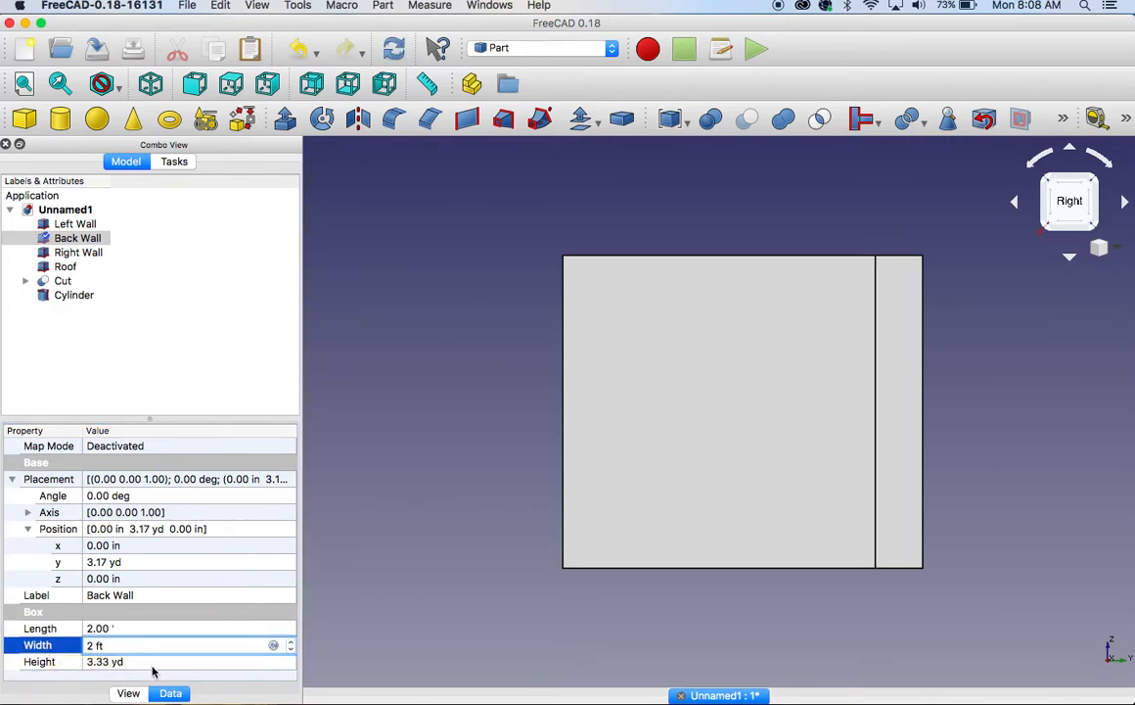
pyautogui.click(137, 662)
pyautogui.moveTo(127, 662); pyautogui.dragTo(70, 664)
pyautogui.write('2 ft')
pyautogui.press('Return')
# Check the resized Back Wall, and undo its size changes together with the added cylinder
pyautogui.moveTo(957, 420); pyautogui.dragTo(906, 333, button='middle')
pyautogui.scroll(-4, 882, 316)
pyautogui.scroll(-3, 923, 315)
pyautogui.click(898, 338)
pyautogui.moveTo(920, 290); pyautogui.dragTo(812, 344, button='middle')
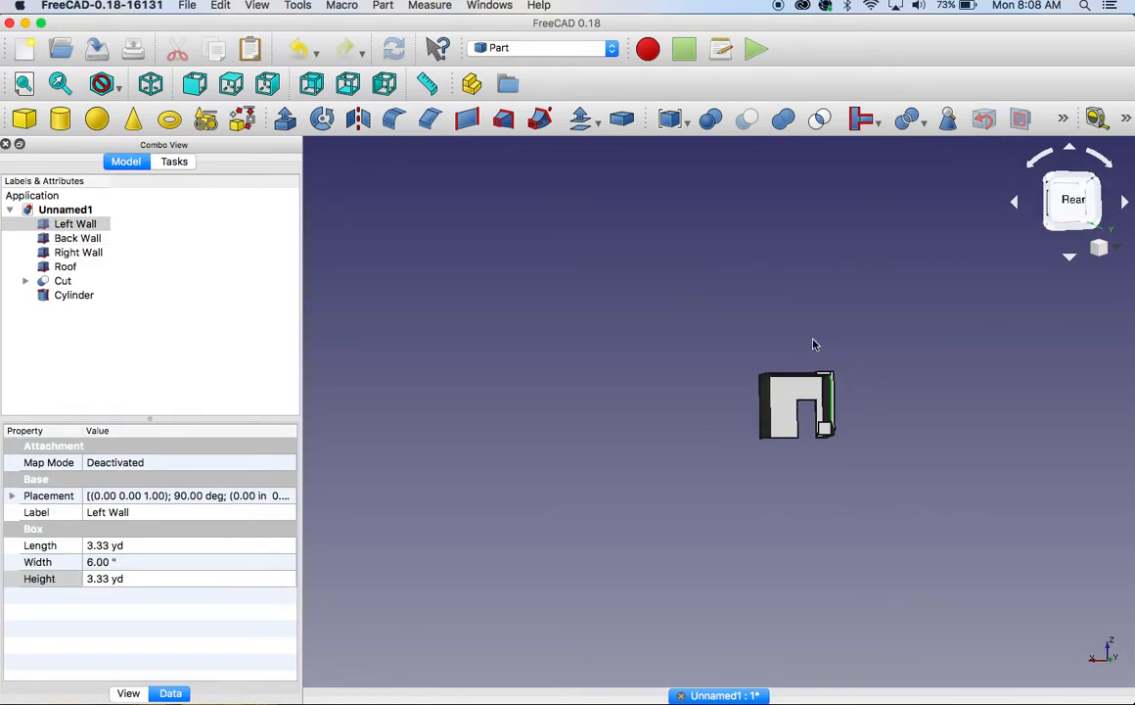
pyautogui.click(74, 230)
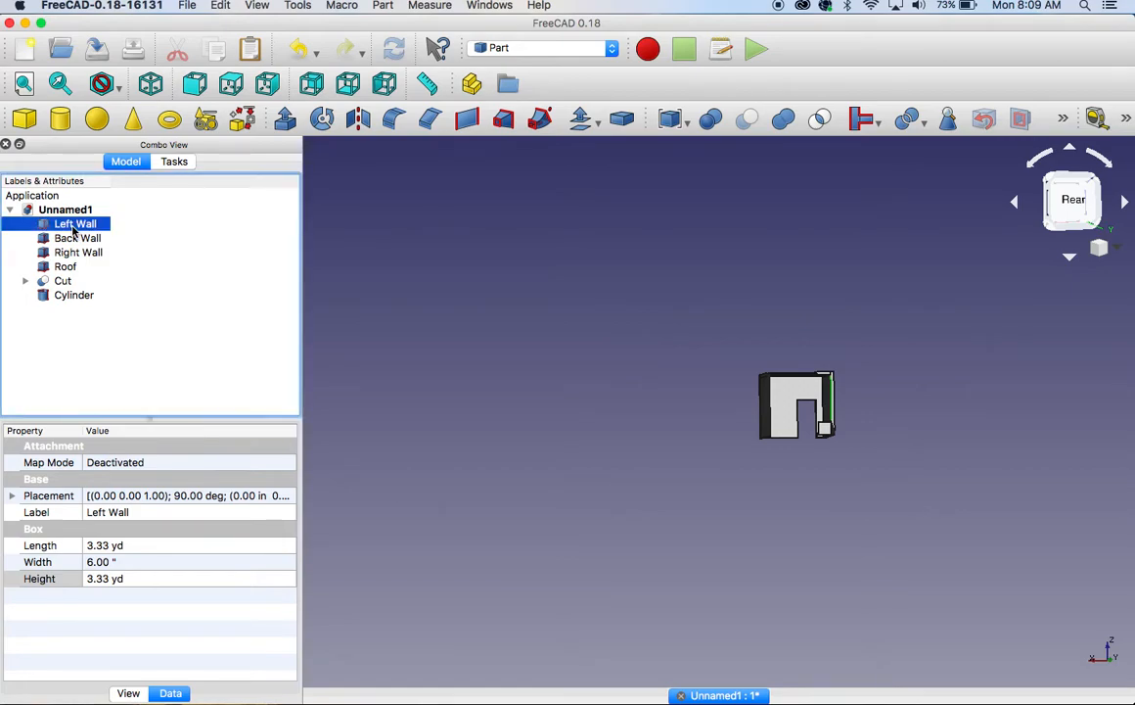
pyautogui.press('super+z')
pyautogui.press('super+z')
# Fit the building in the view, add a cylinder to the model and rename it Window
pyautogui.moveTo(409, 426); pyautogui.dragTo(555, 329, button='middle')
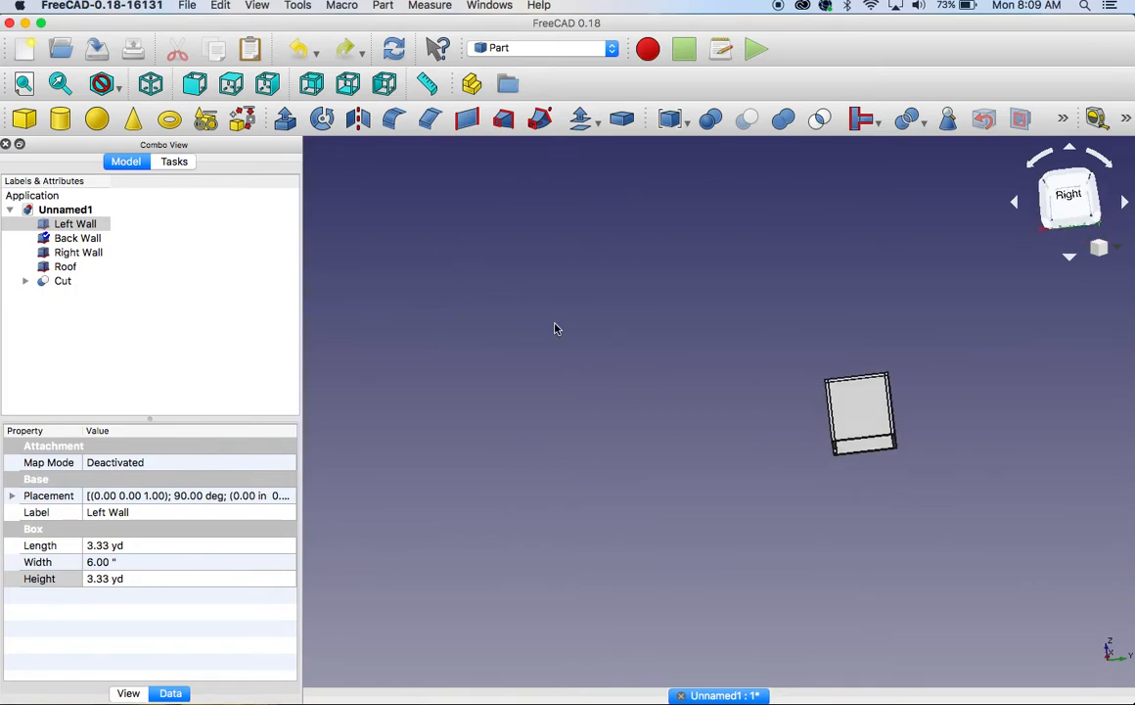
pyautogui.click(21, 86)
pyautogui.moveTo(355, 332); pyautogui.dragTo(601, 332, button='middle')
pyautogui.click(601, 332)
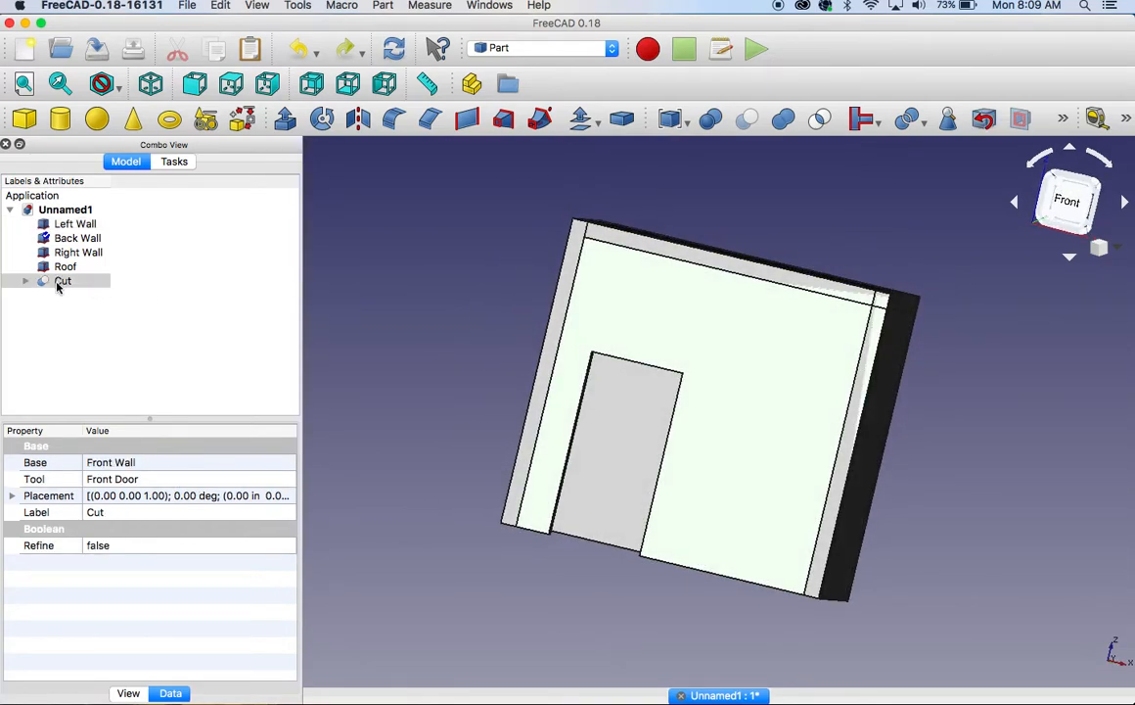
pyautogui.click(112, 301)
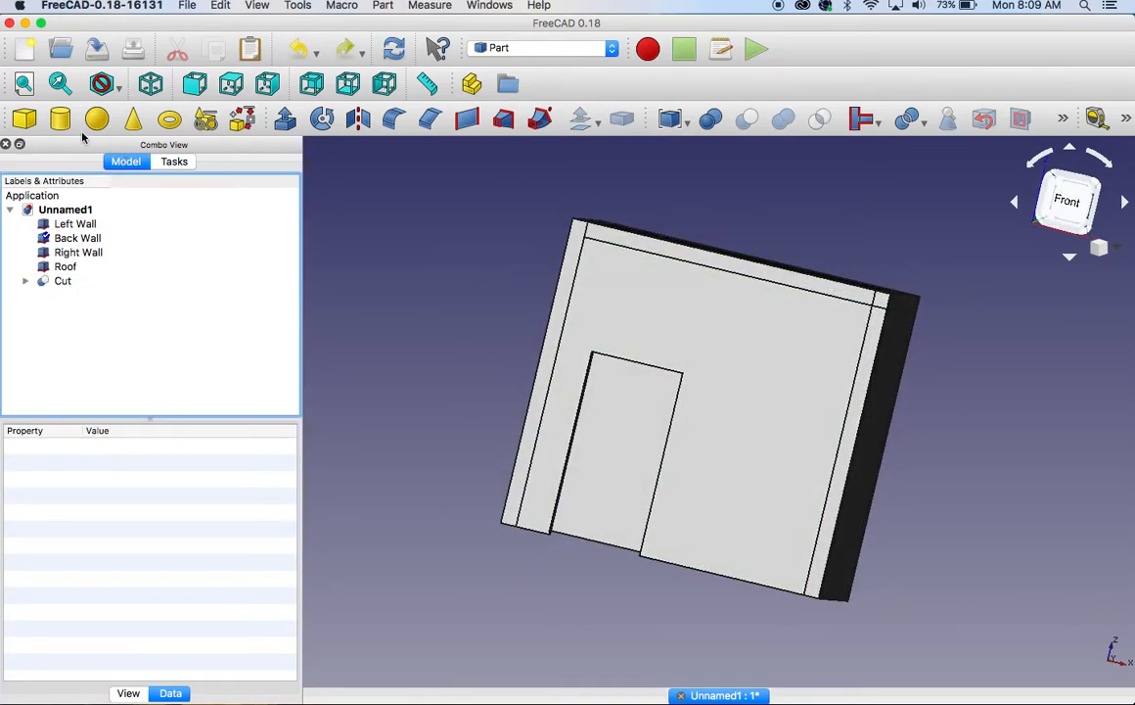
pyautogui.click(60, 119)
pyautogui.click(74, 294)
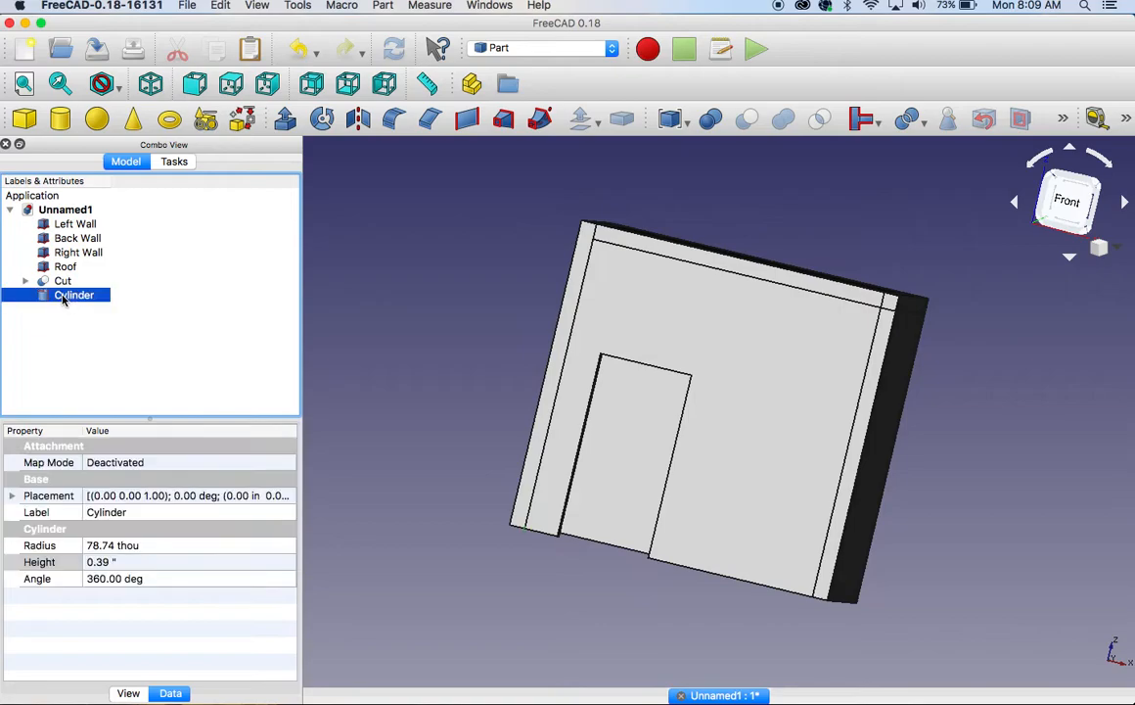
pyautogui.rightClick(63, 295)
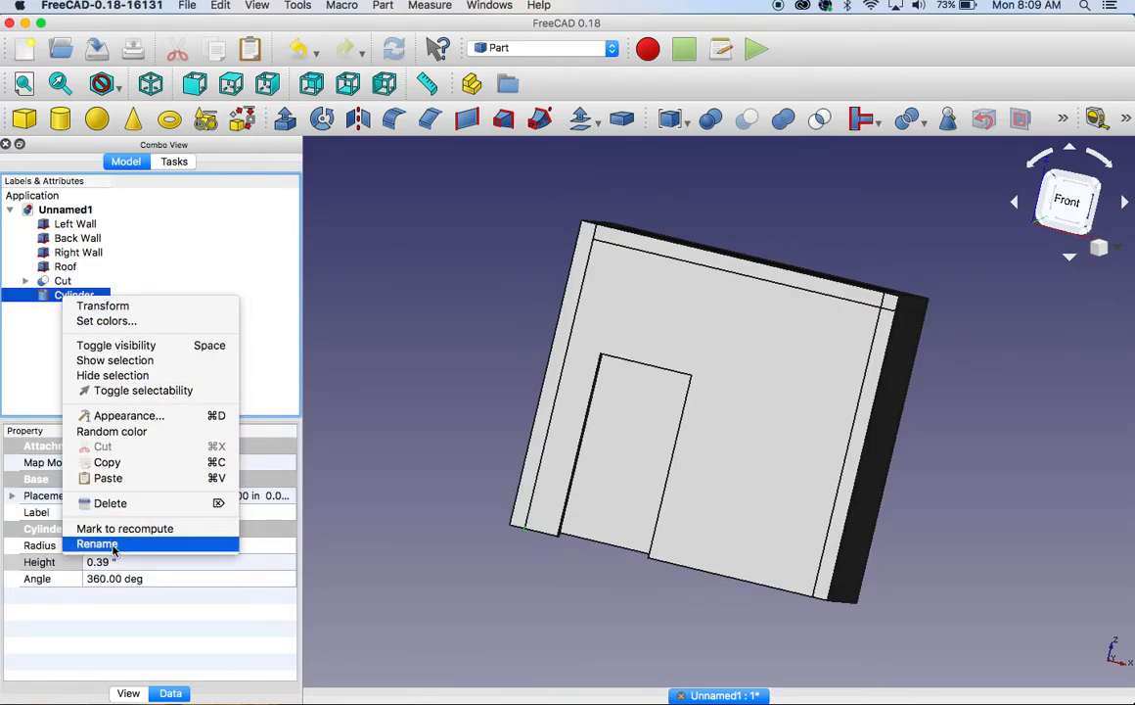
pyautogui.click(107, 544)
pyautogui.write('W')
pyautogui.click(132, 367)
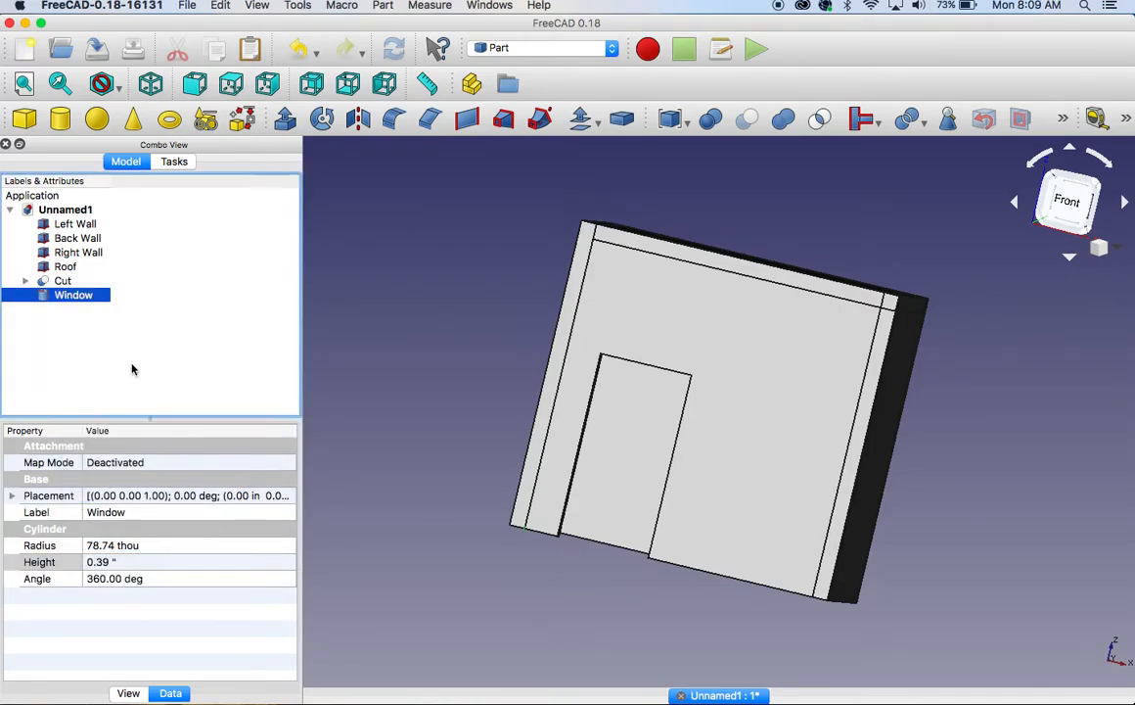
# Set the new Window cylinder's height to 3 ft
pyautogui.click(78, 294)
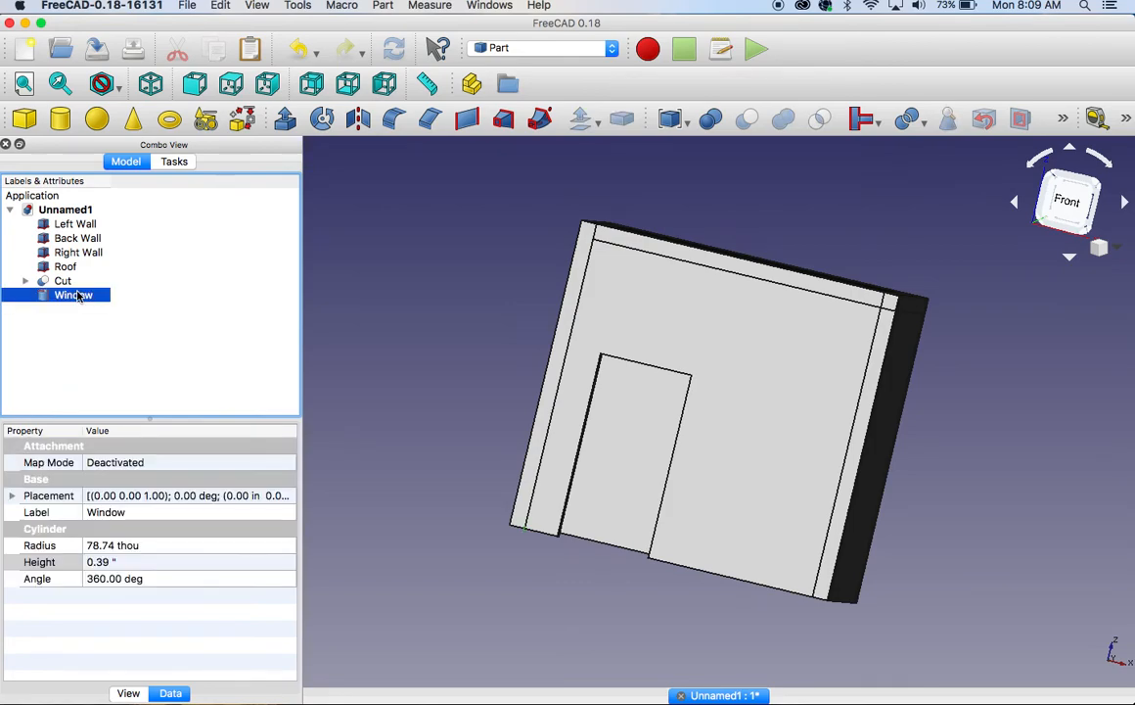
pyautogui.click(117, 546)
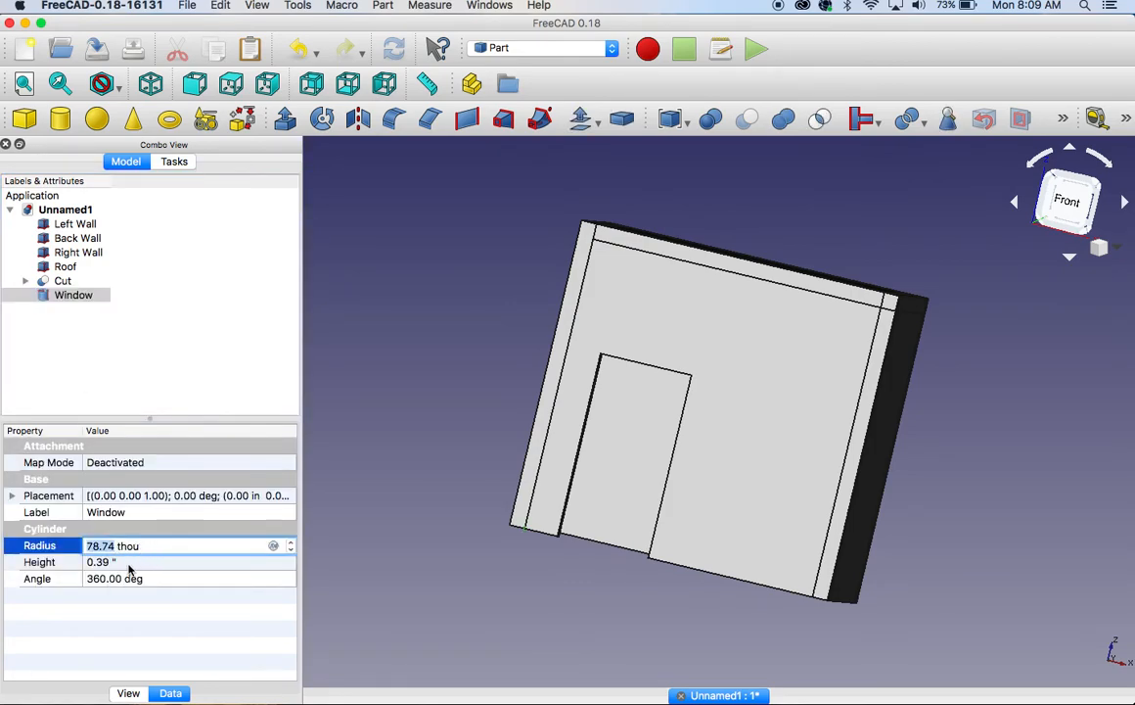
pyautogui.click(117, 561)
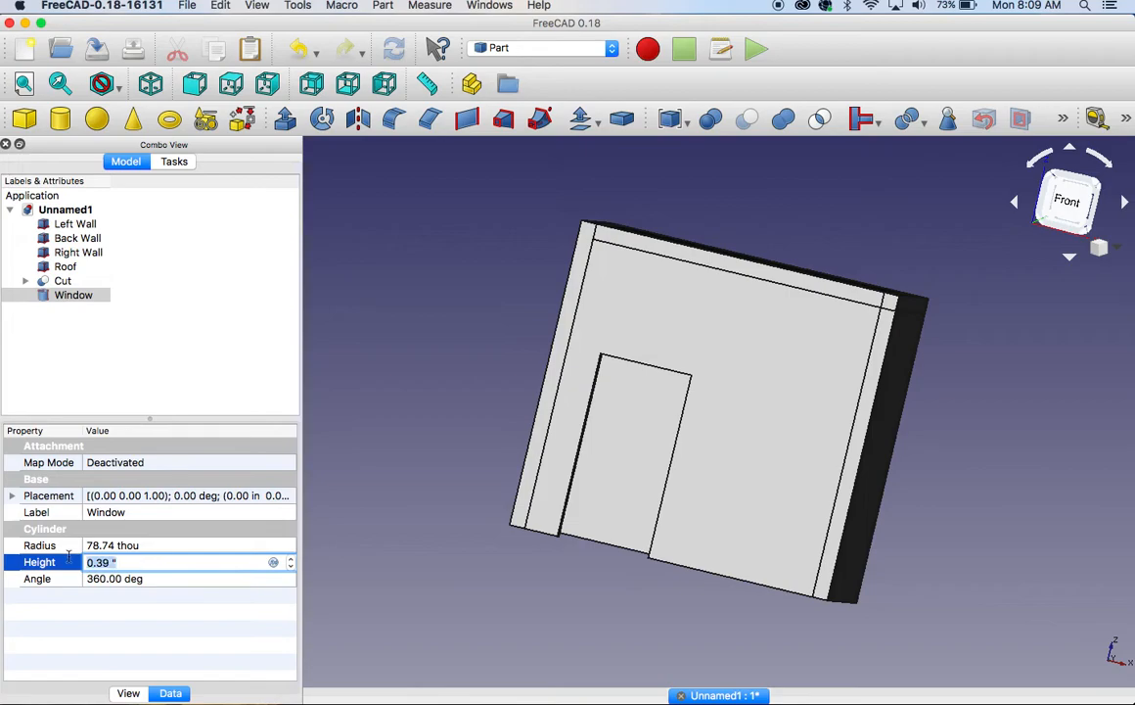
pyautogui.write('3 ft')
pyautogui.press('Return')
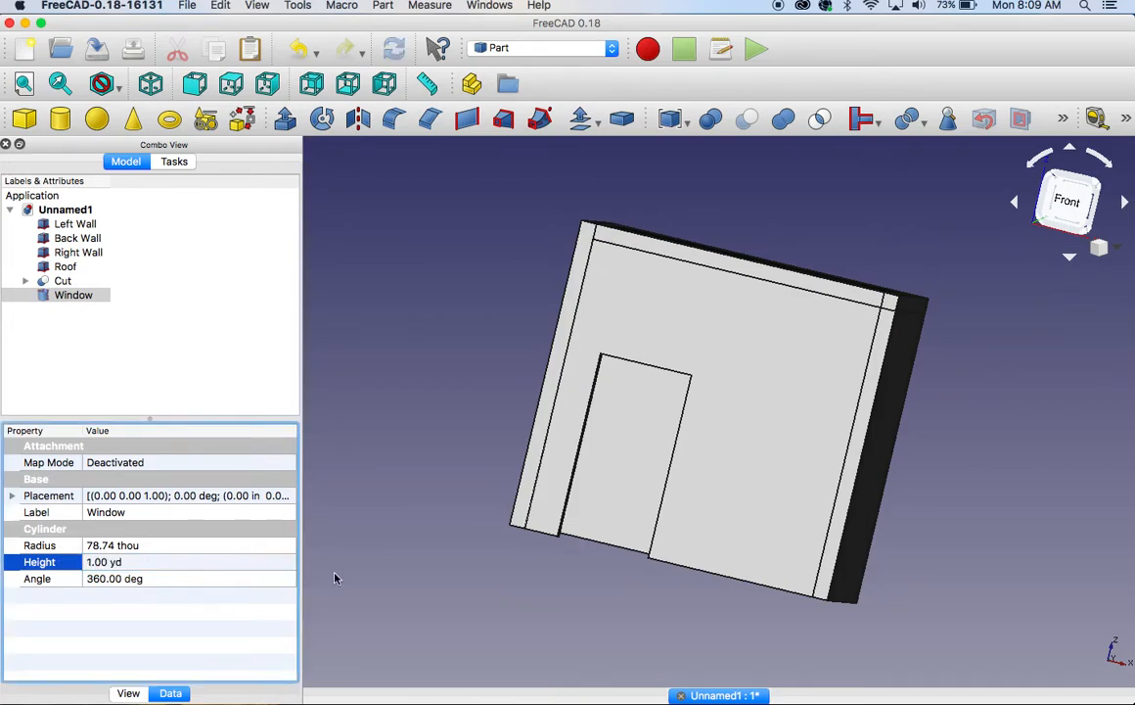
# Hide the Left Wall, Back Wall, Right Wall and Roof, keeping the cut front wall shown
pyautogui.moveTo(437, 578); pyautogui.dragTo(547, 434, button='middle')
pyautogui.click(544, 435)
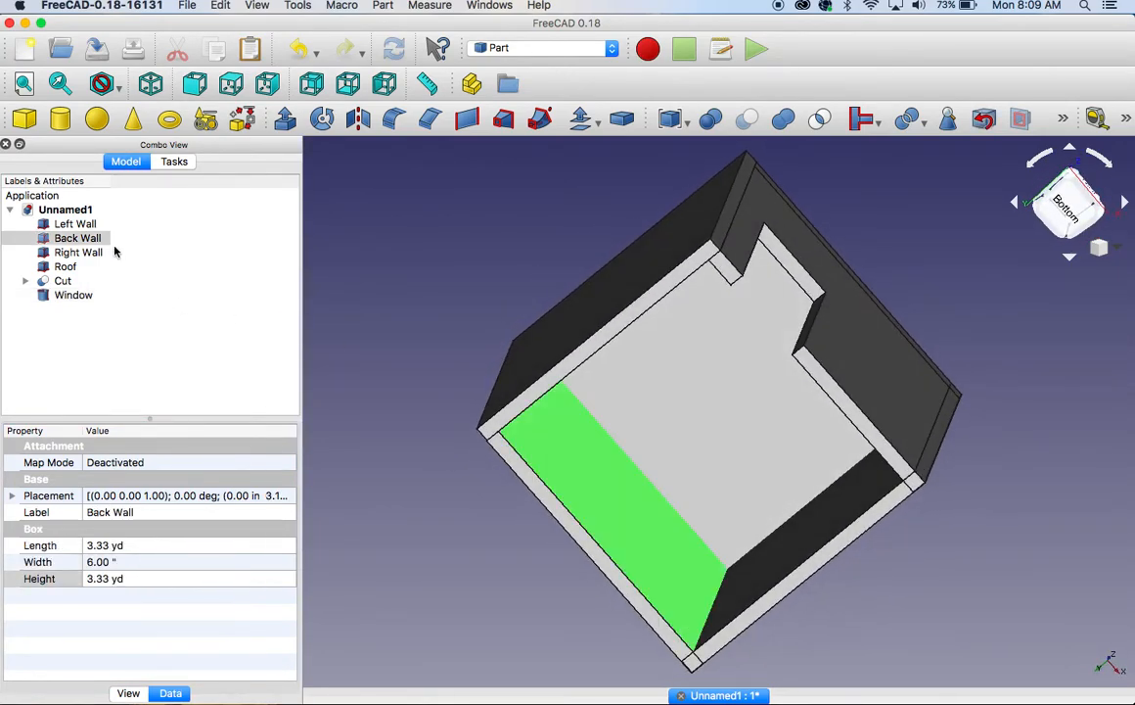
pyautogui.click(76, 223)
pyautogui.keyDown('shift'); pyautogui.click(70, 267); pyautogui.keyUp('shift')
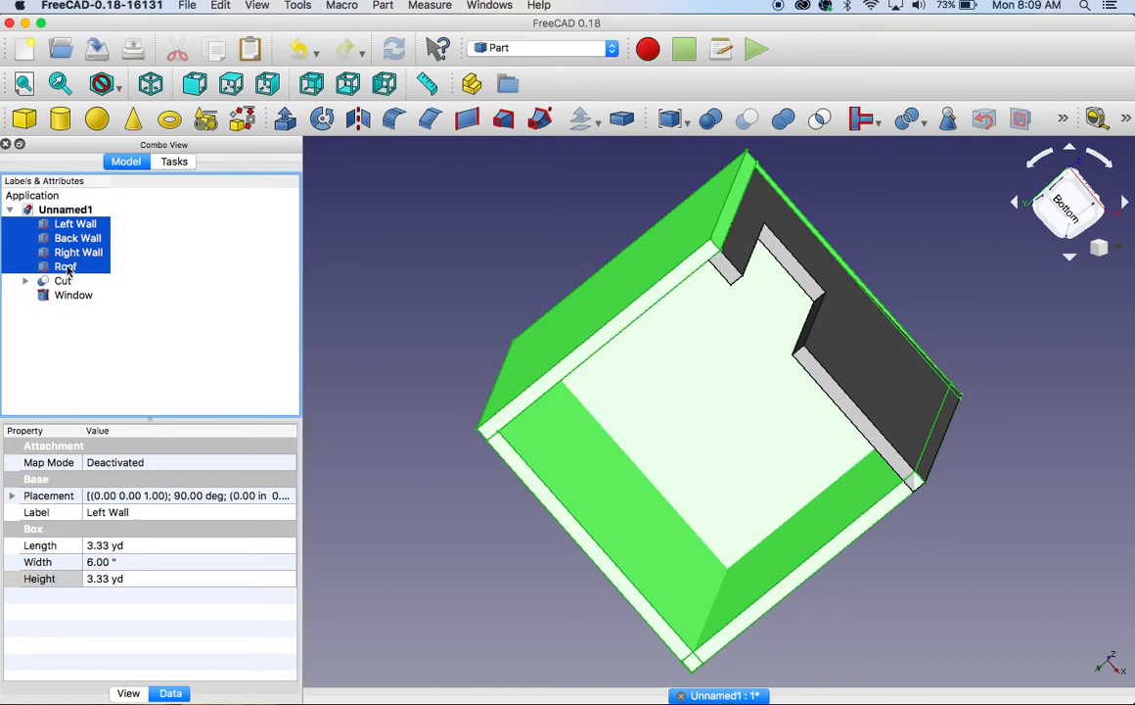
pyautogui.press('space')
pyautogui.keyDown('shift'); pyautogui.click(63, 281); pyautogui.keyUp('shift')
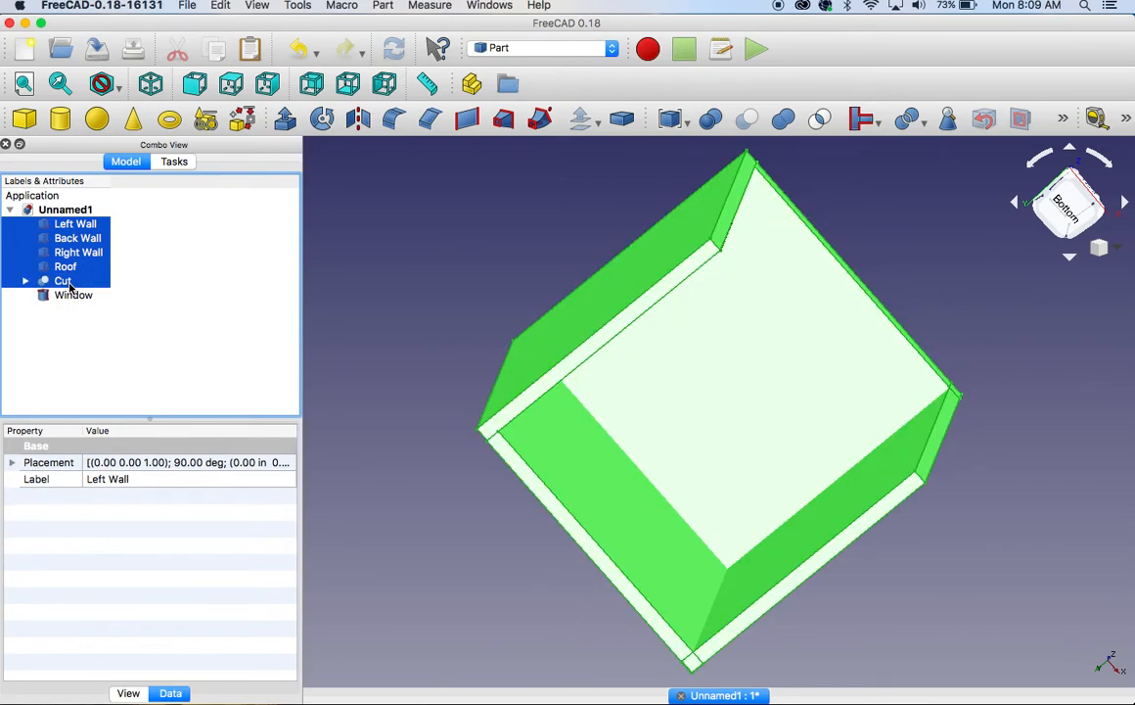
pyautogui.press('space')
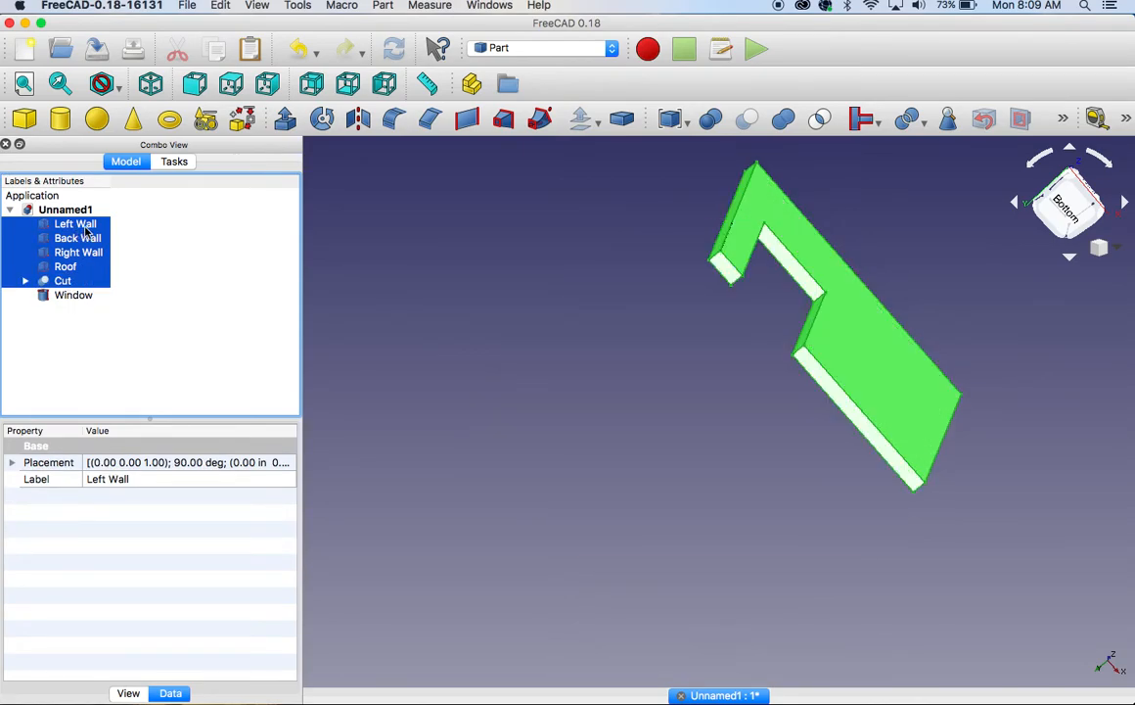
# Undo the last change, and show the Left Wall, Back Wall, Right Wall and Roof again
pyautogui.click(568, 265)
pyautogui.moveTo(628, 280); pyautogui.dragTo(626, 341, button='middle')
pyautogui.scroll(-3, 625, 340)
pyautogui.press('super+z')
pyautogui.click(74, 224)
pyautogui.keyDown('shift'); pyautogui.click(64, 266); pyautogui.keyUp('shift')
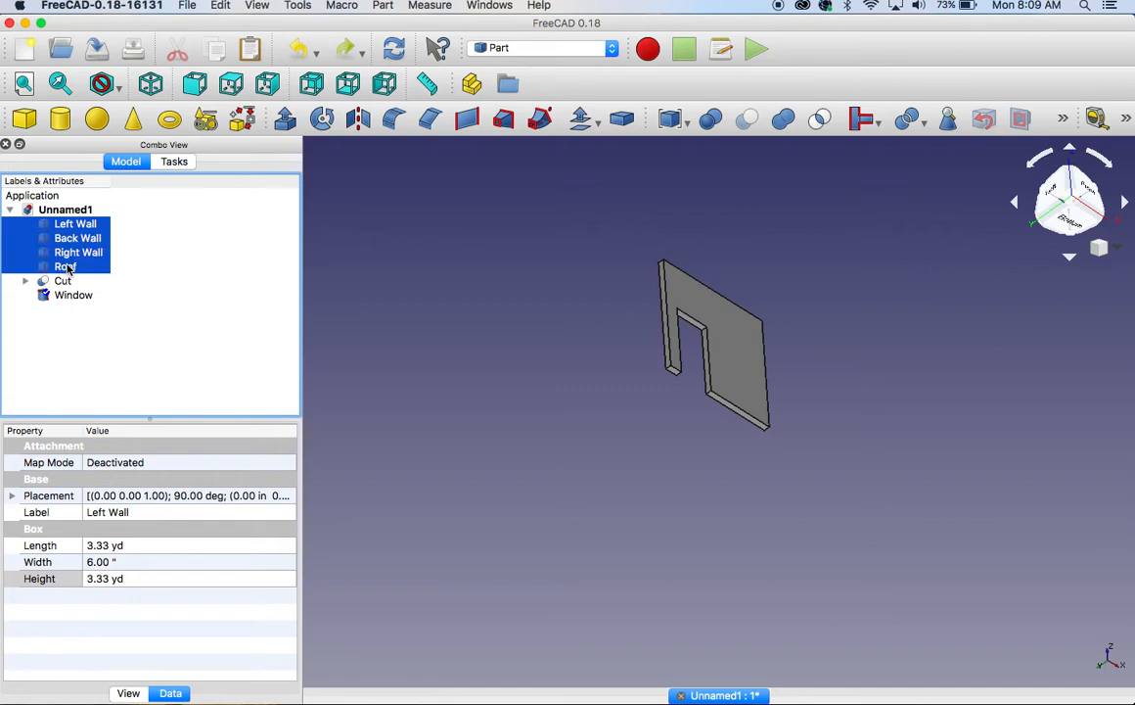
pyautogui.press('space')
pyautogui.click(497, 355)
# Set the height of the Window cylinder to 3 ft
pyautogui.click(74, 296)
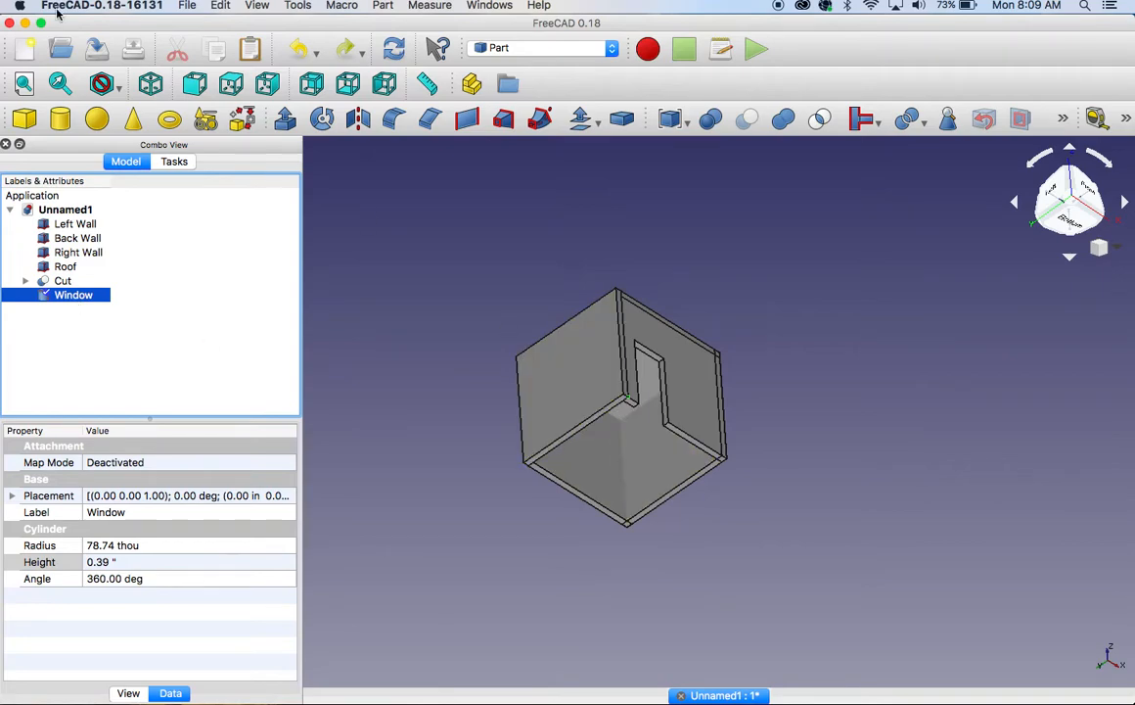
pyautogui.click(23, 83)
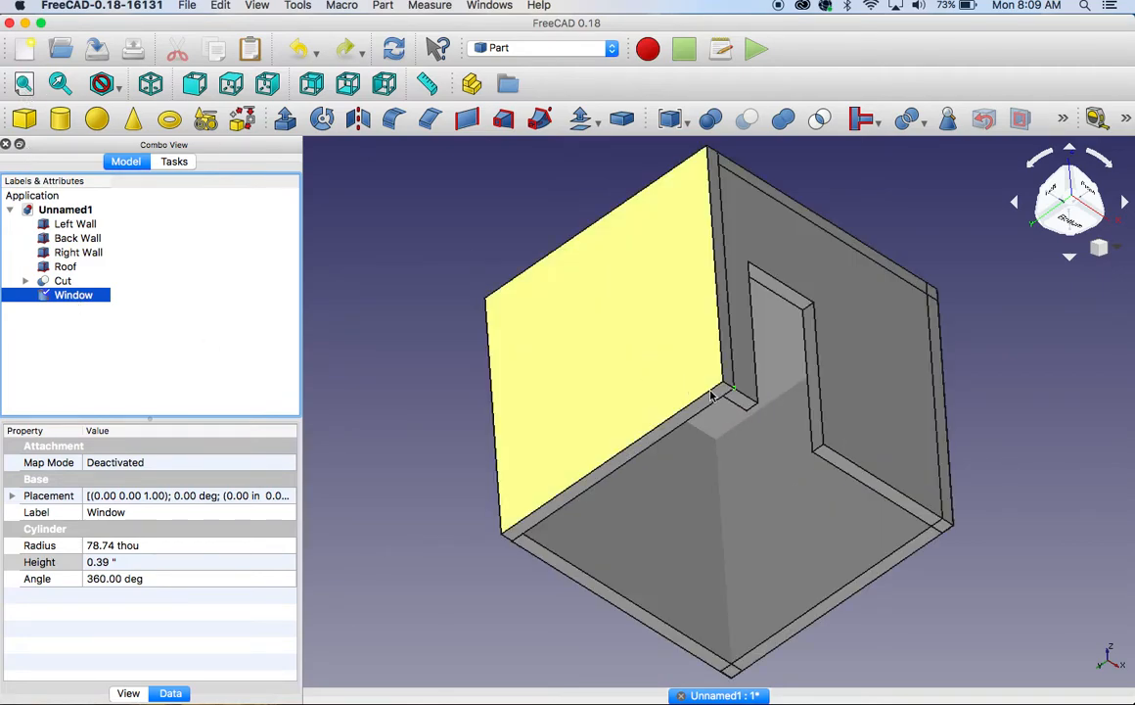
pyautogui.click(141, 558)
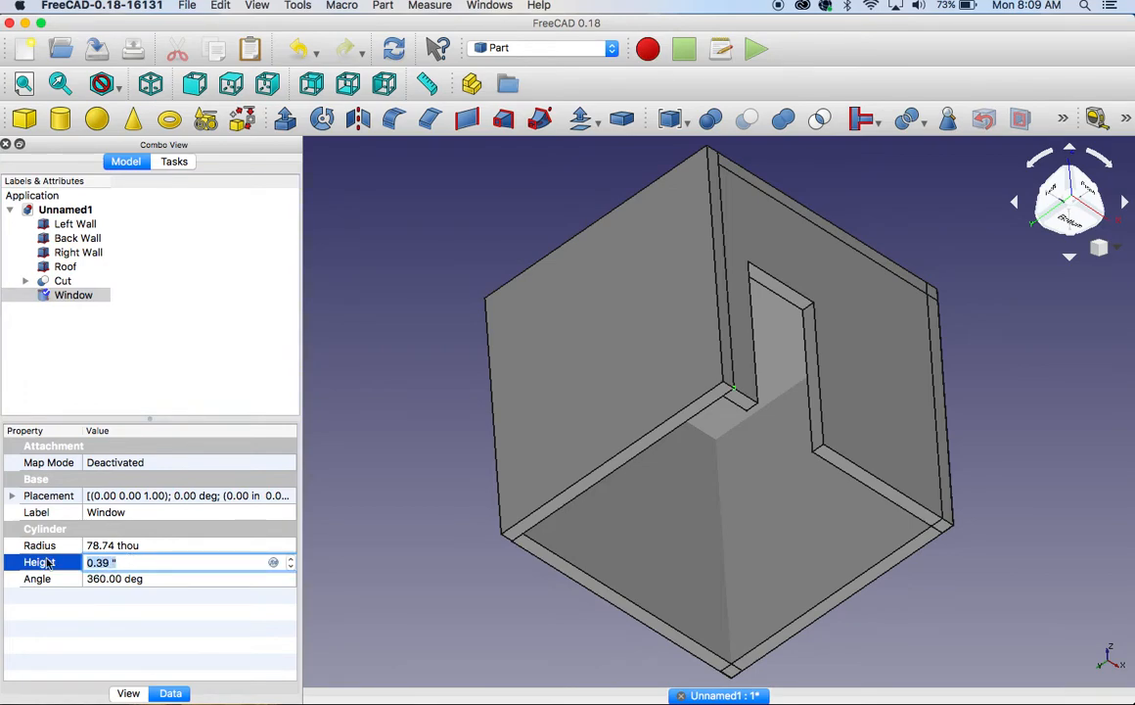
pyautogui.write('3 ft')
pyautogui.press('Return')
# Set the Window cylinder's radius to 2 ft and select the cylinder in the model
pyautogui.click(149, 546)
pyautogui.click(151, 544)
pyautogui.moveTo(152, 544); pyautogui.dragTo(85, 541)
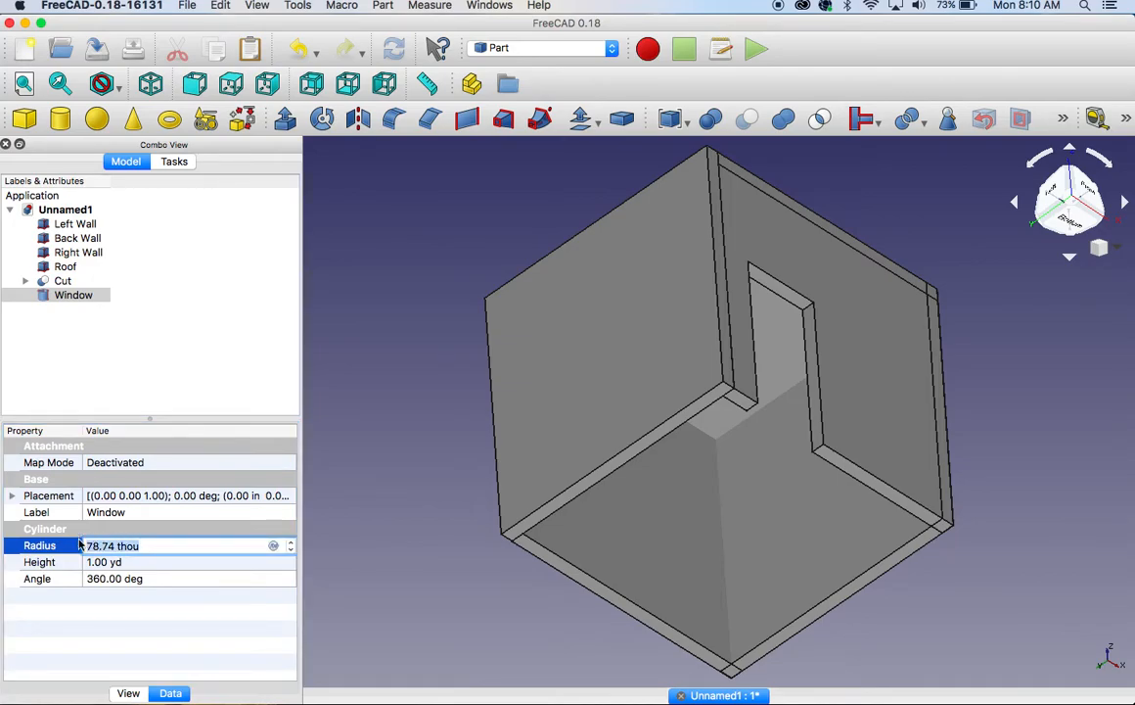
pyautogui.write('2 ft')
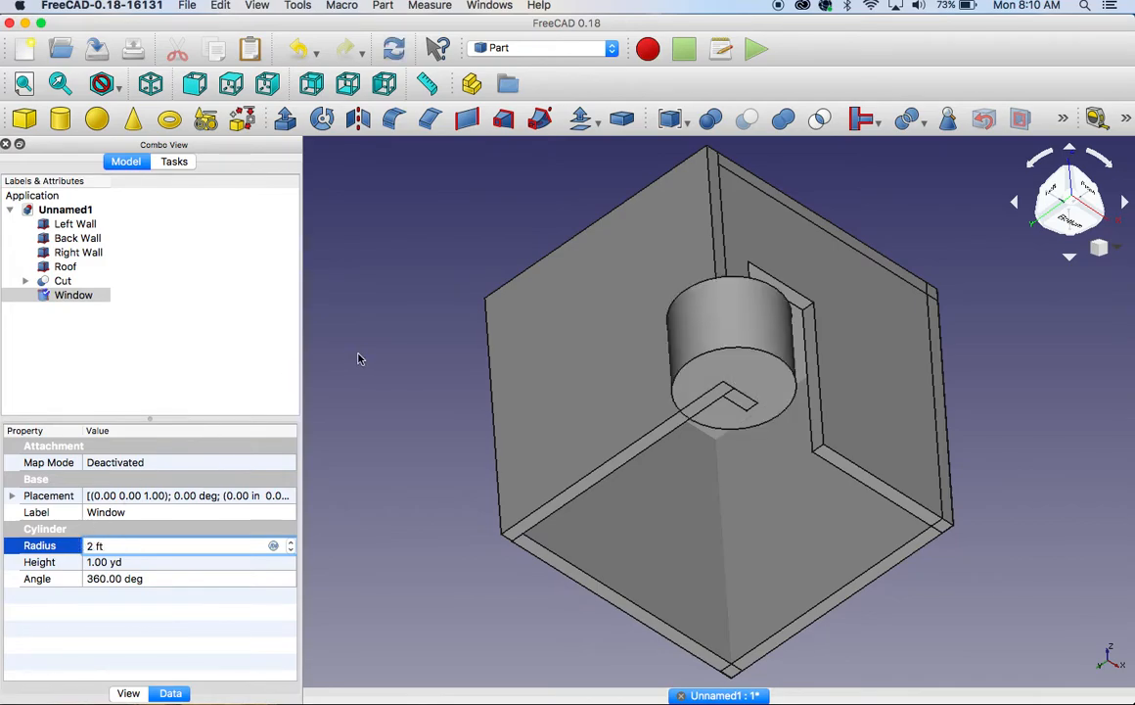
pyautogui.click(358, 359)
pyautogui.click(66, 294)
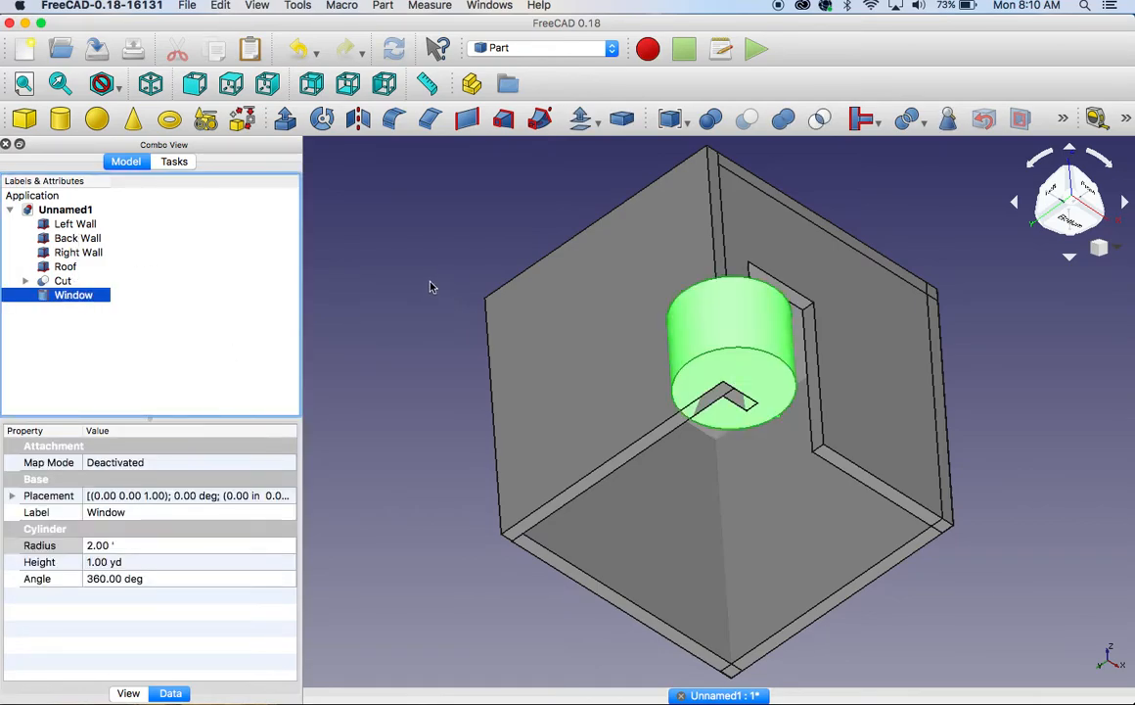
# Bring the Window cylinder and the building's left side into view, and expand the cylinder's placement properties
pyautogui.scroll(-10, 488, 352)
pyautogui.scroll(3, 461, 311)
pyautogui.moveTo(459, 311); pyautogui.dragTo(542, 375, button='middle')
pyautogui.moveTo(654, 339)
pyautogui.mouseDown(button='middle')
pyautogui.moveTo(653, 349)
pyautogui.moveTo(666, 292)
pyautogui.moveTo(665, 317)
pyautogui.mouseUp(button='middle')
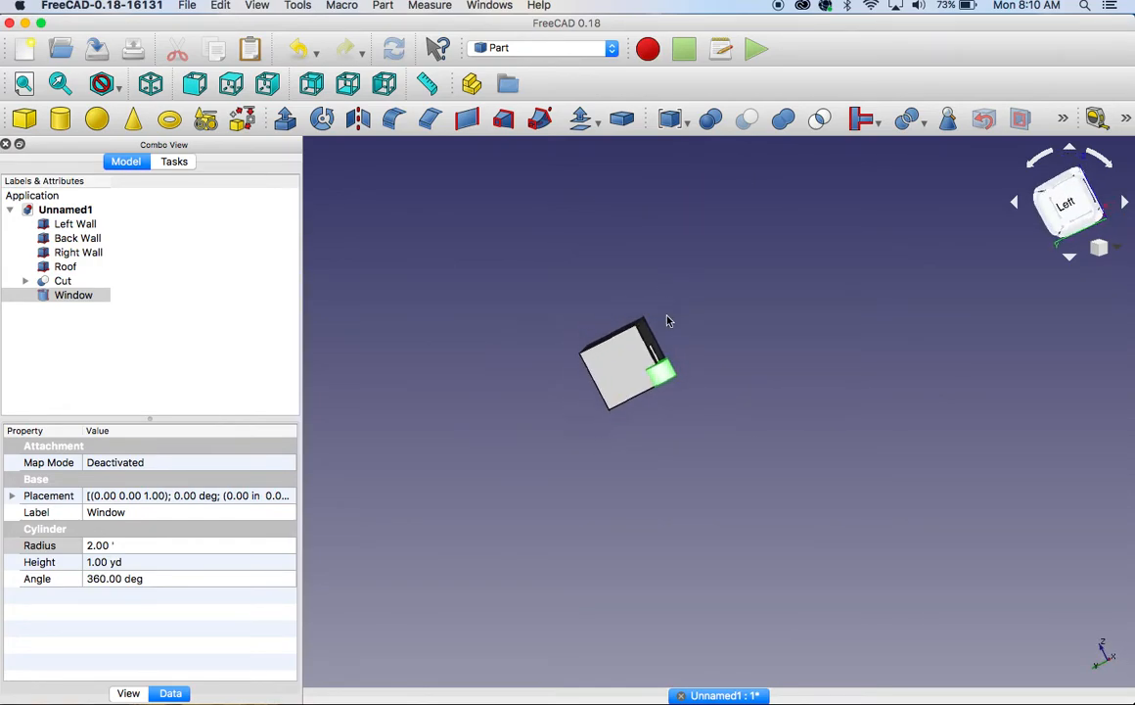
pyautogui.scroll(5, 720, 390)
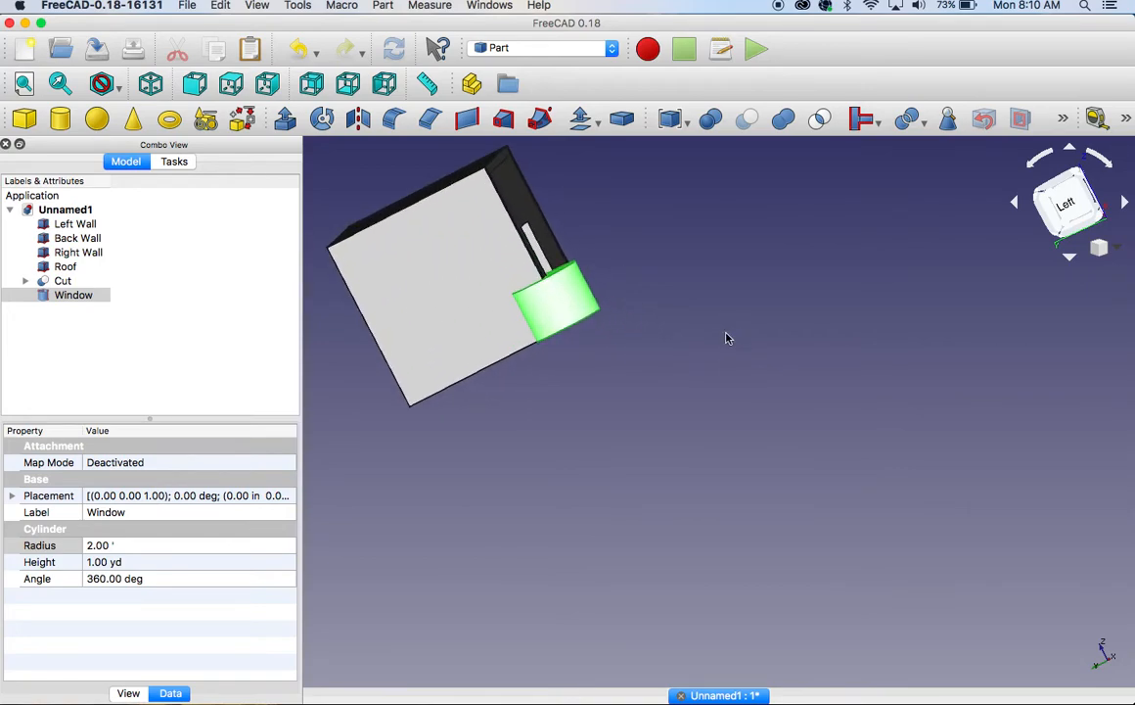
pyautogui.click(13, 495)
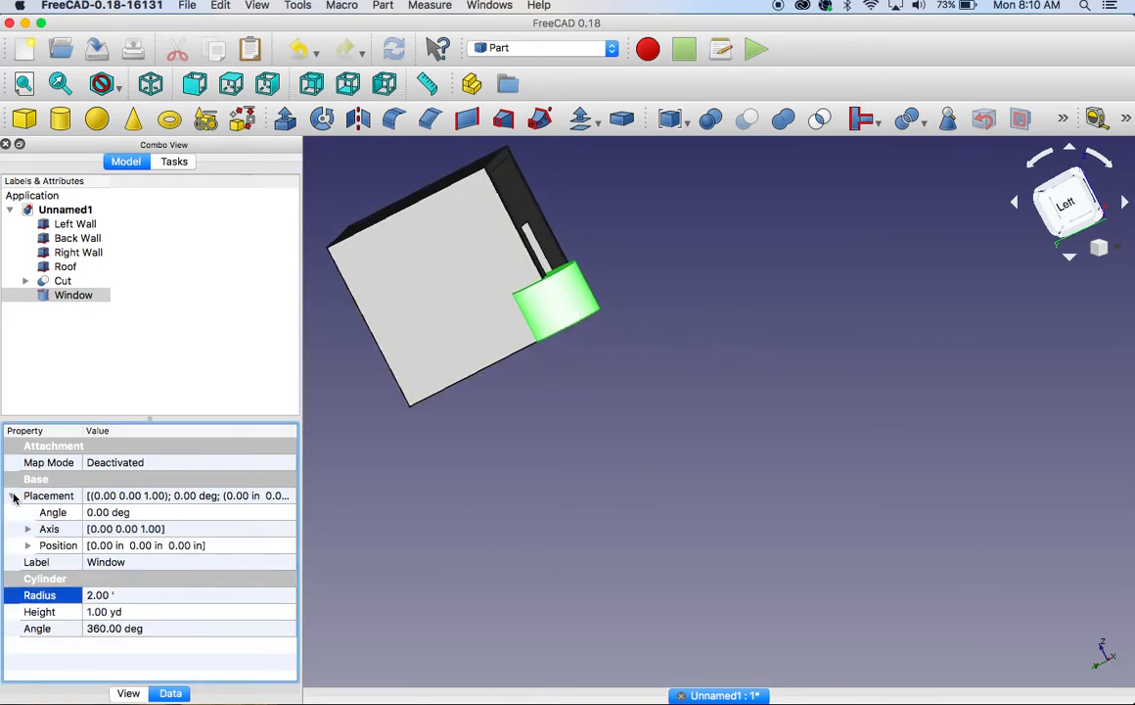
pyautogui.click(114, 513)
pyautogui.write('90')
pyautogui.press('BackSpace')
pyautogui.press('BackSpace')
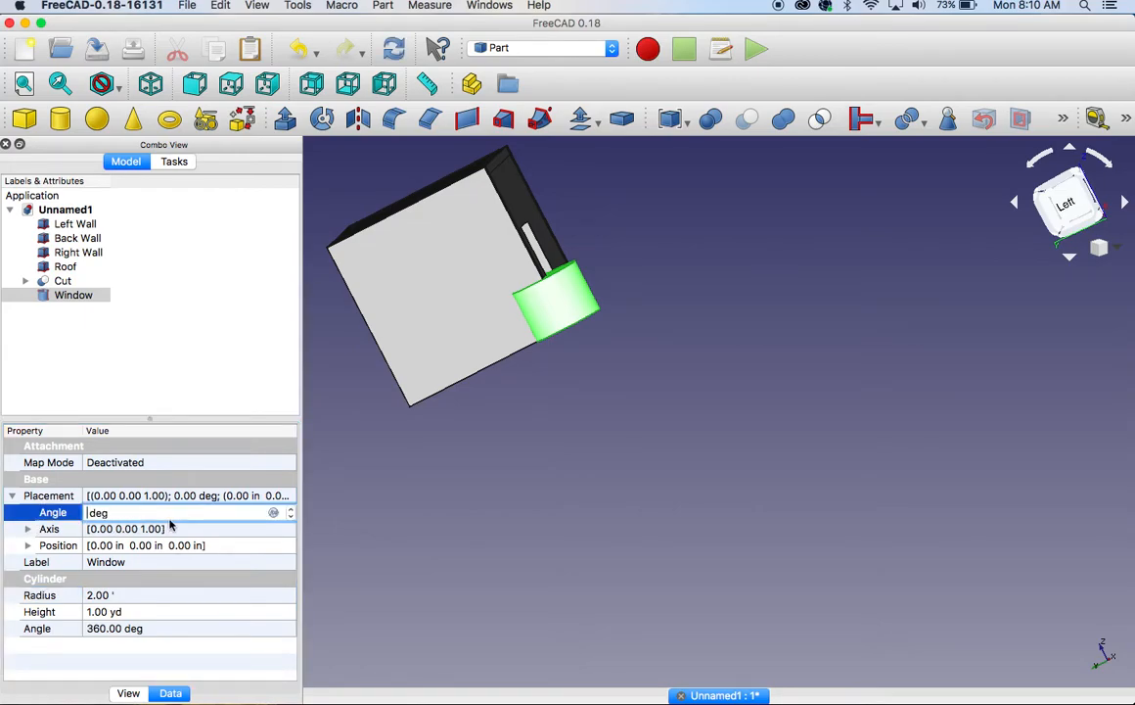
pyautogui.write('0')
# Change the Window cylinder's rotation axis by setting z to 0 and x to 1
pyautogui.click(49, 528)
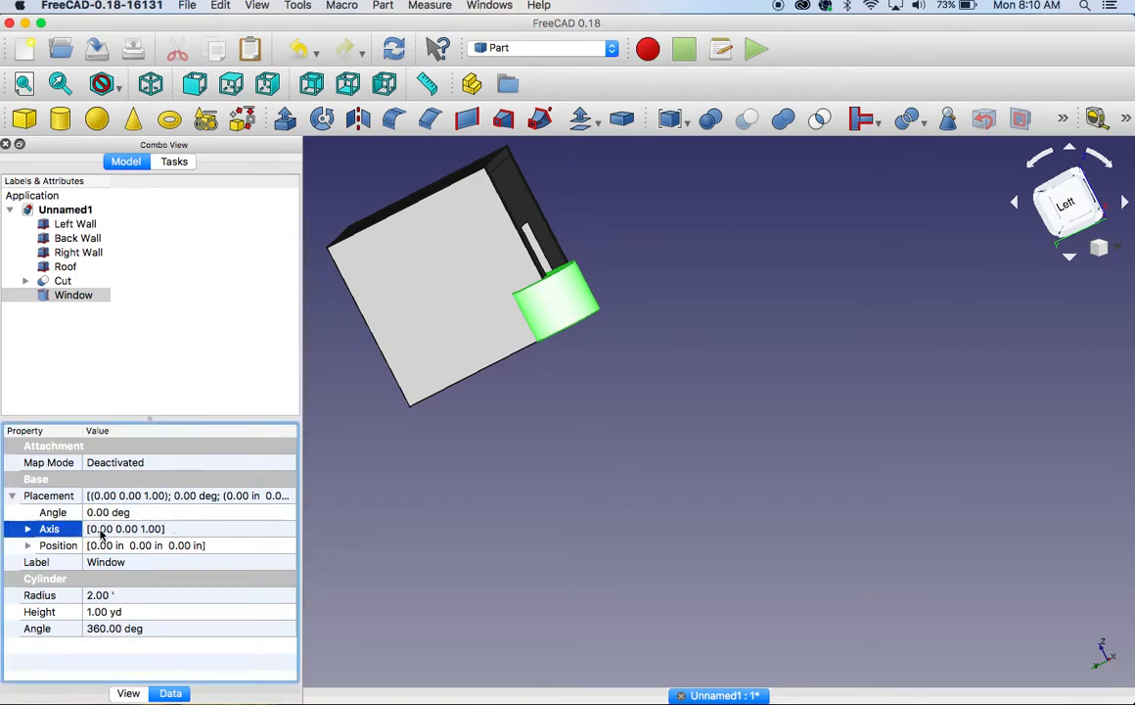
pyautogui.click(27, 528)
pyautogui.click(105, 579)
pyautogui.click(106, 578)
pyautogui.write('0')
pyautogui.click(110, 546)
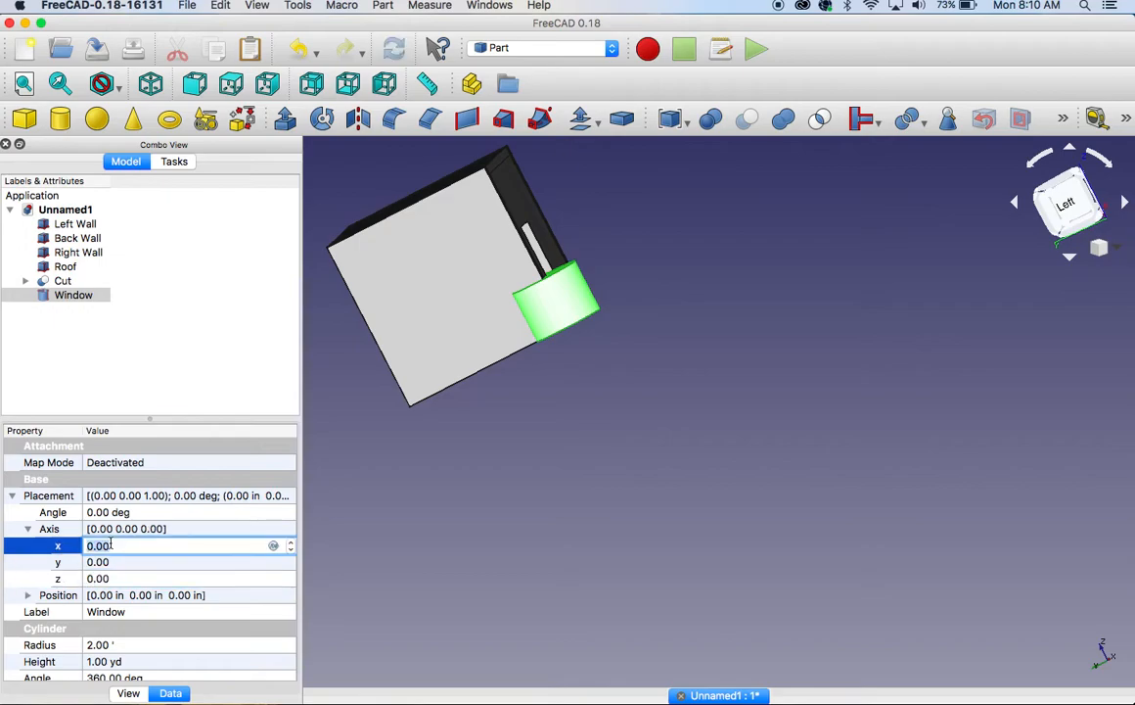
pyautogui.write('1')
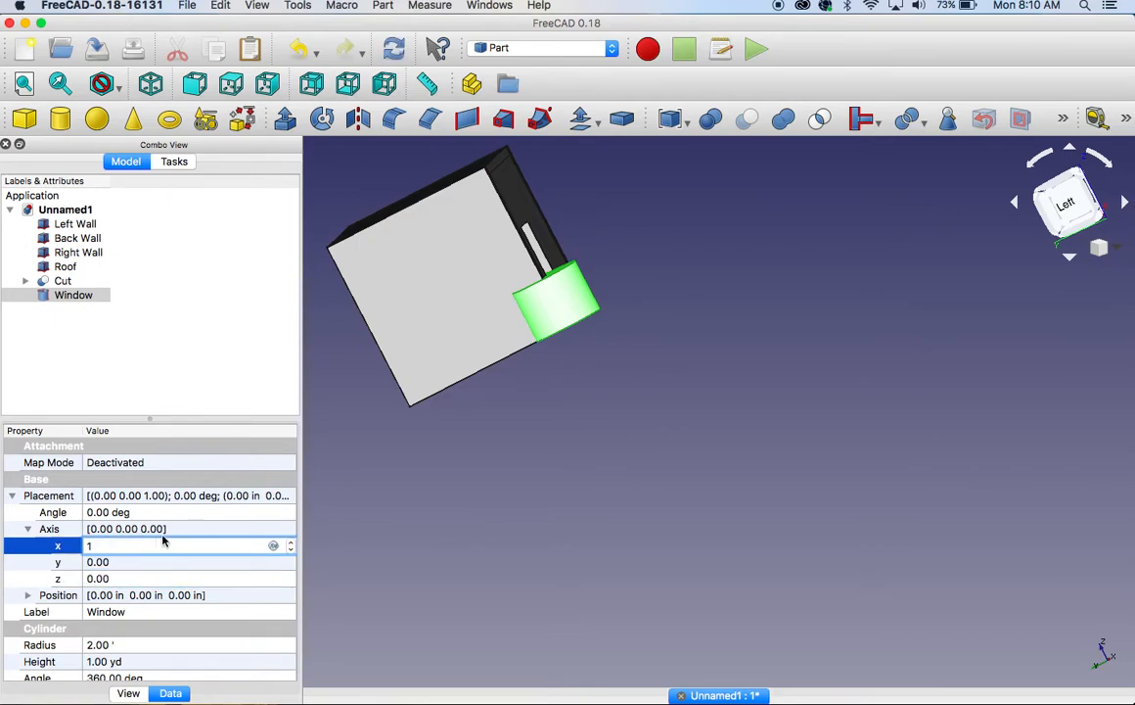
# Set the Window cylinder's placement angle to 90 degrees
pyautogui.click(110, 513)
pyautogui.click(106, 511)
pyautogui.write('90')
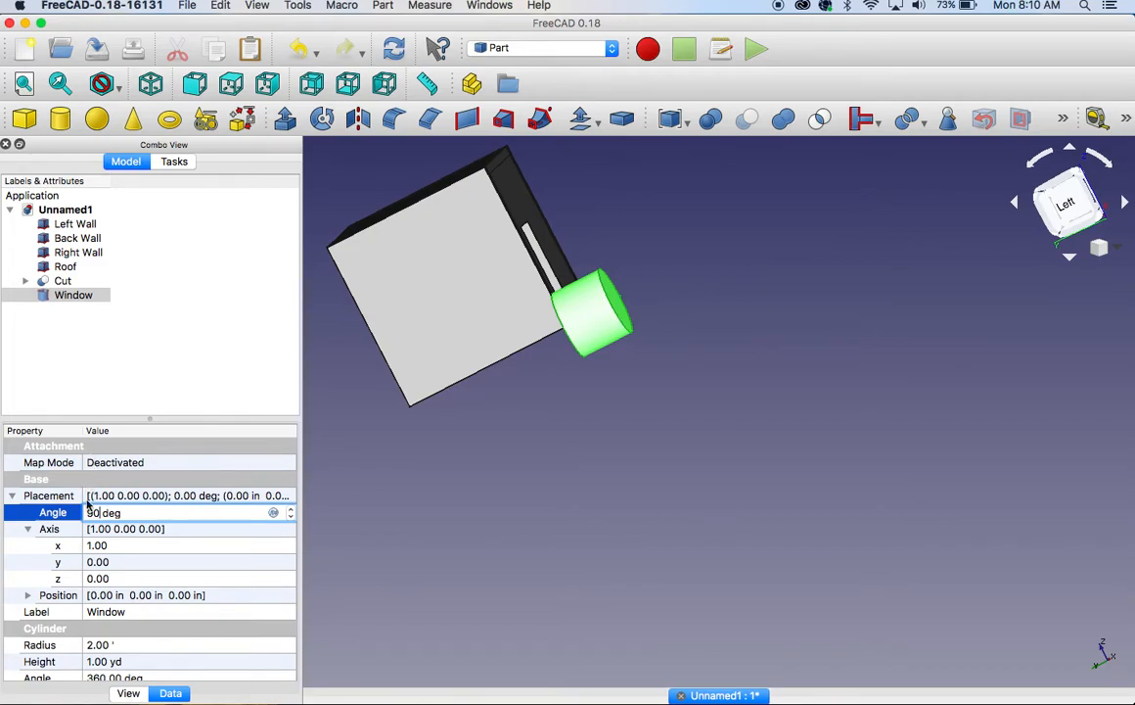
pyautogui.click(113, 545)
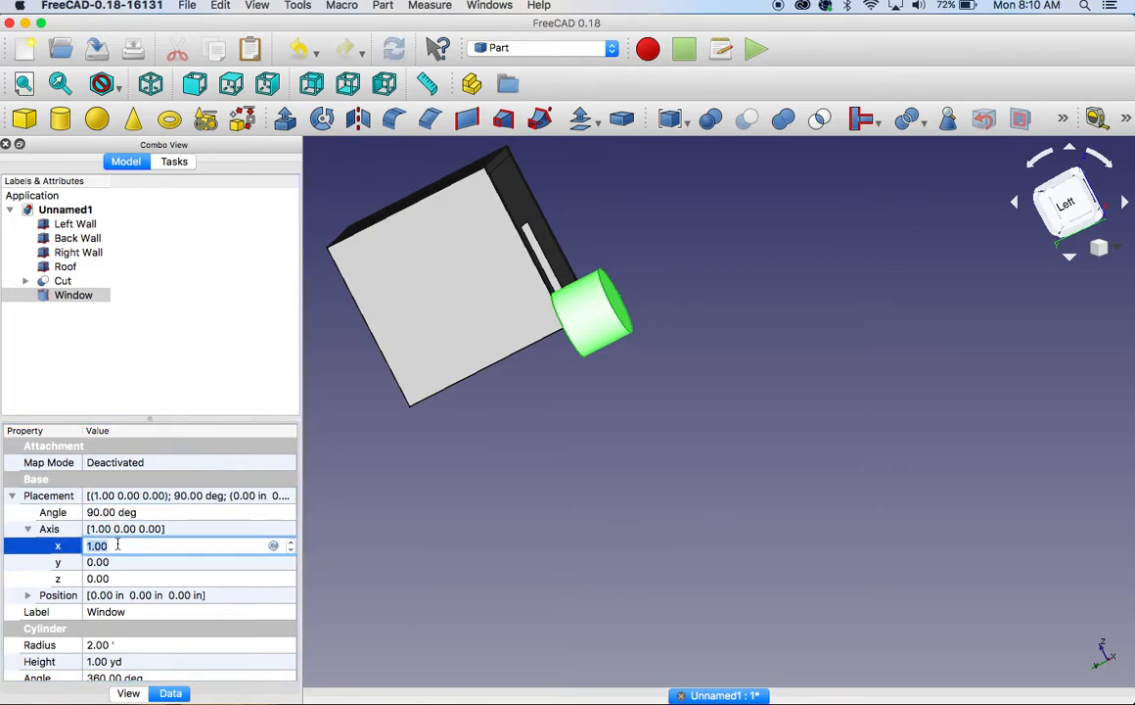
# Set the y component of the Window cylinder's rotation axis to 1 and check its orientation
pyautogui.click(105, 562)
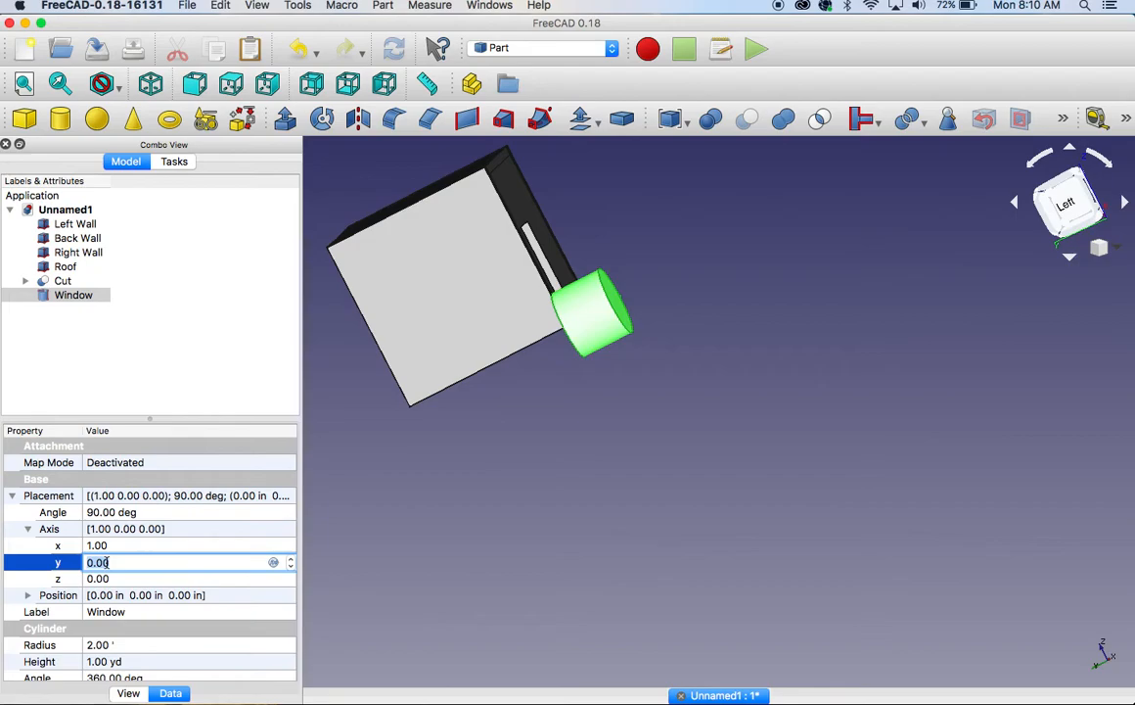
pyautogui.write('1')
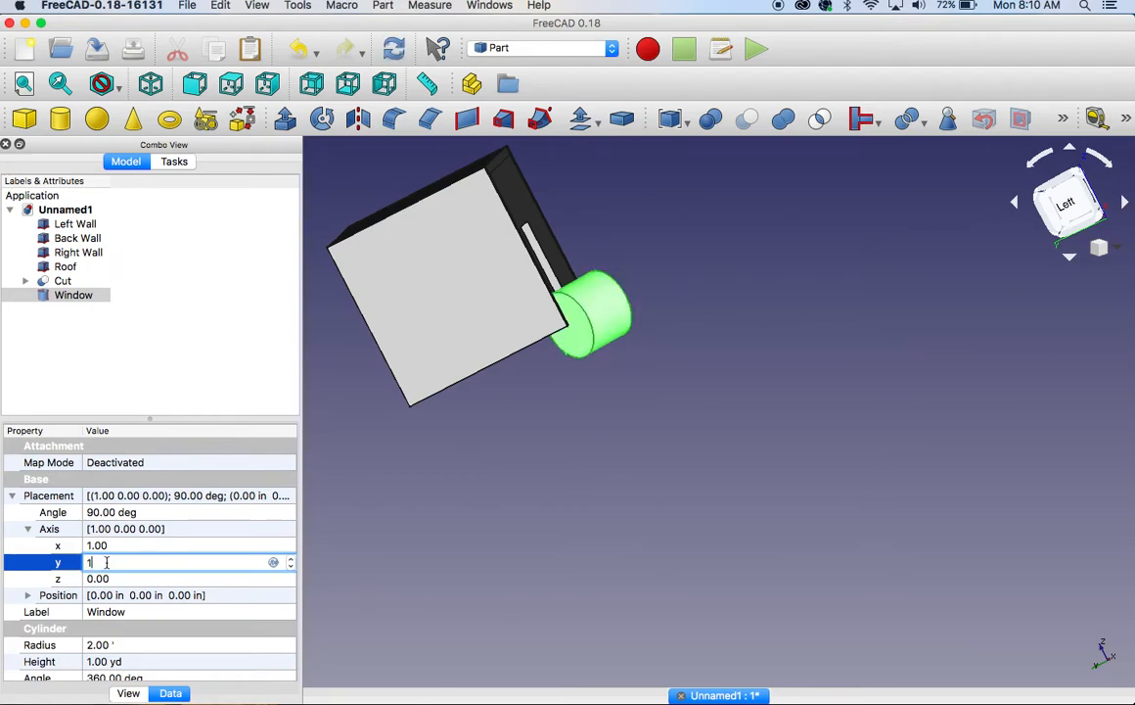
pyautogui.press('Return')
pyautogui.moveTo(573, 436); pyautogui.dragTo(624, 448)
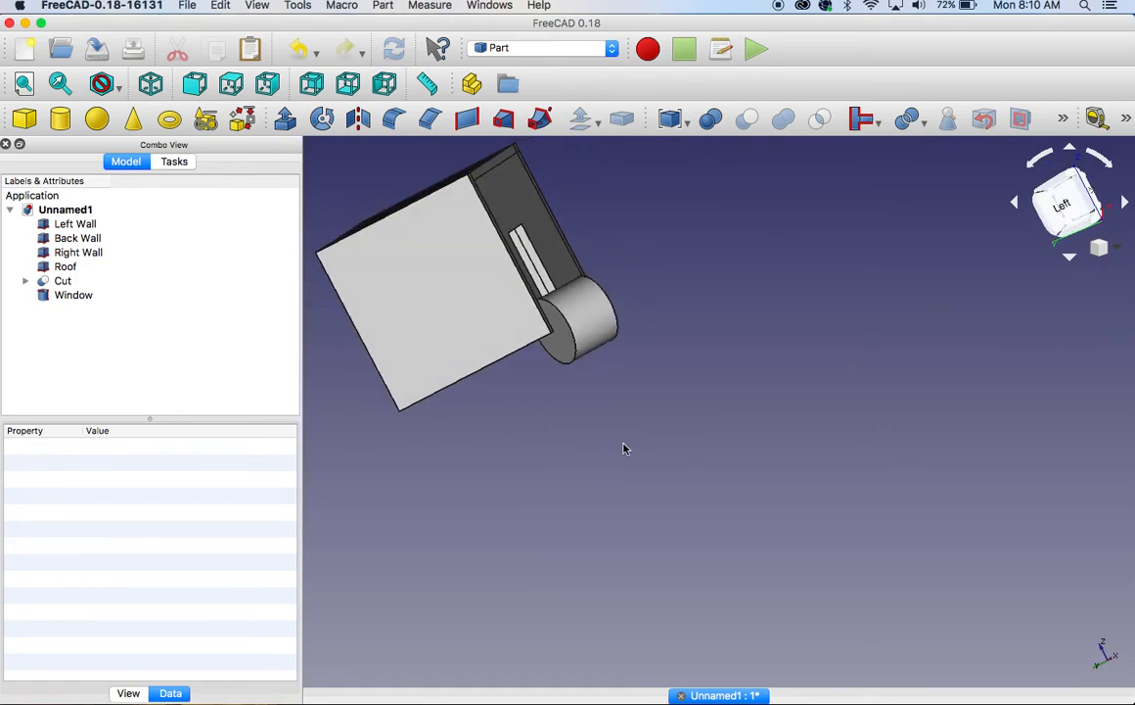
# Undo the Window cylinder's axis y change and its placement angle change
pyautogui.click(87, 297)
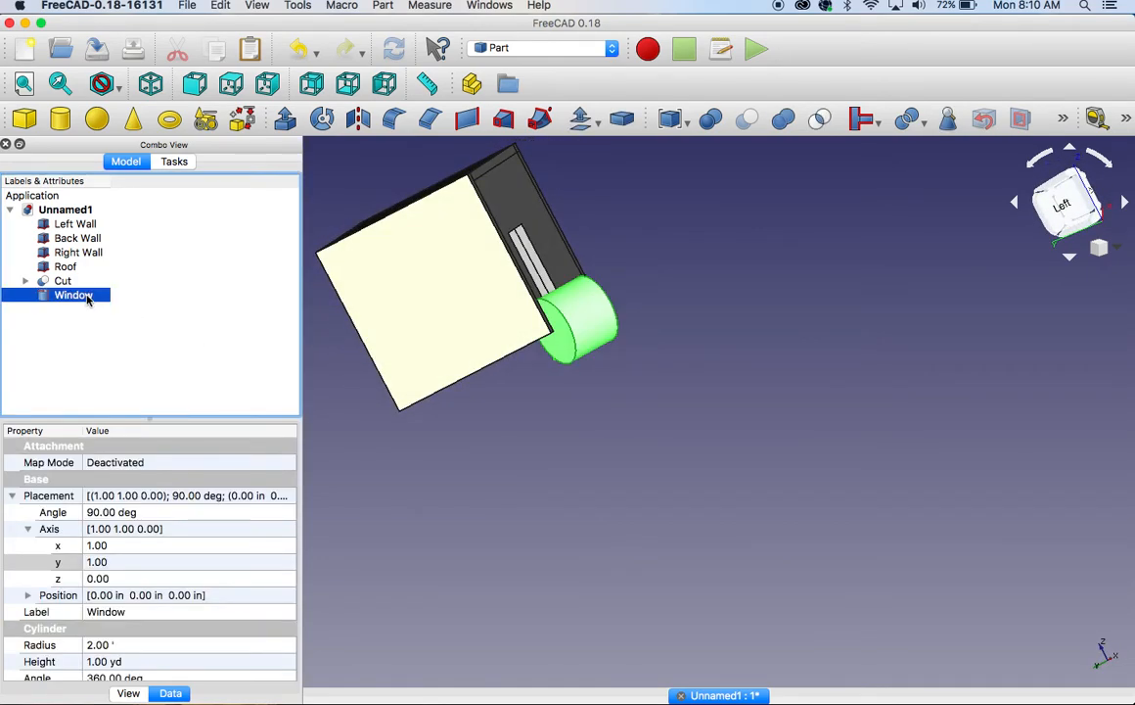
pyautogui.press('super+z')
pyautogui.press('super+z')
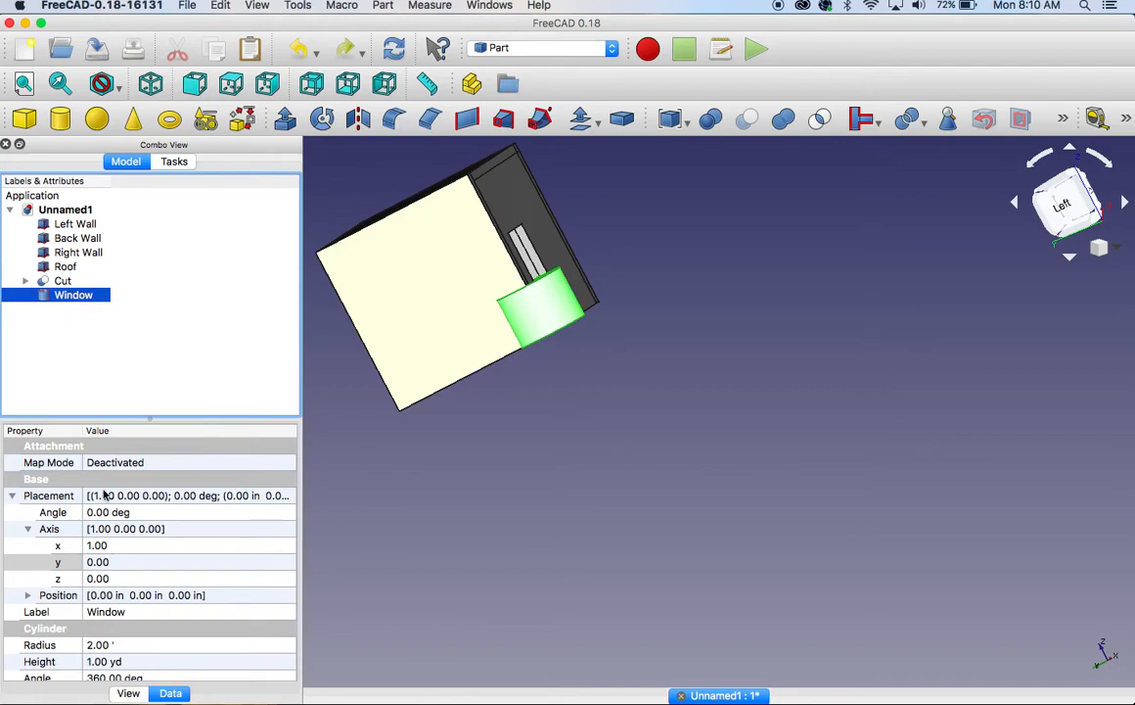
# Set the Window cylinder's rotation axis to x 0, y 1 and its placement angle to 90 degrees
pyautogui.click(96, 546)
pyautogui.write('0')
pyautogui.click(107, 562)
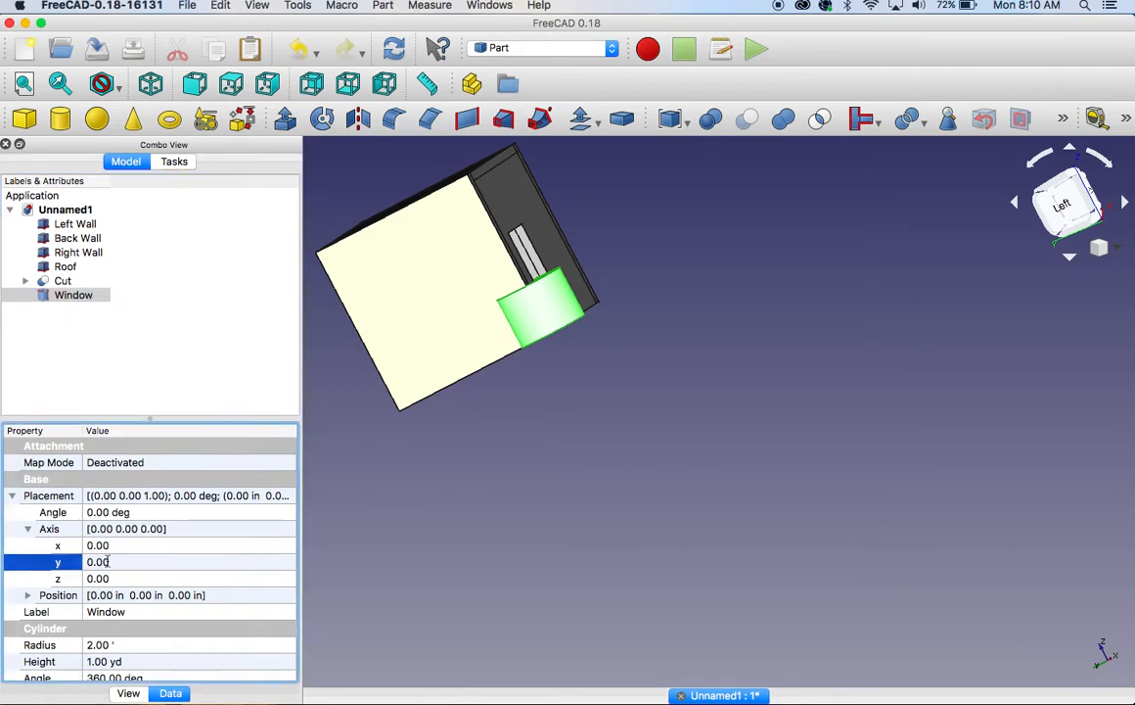
pyautogui.write('1.')
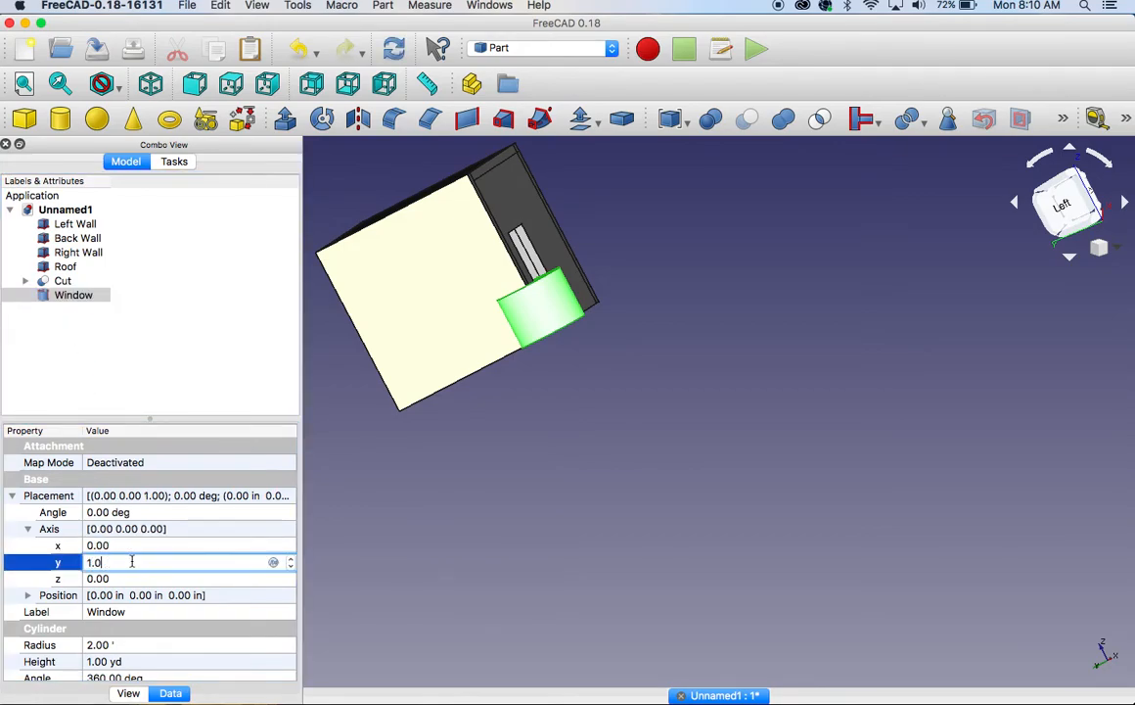
pyautogui.click(103, 512)
pyautogui.write('90')
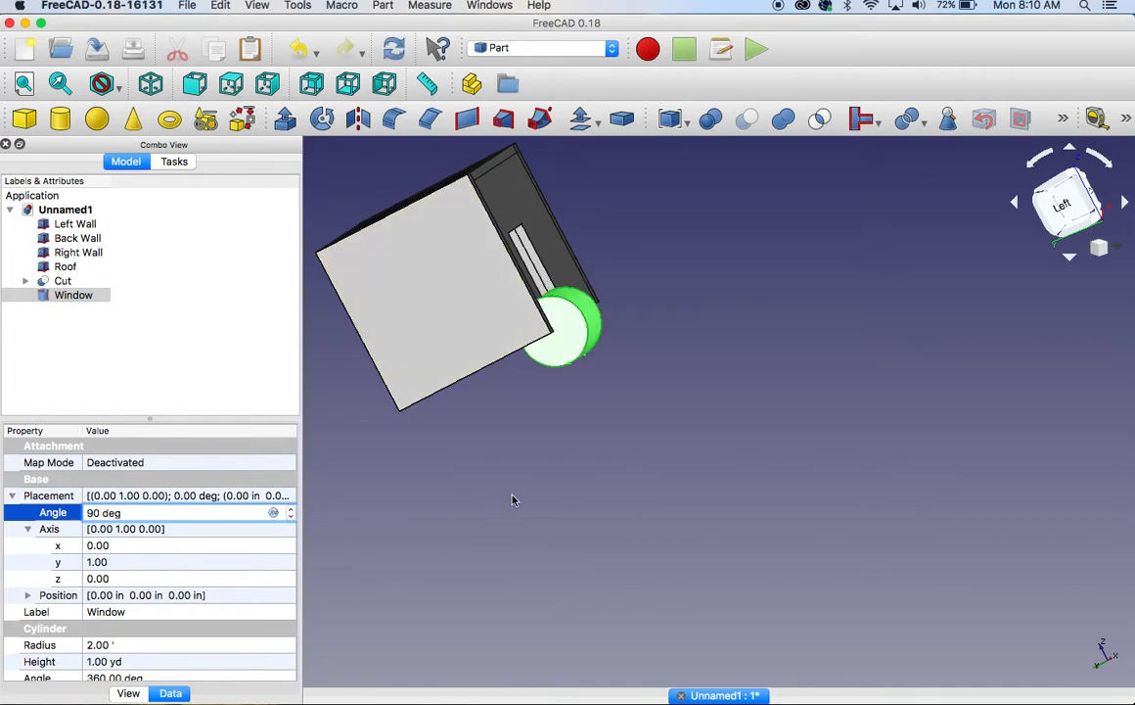
# Set the Window cylinder's y position to 4 ft while viewing the building from the left side
pyautogui.click(27, 595)
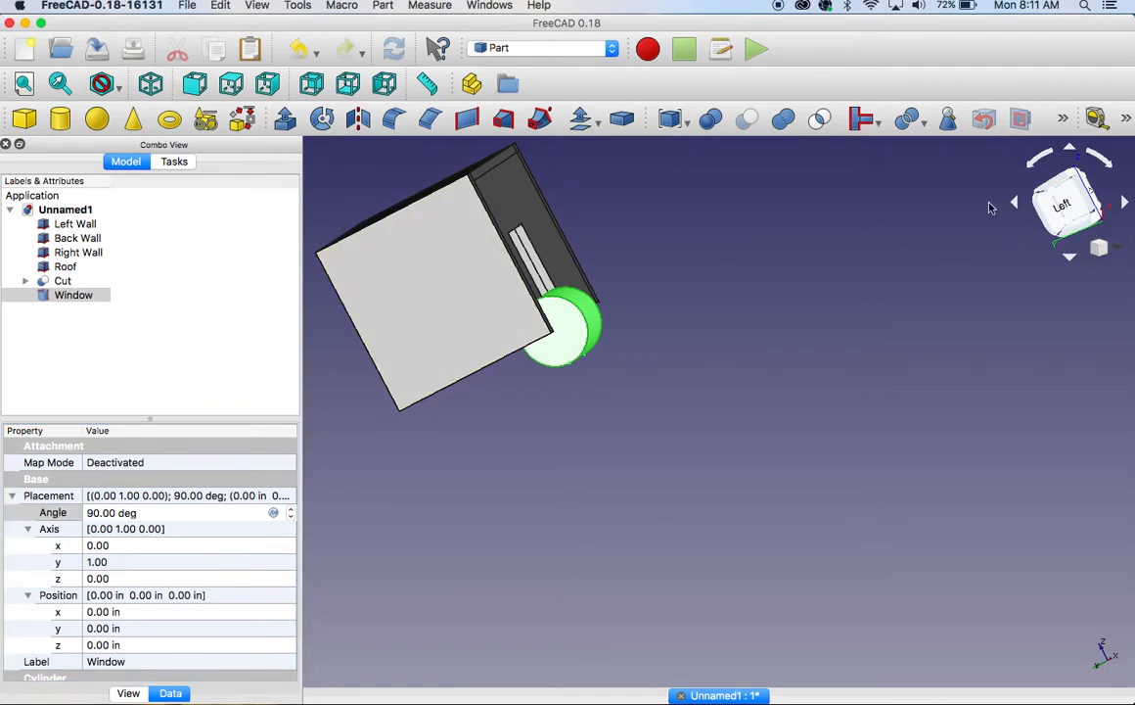
pyautogui.click(1064, 206)
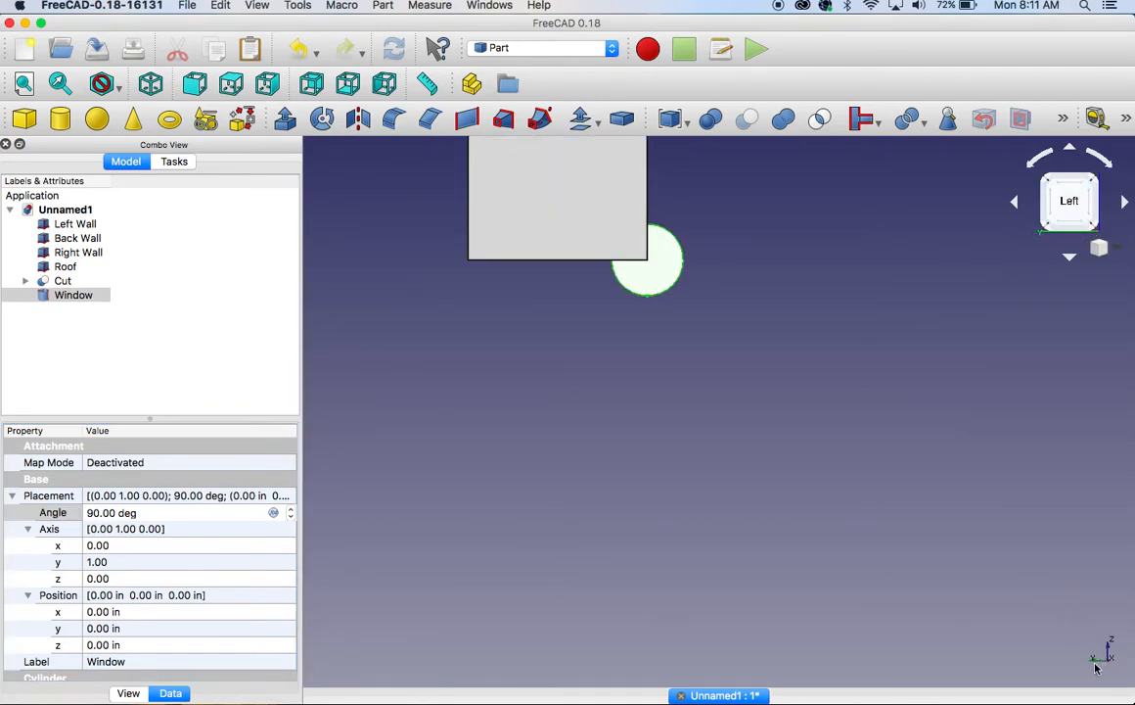
pyautogui.click(73, 627)
pyautogui.click(291, 641)
pyautogui.click(225, 611)
pyautogui.click(249, 629)
pyautogui.write('-3')
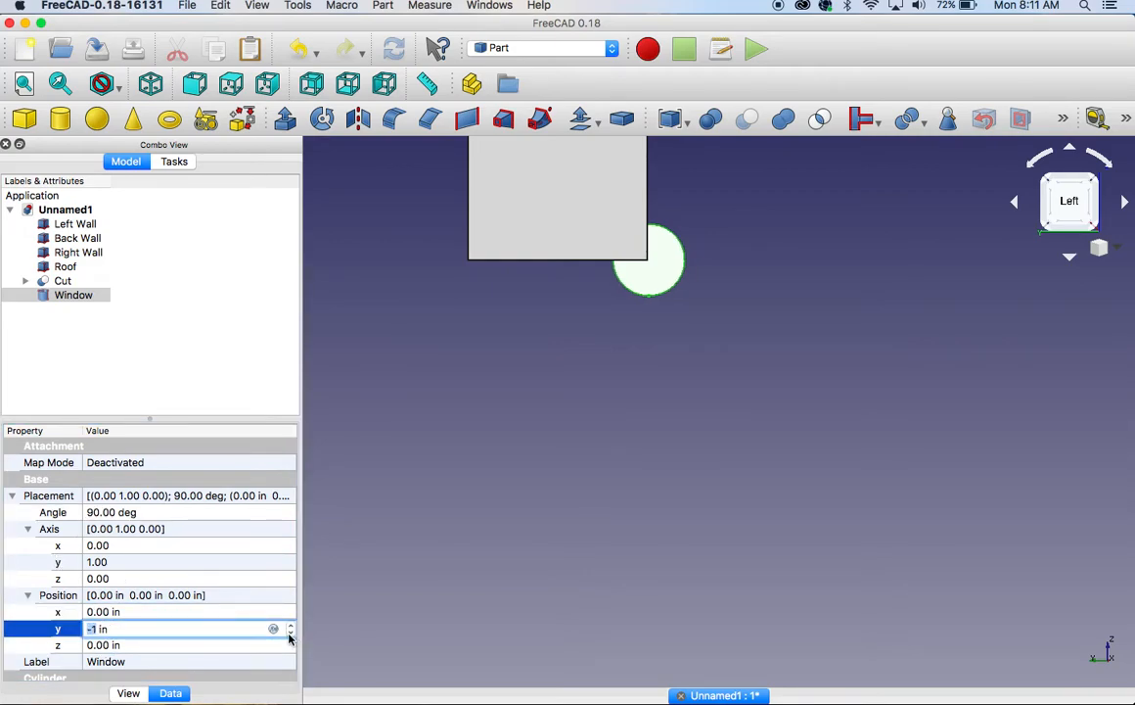
pyautogui.click(290, 624)
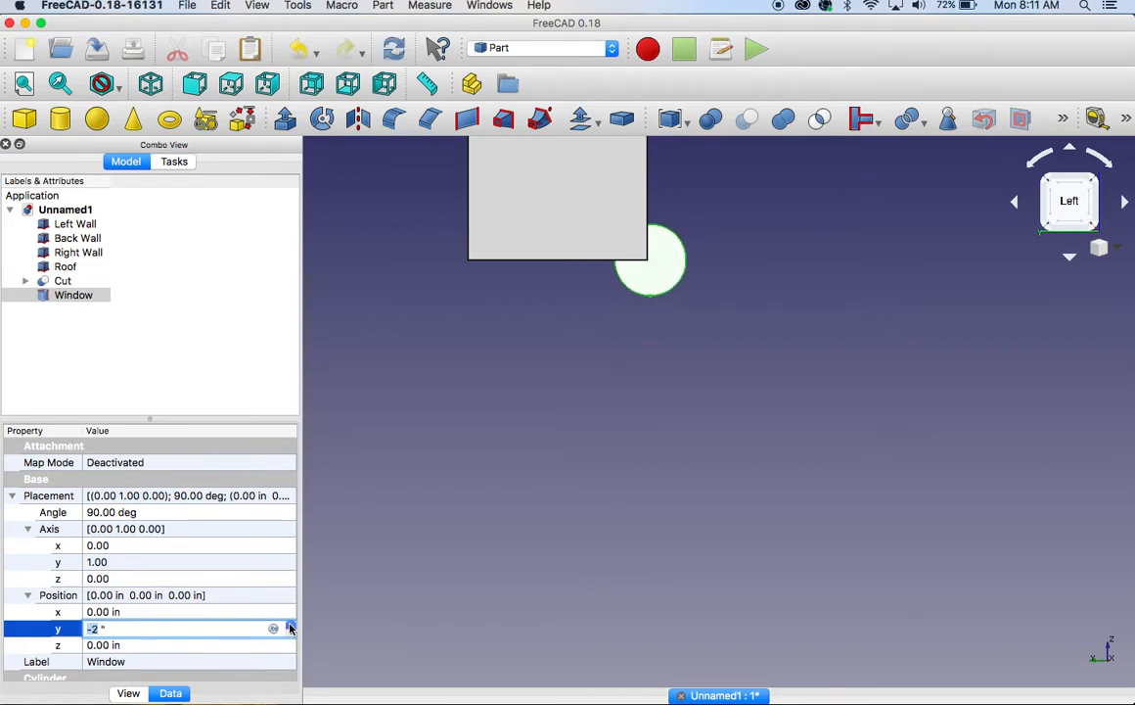
pyautogui.moveTo(289, 625); pyautogui.dragTo(289, 624)
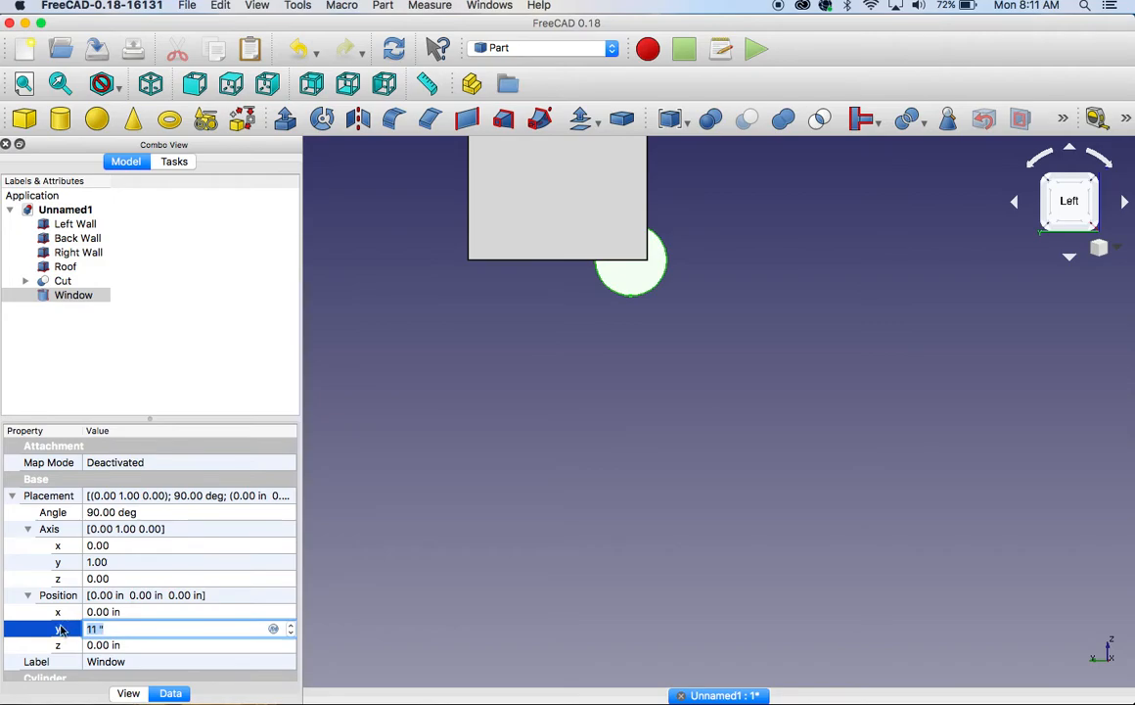
pyautogui.write('4 ft')
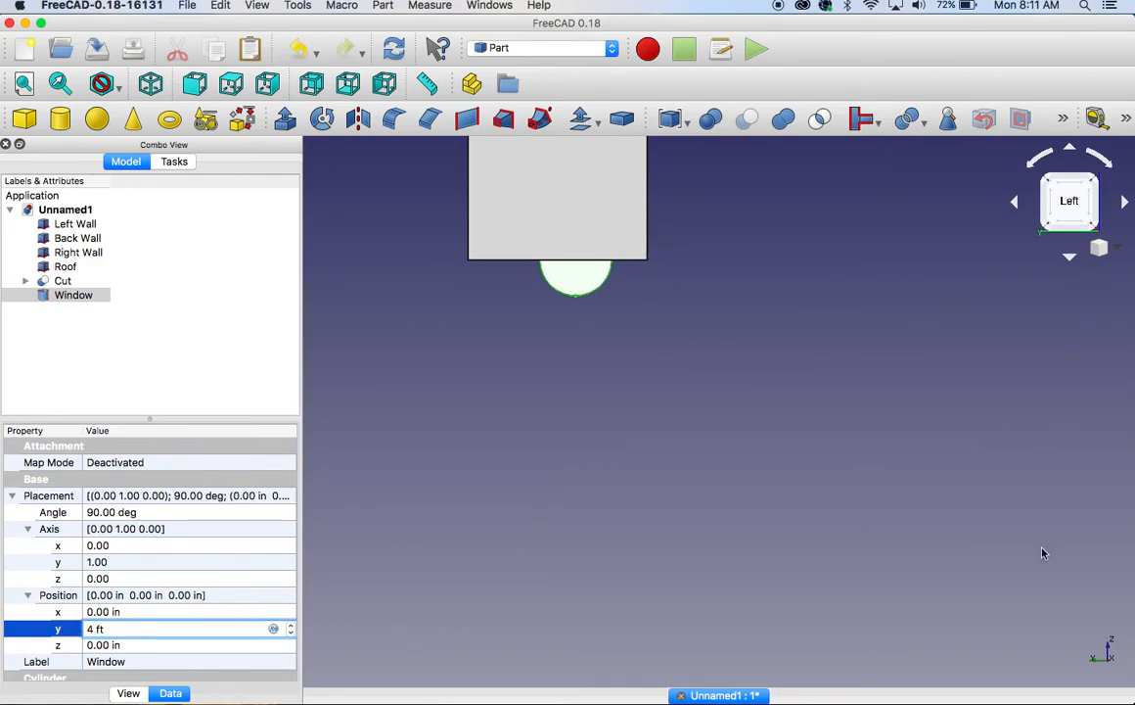
pyautogui.press('Return')
# Set the Window cylinder's z position to 5 ft
pyautogui.click(94, 645)
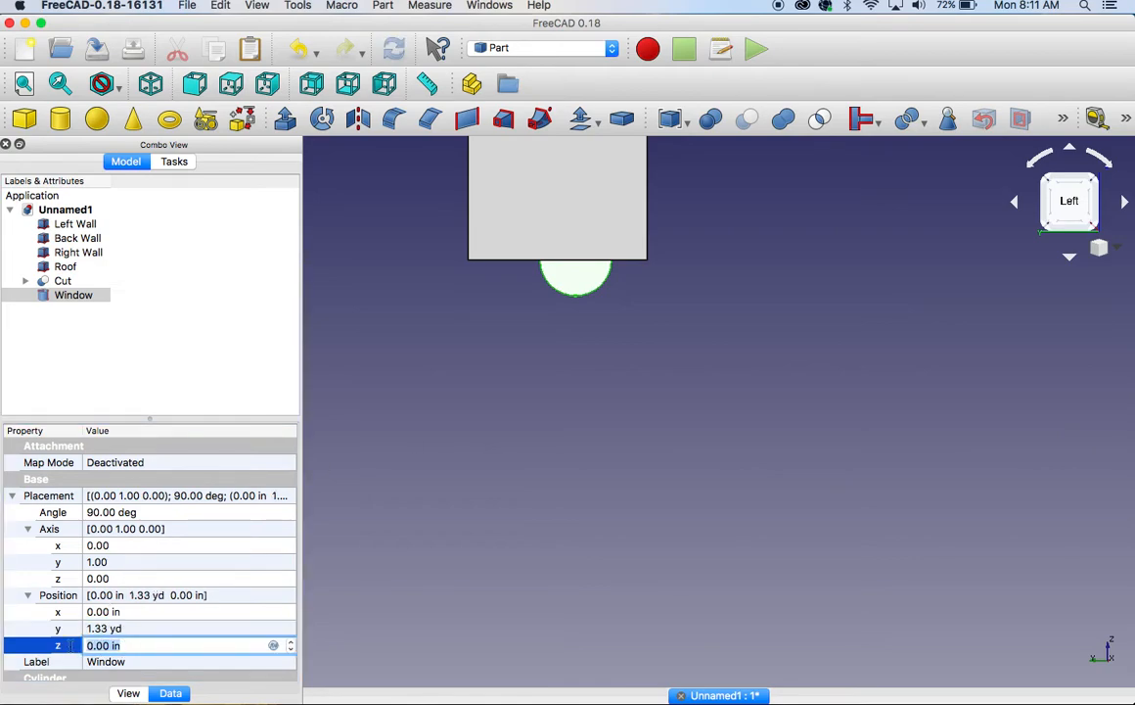
pyautogui.write('5 ft')
pyautogui.press('Return')
pyautogui.click(576, 600)
pyautogui.moveTo(679, 477); pyautogui.dragTo(642, 630, button='middle')
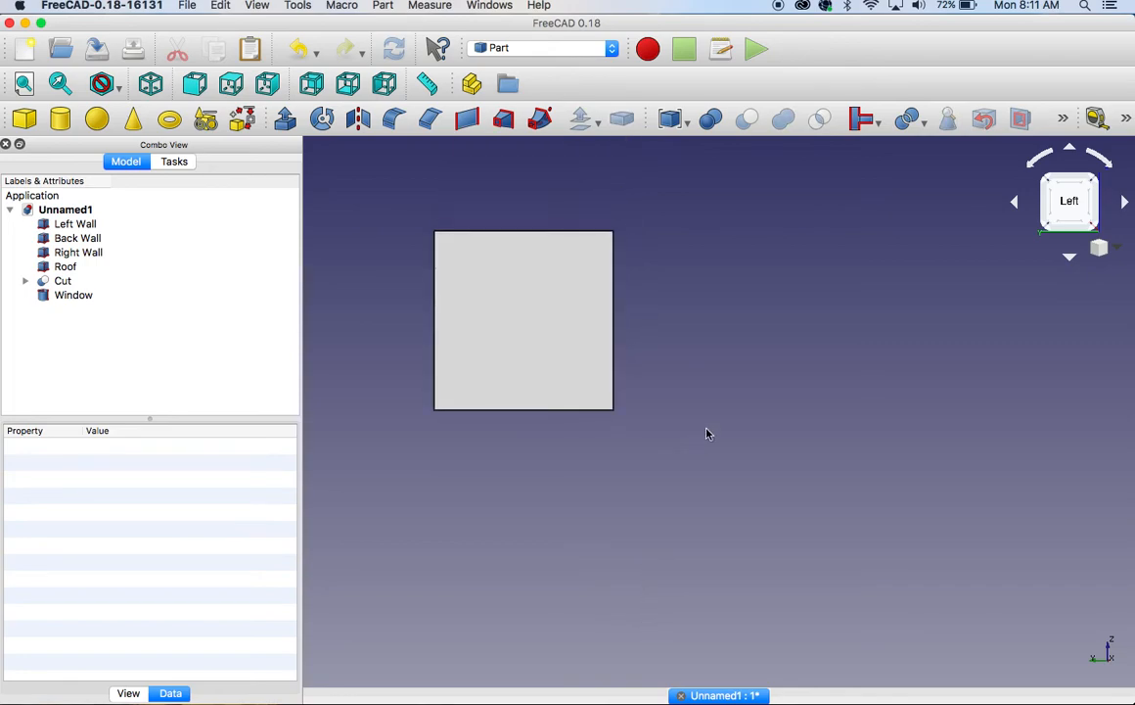
pyautogui.moveTo(707, 429); pyautogui.dragTo(679, 249, button='middle')
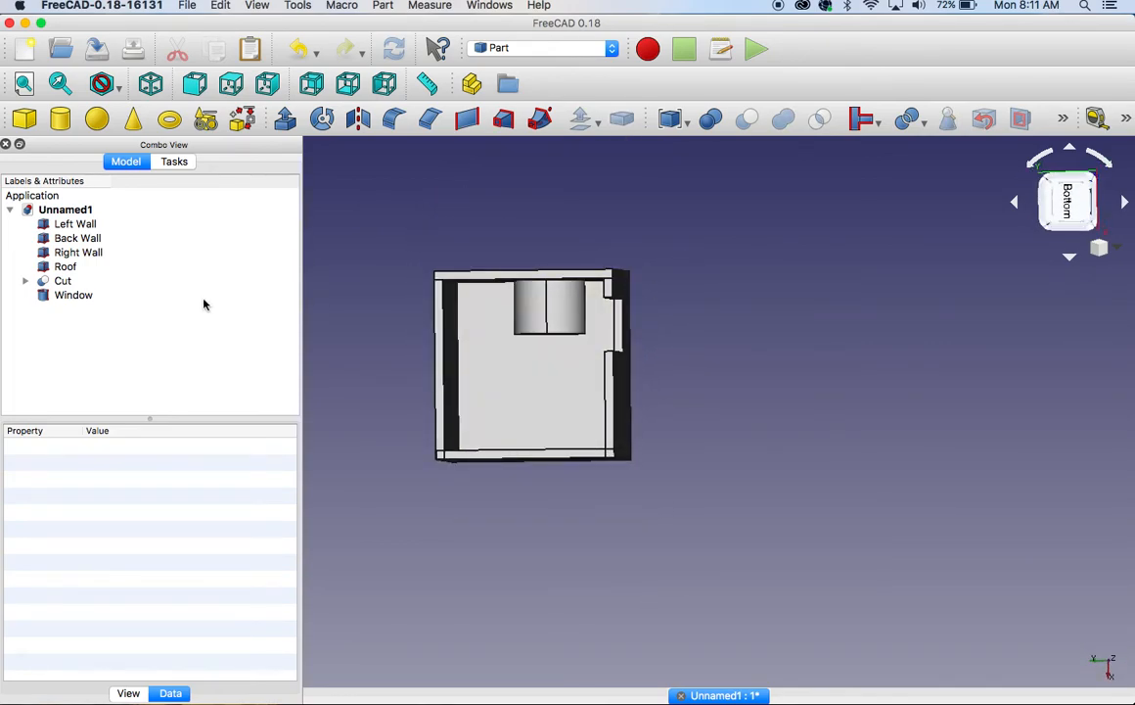
# Shift the Window cylinder's x position to about -8 in so it passes through the left wall
pyautogui.click(73, 295)
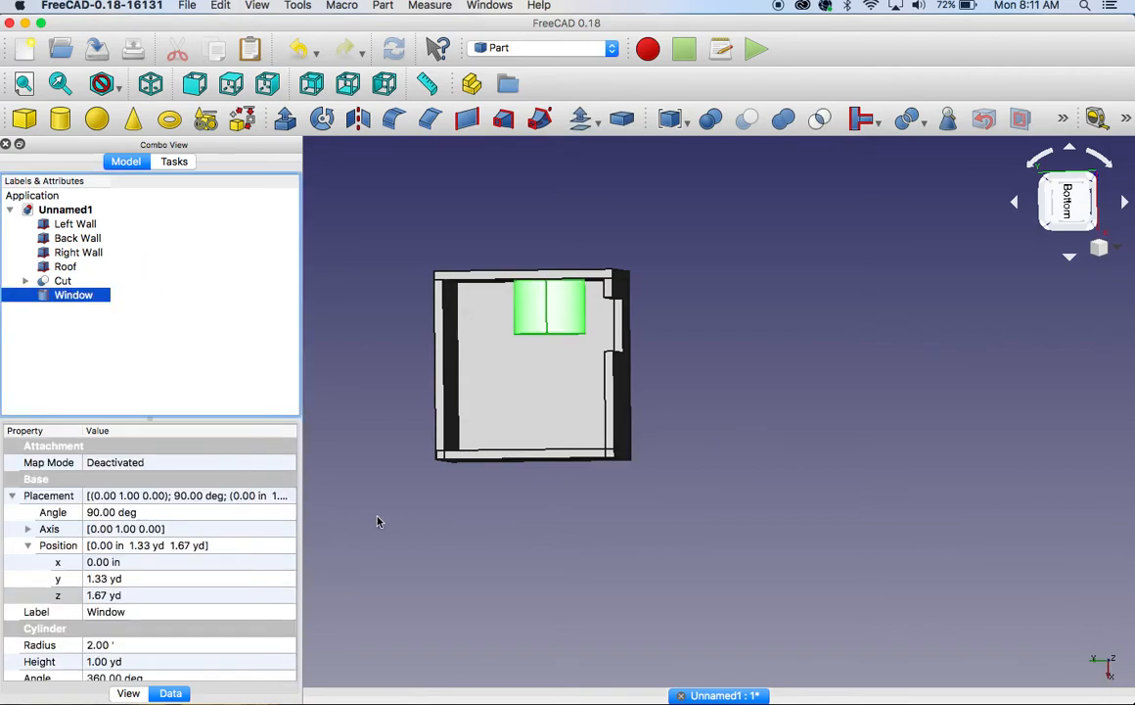
pyautogui.click(119, 562)
pyautogui.click(291, 570)
pyautogui.moveTo(290, 570); pyautogui.dragTo(291, 575)
pyautogui.click(291, 562)
pyautogui.rightClick(291, 574)
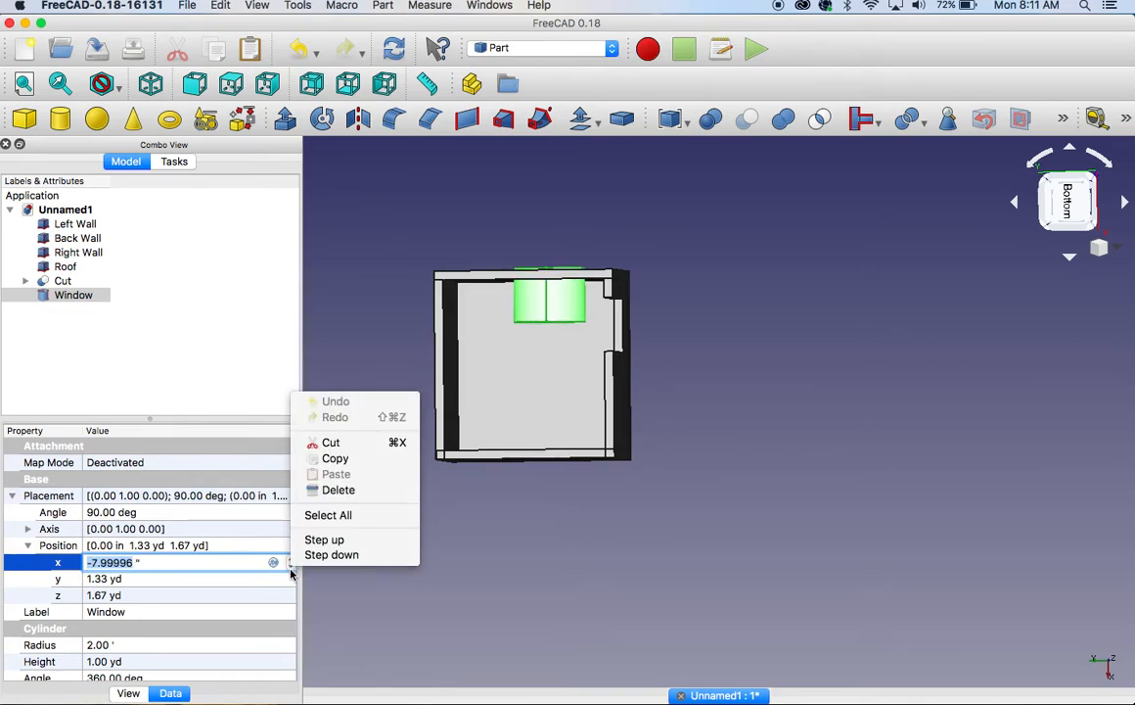
pyautogui.click(674, 574)
pyautogui.moveTo(737, 339); pyautogui.dragTo(735, 416, button='middle')
pyautogui.click(733, 430)
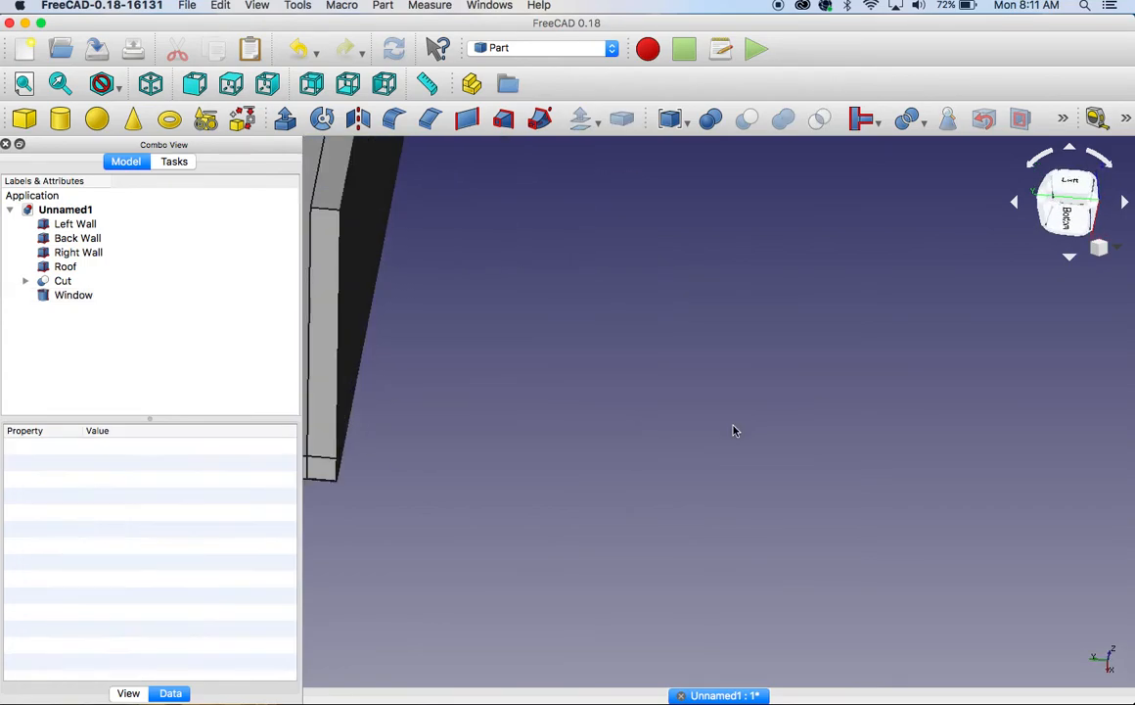
pyautogui.click(22, 85)
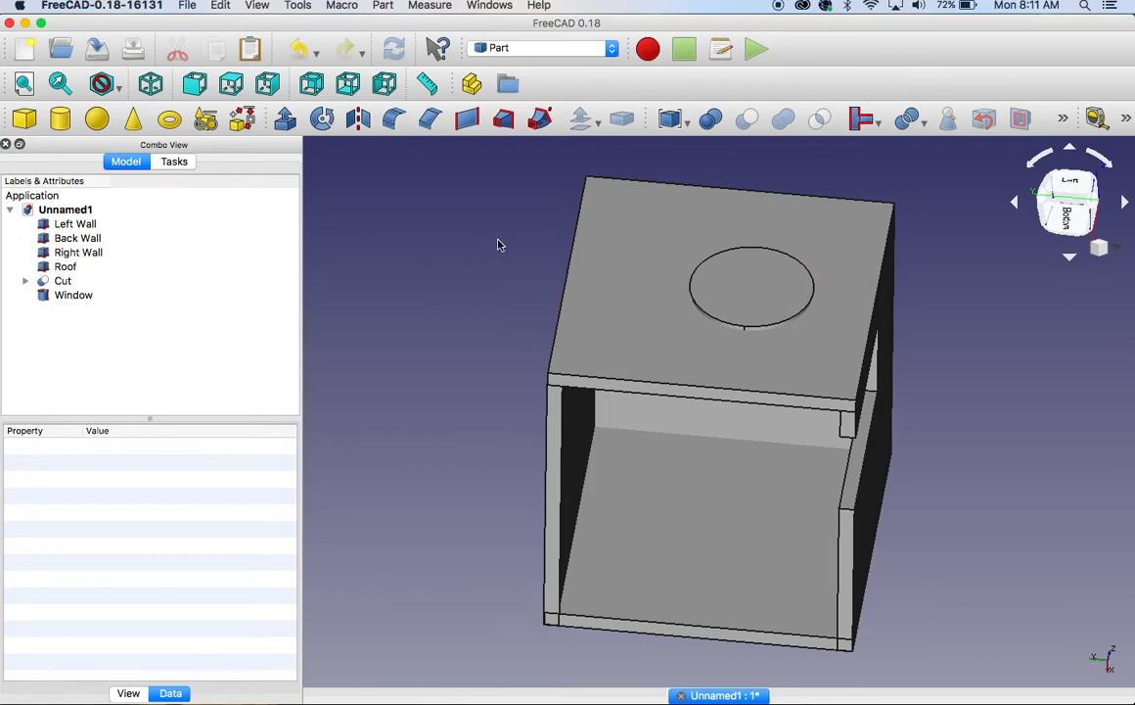
# Cut the Window cylinder out of the Left Wall to make the round window opening
pyautogui.click(638, 228)
pyautogui.click(73, 221)
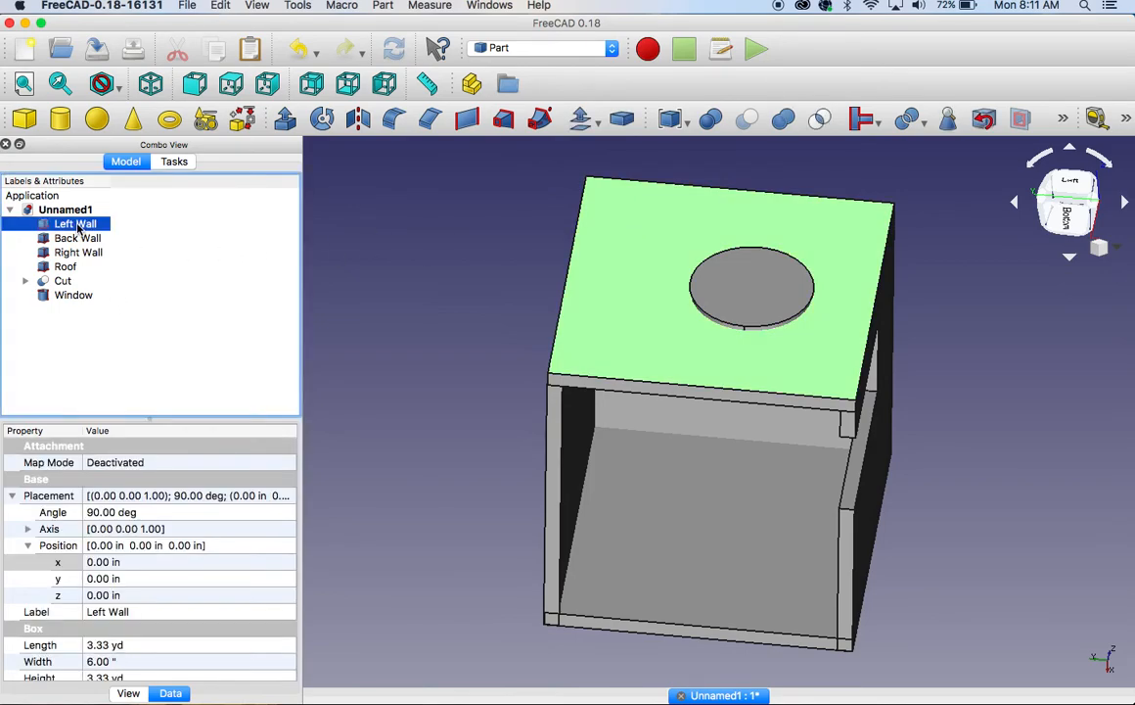
pyautogui.keyDown('super'); pyautogui.click(67, 295); pyautogui.keyUp('super')
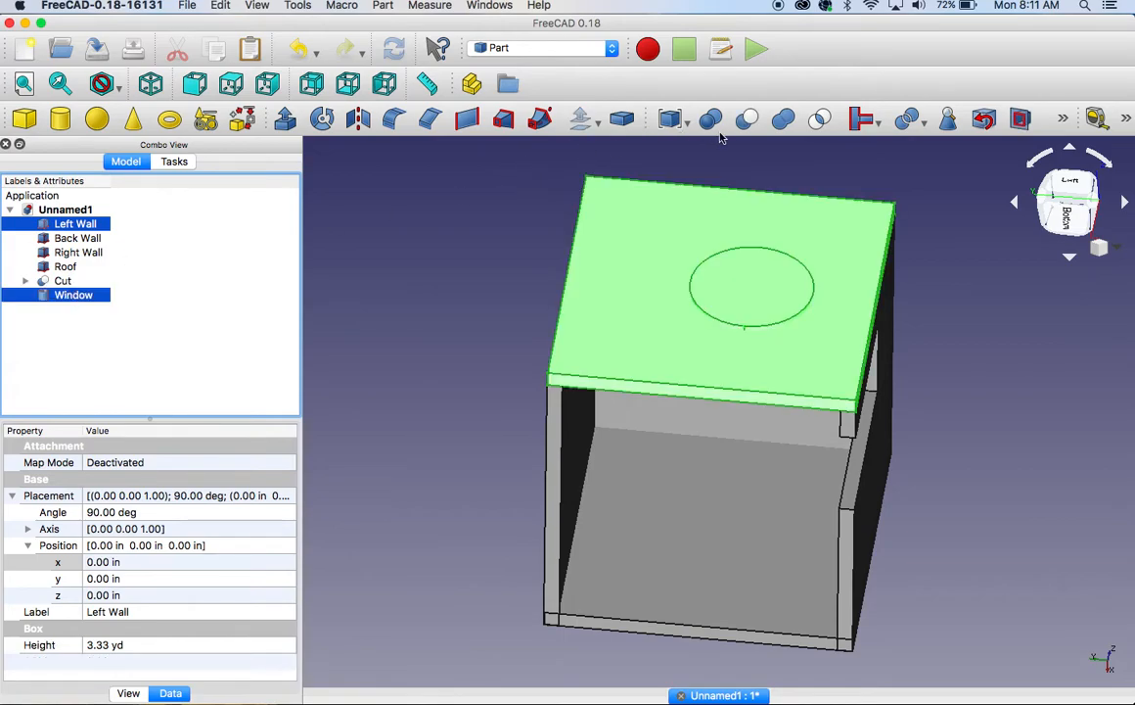
pyautogui.click(747, 120)
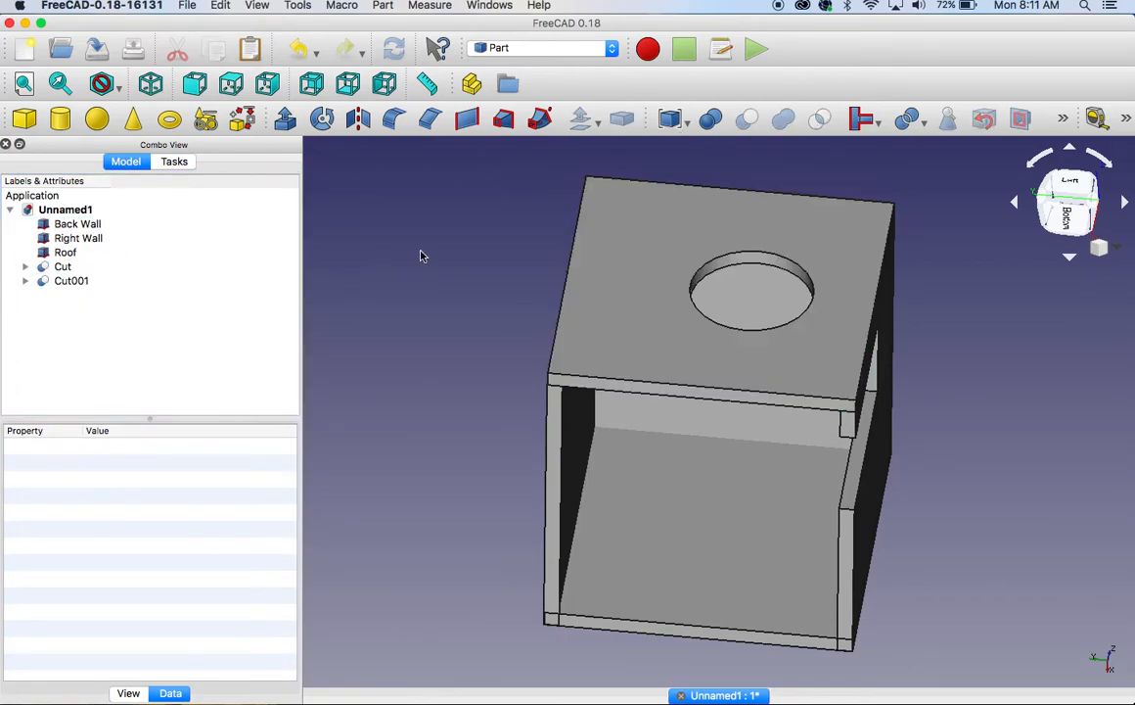
pyautogui.moveTo(422, 250); pyautogui.dragTo(560, 418, button='middle')
pyautogui.scroll(-3, 560, 418)
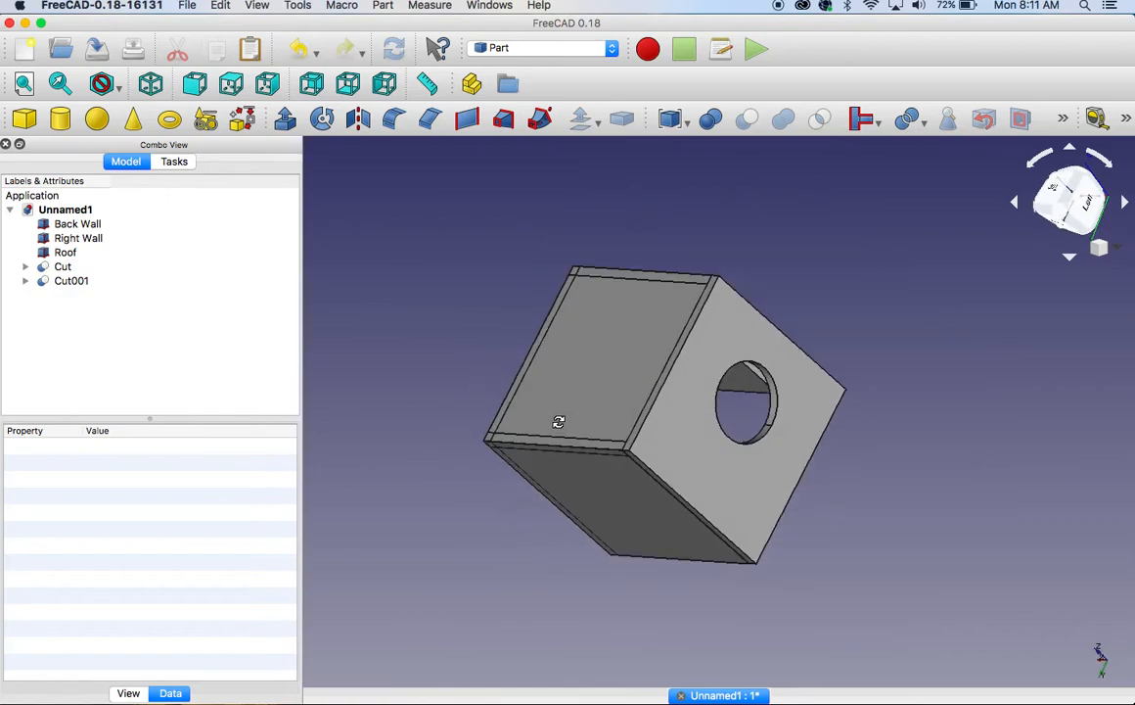
pyautogui.click(555, 421)
pyautogui.moveTo(925, 435); pyautogui.dragTo(995, 367, button='middle')
pyautogui.click(992, 366)
pyautogui.moveTo(829, 461); pyautogui.dragTo(843, 425, button='middle')
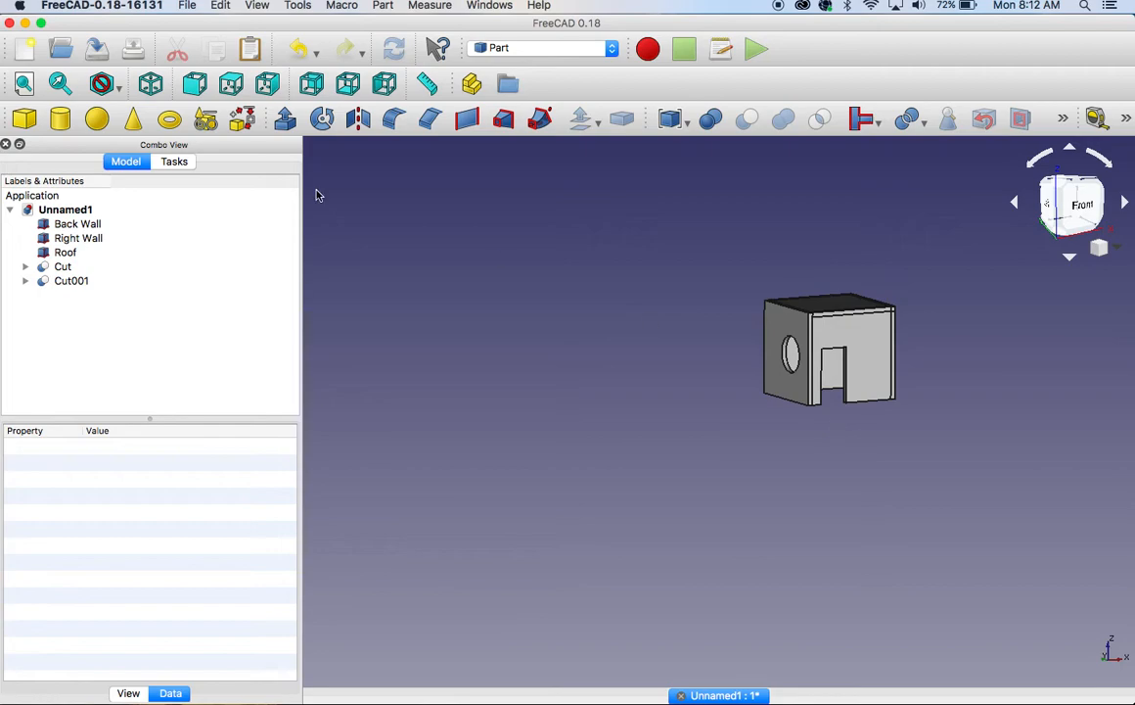
# Duplicate the Roof object by copying and pasting it
pyautogui.click(60, 256)
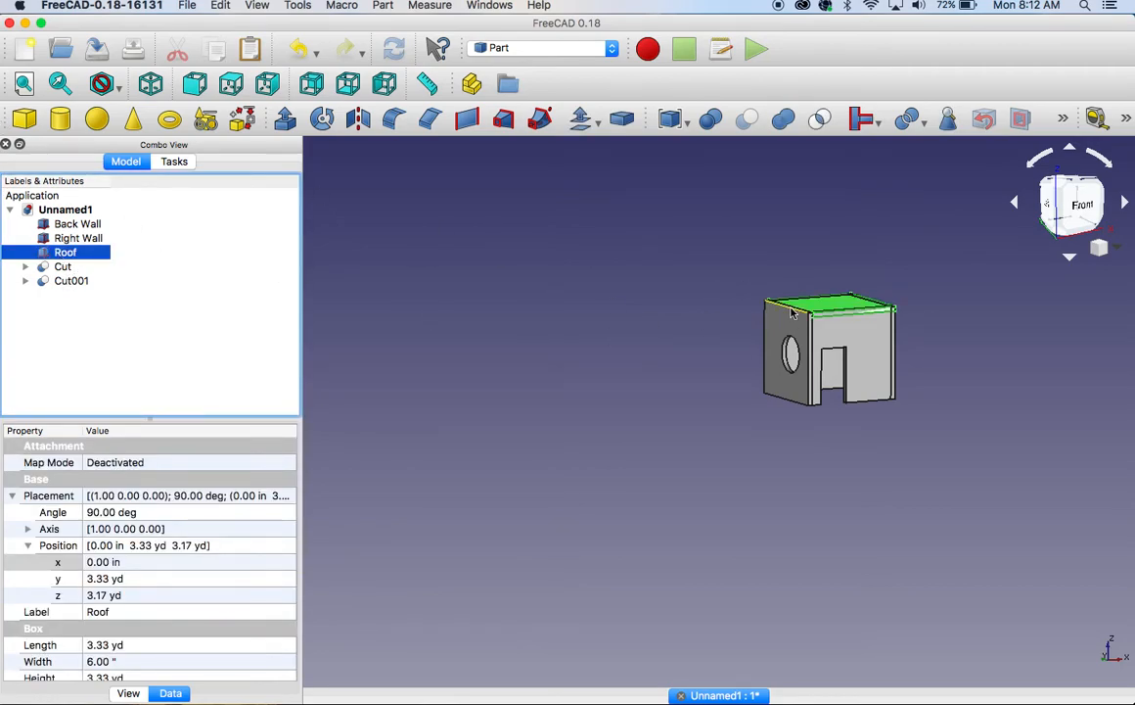
pyautogui.click(105, 252)
pyautogui.press('super+c')
pyautogui.press('super+v')
# Rename the copied roof object as Back Roof
pyautogui.click(64, 304)
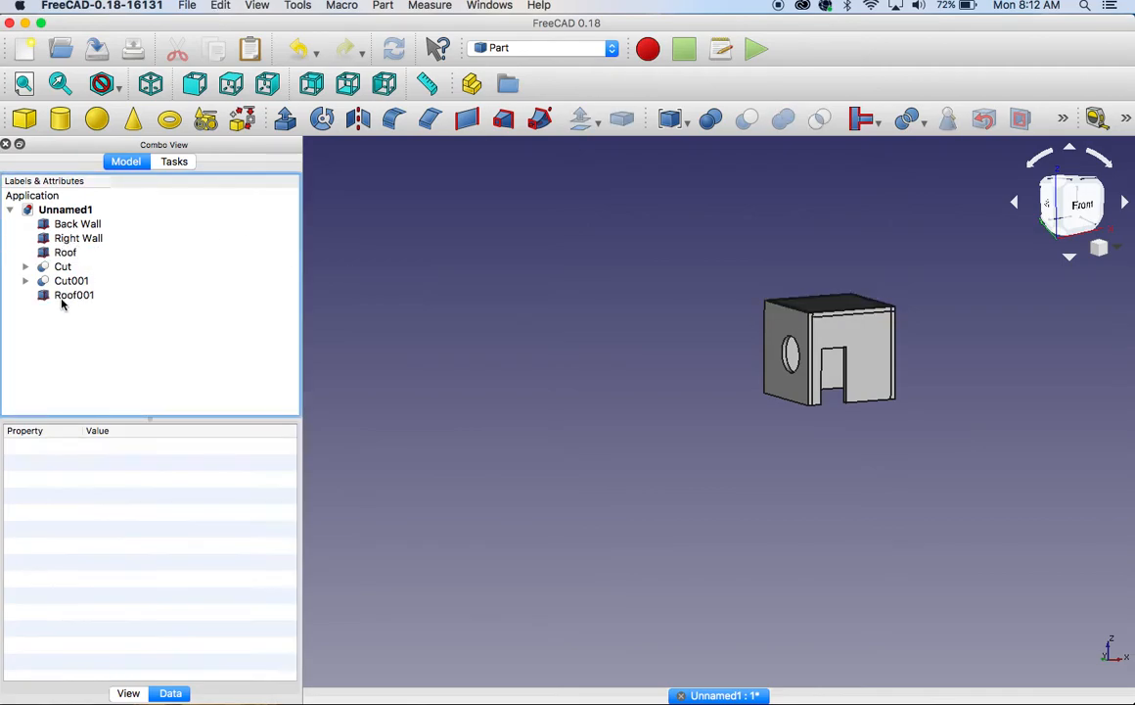
pyautogui.click(61, 300)
pyautogui.rightClick(62, 300)
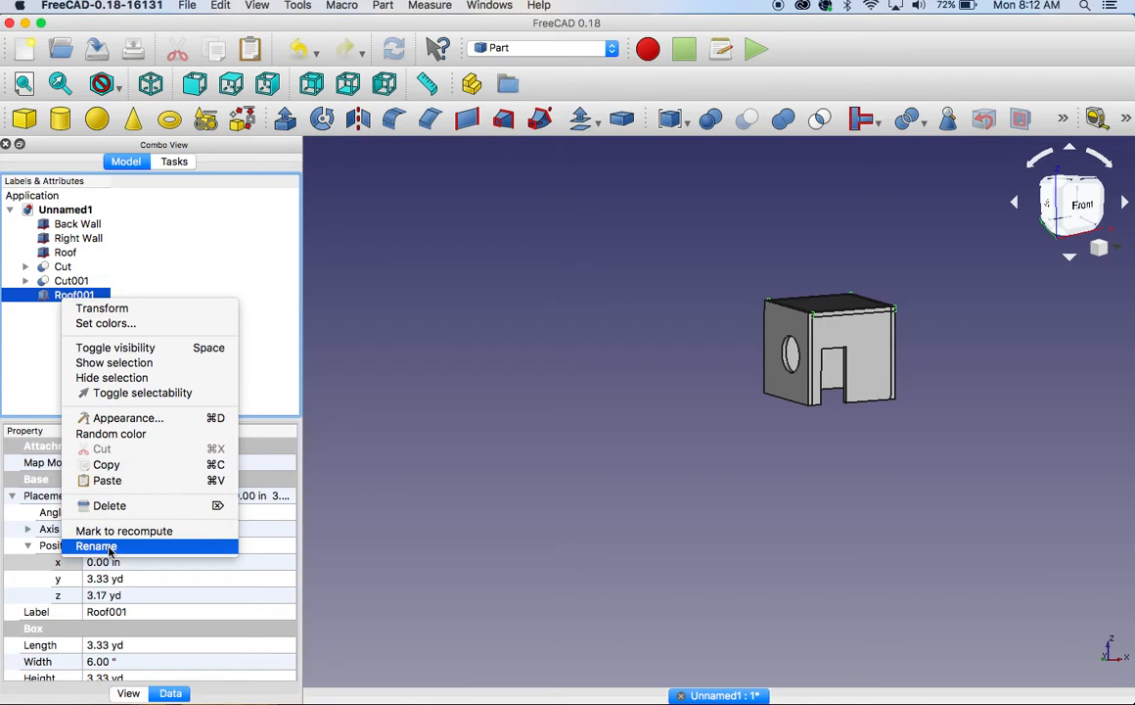
pyautogui.click(106, 546)
pyautogui.write('Back Roof')
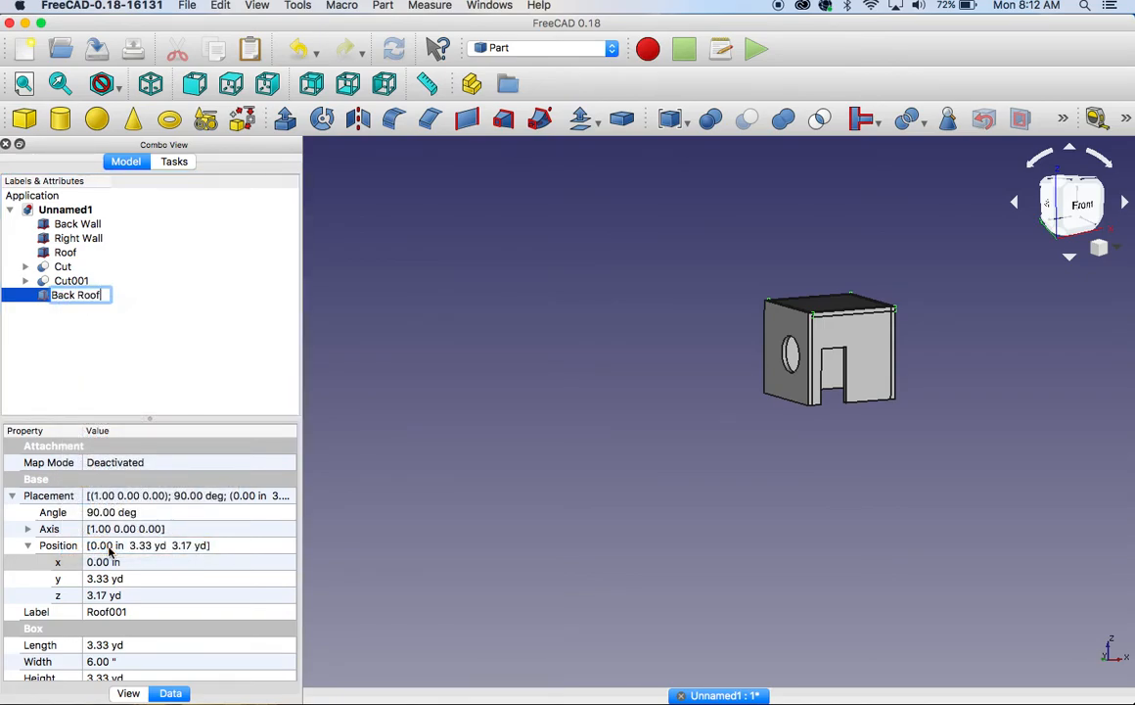
pyautogui.press('Return')
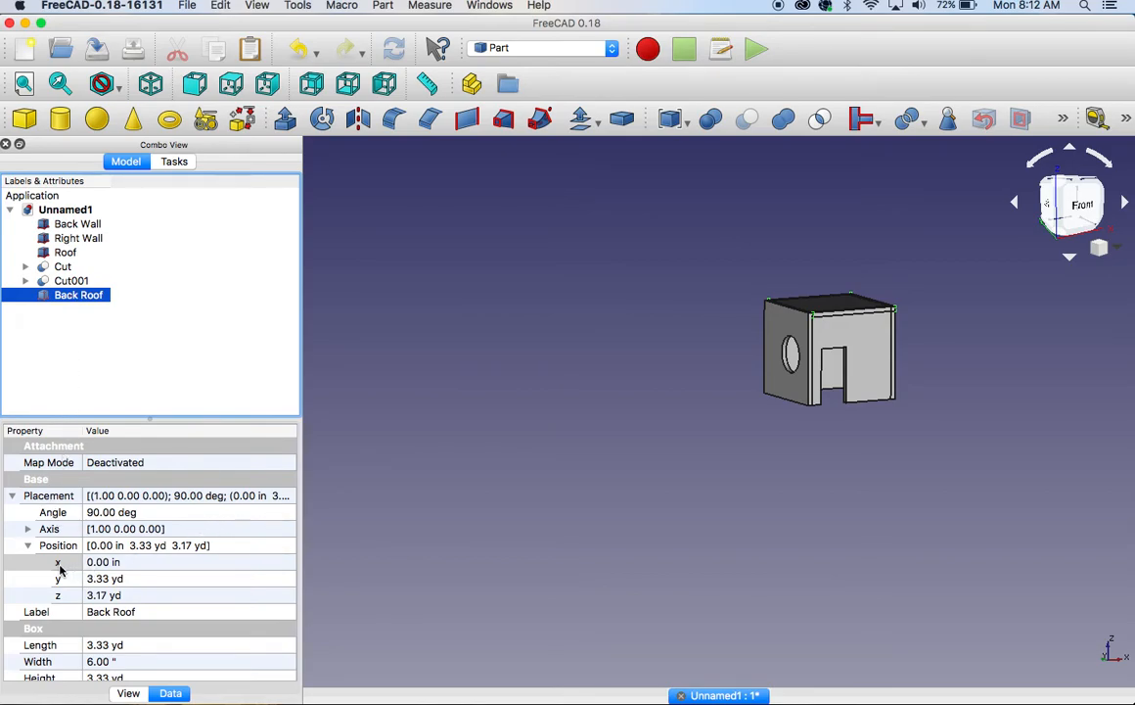
# Try placement angles of 45, 65 and 80 degrees for the Back Roof, then set it to 75 degrees
pyautogui.click(102, 512)
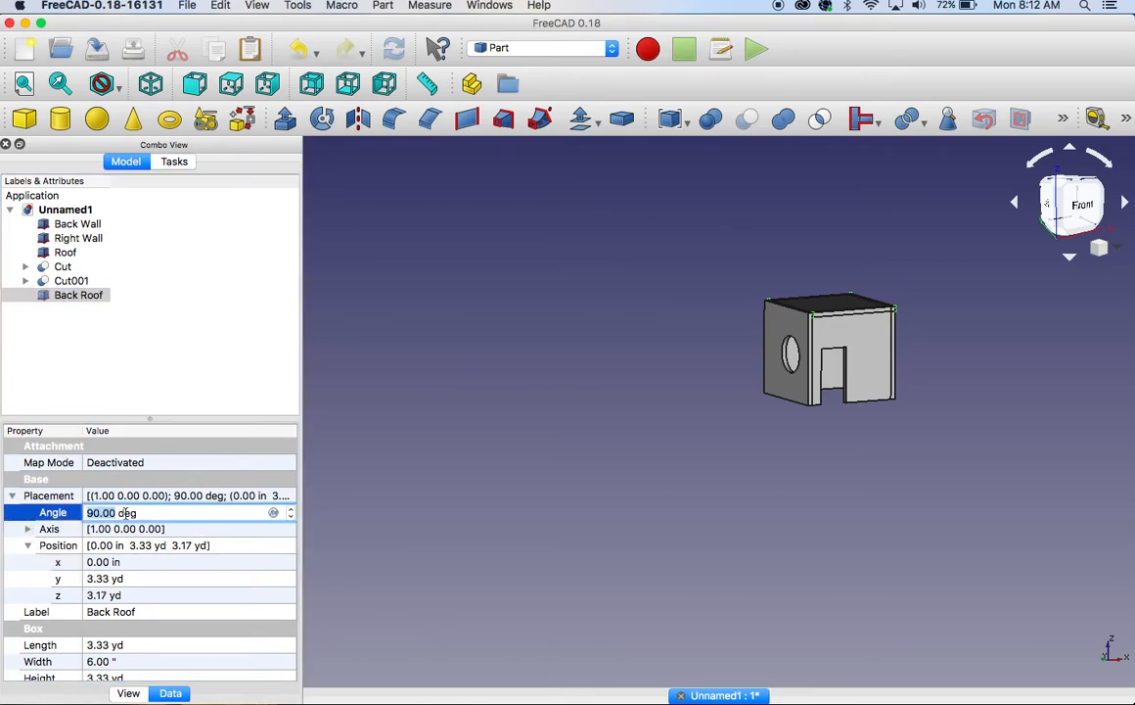
pyautogui.write('45')
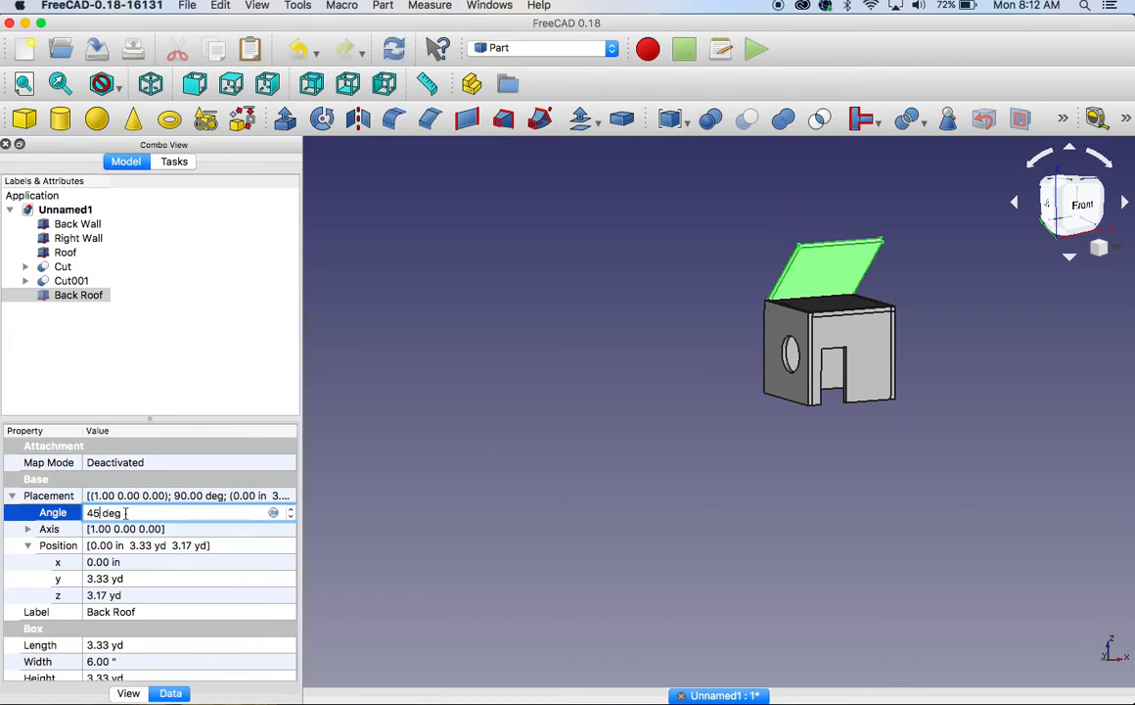
pyautogui.press('BackSpace')
pyautogui.press('BackSpace')
pyautogui.write('65')
pyautogui.press('BackSpace')
pyautogui.press('BackSpace')
pyautogui.write('80')
pyautogui.press('BackSpace')
pyautogui.press('BackSpace')
pyautogui.write('75')
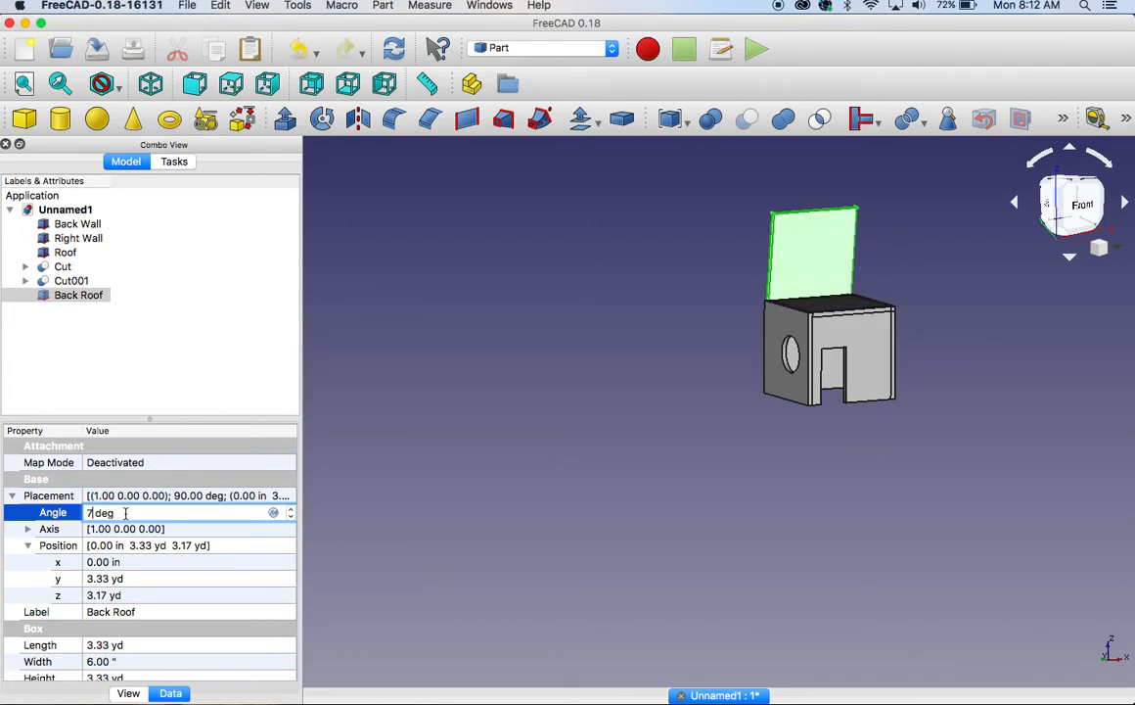
pyautogui.press('Return')
pyautogui.click(661, 327)
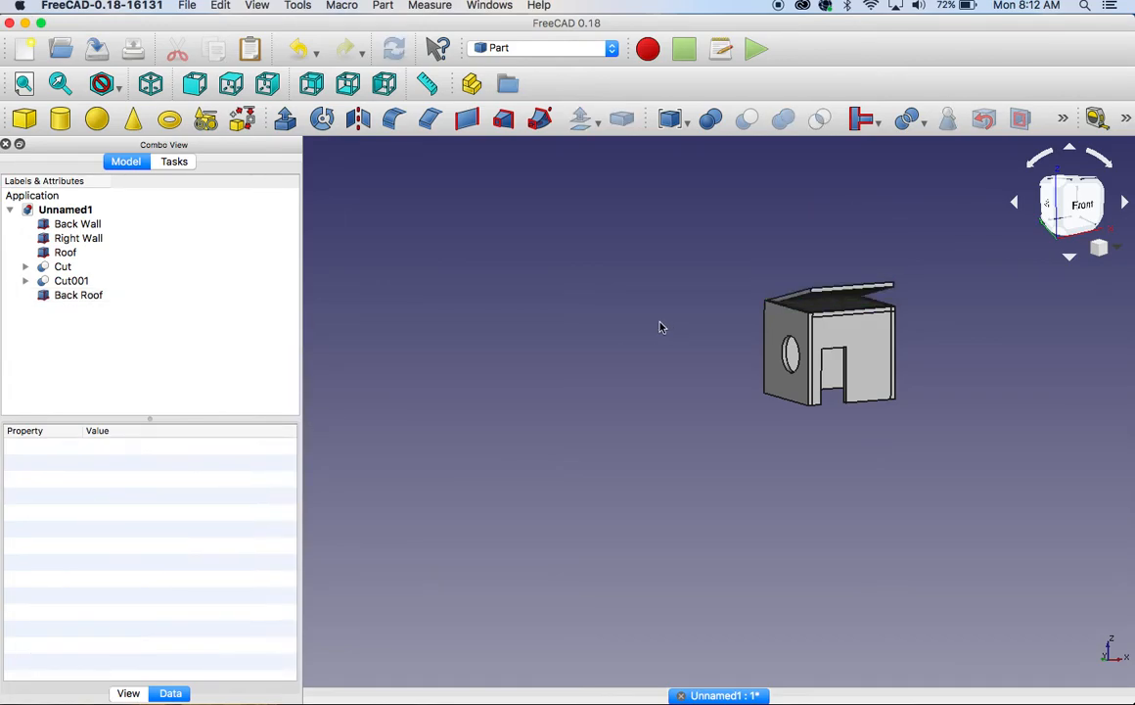
# Looking at the building from the left side, move the Back Roof's y position to 6.33 yd
pyautogui.moveTo(662, 322); pyautogui.dragTo(784, 359, button='middle')
pyautogui.click(784, 359)
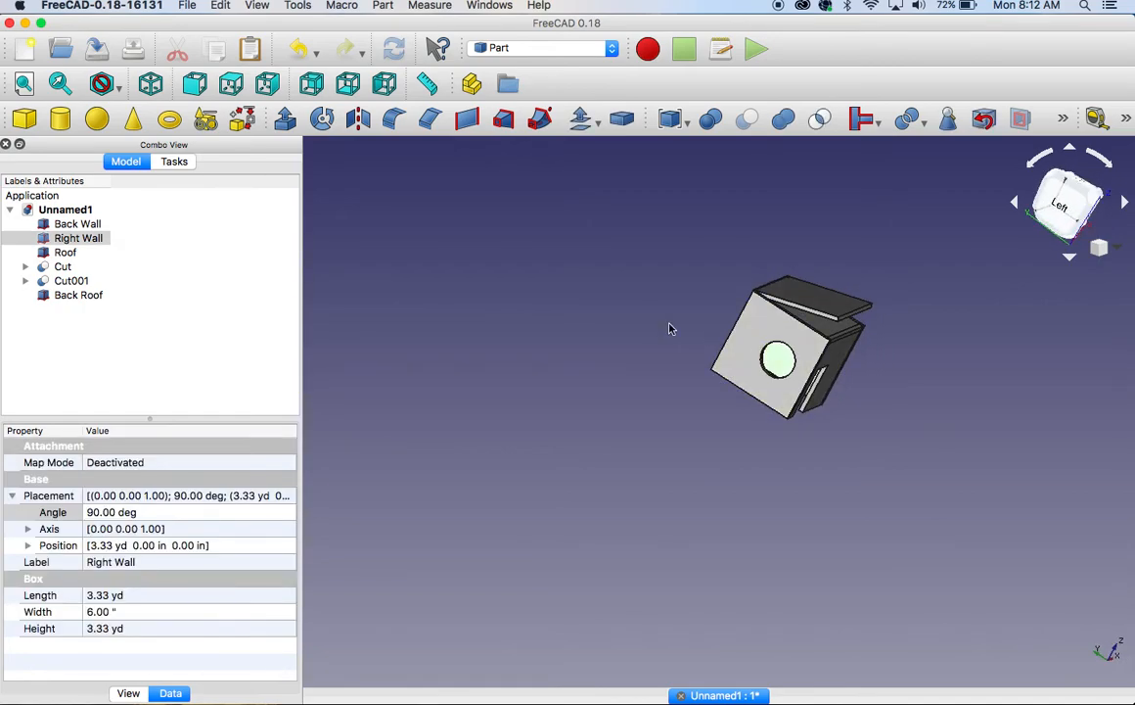
pyautogui.click(1060, 203)
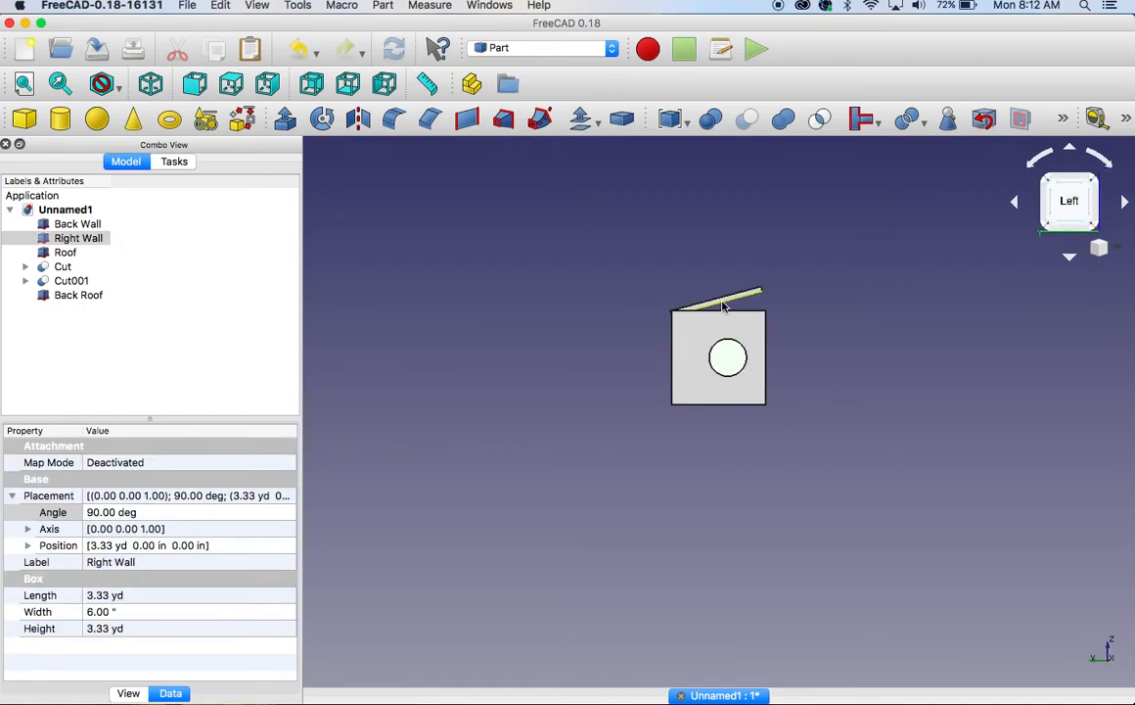
pyautogui.click(61, 295)
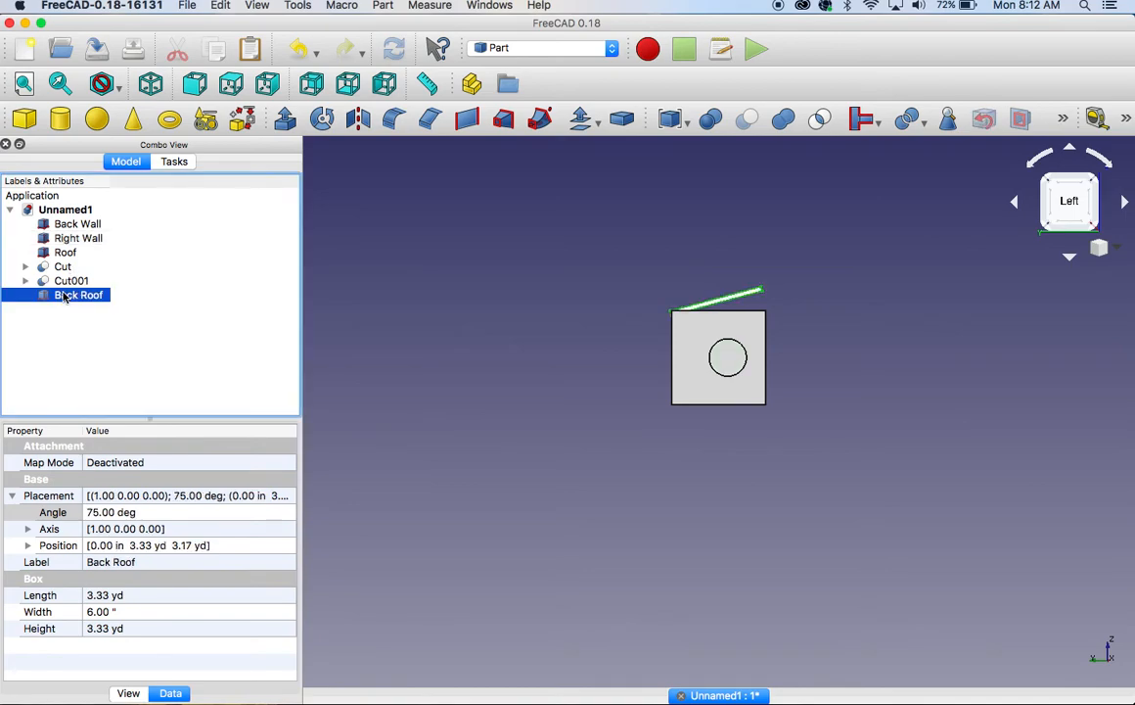
pyautogui.click(27, 545)
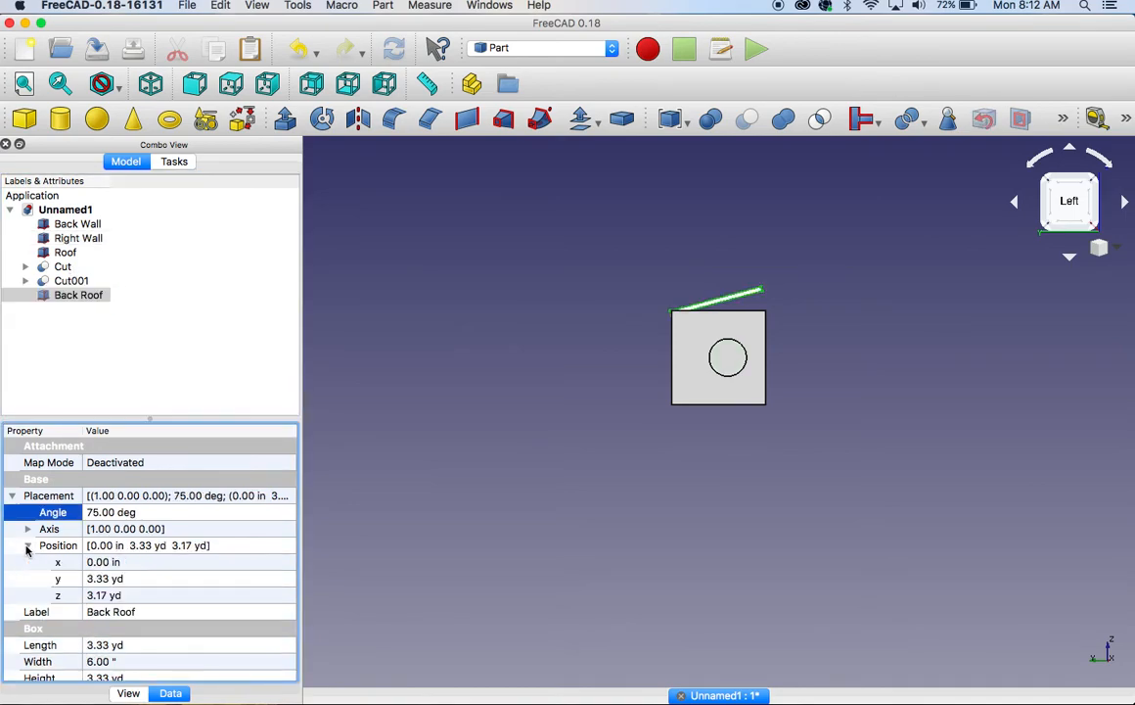
pyautogui.click(98, 579)
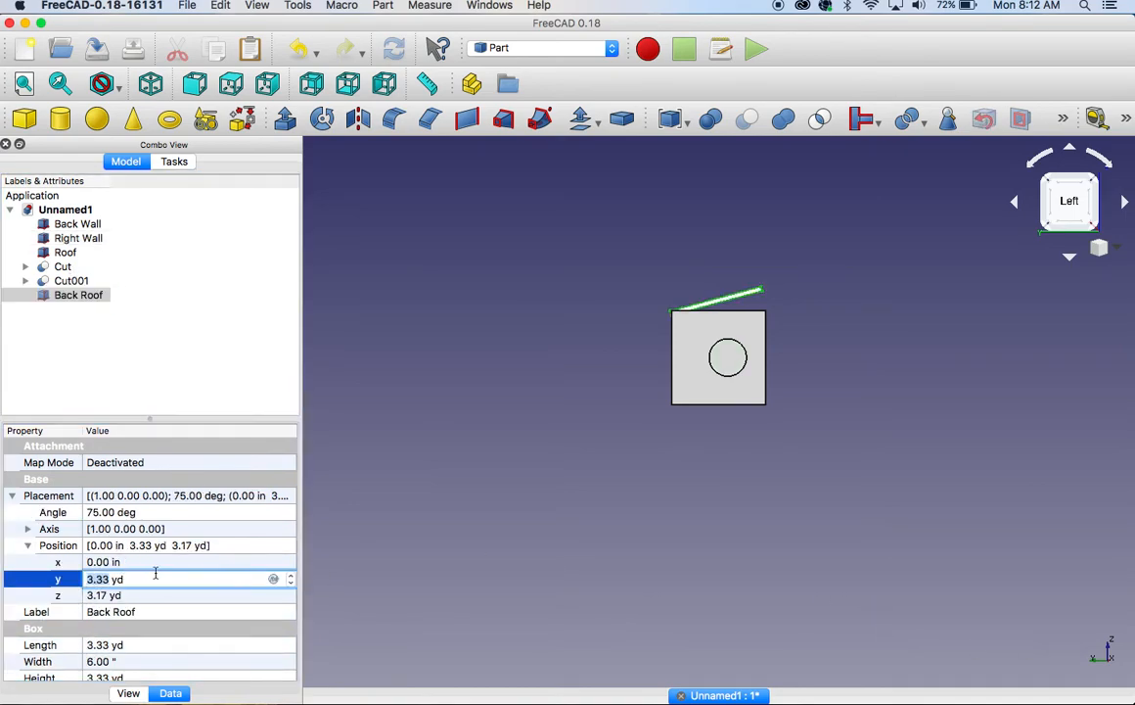
pyautogui.click(290, 584)
pyautogui.click(290, 584)
pyautogui.click(291, 575)
pyautogui.click(290, 576)
pyautogui.click(291, 575)
pyautogui.click(291, 575)
pyautogui.click(291, 575)
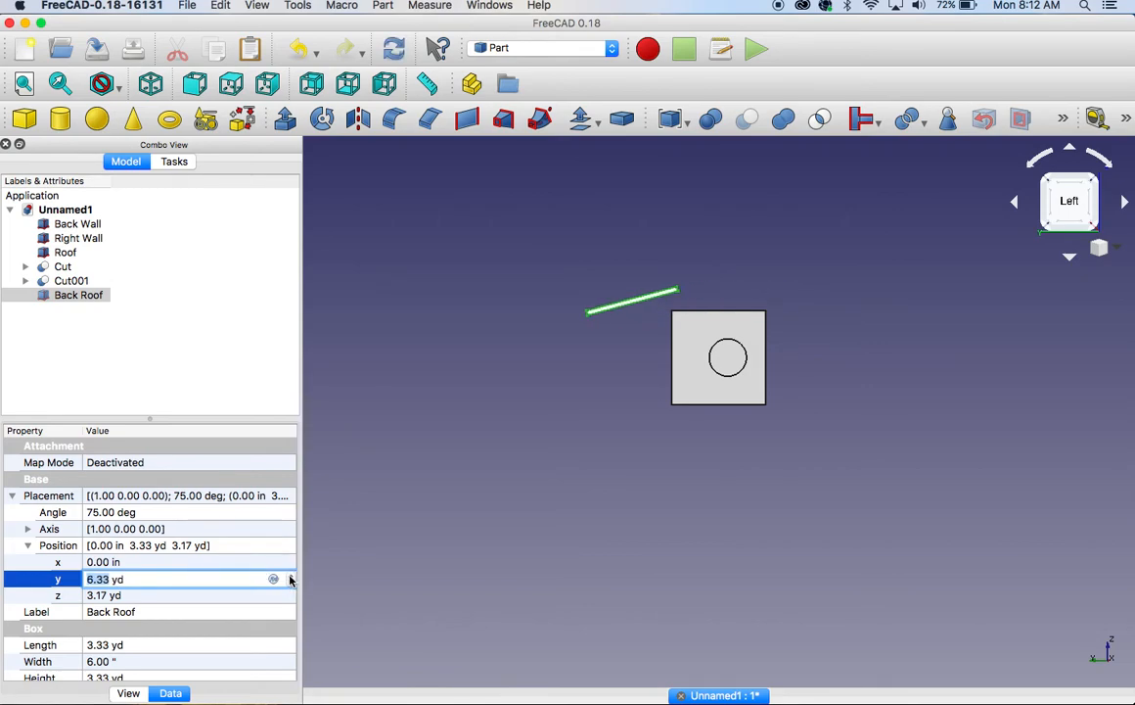
# Set the Back Roof's y position to exactly 6.50 yd
pyautogui.moveTo(132, 578); pyautogui.dragTo(66, 578)
pyautogui.write('6.50')
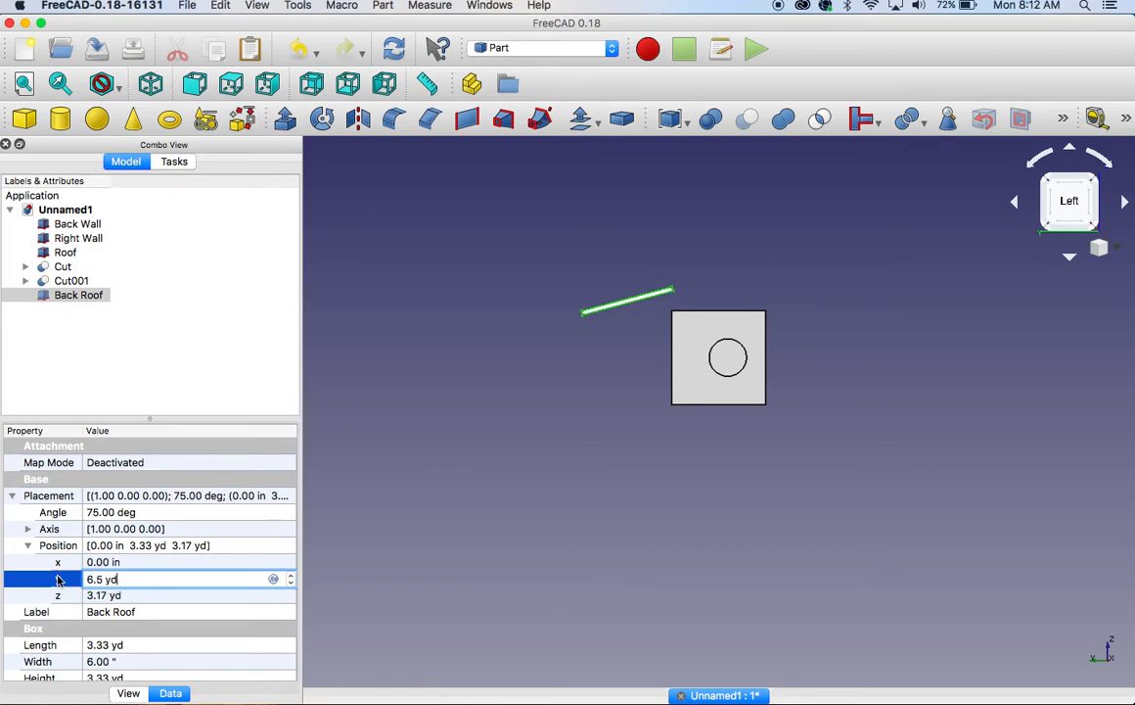
pyautogui.write(' yd')
pyautogui.press('Return')
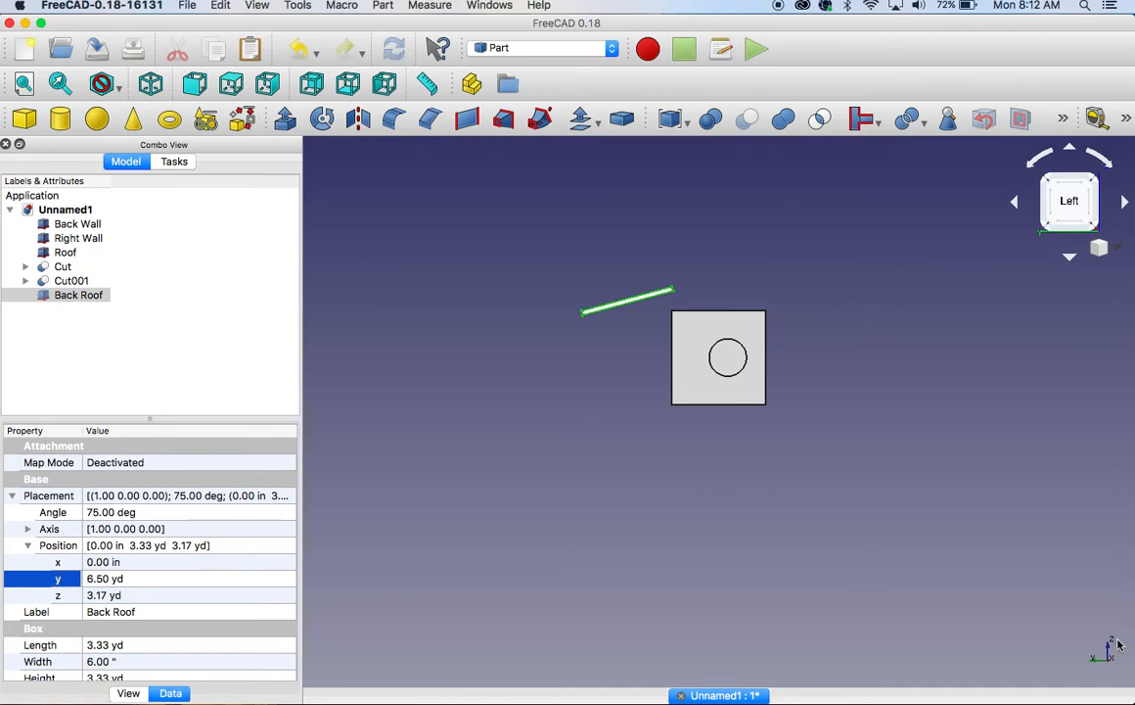
# Lower the Back Roof by setting its z position to 2.4 yd
pyautogui.click(169, 595)
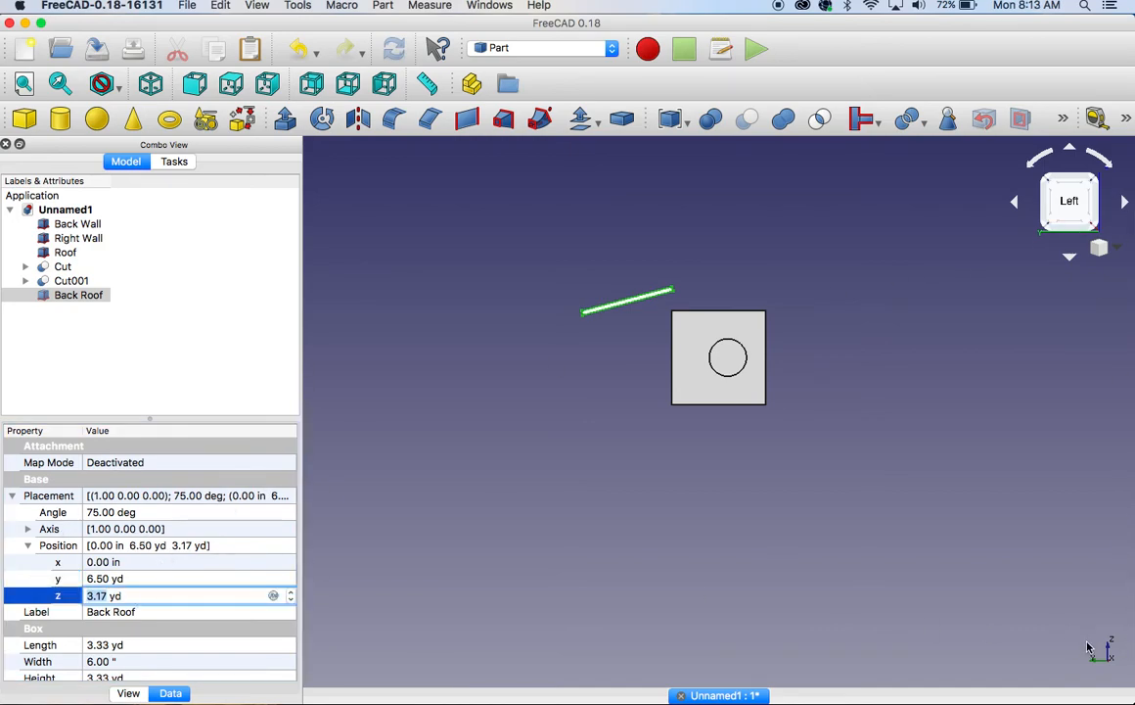
pyautogui.click(289, 601)
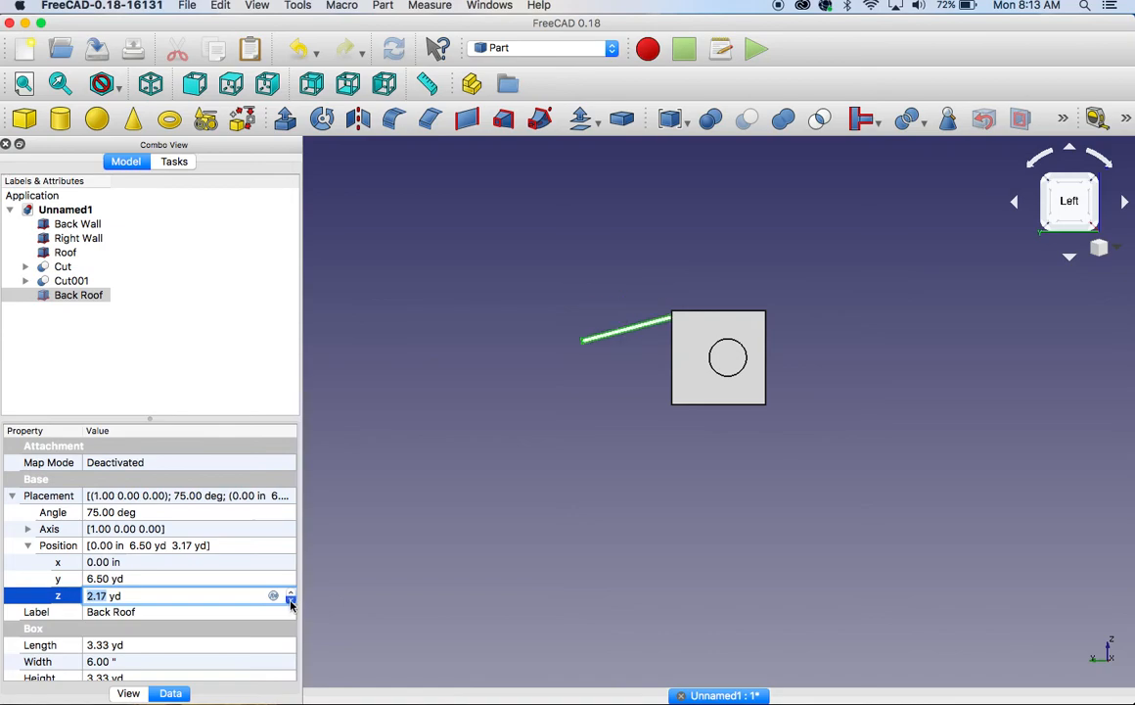
pyautogui.moveTo(133, 595); pyautogui.dragTo(8, 590)
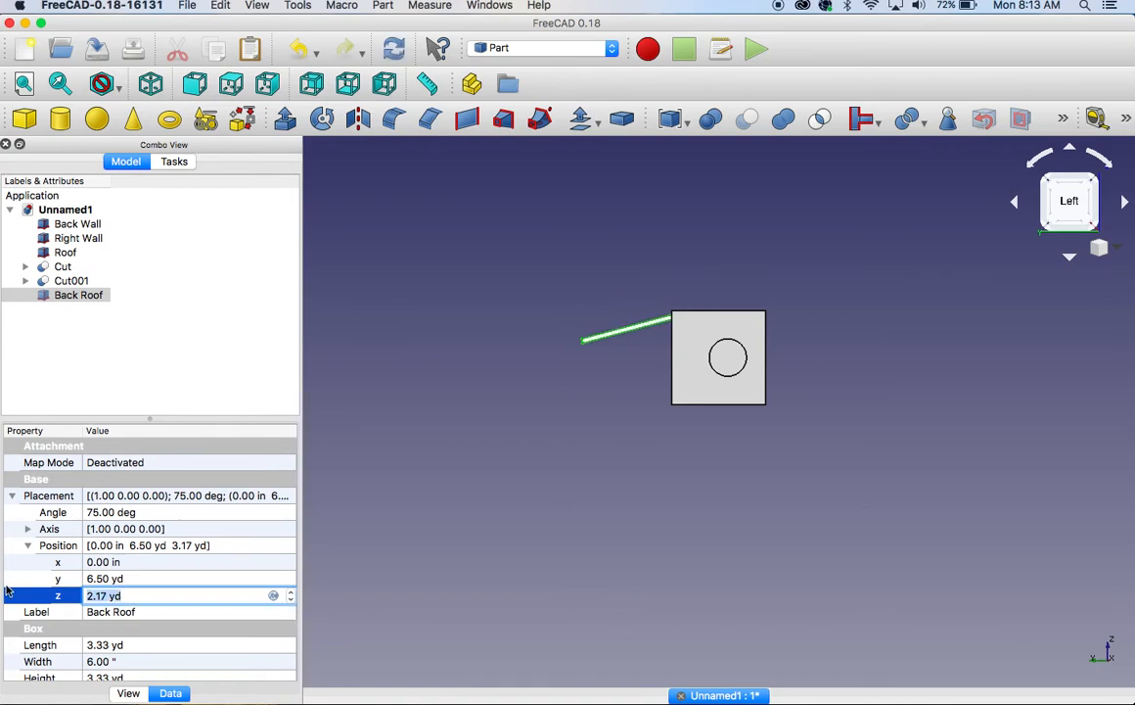
pyautogui.write('2.3')
pyautogui.press('BackSpace')
pyautogui.write('4')
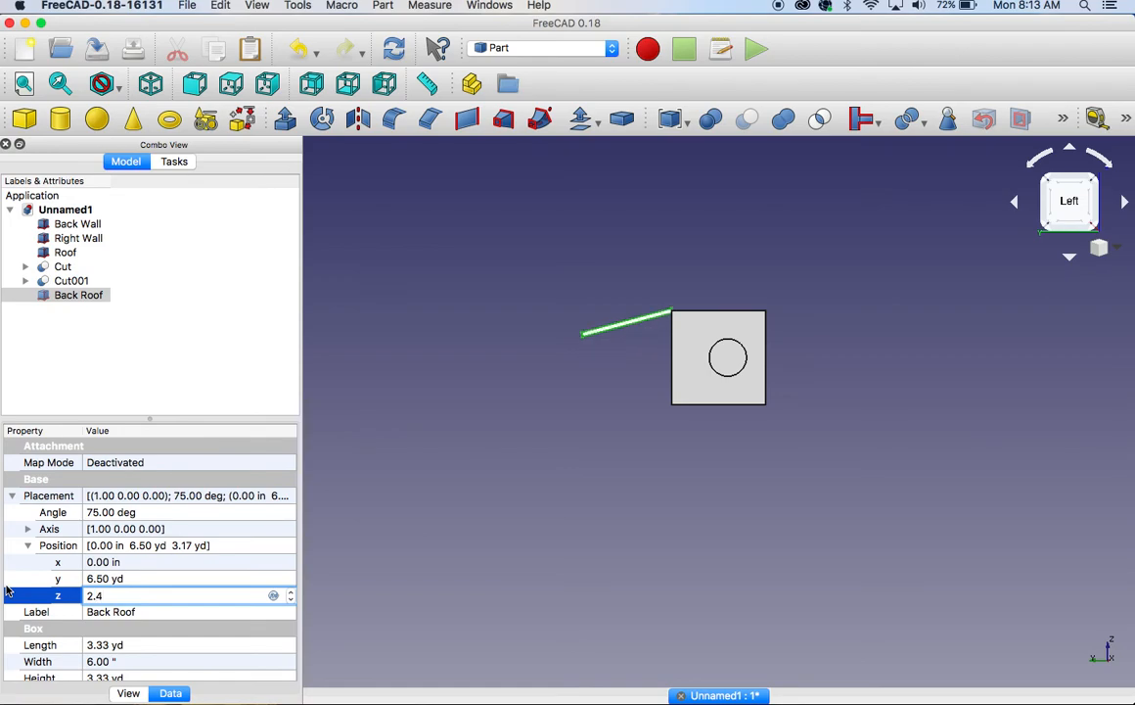
pyautogui.press('Return')
# Fit the whole building in view and examine the roof panels, walls and openings from several angles
pyautogui.click(547, 386)
pyautogui.moveTo(547, 382); pyautogui.dragTo(647, 369, button='middle')
pyautogui.scroll(-4, 665, 368)
pyautogui.moveTo(682, 414); pyautogui.dragTo(641, 431, button='middle')
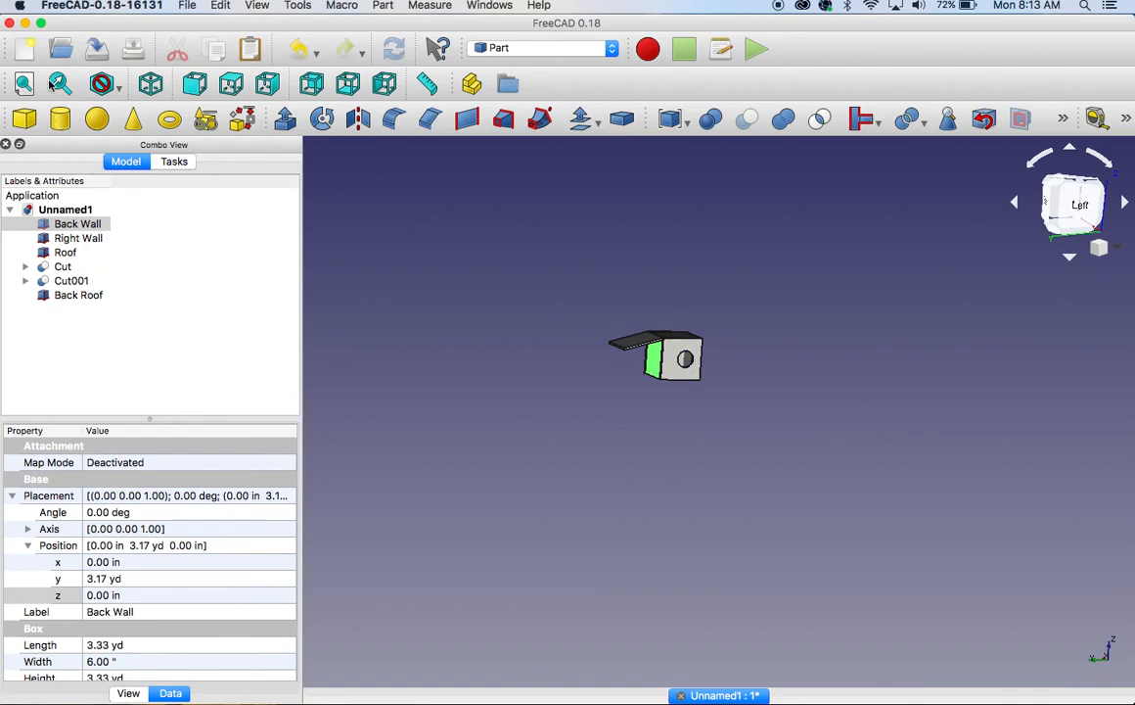
pyautogui.click(24, 83)
pyautogui.click(631, 578)
pyautogui.moveTo(631, 555); pyautogui.dragTo(353, 422, button='middle')
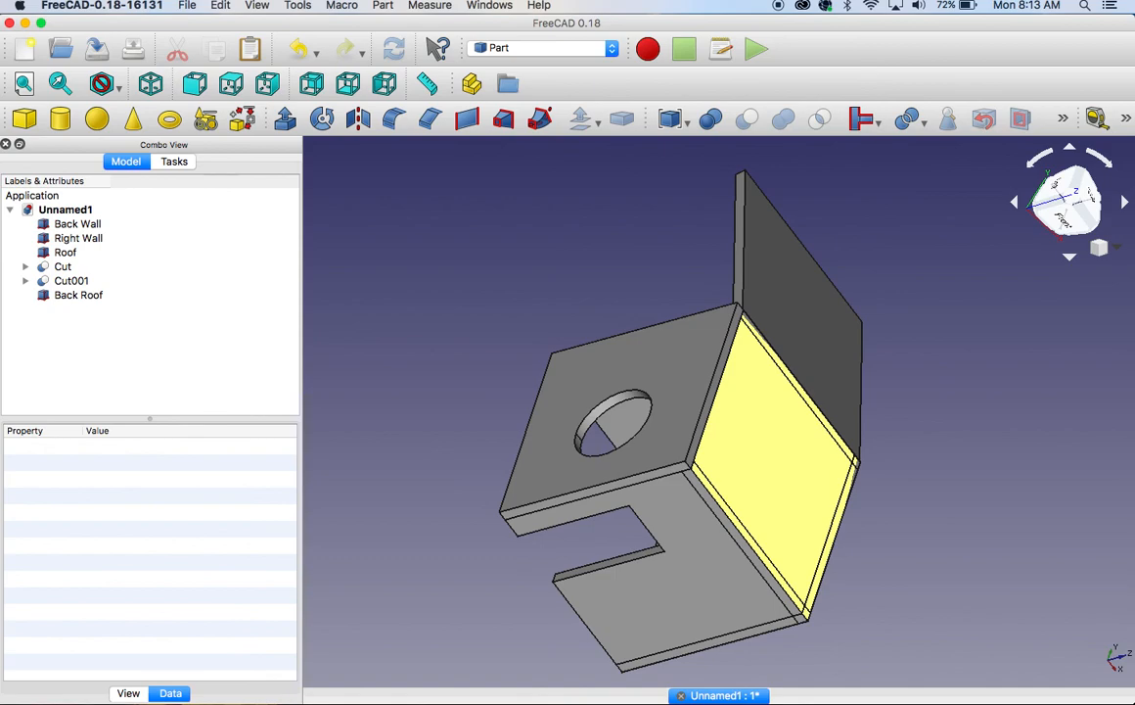
pyautogui.click(636, 673)
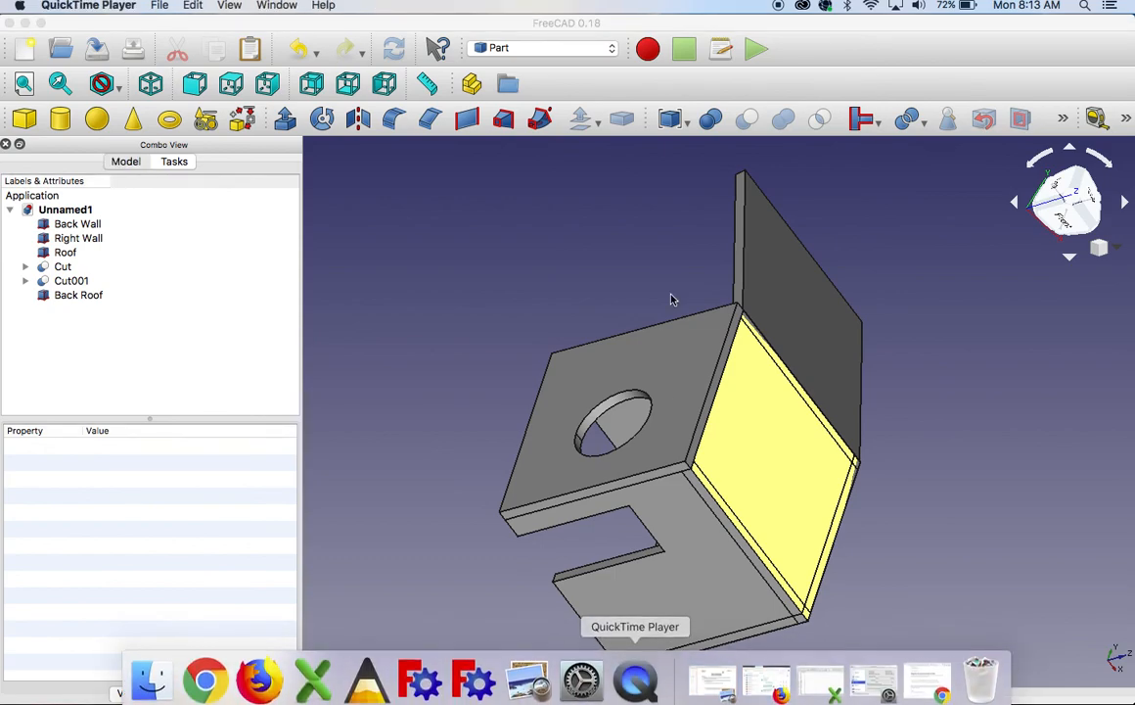